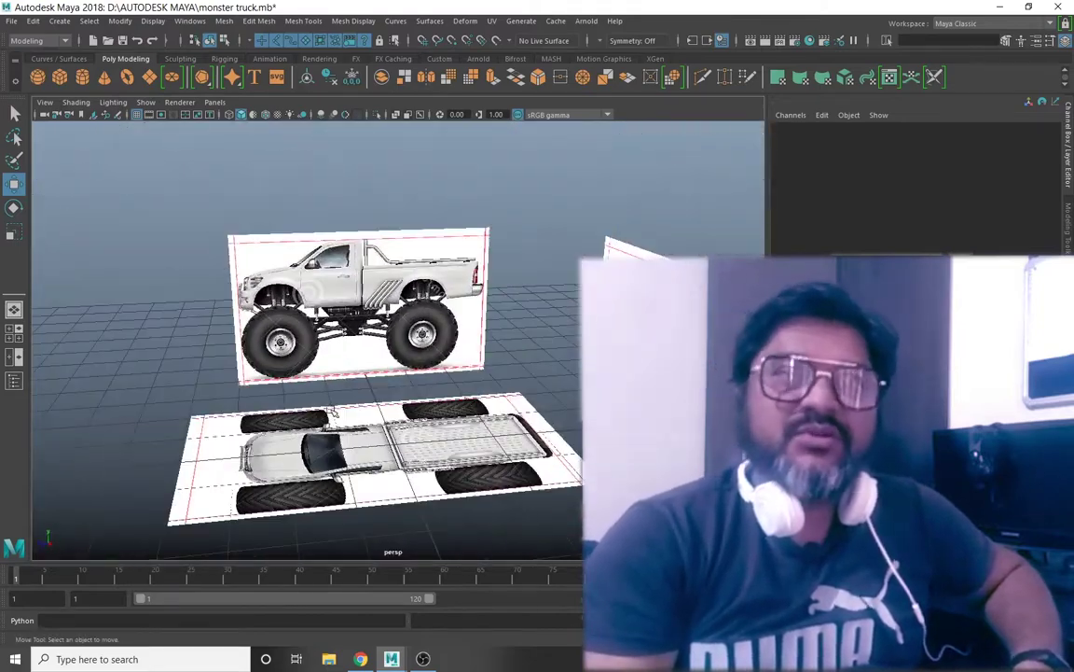
- Inspect the truck reference planes from several angles, switching between single and four-view layouts
key(space)
key(space)
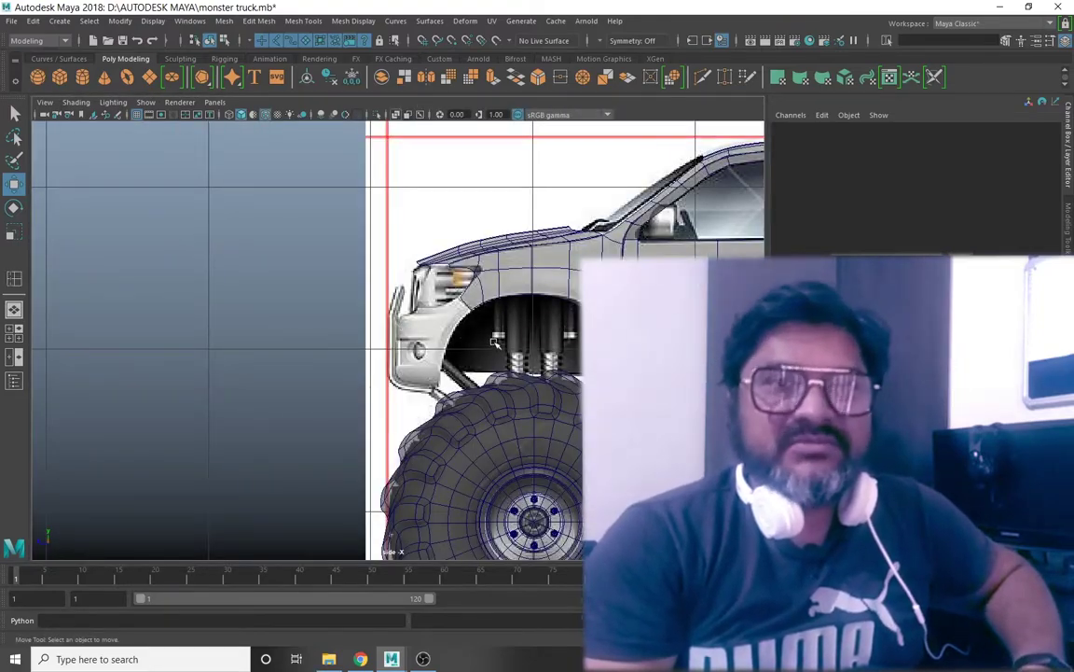
key(space)
key(space)
alt+drag(373, 299, 434, 295)
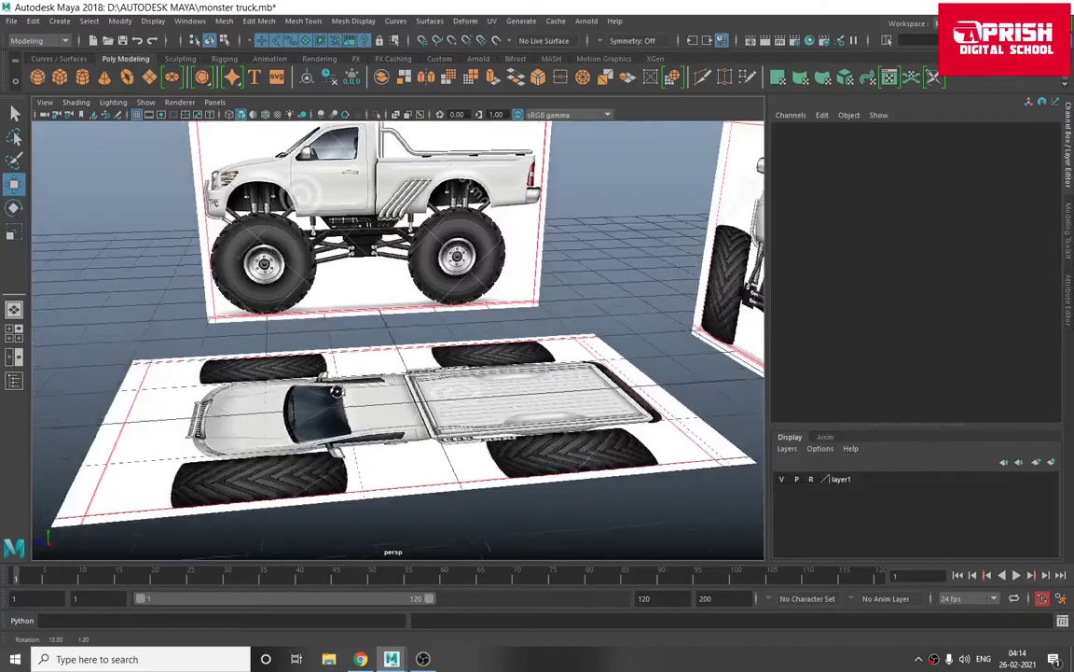
mouse_move(354, 392)
alt+mouse_down()
mouse_move(392, 393)
mouse_move(336, 356)
alt+mouse_up()
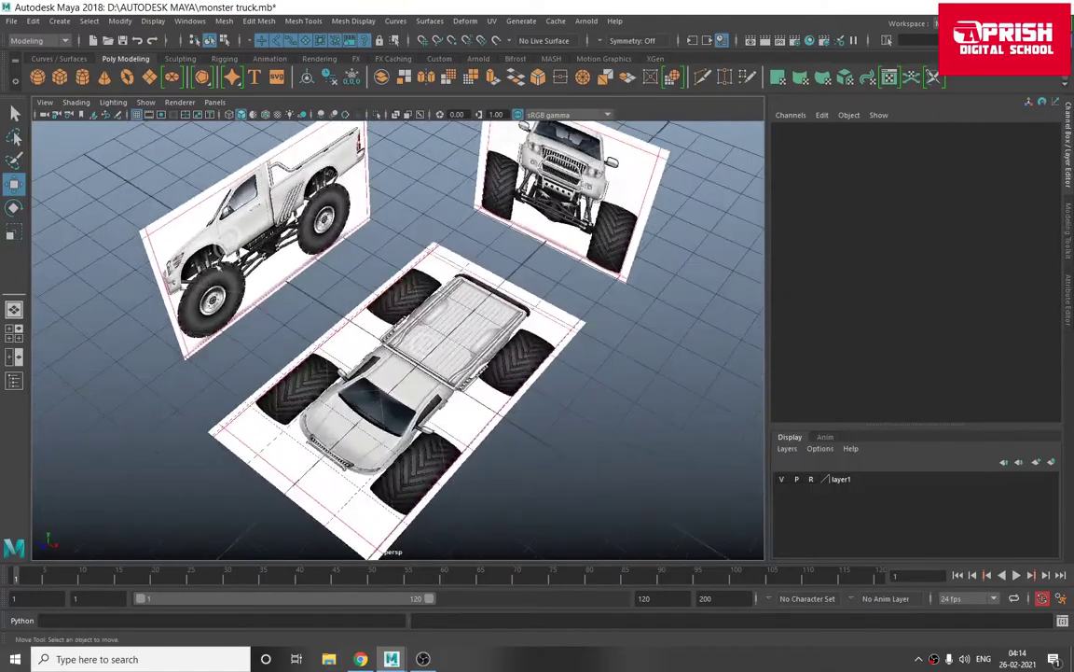
mouse_move(421, 339)
alt+mouse_down()
mouse_move(343, 366)
mouse_move(286, 322)
mouse_move(290, 341)
alt+mouse_up()
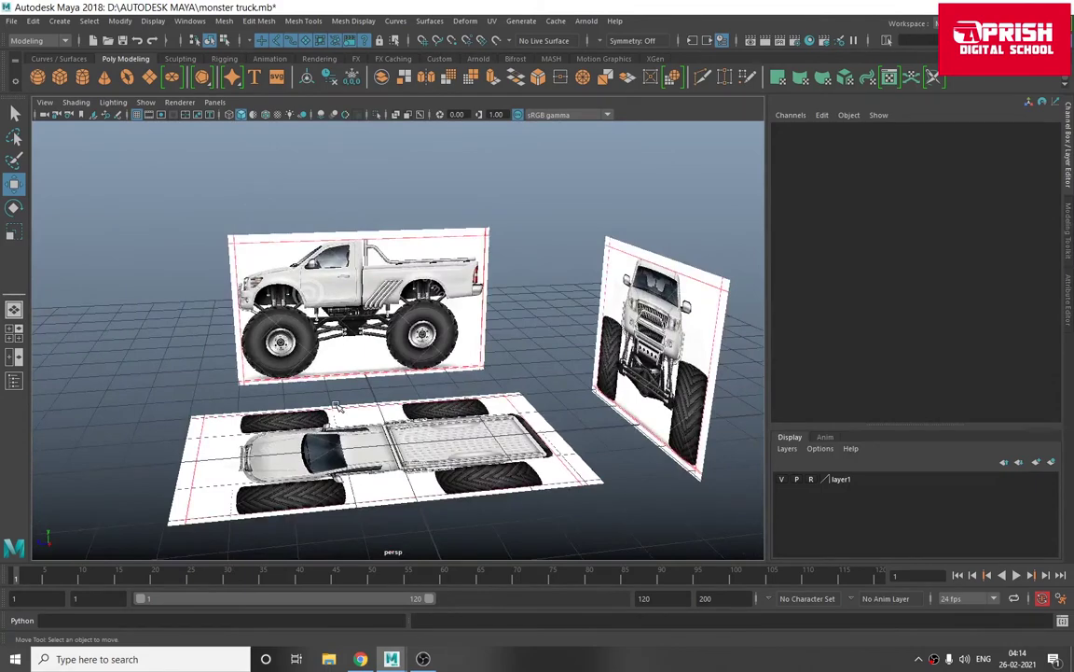
alt+drag(333, 414, 474, 415)
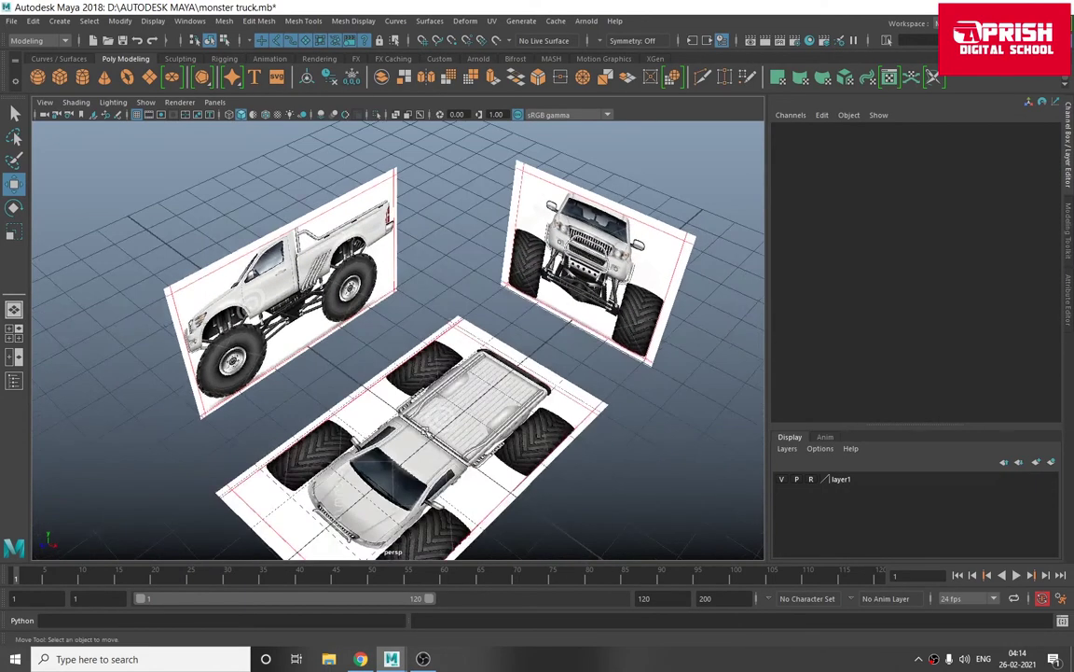
alt+drag(406, 381, 399, 420)
key(space)
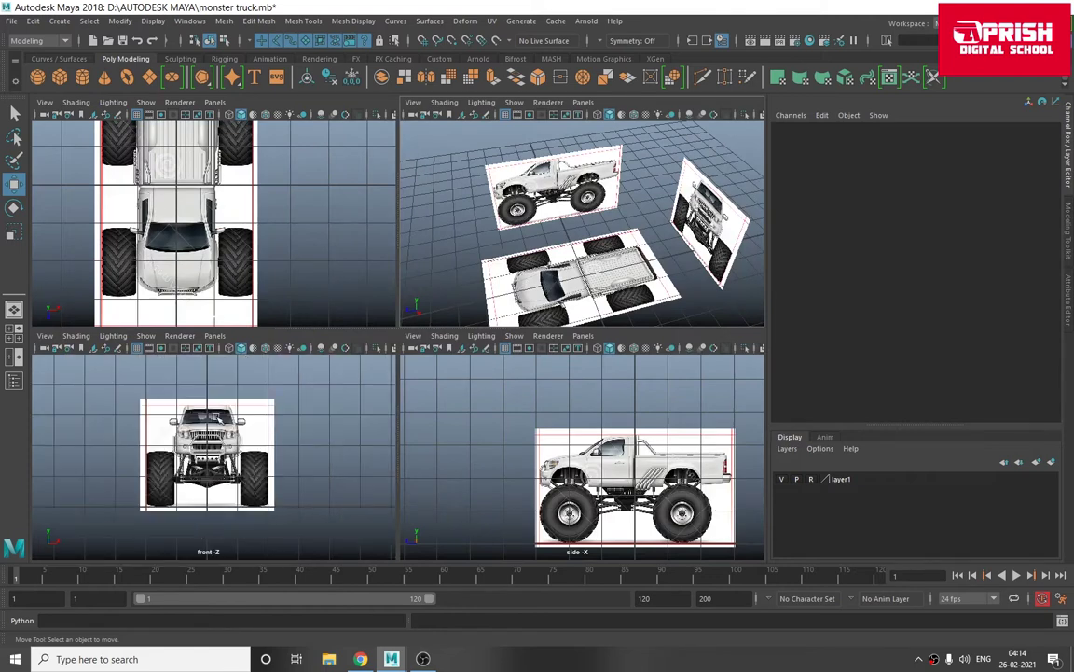
scroll(369, 481, up, 2)
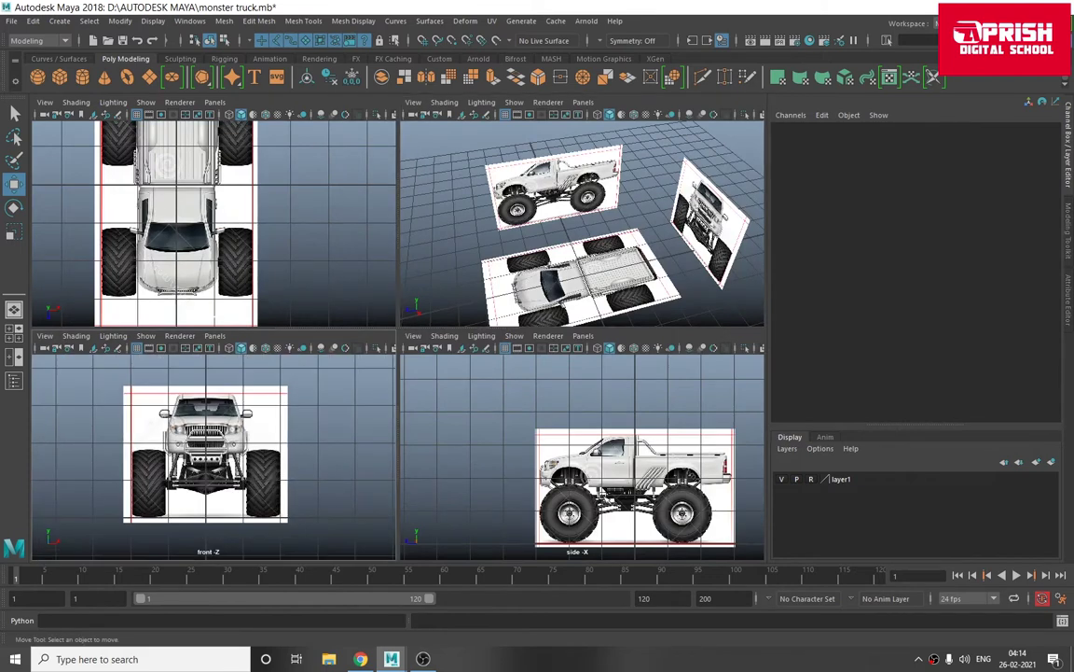
scroll(511, 420, down, 2)
scroll(511, 420, up, 3)
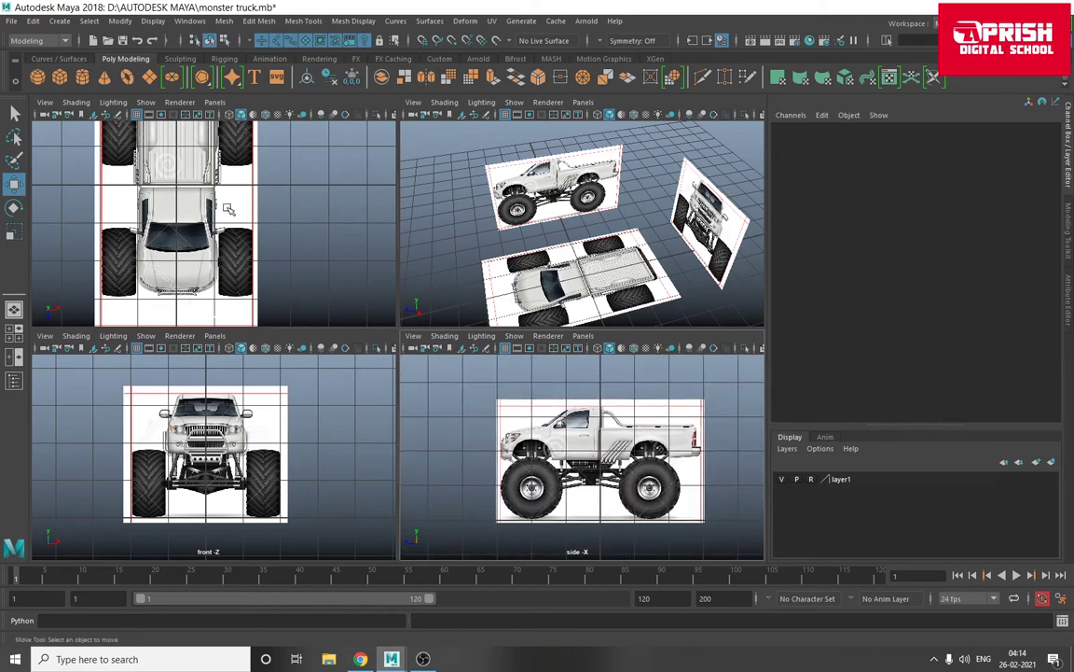
scroll(227, 209, down, 2)
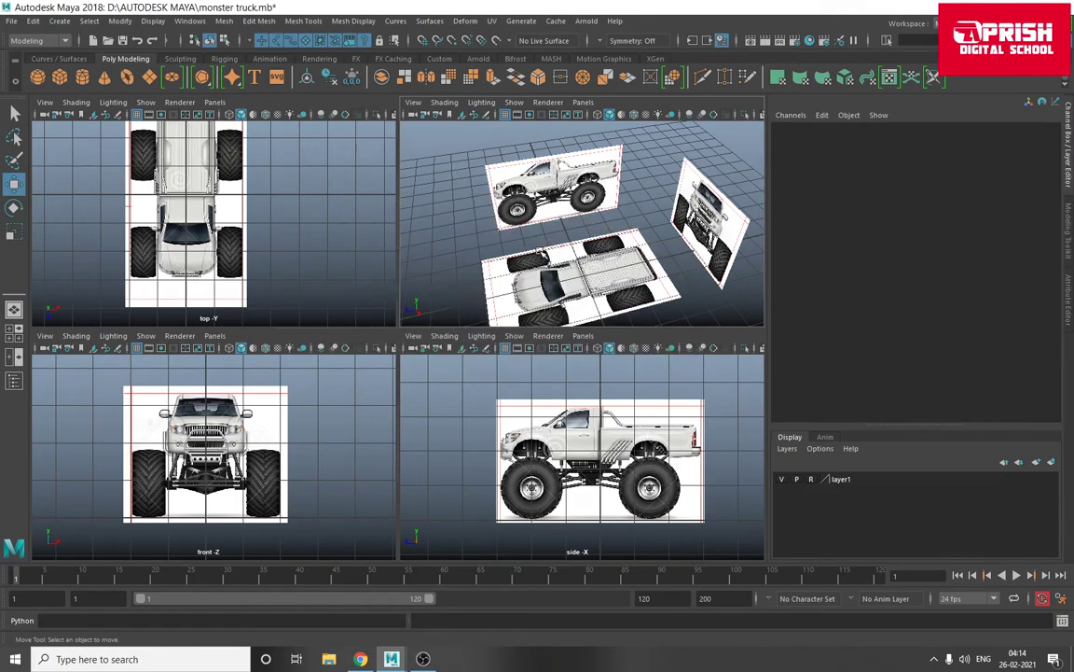
- Return to the single perspective view and orbit closer around the reference planes
key(space)
mouse_move(489, 244)
alt+mouse_down()
mouse_move(446, 302)
mouse_move(419, 280)
mouse_move(468, 356)
mouse_move(407, 350)
mouse_move(407, 322)
alt+mouse_up()
scroll(467, 355, up, 3)
scroll(348, 338, up, 2)
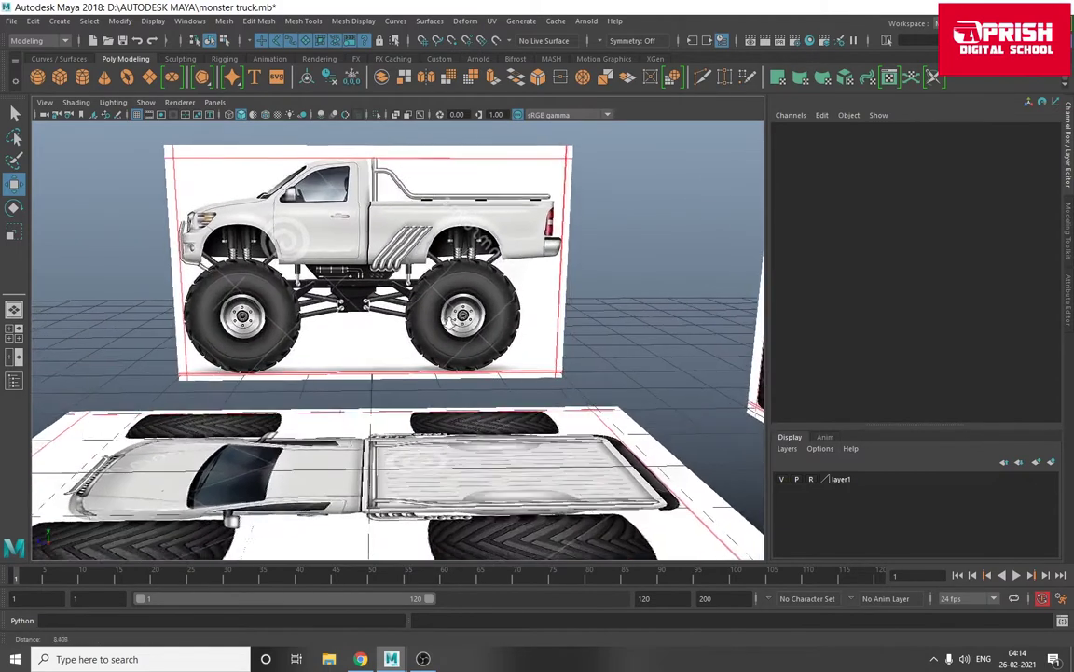
scroll(348, 338, down, 2)
scroll(349, 339, up, 1)
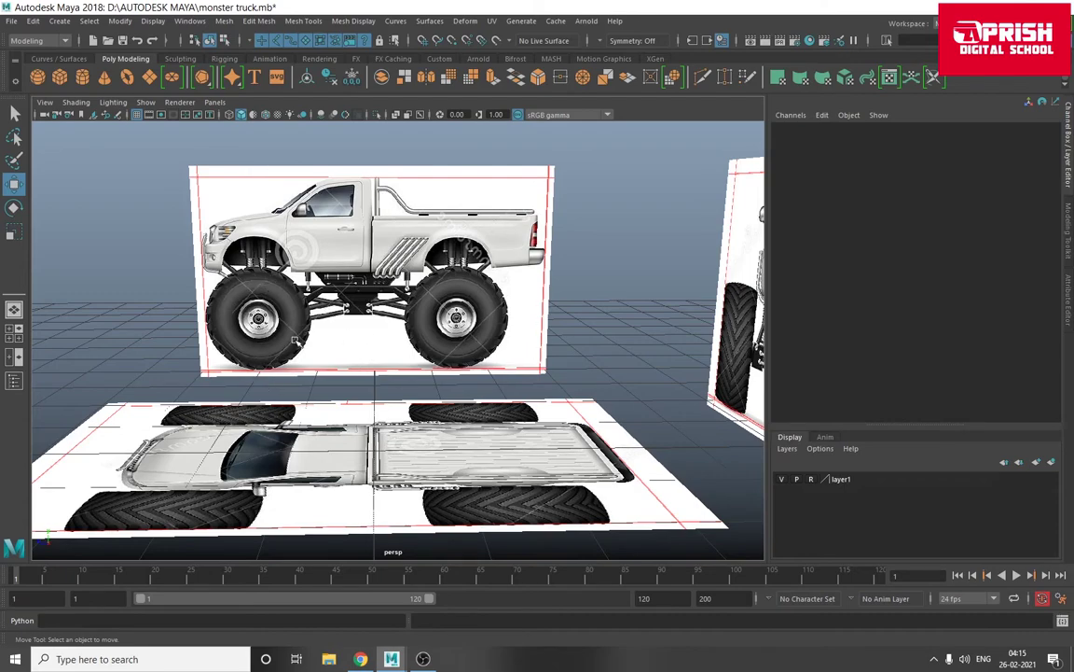
alt+drag(232, 345, 333, 328)
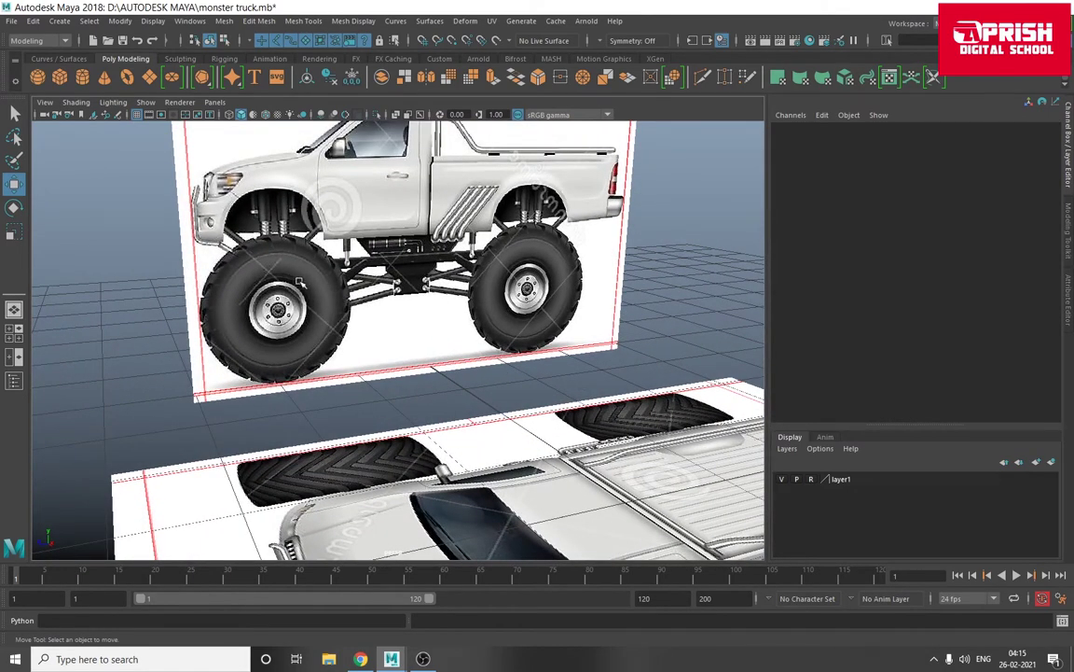
alt+drag(298, 282, 339, 303)
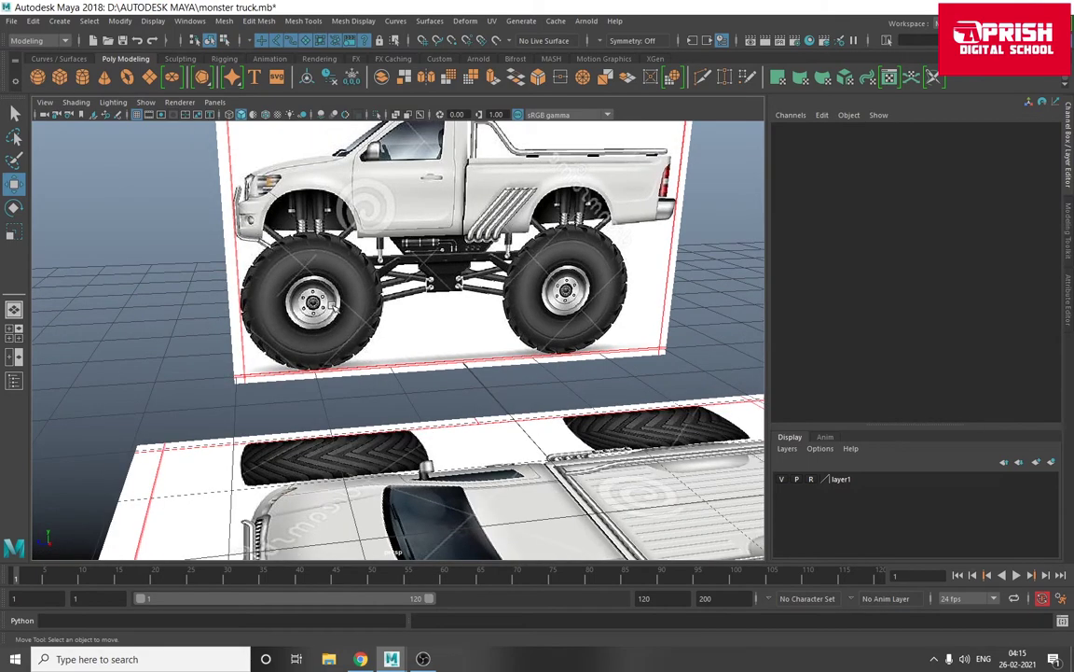
alt+drag(284, 279, 319, 271)
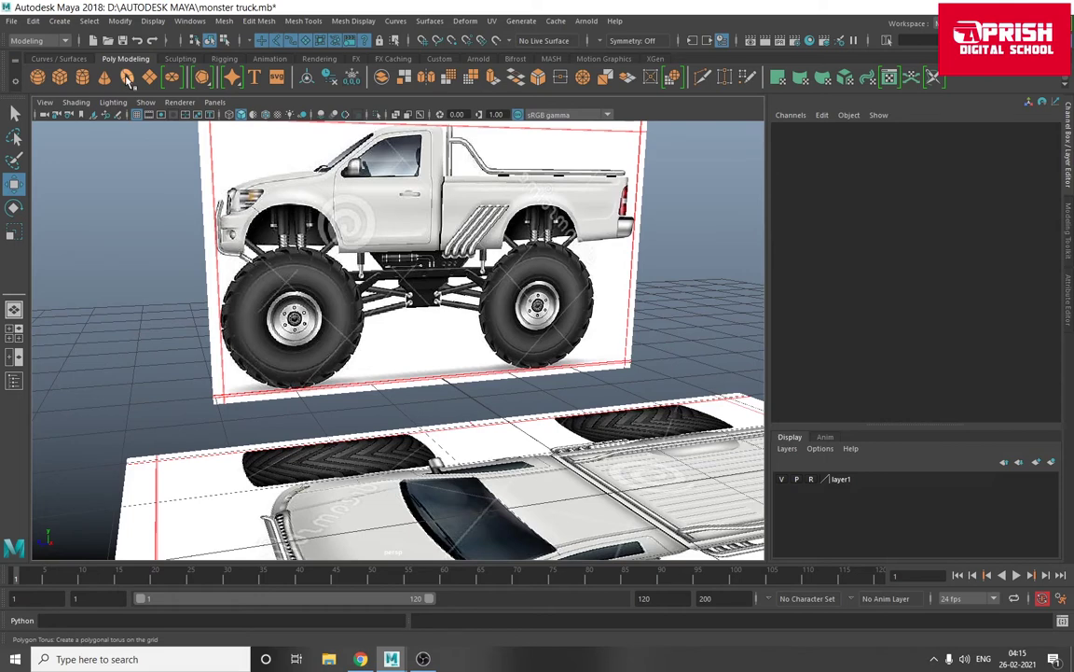
- Create a polygon torus, frame it, and raise it above the top reference plane to Y 0.907
click(61, 21)
mouse_move(98, 67)
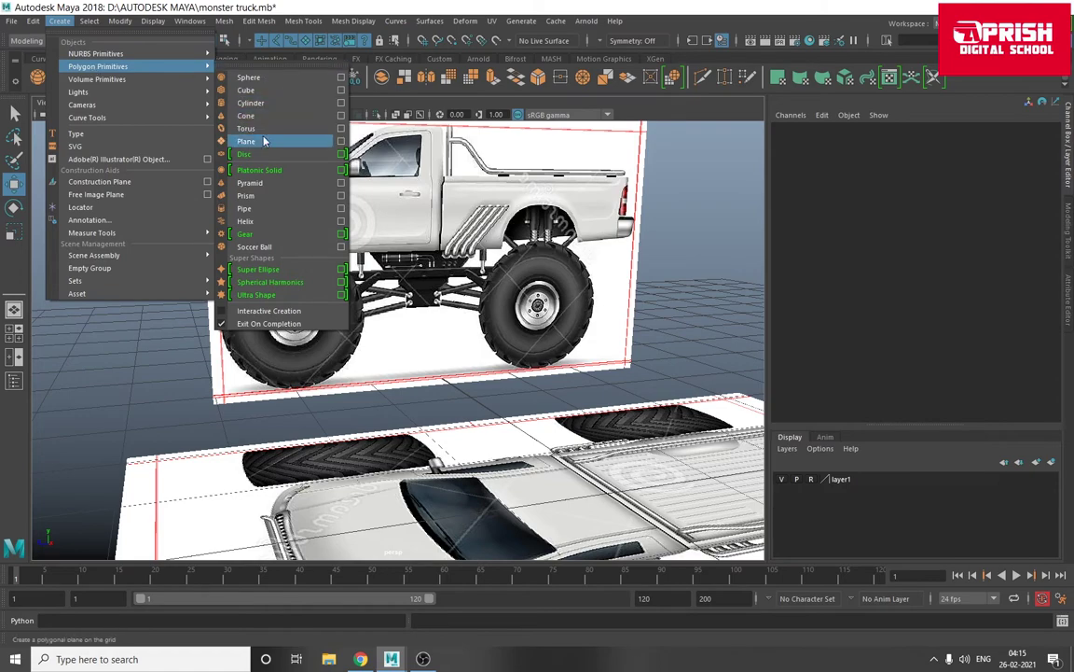
click(248, 129)
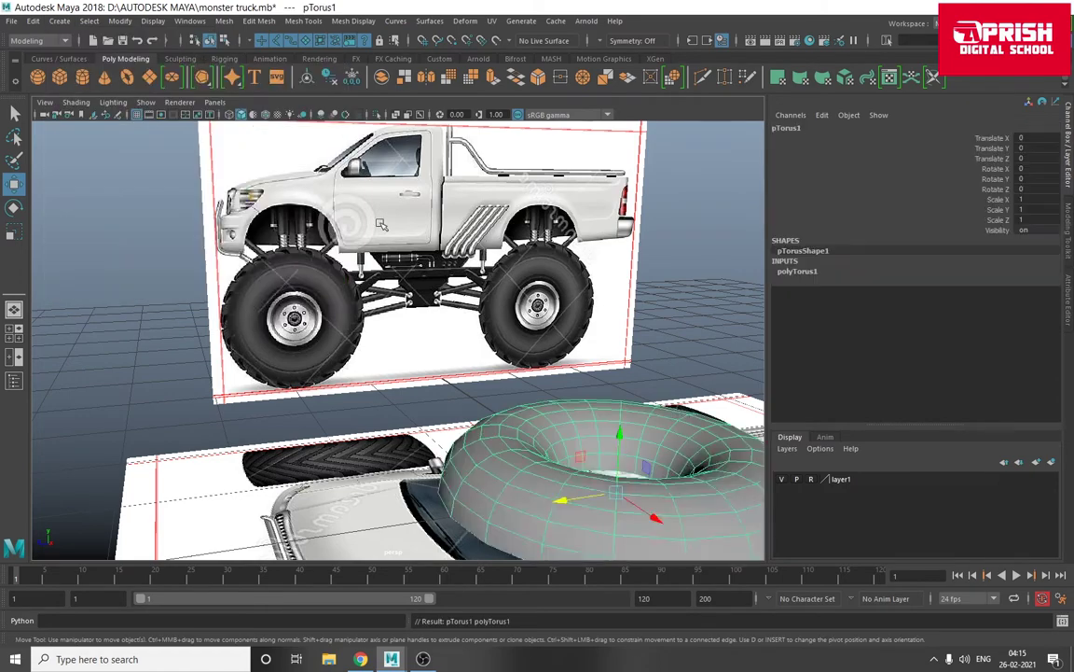
key(f)
middle_drag(508, 464, 508, 350)
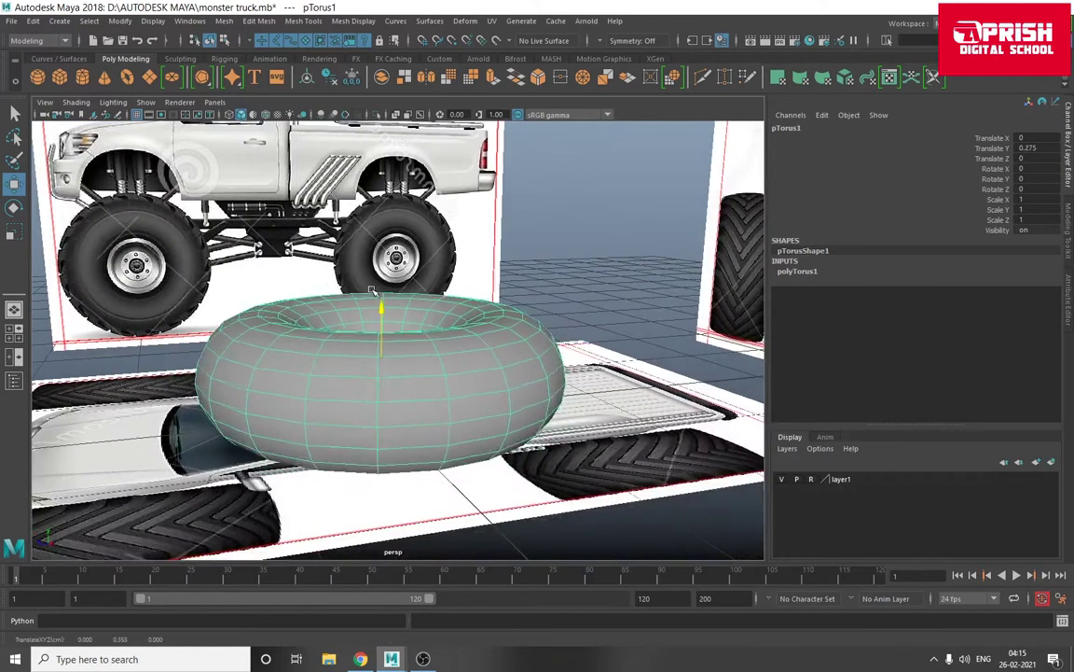
alt+drag(508, 350, 718, 311)
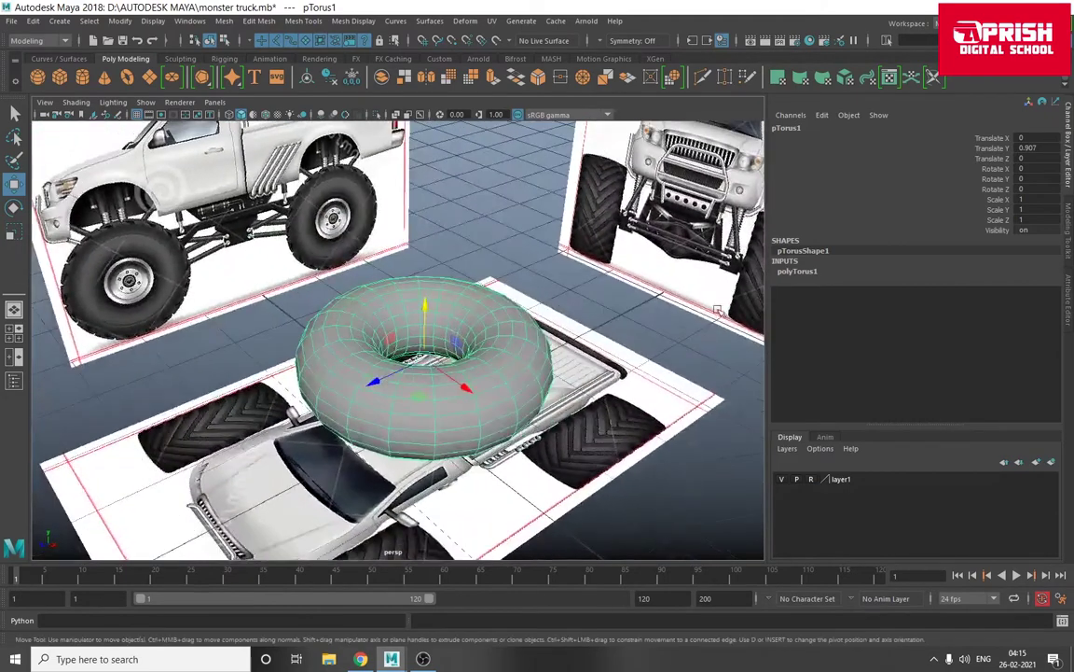
- Set the torus's Subdivisions Height to 14 and Subdivisions Axis to 32
click(794, 273)
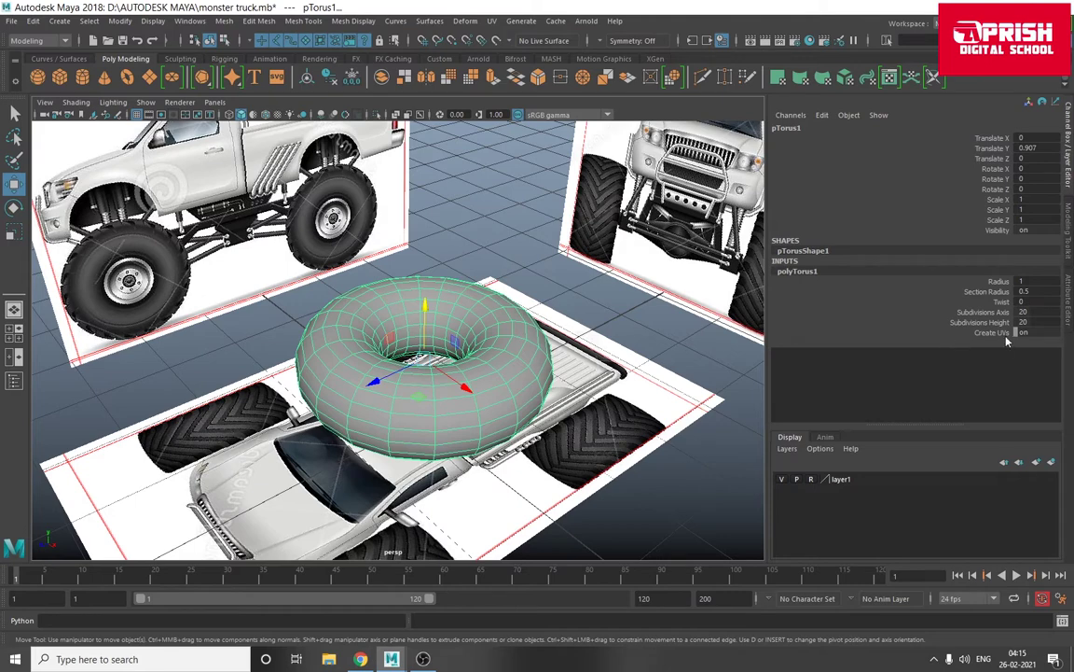
click(979, 322)
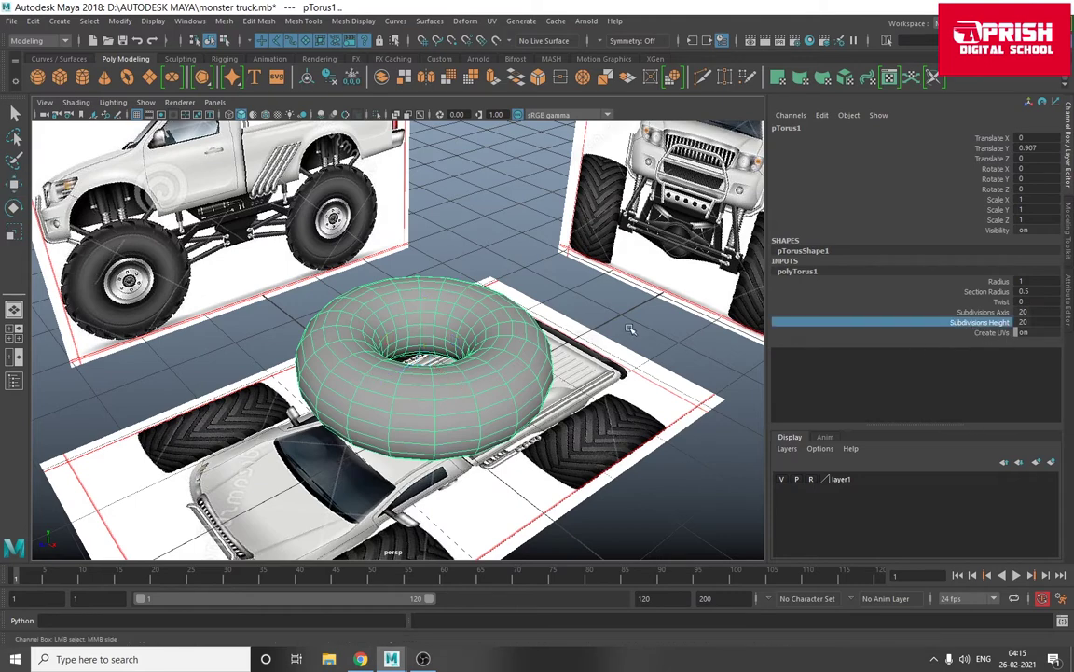
middle_drag(634, 325, 590, 328)
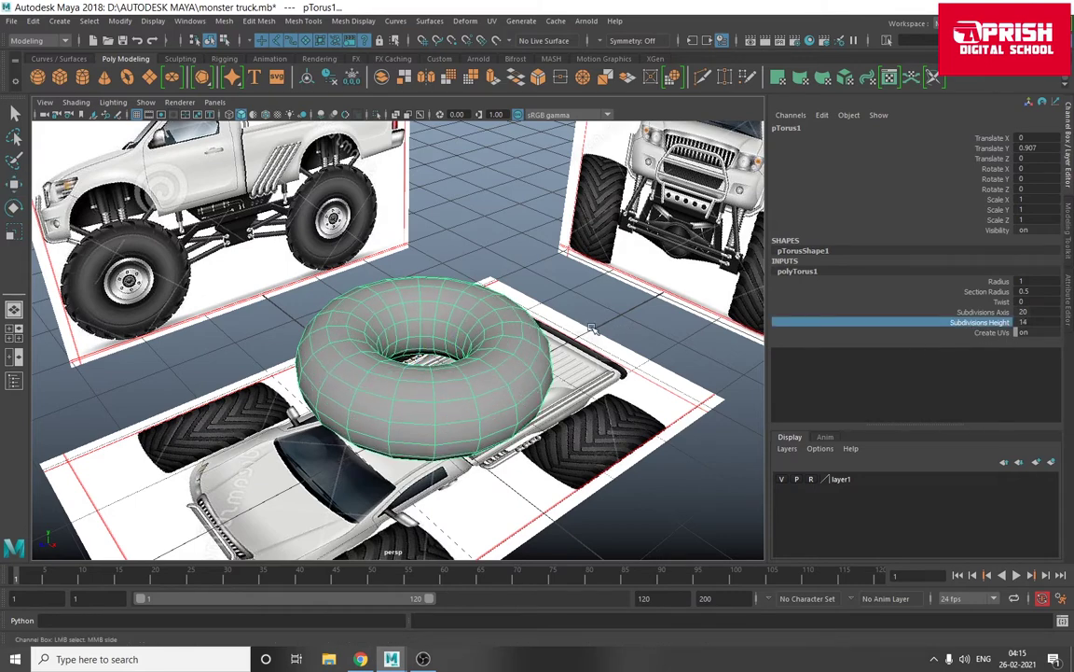
click(979, 311)
middle_drag(644, 335, 691, 329)
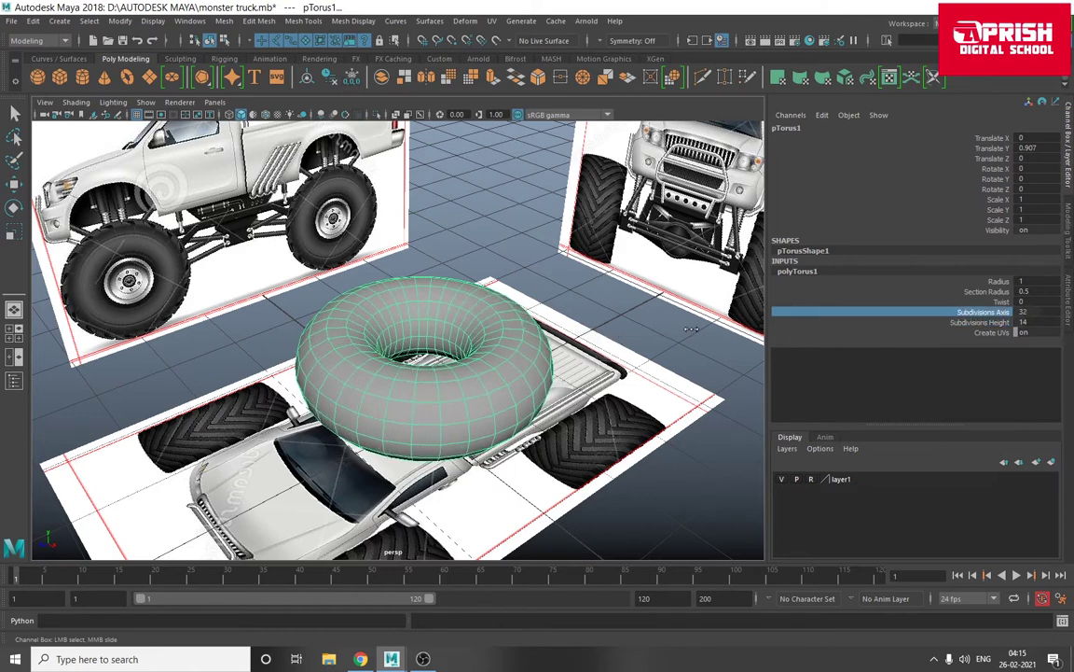
mouse_move(514, 376)
alt+mouse_down()
mouse_move(415, 408)
mouse_move(424, 401)
alt+mouse_up()
alt+right_drag(424, 401, 549, 360)
alt+drag(549, 360, 333, 314)
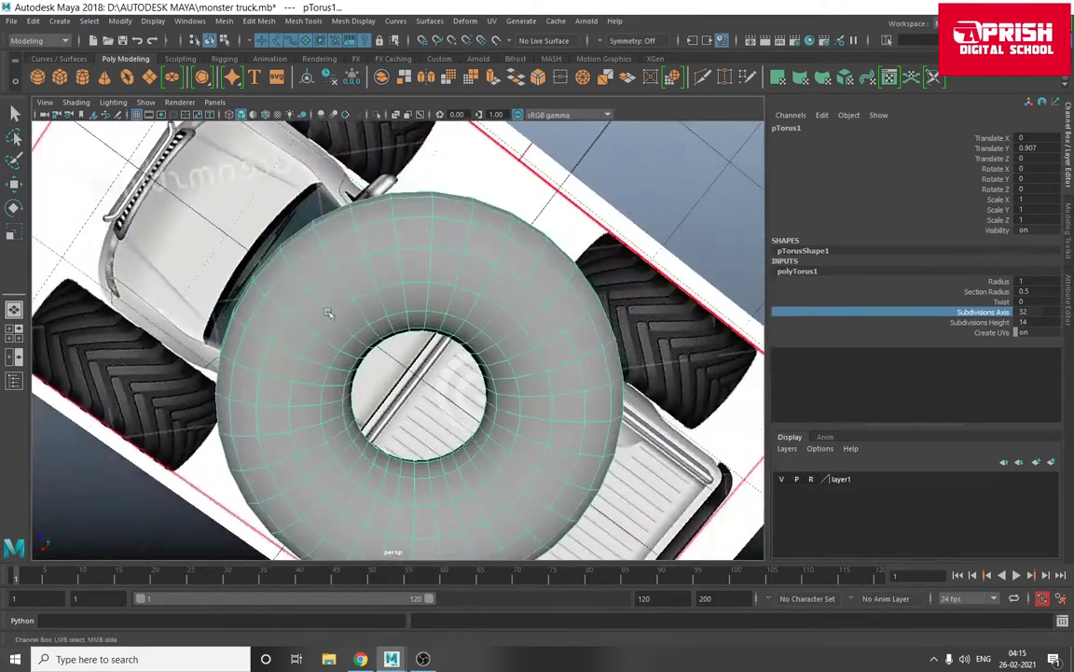
right_drag(312, 254, 317, 277)
- Select alternating outer-ring faces across the top and right side of the torus
key(w)
click(336, 290)
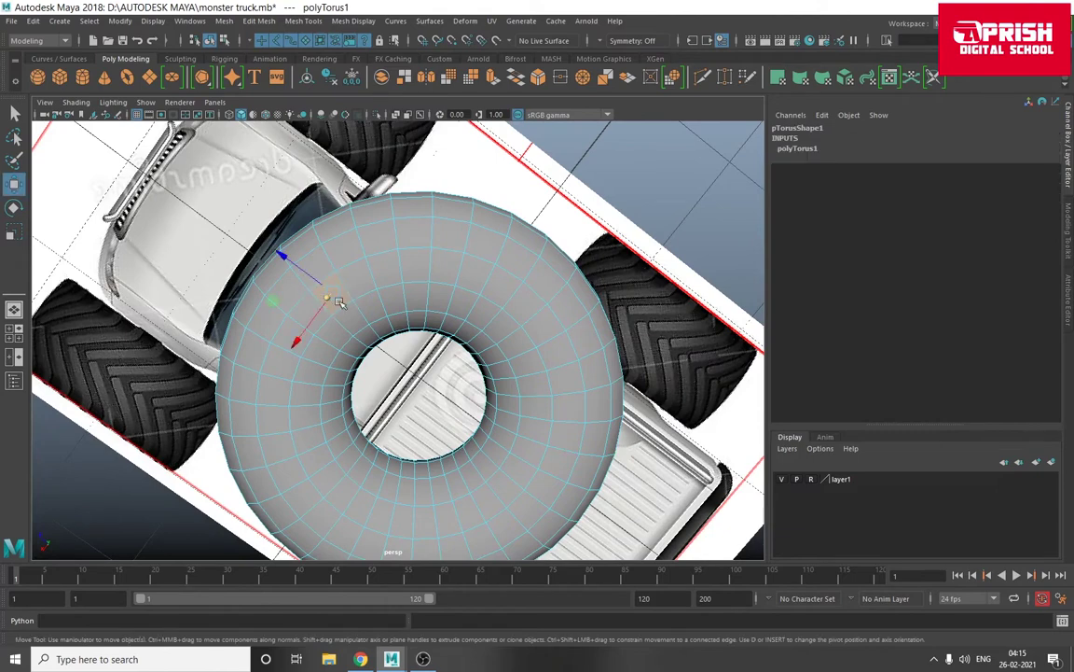
shift+click(378, 266)
shift+click(452, 269)
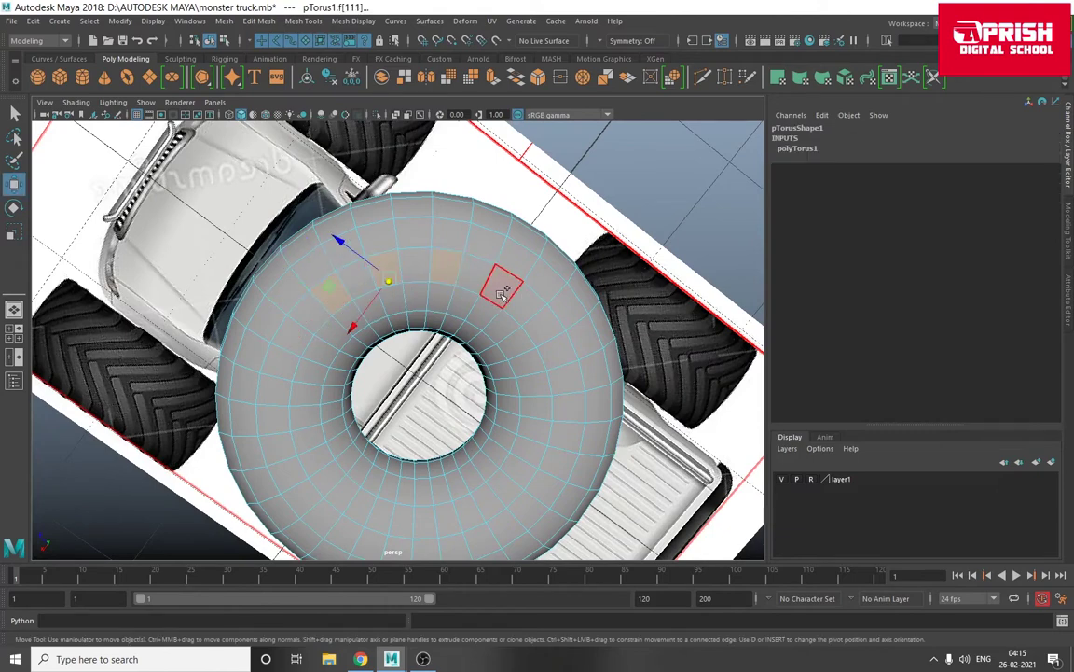
shift+click(497, 286)
shift+click(543, 323)
shift+click(566, 380)
shift+click(566, 433)
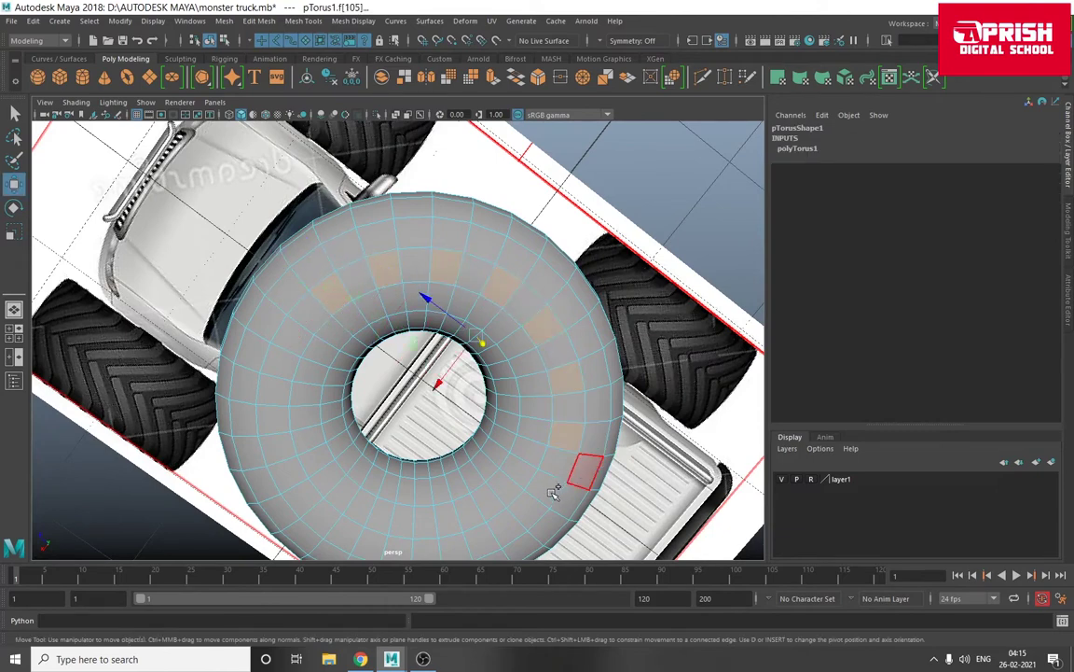
shift+click(545, 486)
shift+click(506, 527)
shift+click(456, 537)
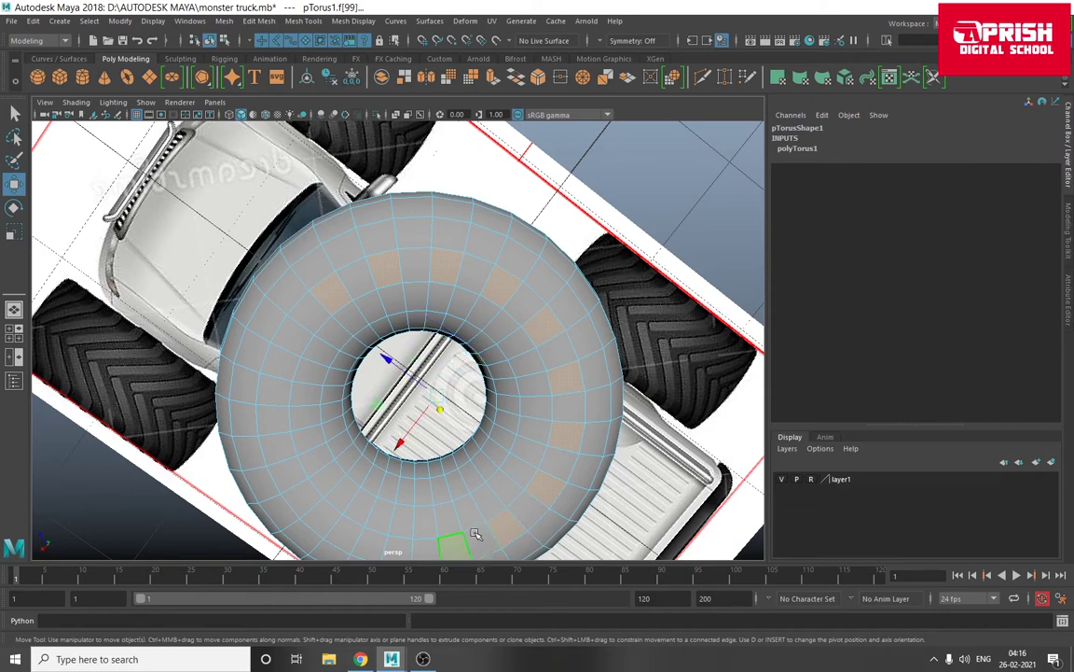
- Add alternating faces on the torus's left side, then return it to object mode
alt+middle_drag(456, 537, 480, 412)
shift+click(434, 440)
shift+click(377, 424)
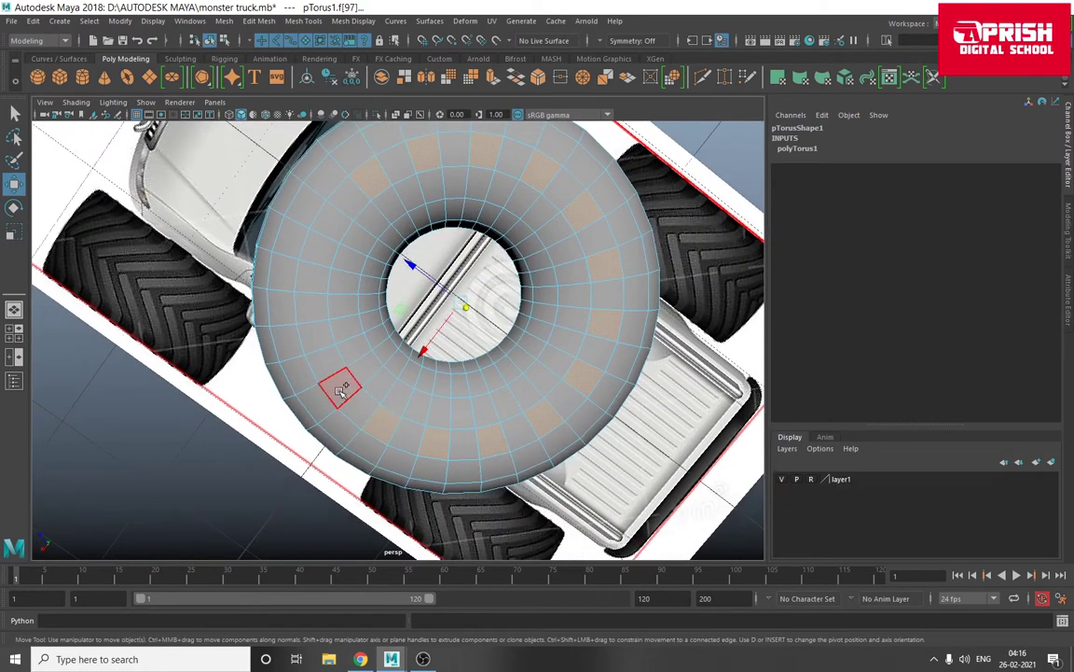
shift+click(340, 383)
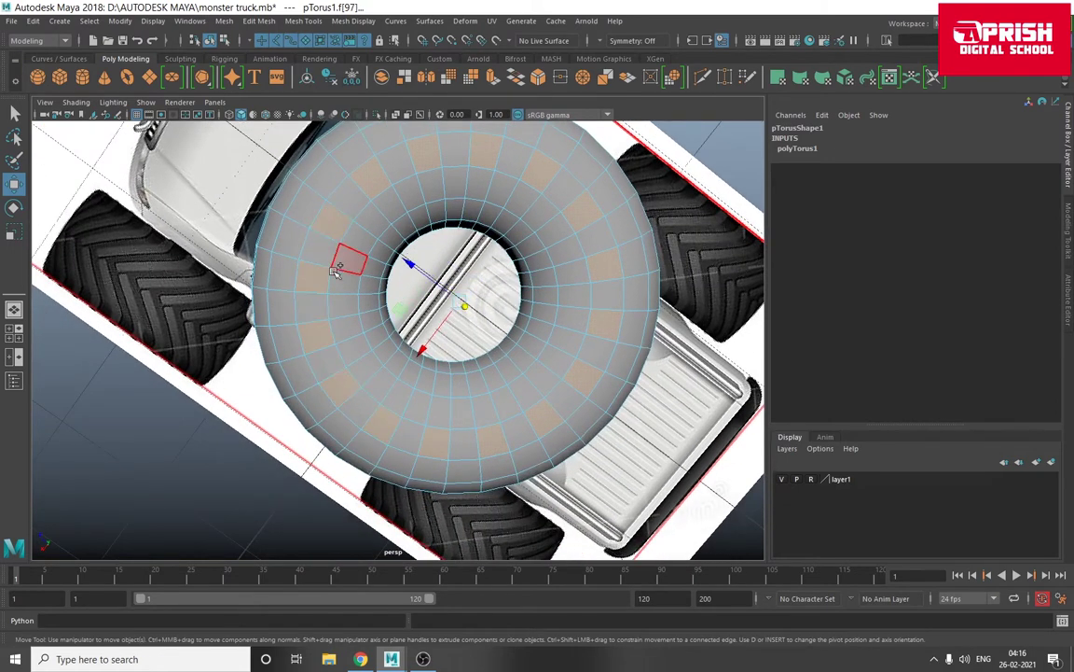
scroll(348, 256, down, 3)
mouse_move(348, 256)
alt+mouse_down()
mouse_move(406, 258)
mouse_move(396, 289)
alt+mouse_up()
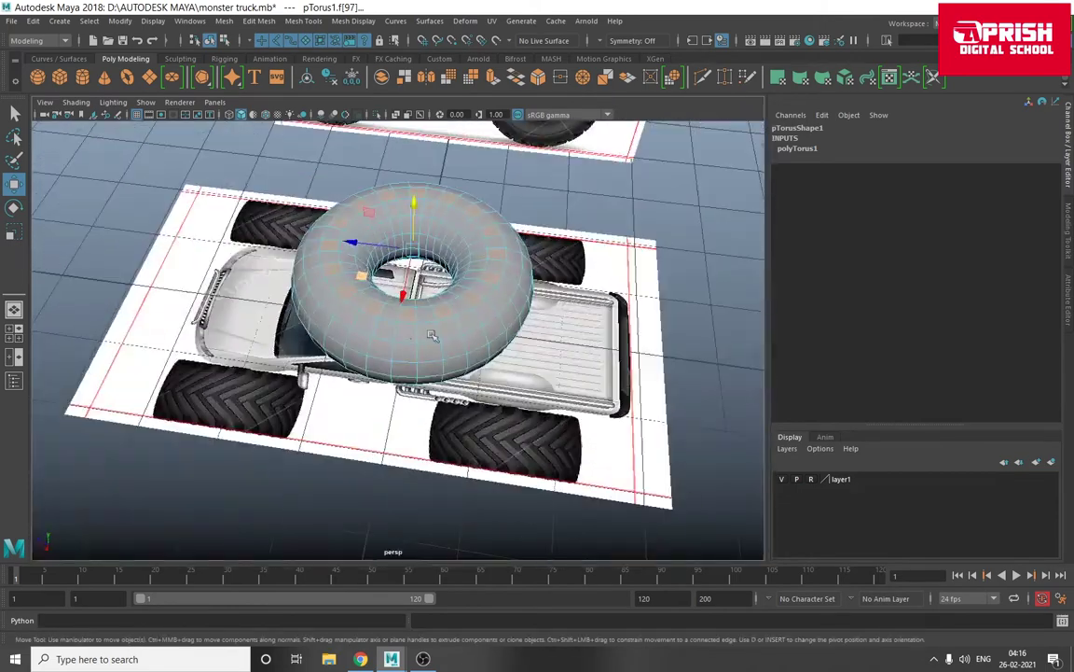
right_drag(395, 290, 395, 215)
alt+drag(396, 214, 392, 279)
- Rotate the torus to Rotate Z 90 so it stands upright
click(373, 280)
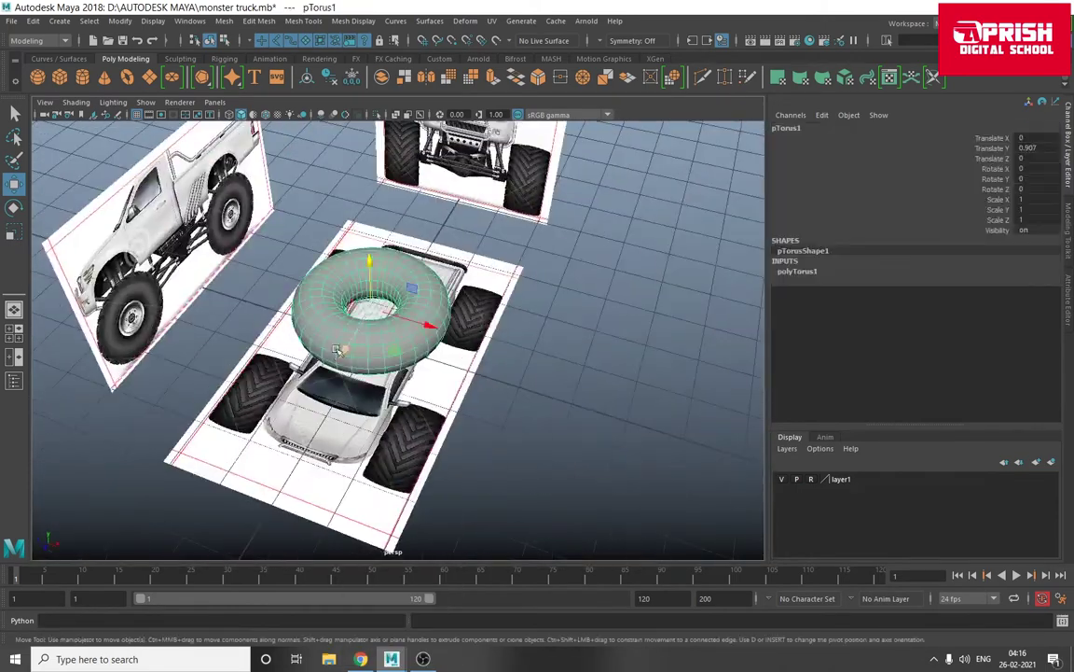
key(space)
key(space)
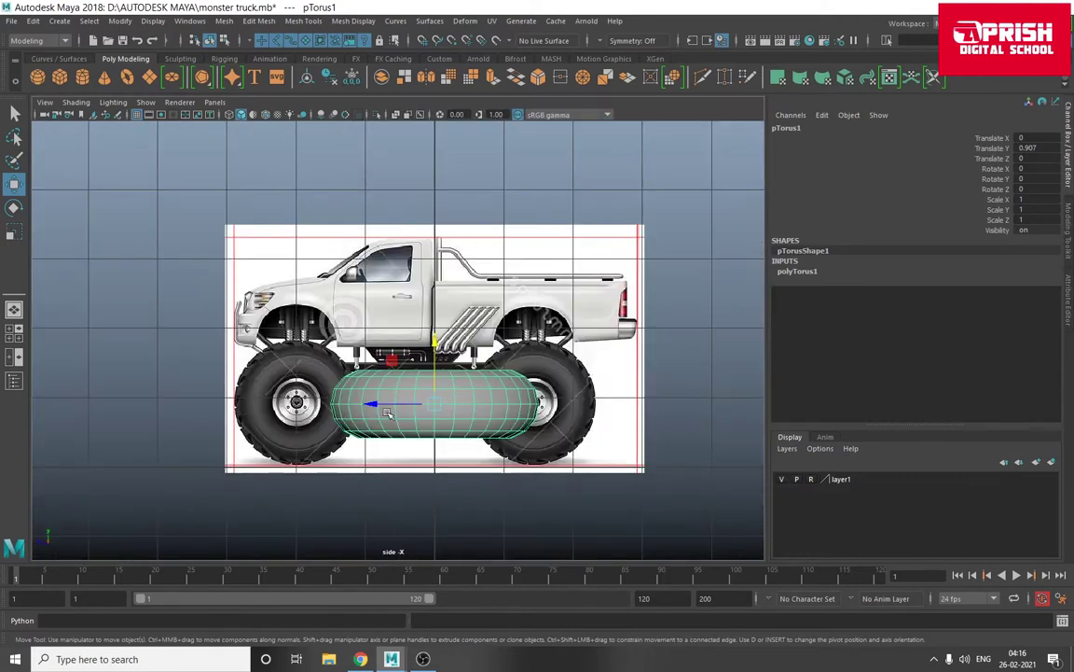
scroll(419, 308, up, 2)
click(12, 207)
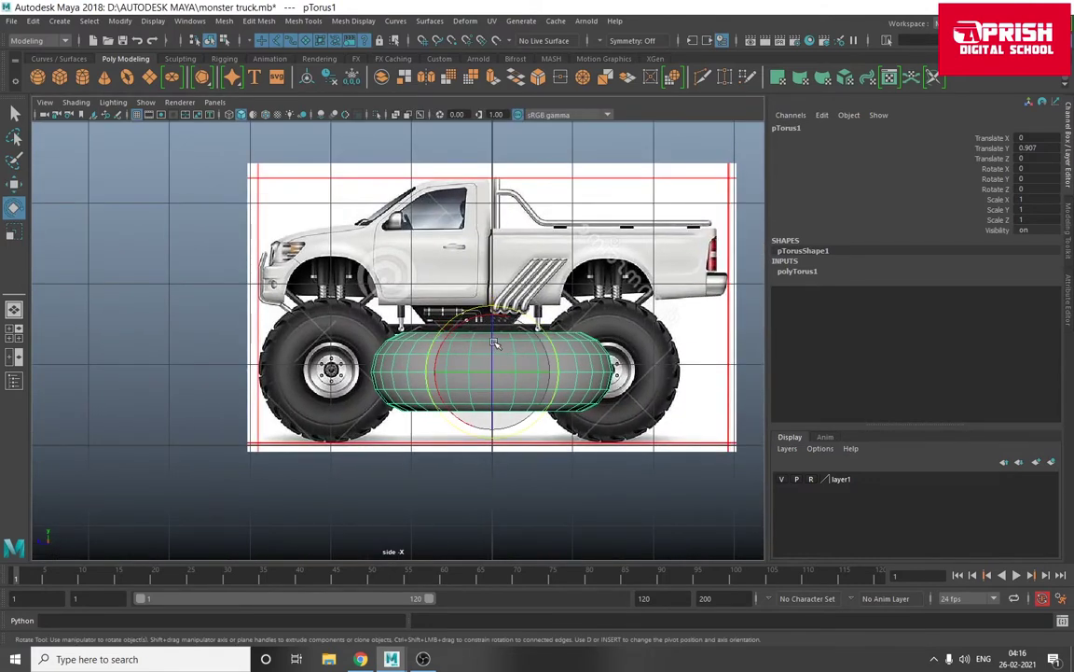
drag(485, 312, 494, 353)
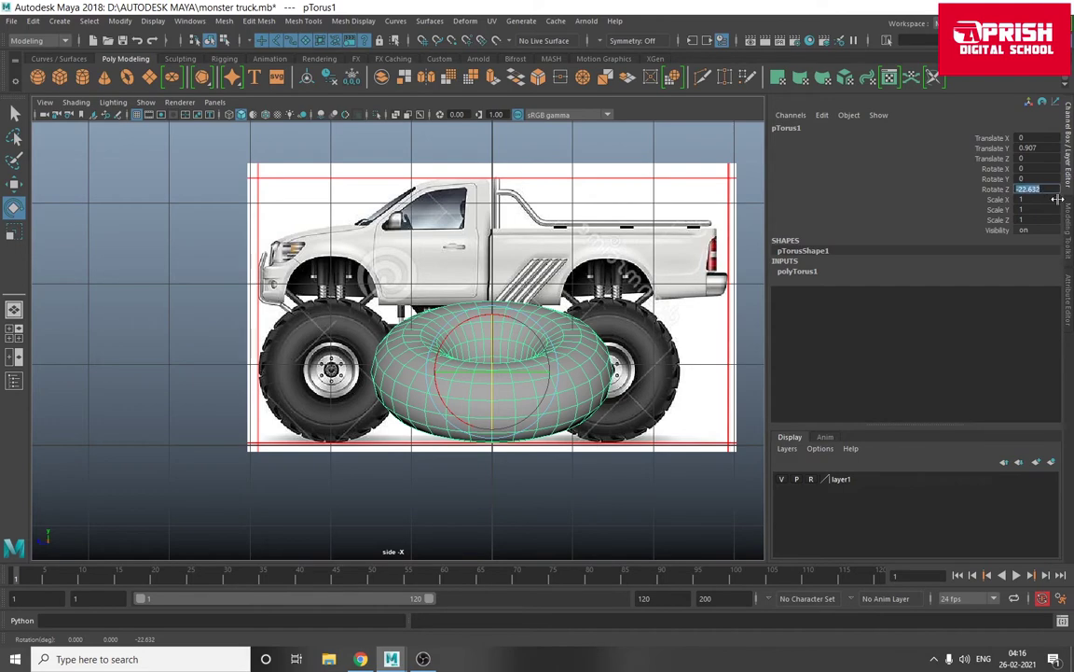
text(90)
key(Return)
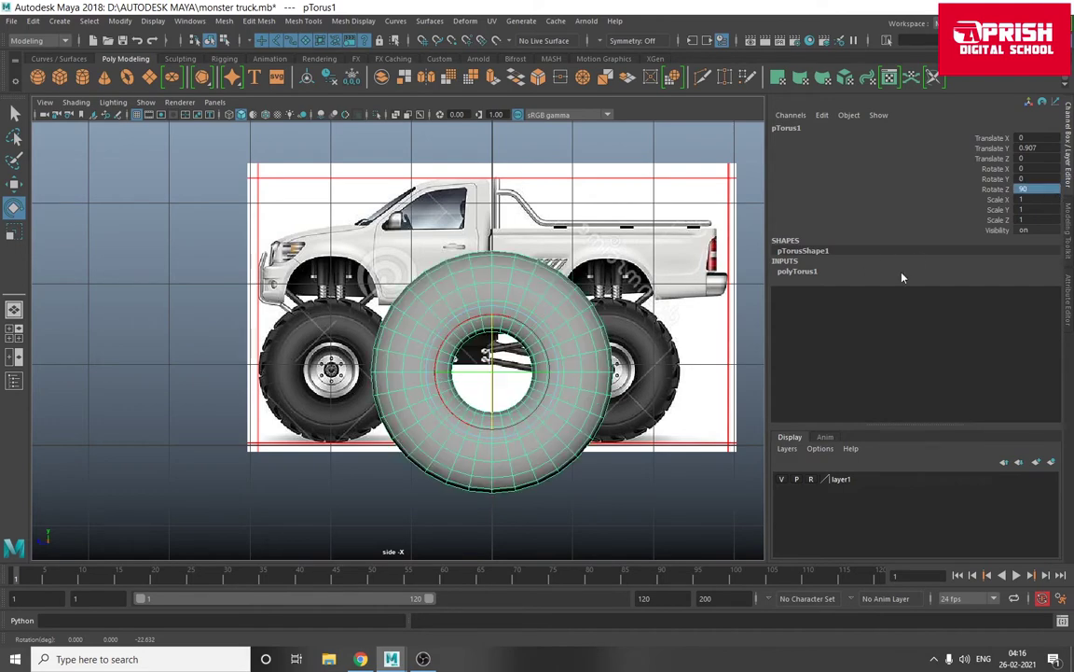
- Move the torus onto the front wheel and scale it uniformly down to 0.591
click(13, 183)
alt+middle_drag(497, 381, 589, 378)
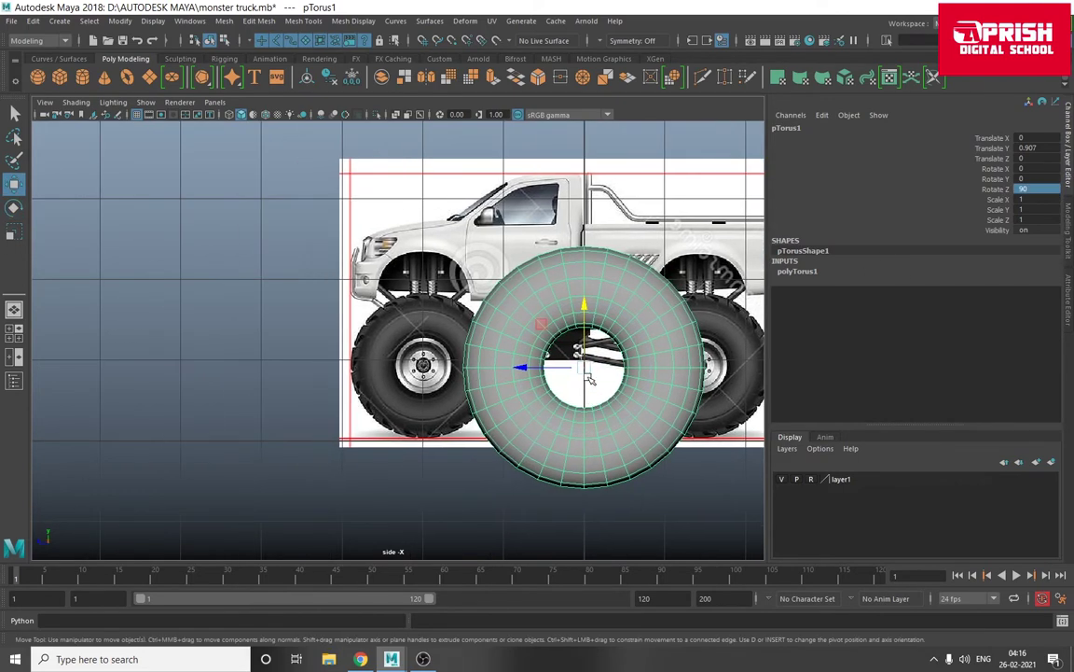
drag(589, 378, 425, 368)
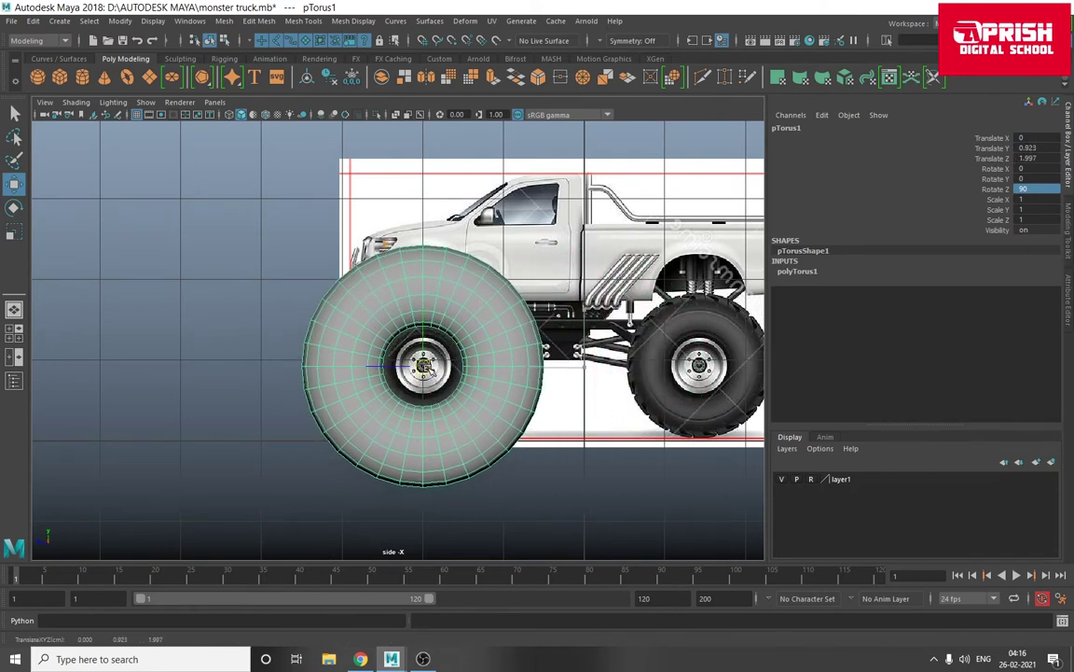
scroll(392, 381, up, 3)
scroll(392, 380, up, 2)
scroll(392, 381, up, 1)
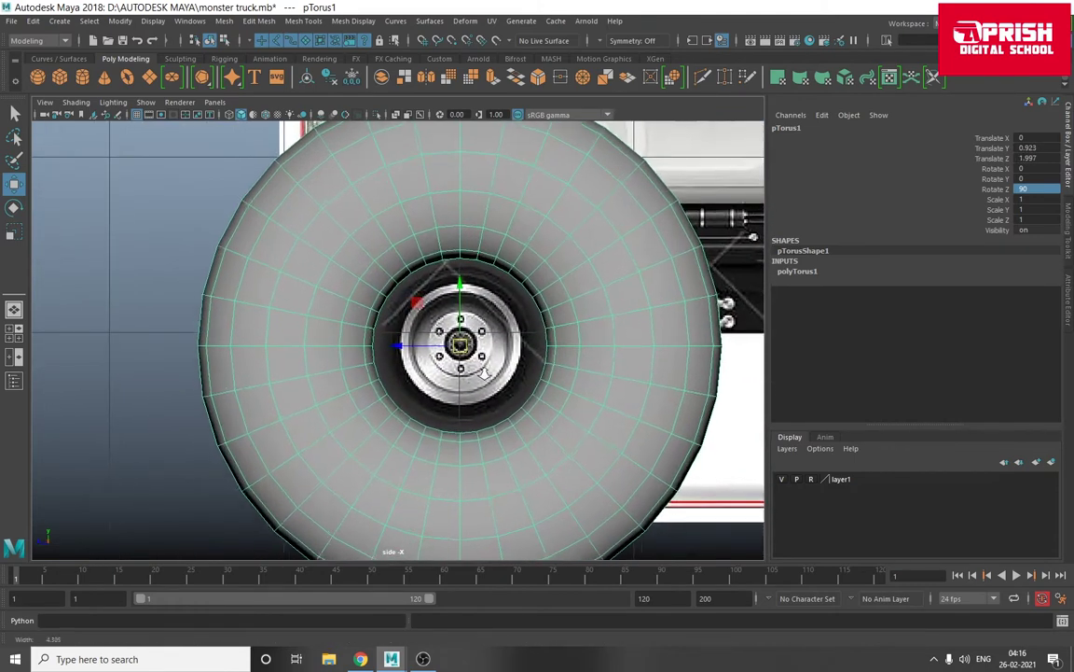
drag(461, 345, 461, 344)
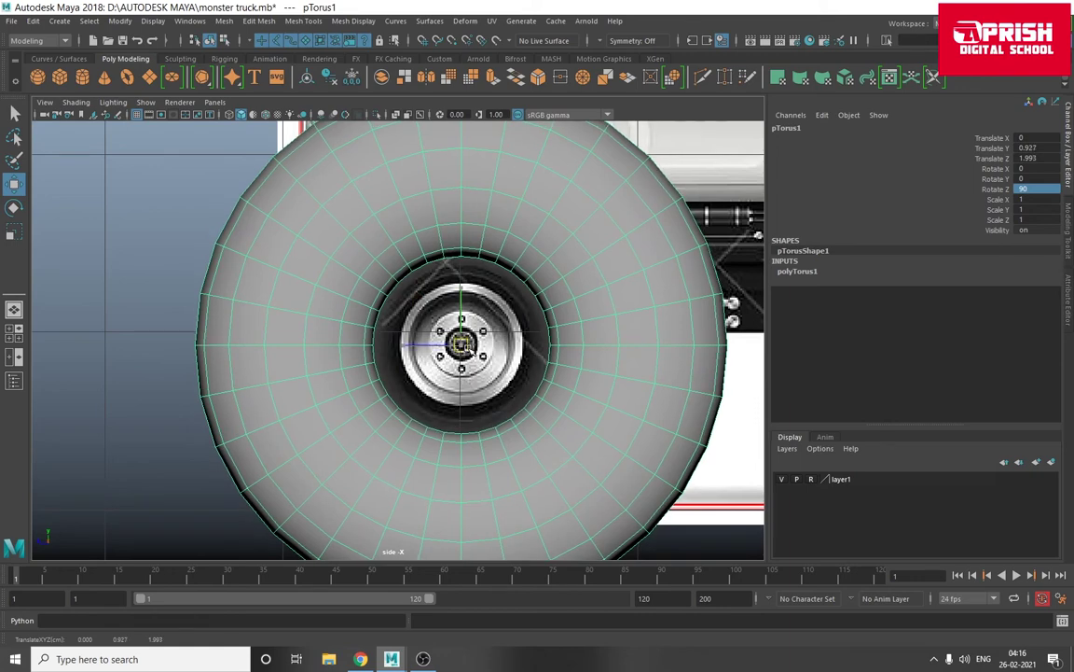
click(13, 233)
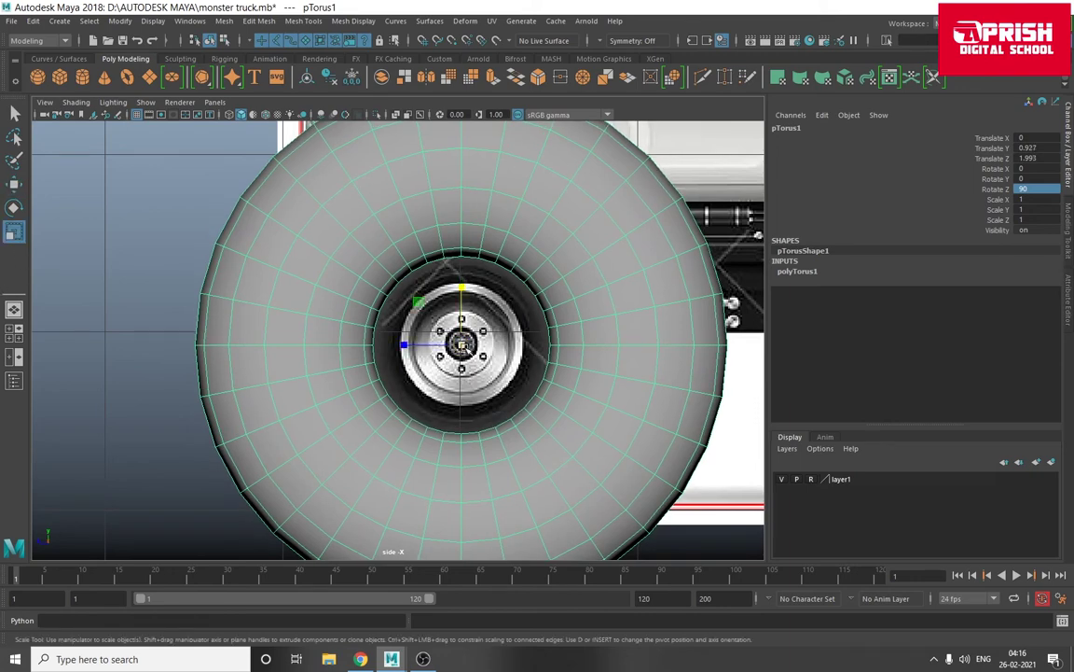
mouse_move(461, 345)
mouse_down()
mouse_move(264, 422)
mouse_move(308, 416)
mouse_up()
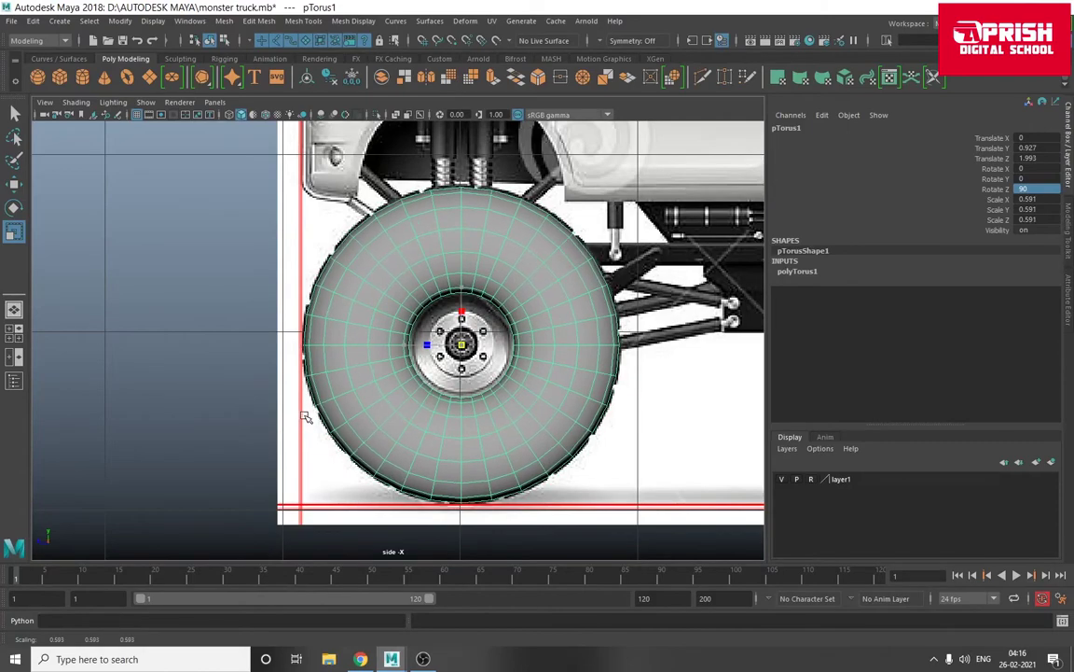
- In the front view, slide the torus to Translate X 1.542 and widen it to Scale Y 0.872
key(space)
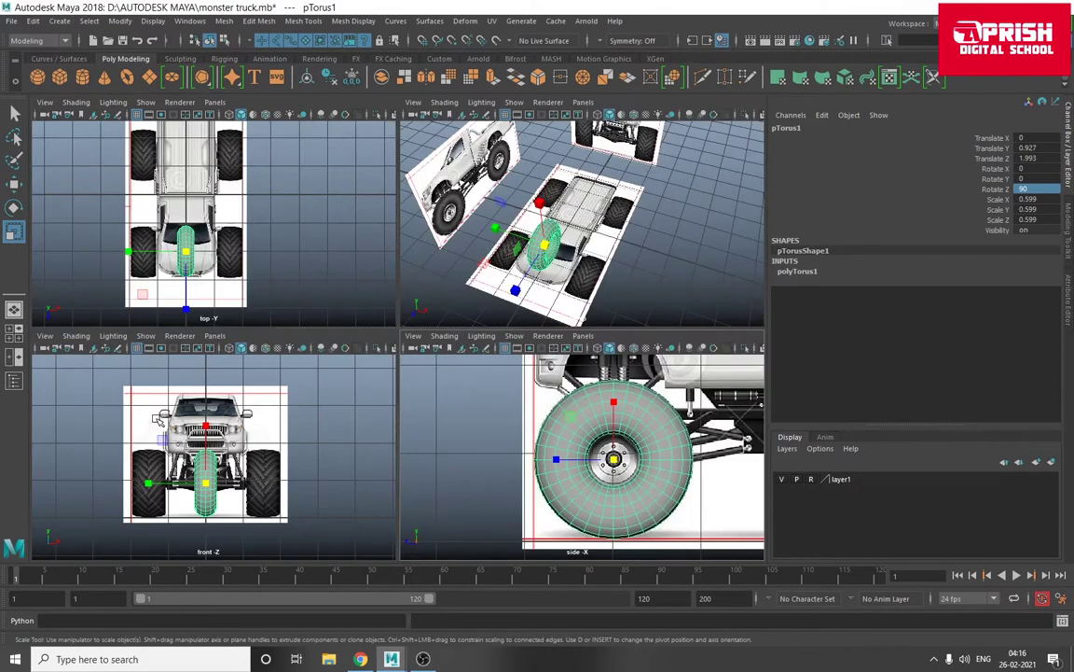
key(space)
scroll(397, 380, up, 3)
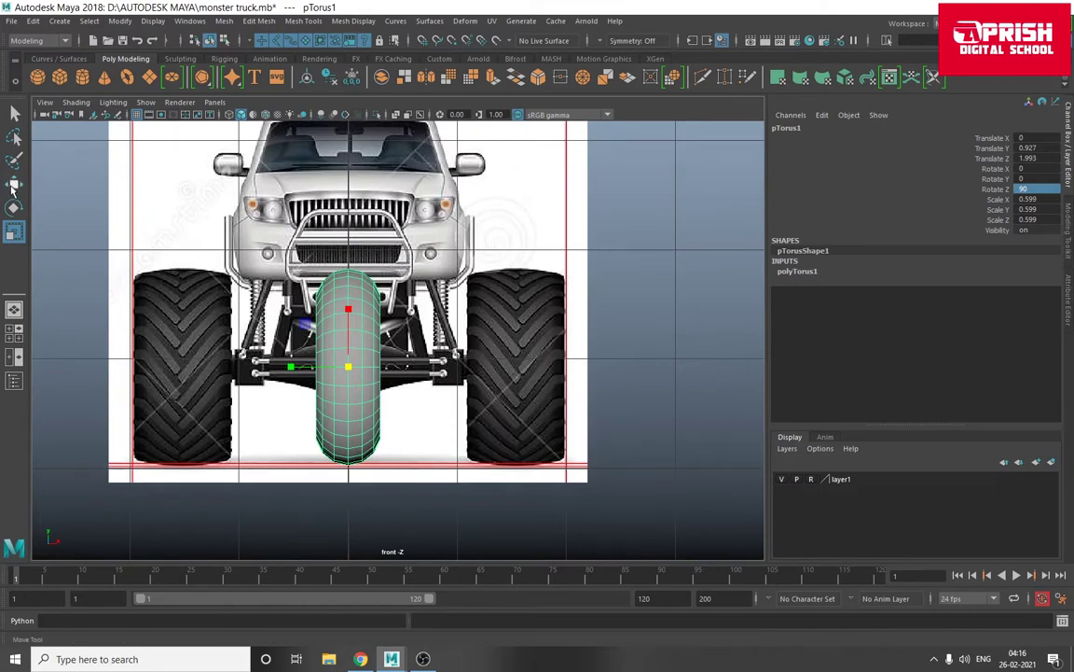
click(13, 185)
drag(408, 366, 578, 384)
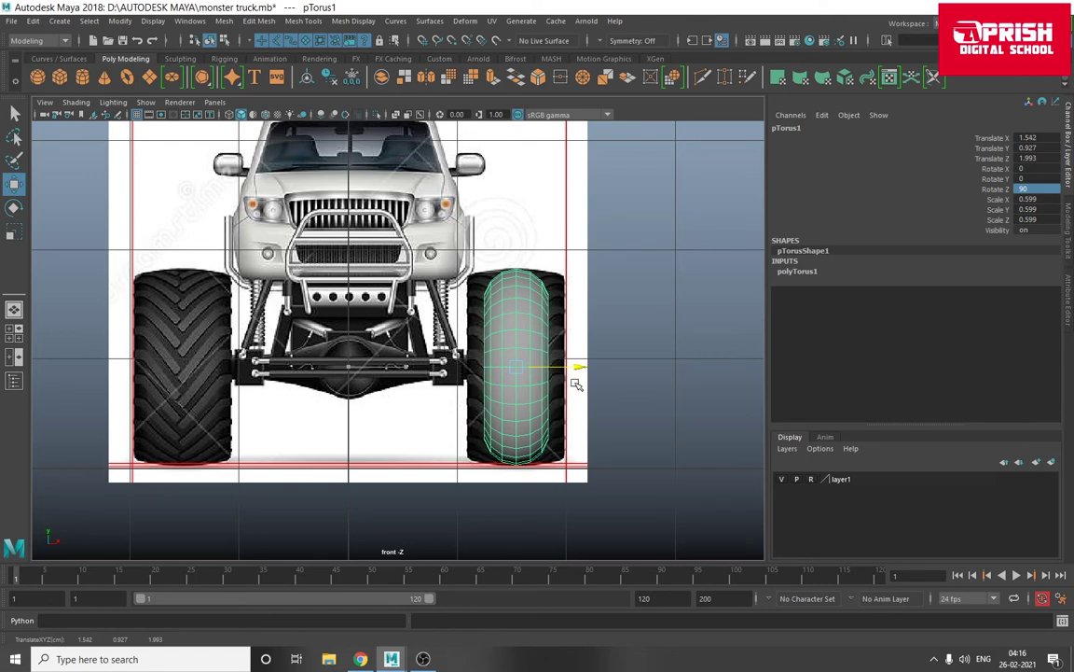
click(13, 231)
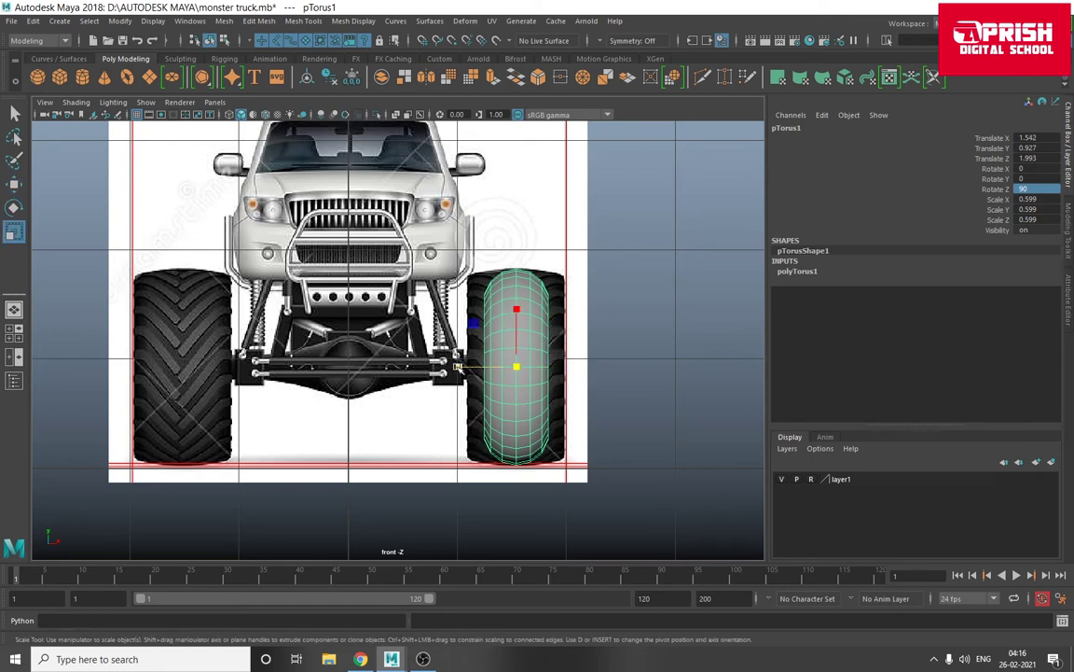
drag(459, 368, 435, 366)
scroll(524, 367, up, 2)
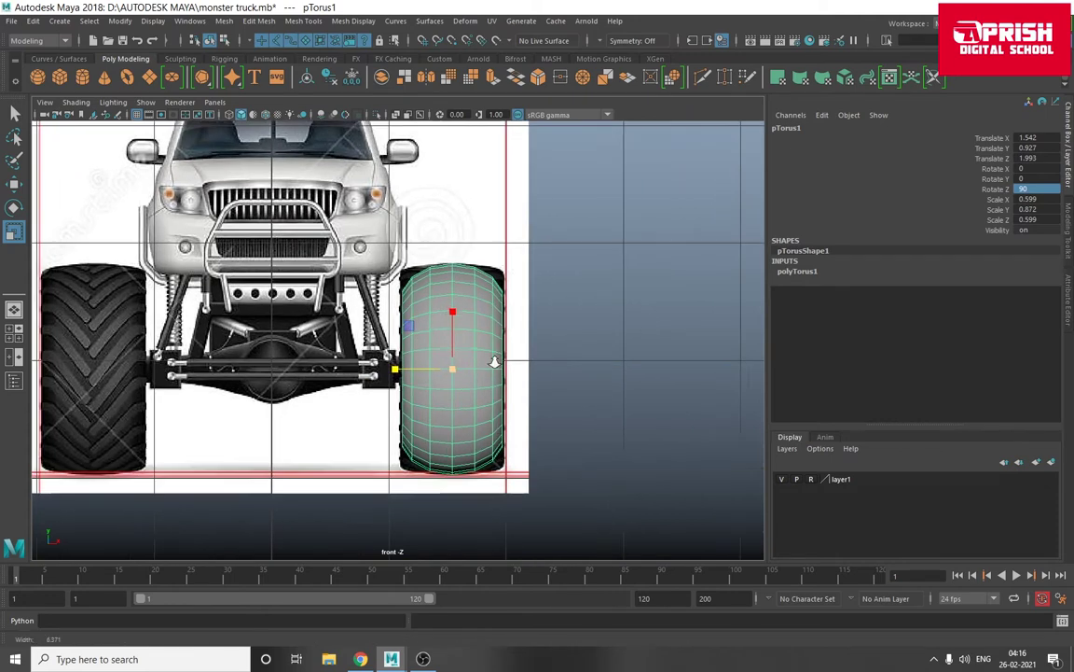
scroll(492, 360, up, 2)
right_drag(511, 305, 512, 292)
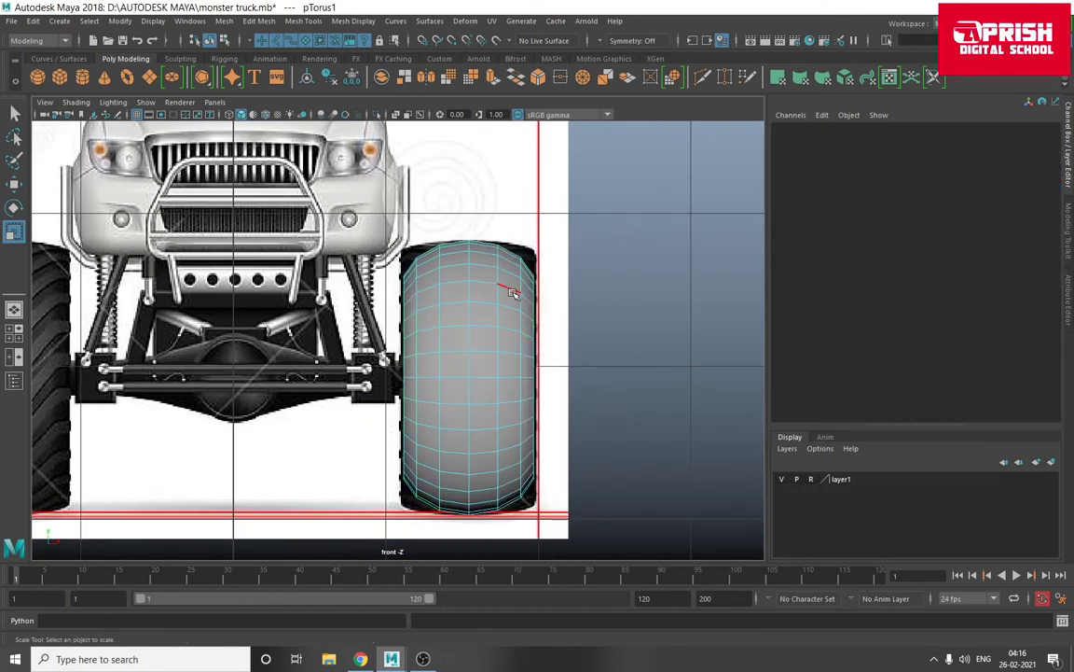
- Scale the torus's centre edge loops outward to flatten the tread
double_click(520, 288)
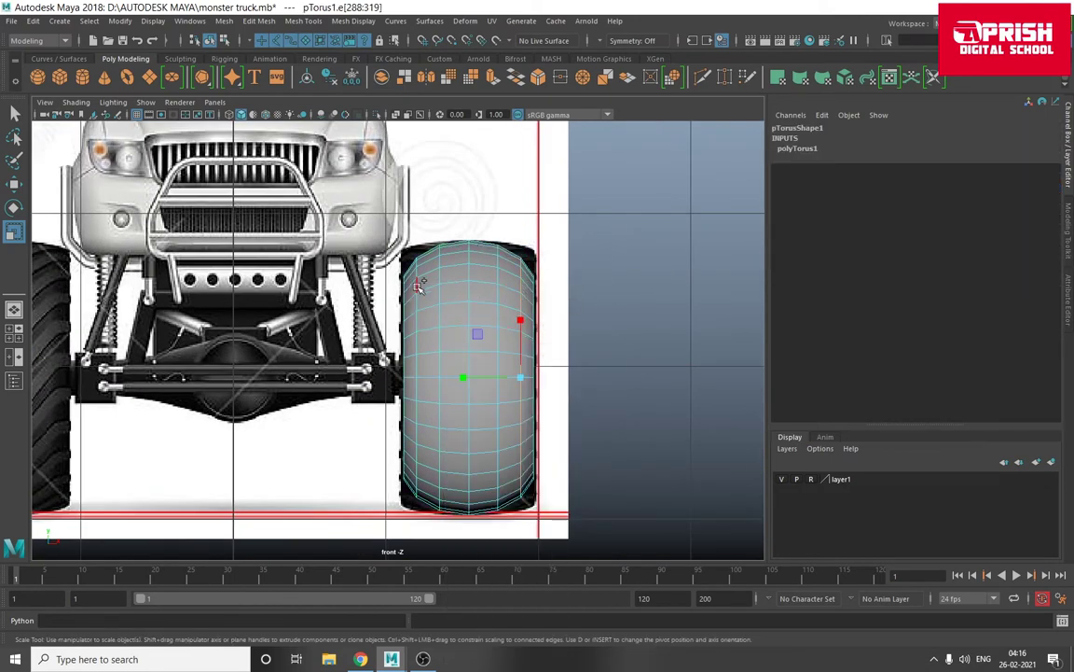
key(Left)
key(Left)
key(Left)
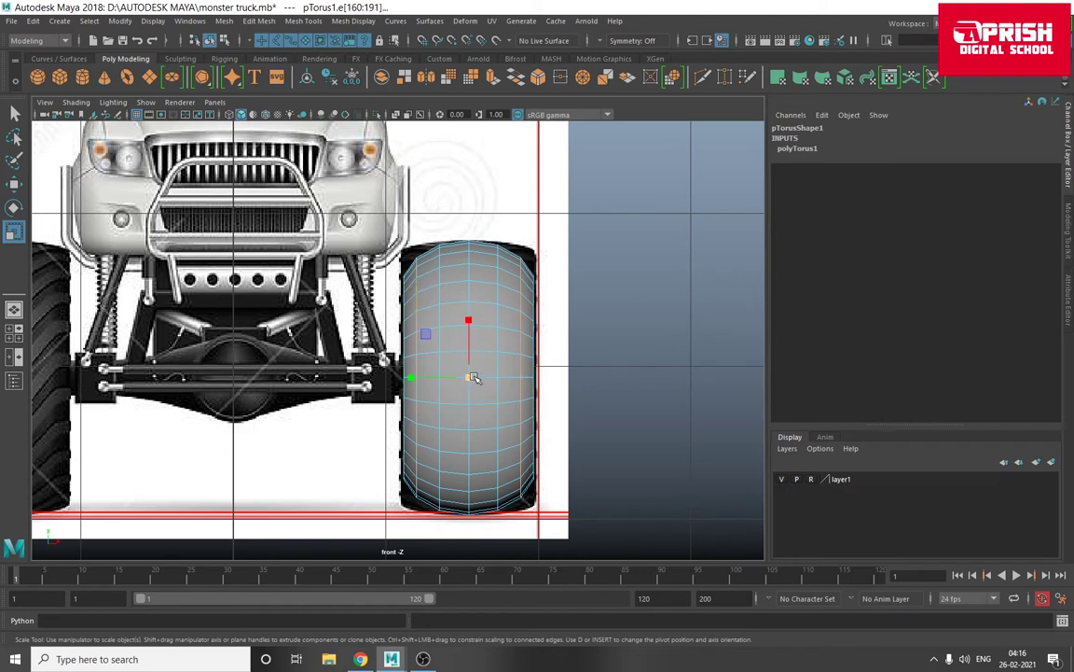
drag(474, 377, 487, 383)
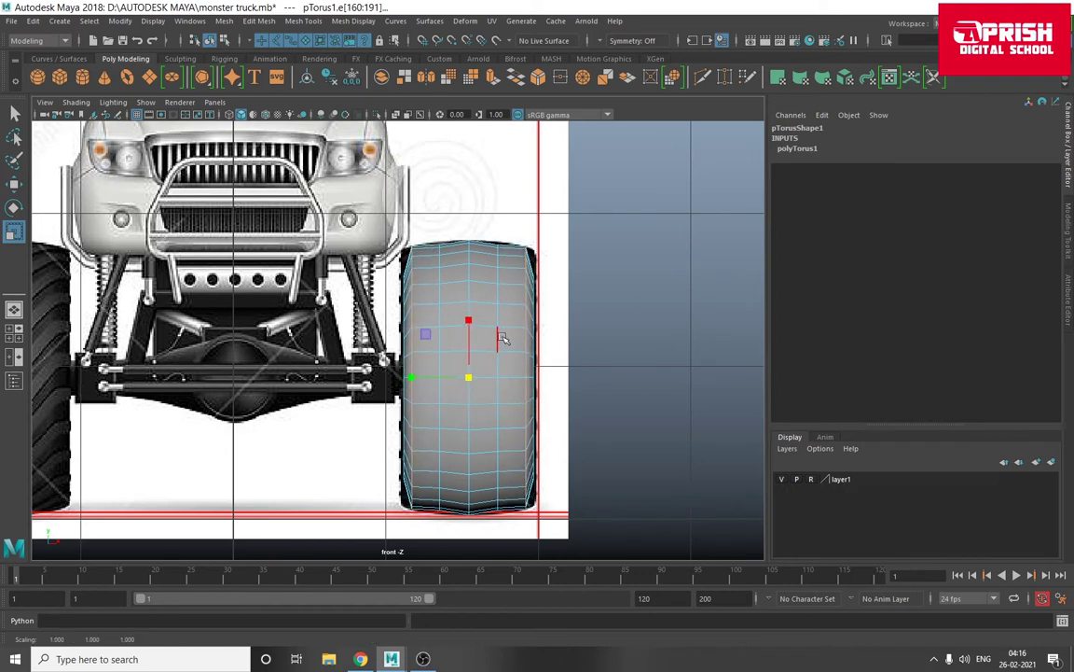
key(Left)
key(Left)
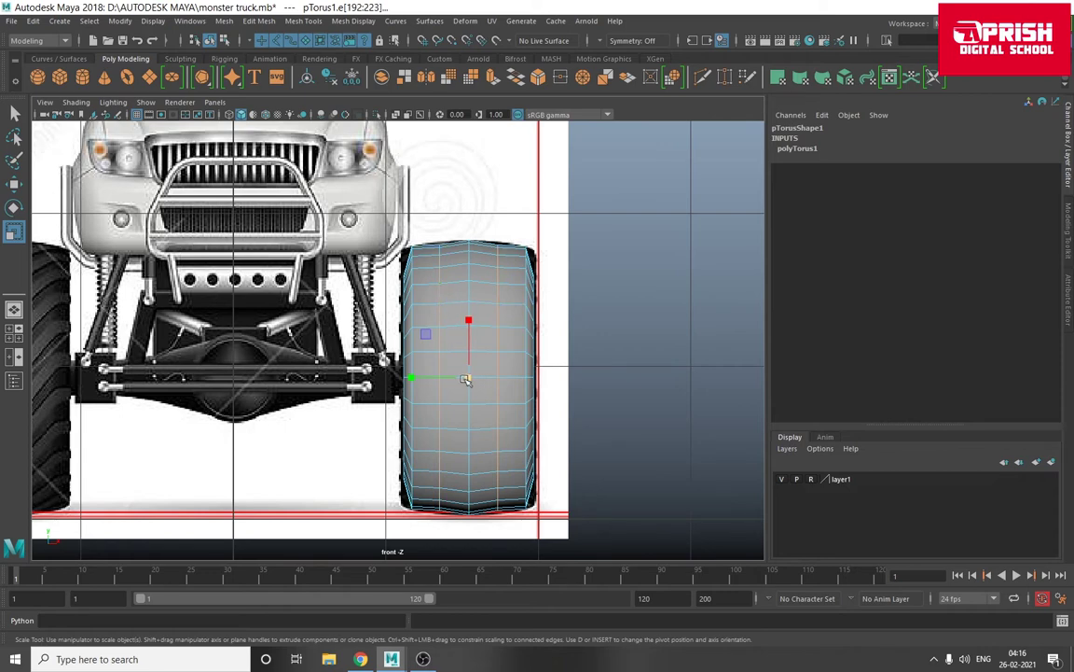
drag(471, 377, 474, 378)
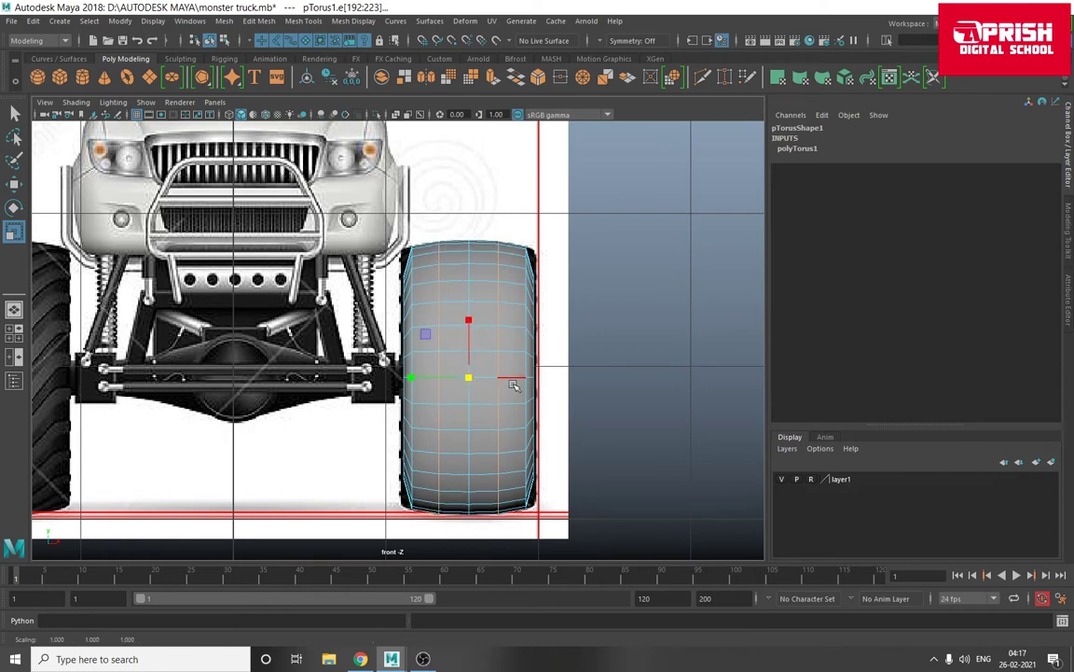
right_drag(465, 326, 522, 272)
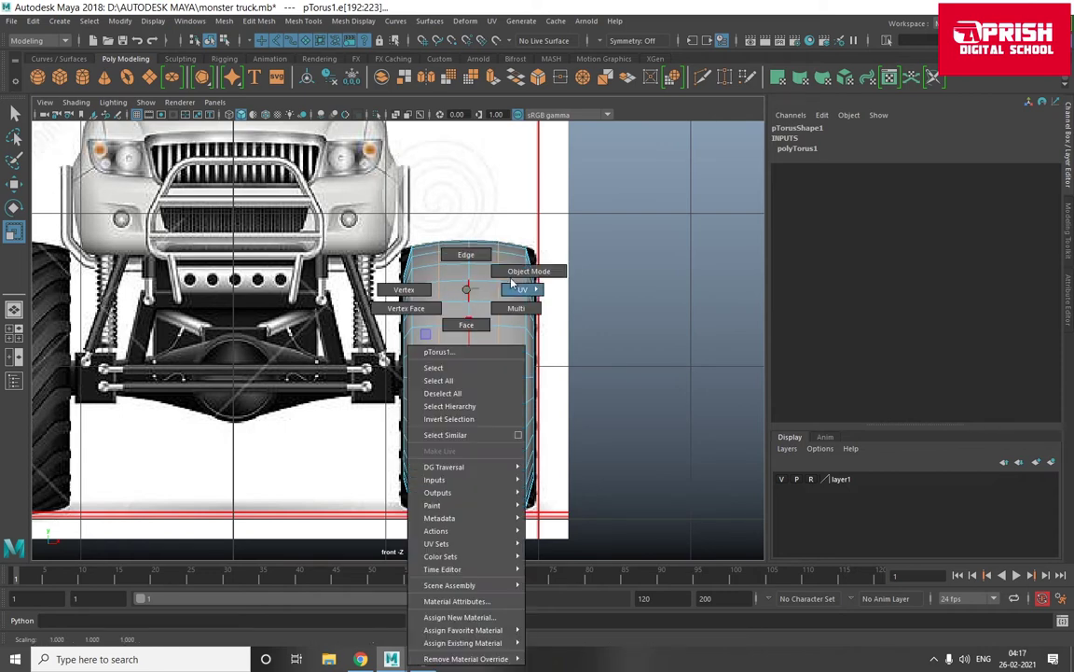
- Select the inner rim edge loop and scale it to reshape the tire's inner side
key(space)
key(space)
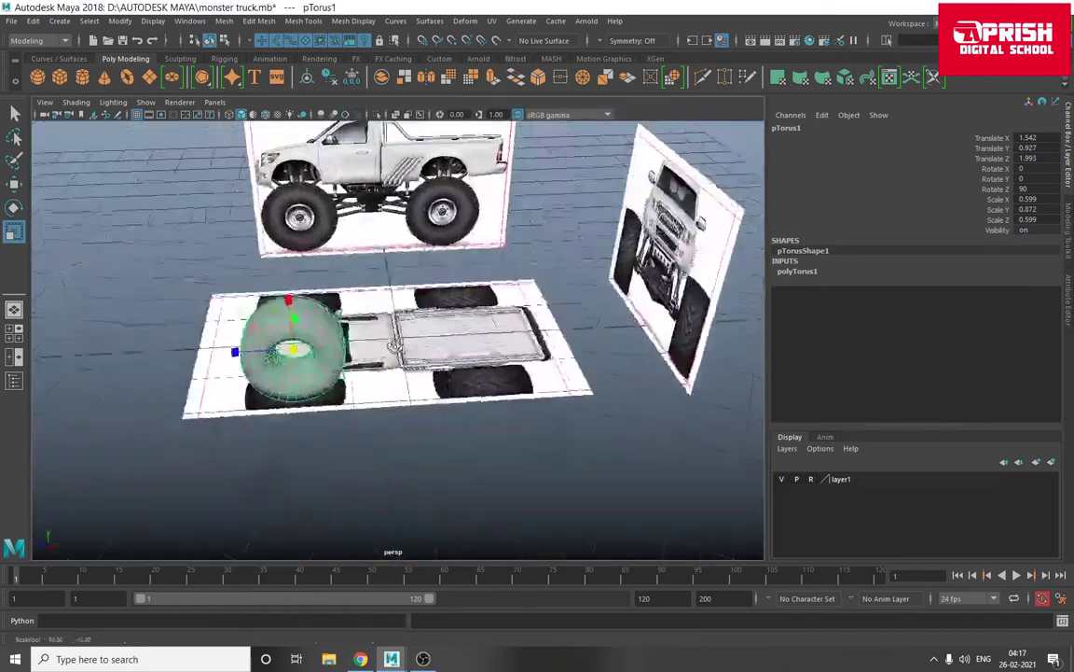
alt+drag(621, 253, 373, 308)
scroll(373, 308, up, 3)
click(280, 307)
mouse_move(280, 308)
alt+mouse_down()
mouse_move(234, 373)
mouse_move(168, 378)
alt+mouse_up()
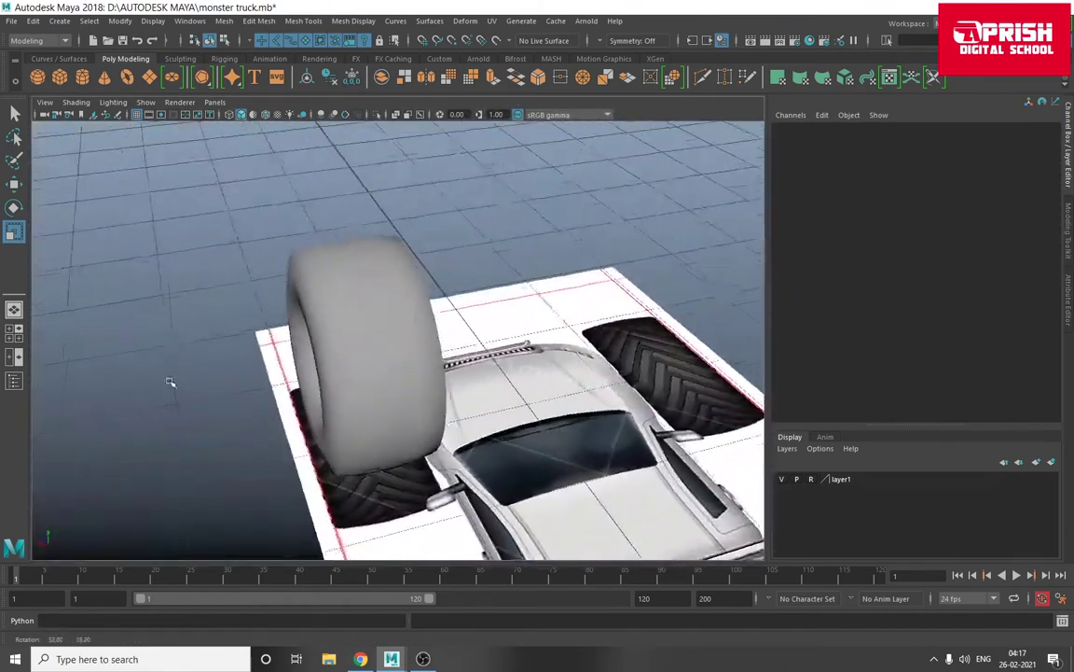
click(298, 363)
mouse_move(298, 364)
alt+mouse_down()
mouse_move(354, 333)
mouse_move(399, 332)
alt+mouse_up()
scroll(354, 333, up, 3)
right_drag(326, 237, 299, 186)
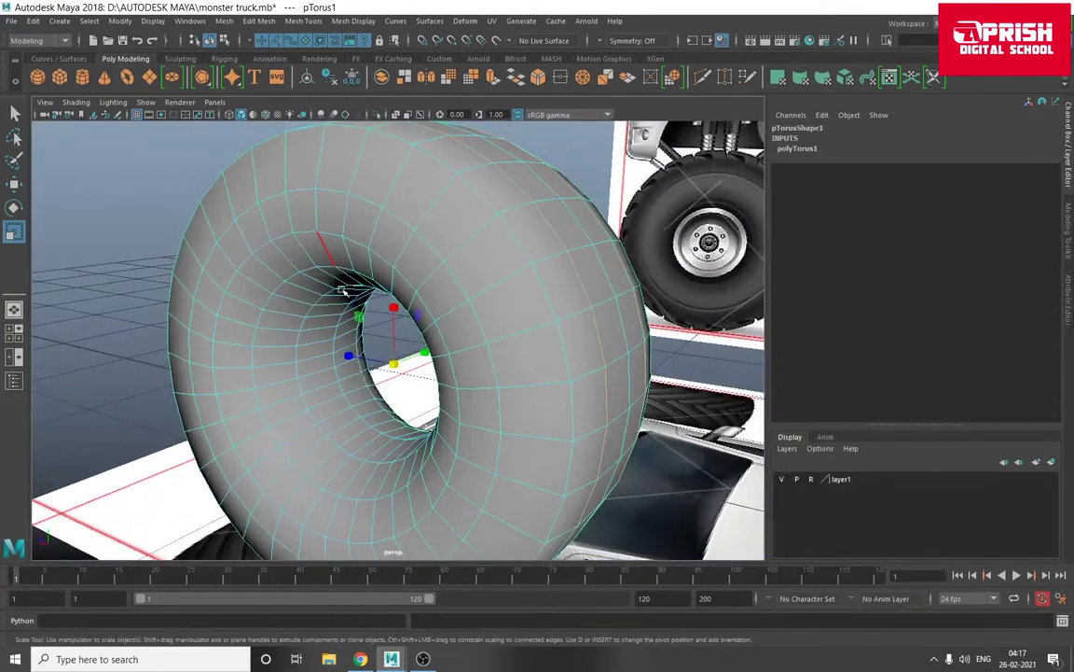
click(278, 287)
double_click(277, 286)
mouse_move(278, 286)
alt+mouse_down()
mouse_move(365, 319)
mouse_move(288, 299)
mouse_move(282, 280)
mouse_move(317, 298)
mouse_move(379, 263)
alt+mouse_up()
double_click(285, 283)
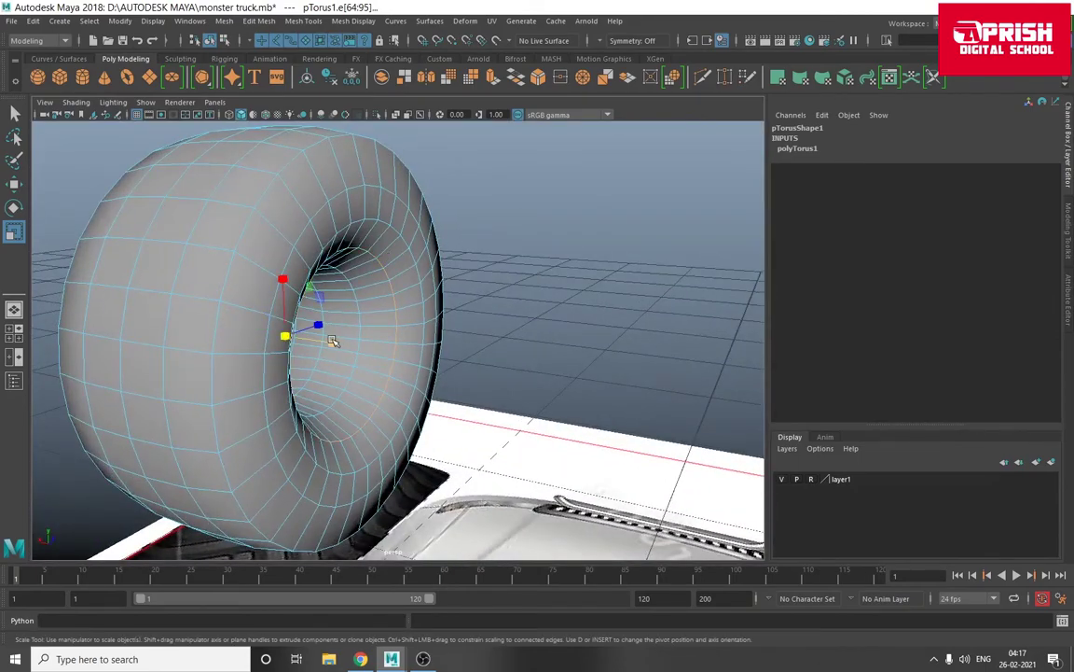
mouse_move(329, 336)
mouse_down()
mouse_move(347, 343)
mouse_move(341, 338)
mouse_up()
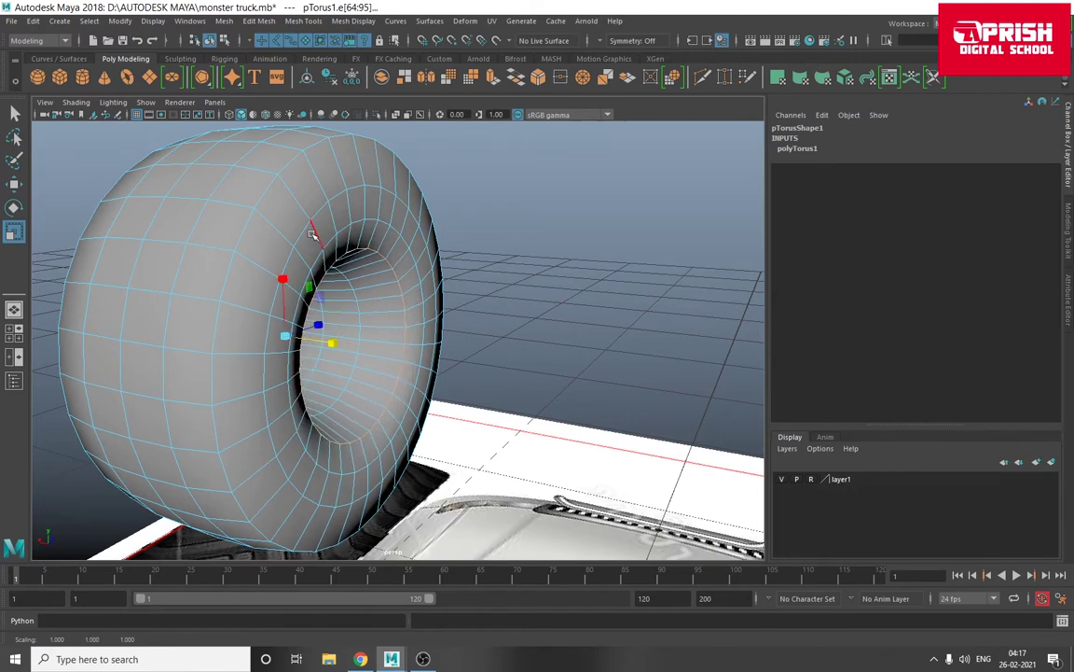
- Turn on wireframe-on-shaded and select the first tread faces on the torus
click(470, 303)
mouse_move(470, 302)
alt+mouse_down()
mouse_move(422, 314)
mouse_move(240, 155)
alt+mouse_up()
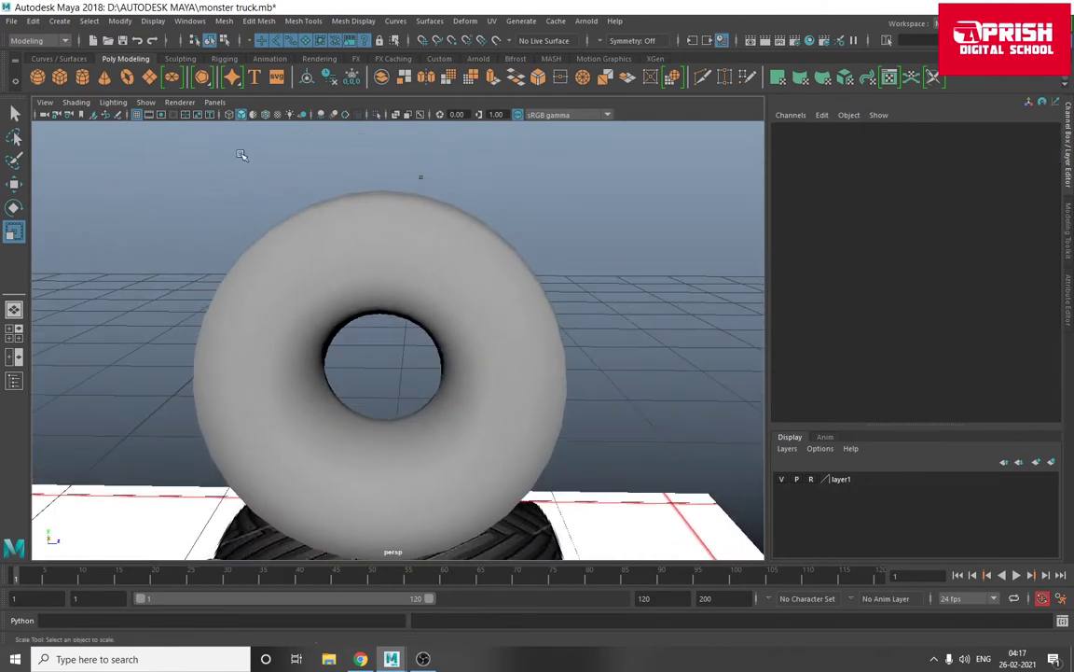
click(265, 115)
alt+drag(282, 270, 381, 283)
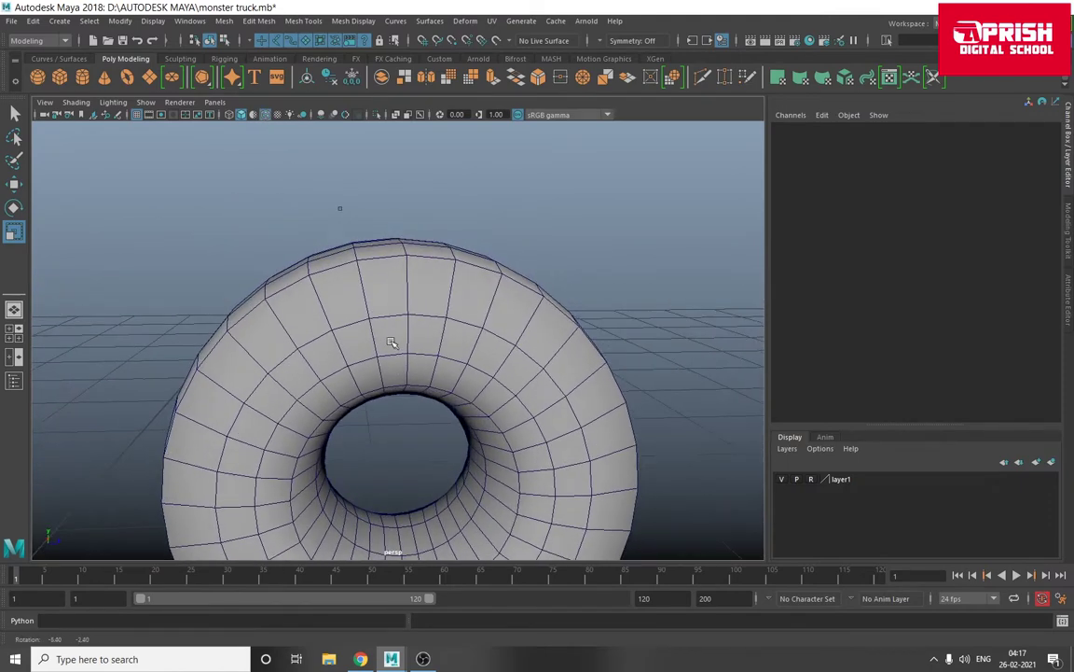
right_drag(381, 282, 399, 331)
mouse_move(398, 331)
alt+mouse_down()
mouse_move(428, 345)
mouse_move(391, 296)
mouse_move(369, 299)
mouse_move(342, 261)
mouse_move(353, 363)
alt+mouse_up()
click(391, 295)
click(398, 334)
shift+click(304, 249)
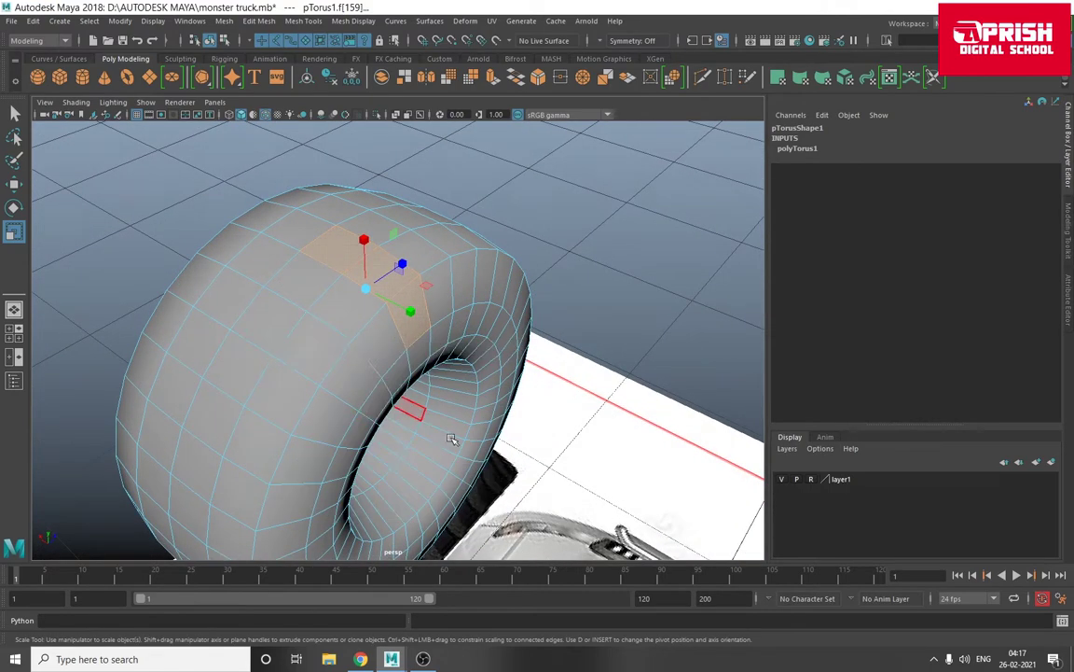
- In the side view, add alternating rim faces down the tire's right side
key(space)
key(space)
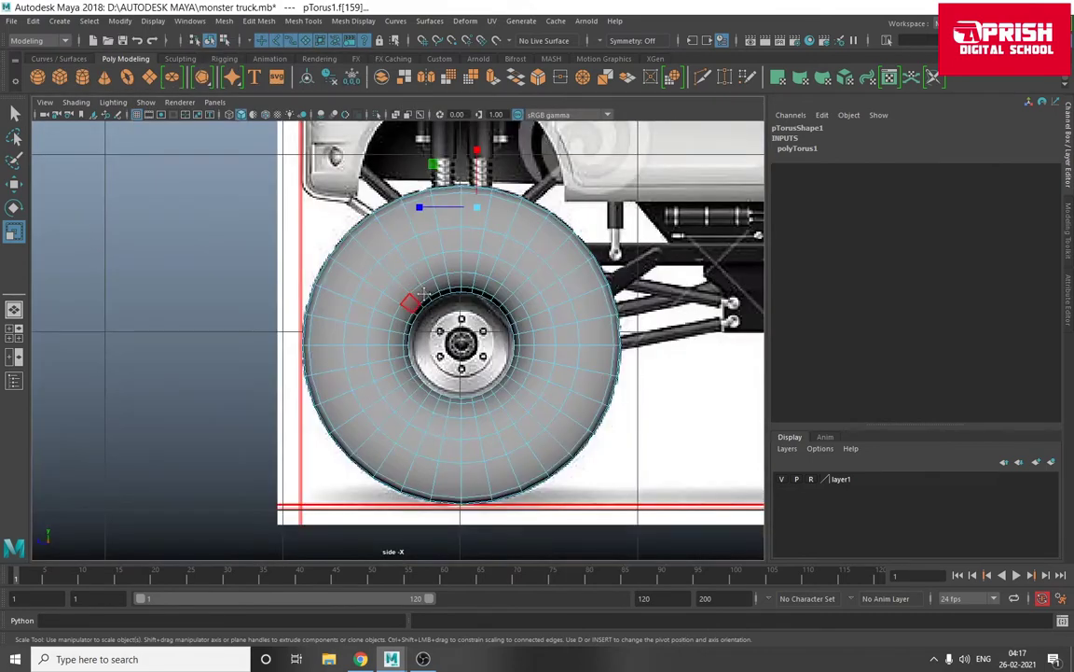
alt+middle_drag(421, 295, 439, 398)
scroll(543, 303, up, 3)
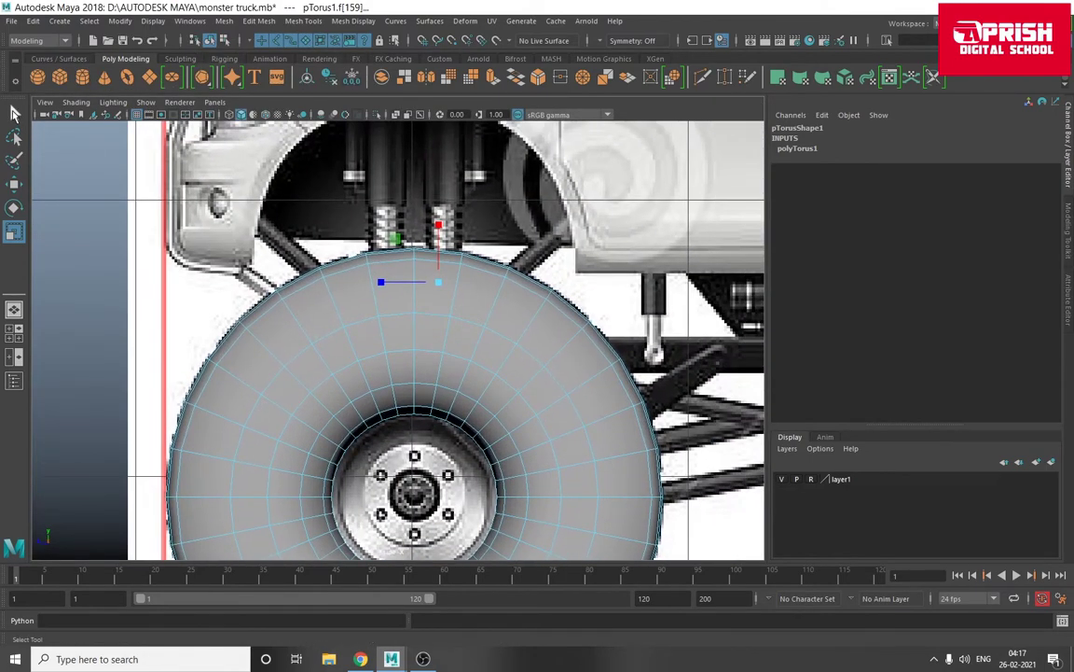
click(14, 111)
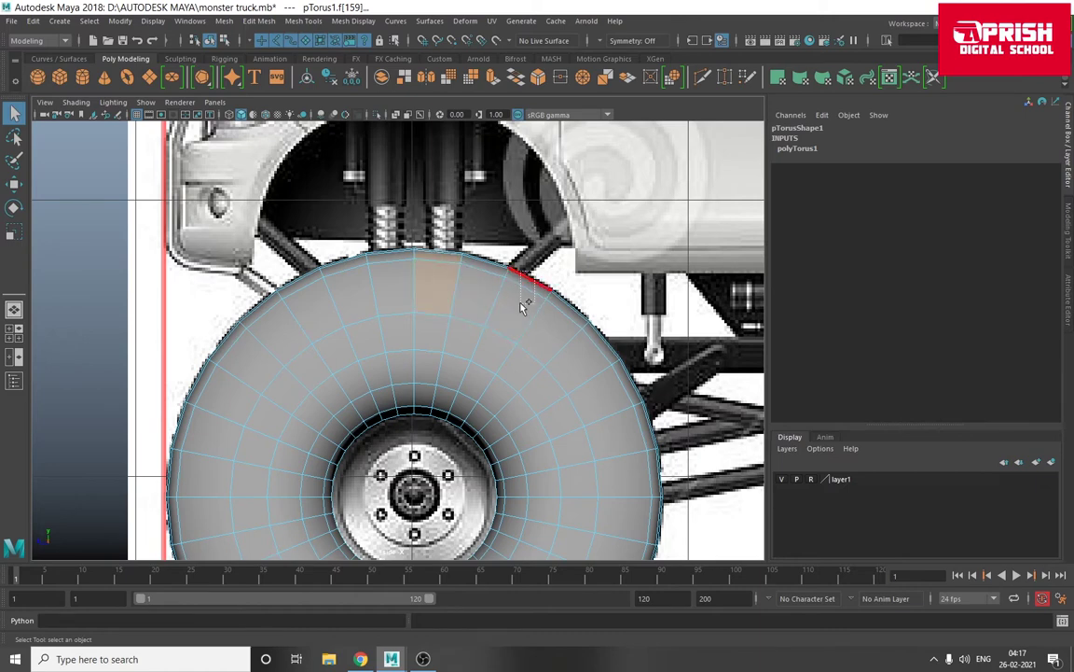
shift+click(583, 361)
alt+middle_drag(583, 361, 501, 294)
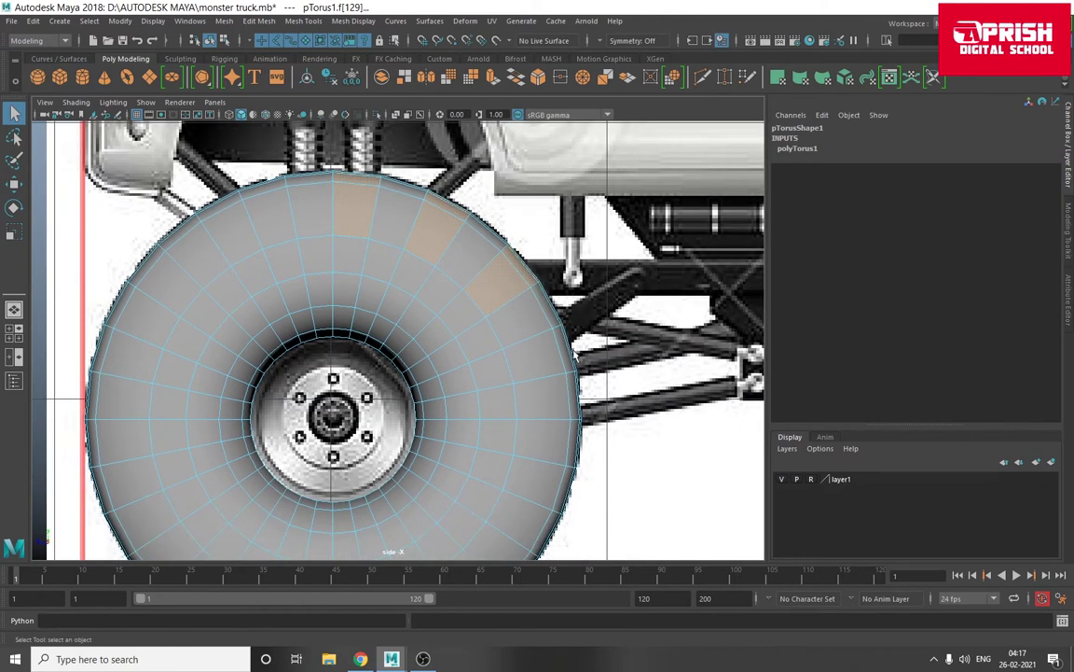
alt+middle_drag(550, 371, 589, 350)
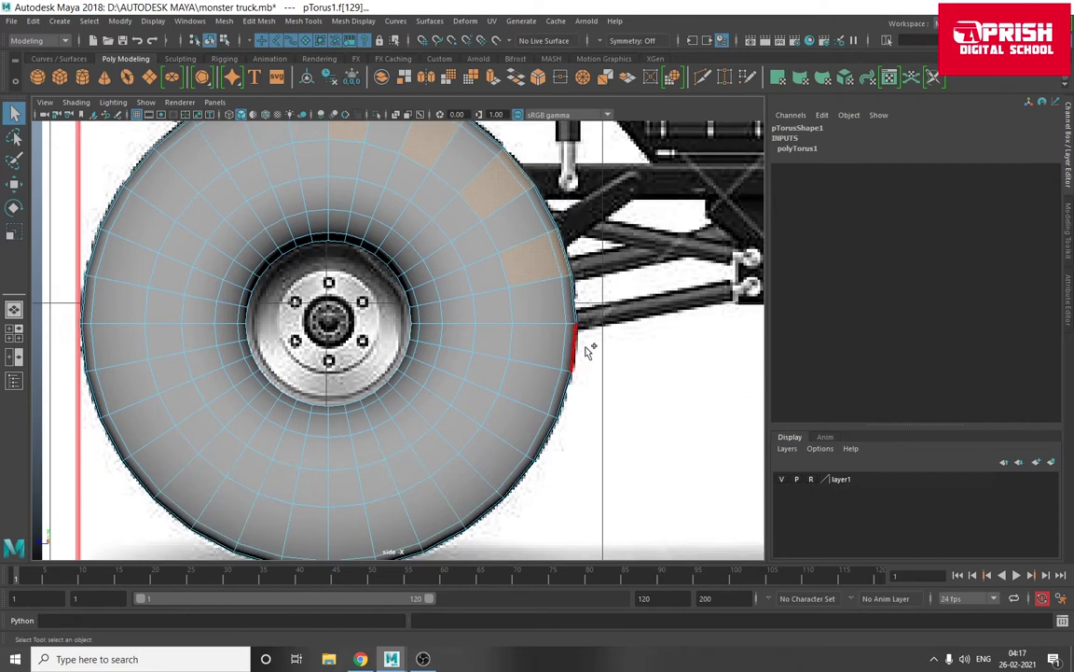
shift+click(543, 349)
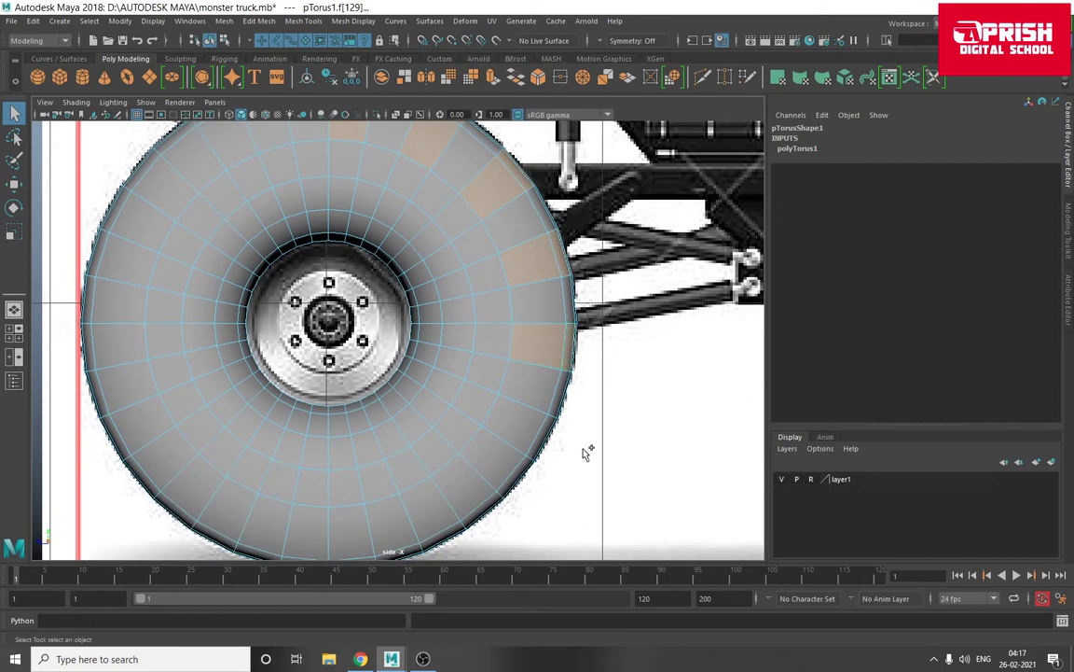
shift+click(528, 428)
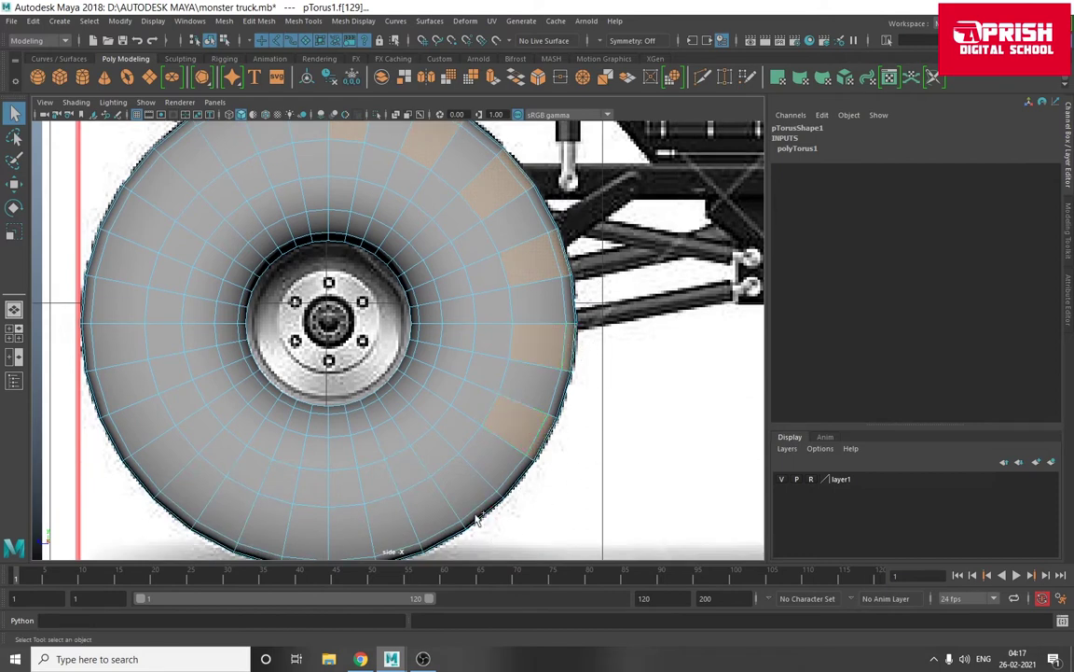
- Add alternating faces around the bottom and left rim, undoing one wrong pick
alt+middle_drag(504, 518, 496, 492)
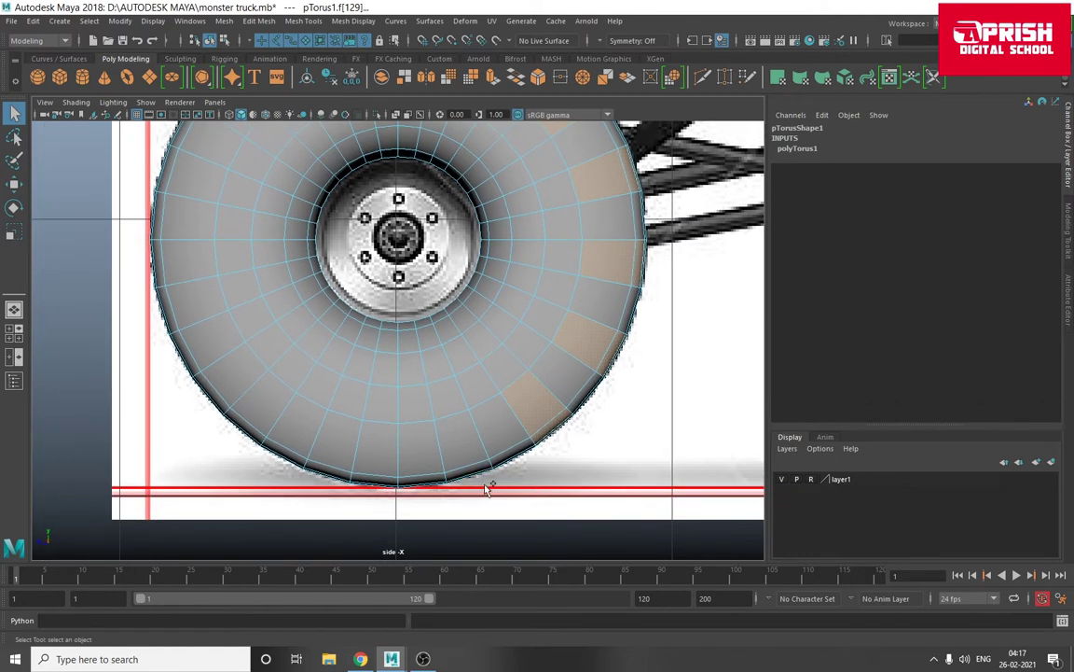
alt+middle_drag(504, 450, 460, 437)
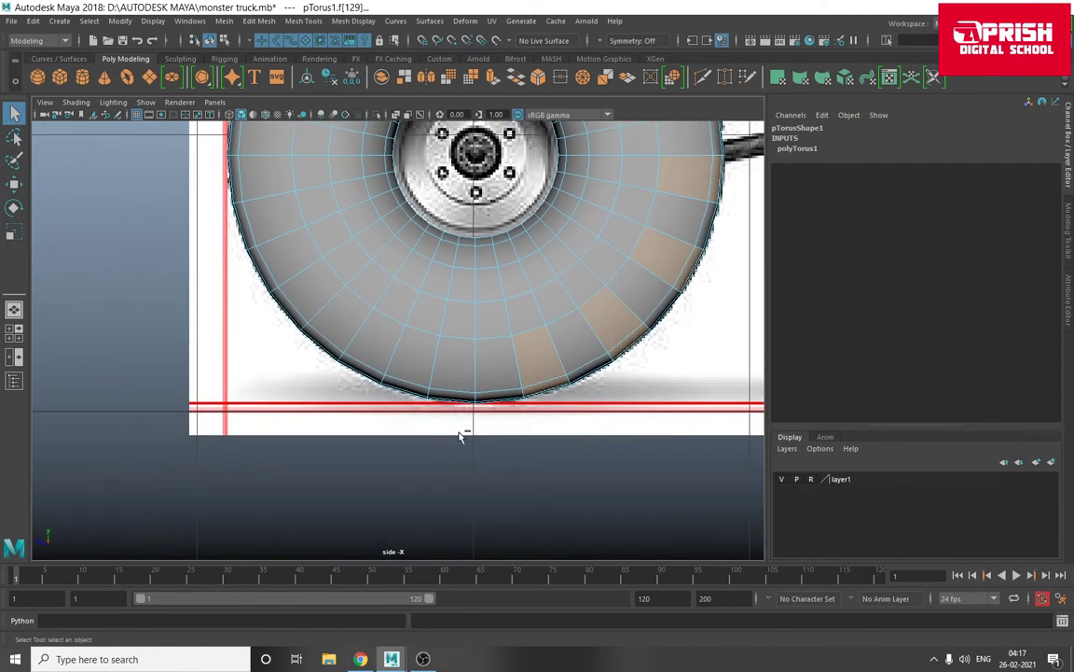
shift+click(459, 401)
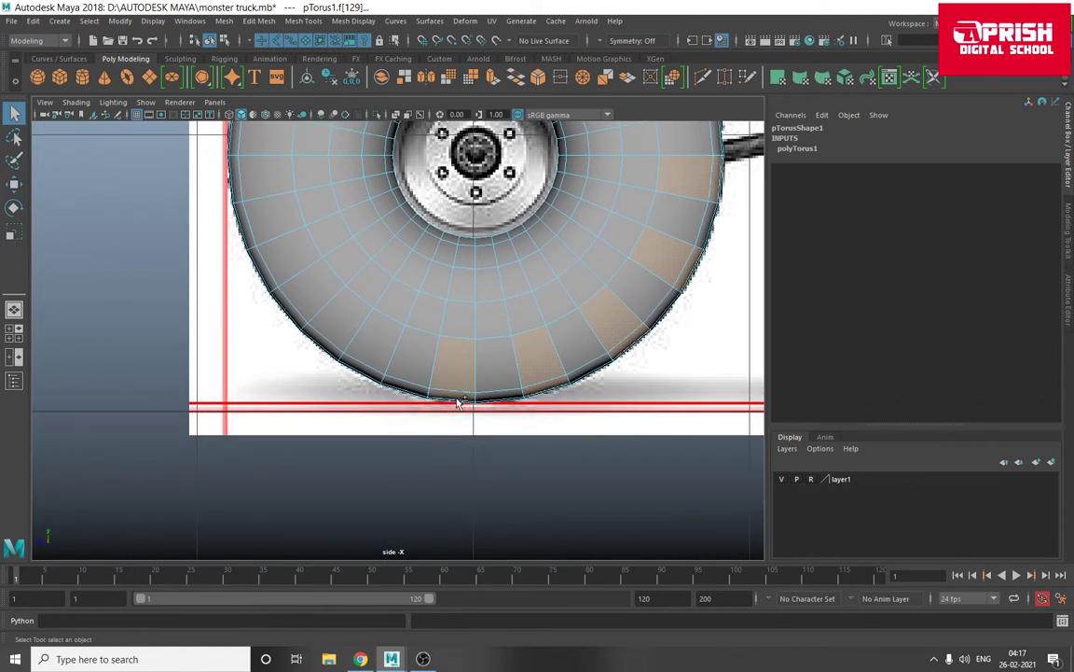
shift+click(369, 365)
key(ctrl+z)
shift+click(368, 359)
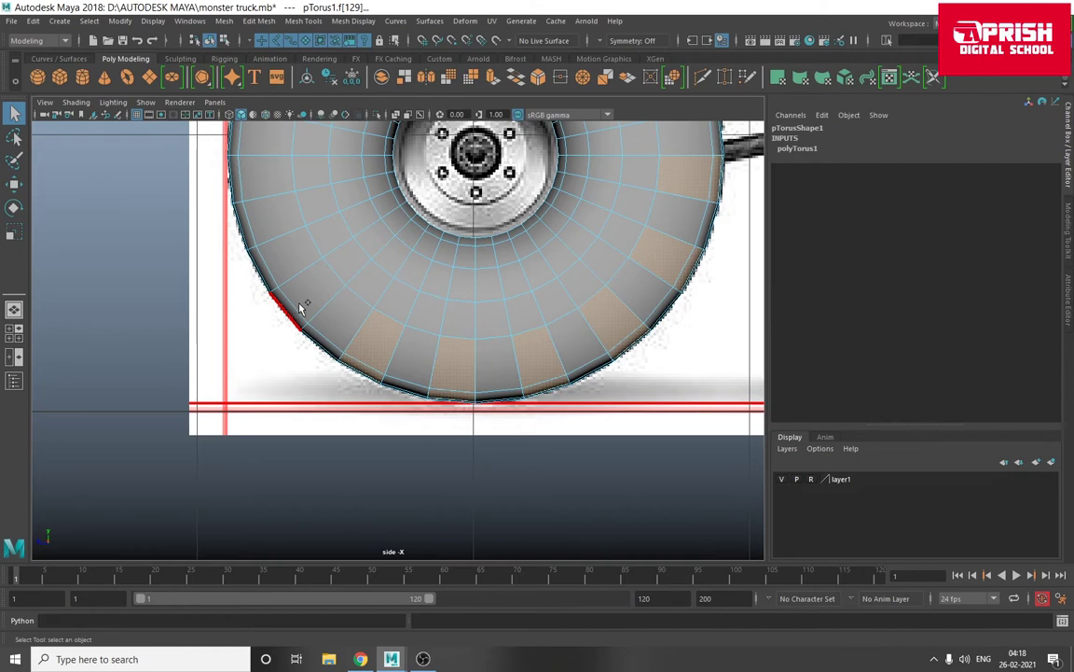
alt+middle_drag(257, 280, 362, 325)
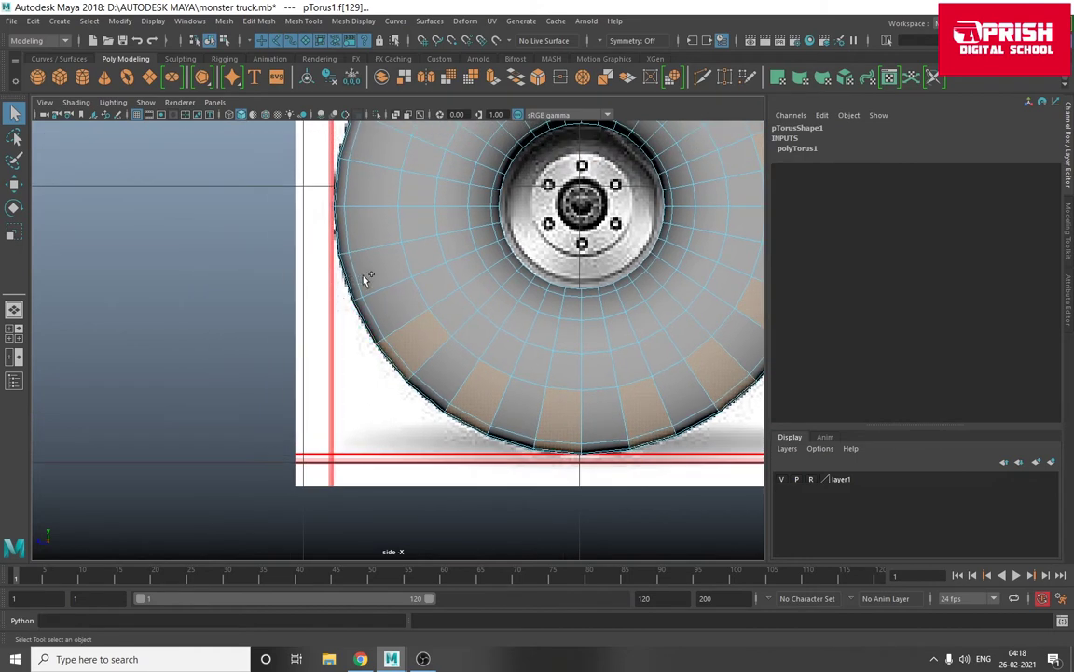
mouse_move(327, 194)
alt+middle_down()
mouse_move(302, 299)
mouse_move(224, 367)
alt+middle_up()
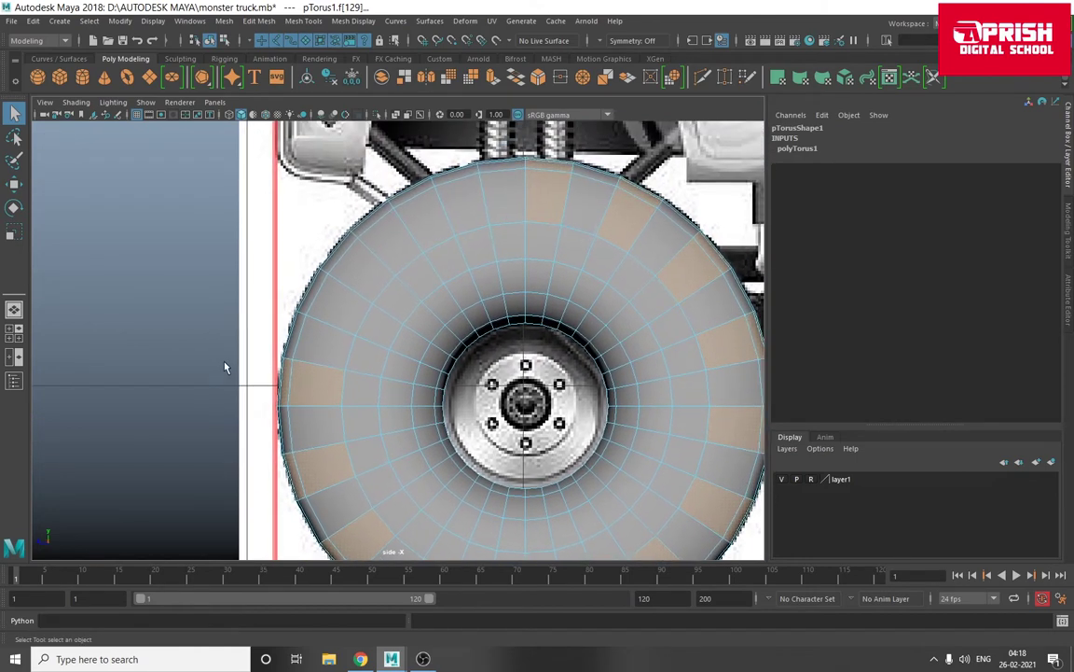
shift+click(329, 304)
shift+click(397, 233)
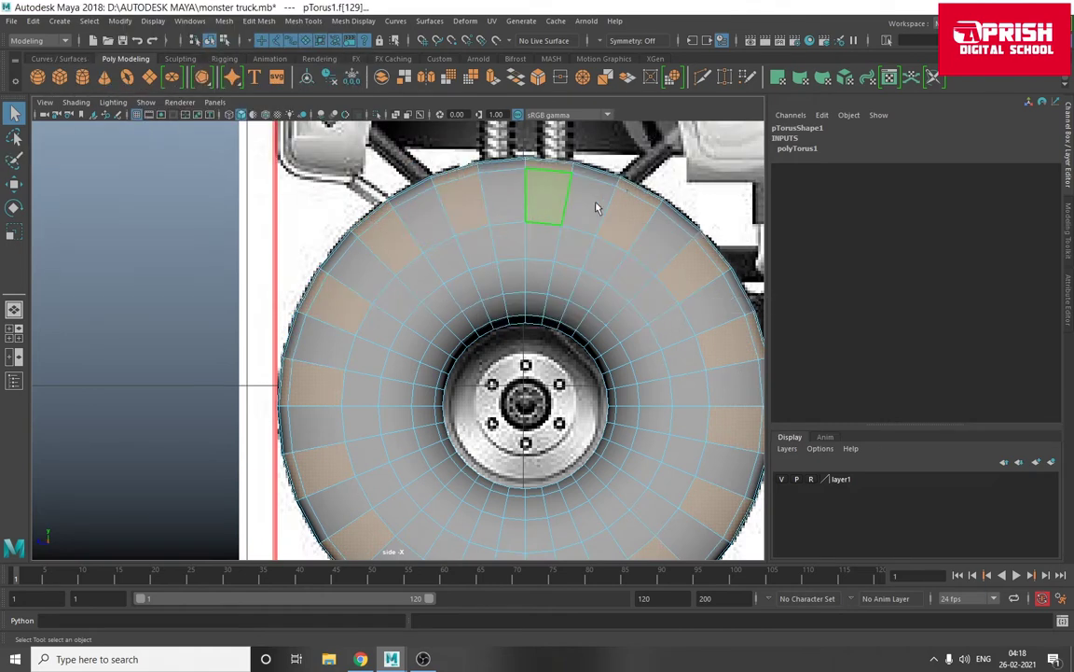
key(space)
key(space)
mouse_move(552, 224)
alt+mouse_down()
mouse_move(476, 324)
mouse_move(707, 344)
mouse_move(417, 366)
mouse_move(204, 336)
mouse_move(441, 350)
mouse_move(421, 353)
mouse_move(441, 359)
alt+mouse_up()
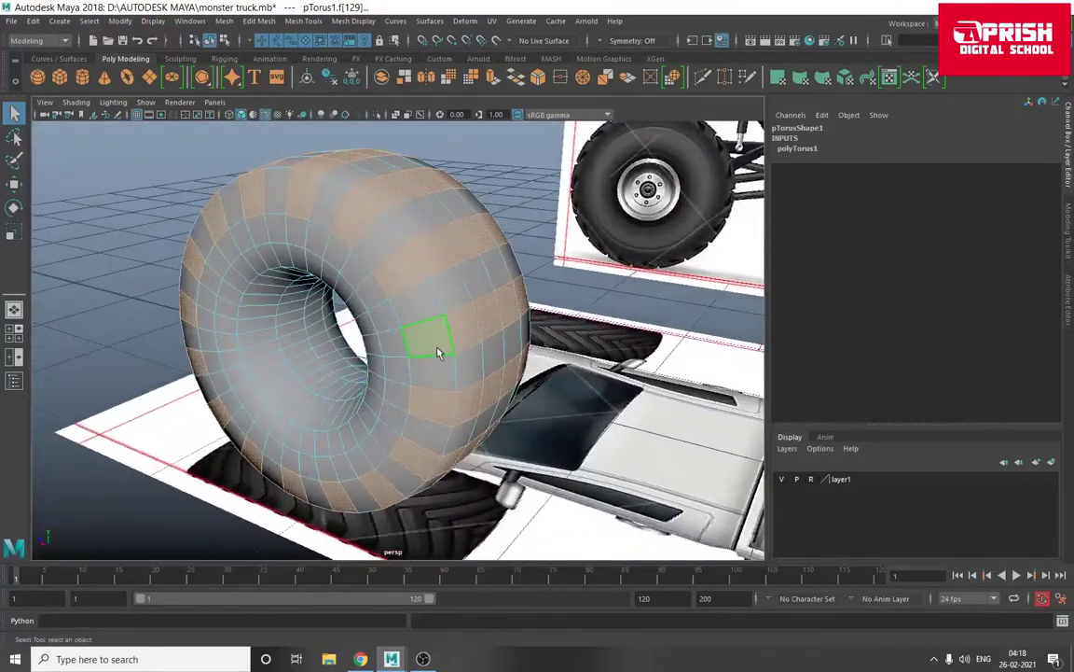
- Extrude the alternating tire faces outward about 0.066 in Local Translate Z as tread blocks
scroll(371, 290, down, 3)
scroll(365, 276, down, 2)
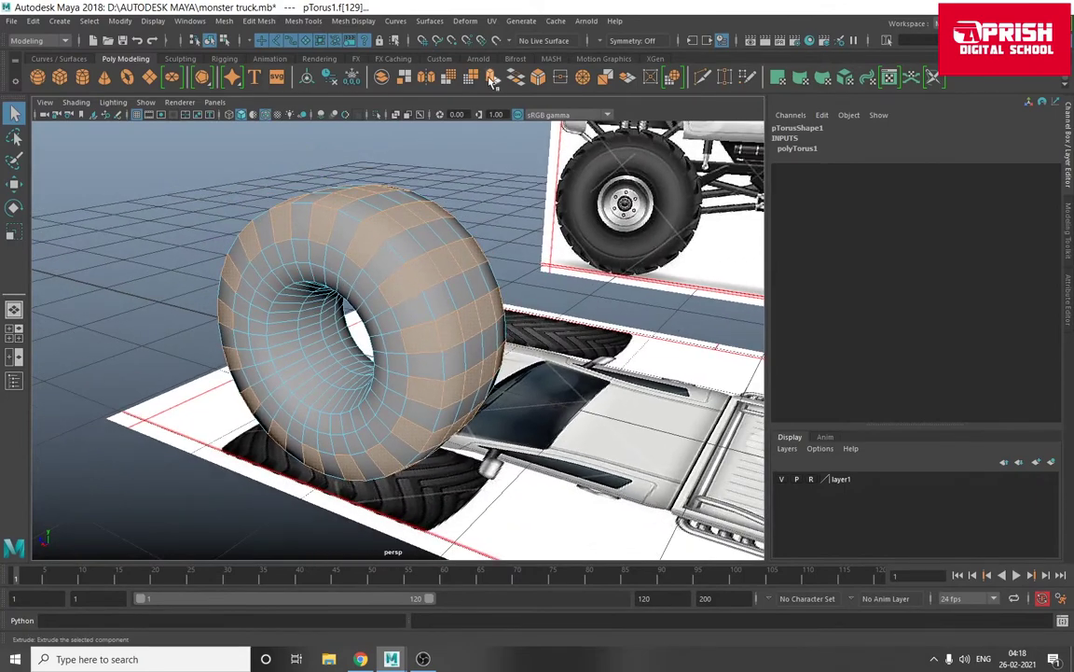
click(493, 80)
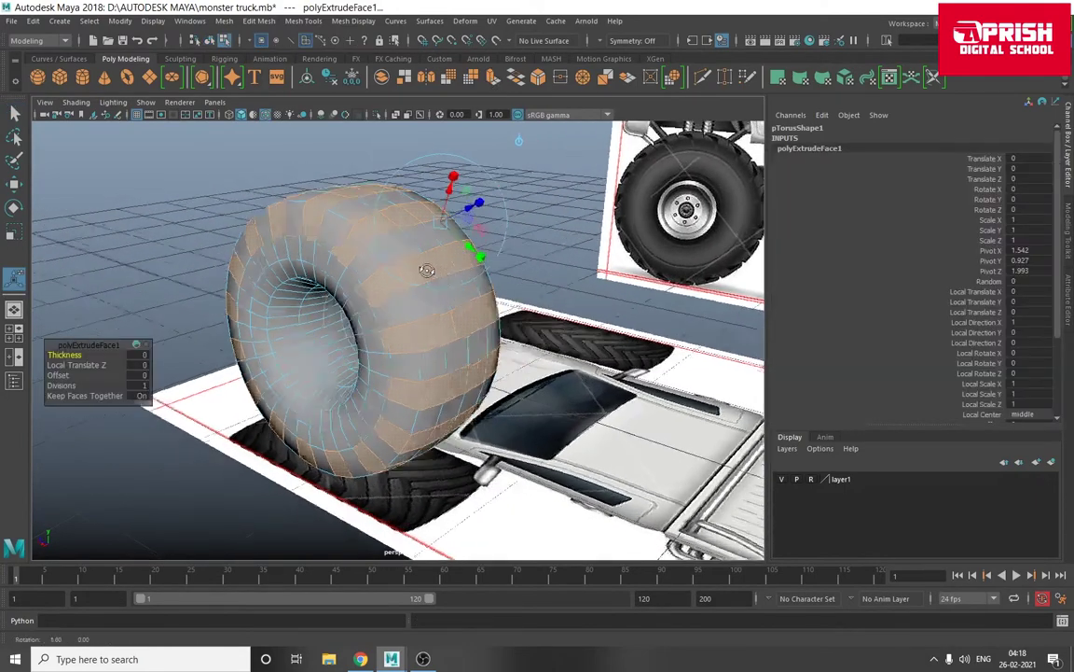
mouse_move(460, 284)
alt+mouse_down()
mouse_move(547, 319)
mouse_move(434, 261)
mouse_move(453, 263)
alt+mouse_up()
mouse_move(491, 304)
alt+mouse_down()
mouse_move(324, 291)
mouse_move(466, 280)
alt+mouse_up()
right_drag(536, 229, 662, 198)
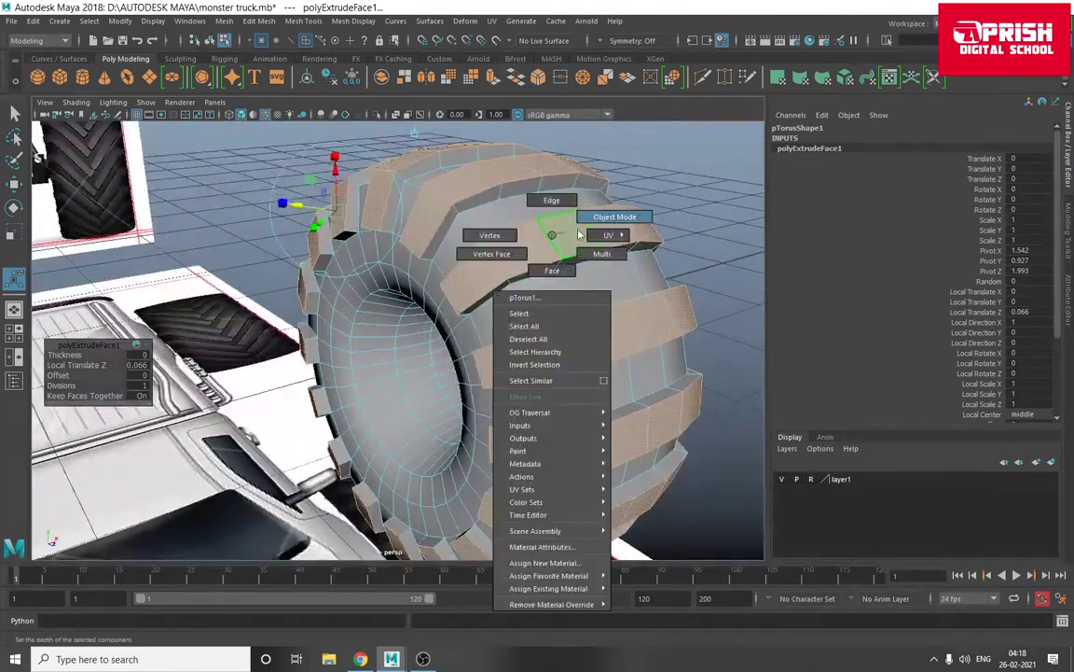
click(662, 199)
- Select a tread-block edge with the Rotate tool, then return the tire to Object Mode
mouse_move(662, 198)
alt+mouse_down()
mouse_move(612, 319)
mouse_move(449, 271)
alt+mouse_up()
right_drag(441, 262, 443, 227)
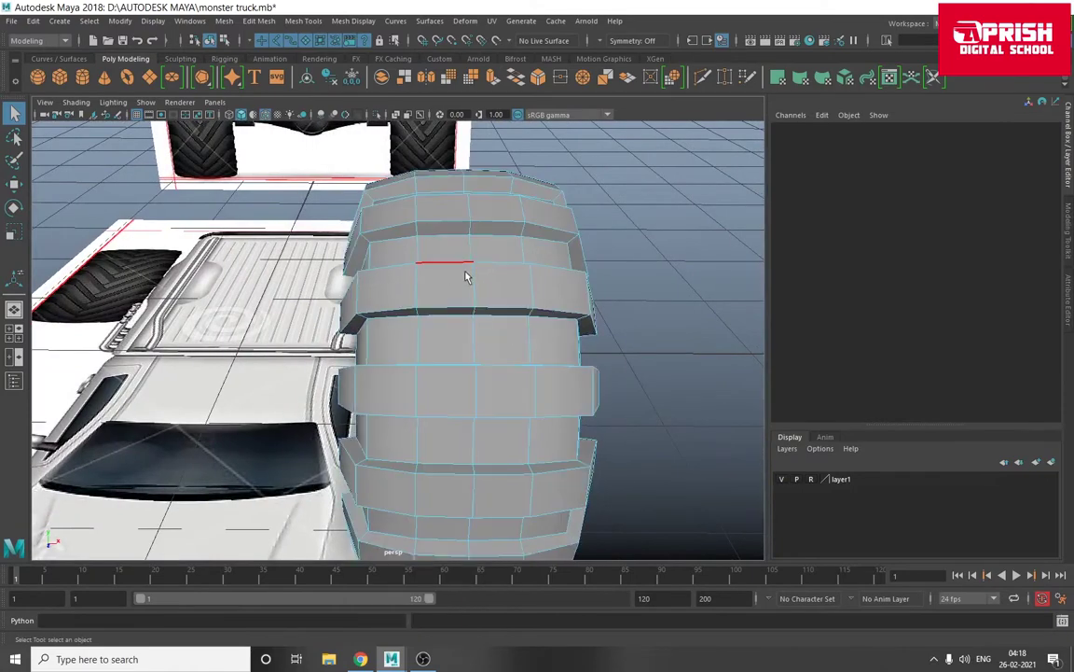
click(473, 280)
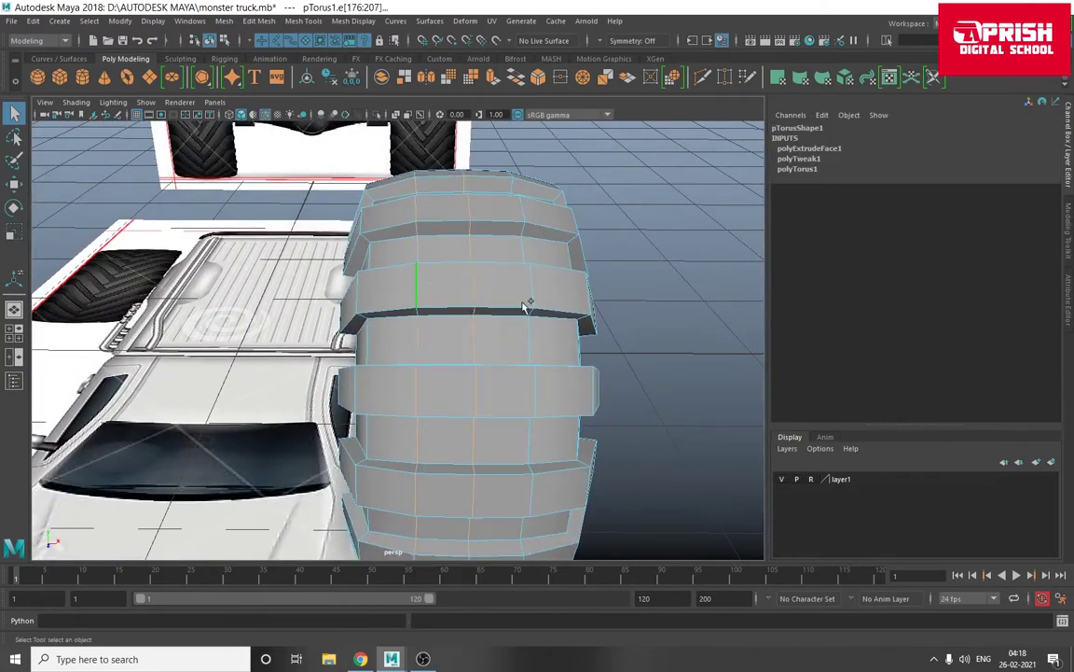
alt+drag(534, 295, 516, 307)
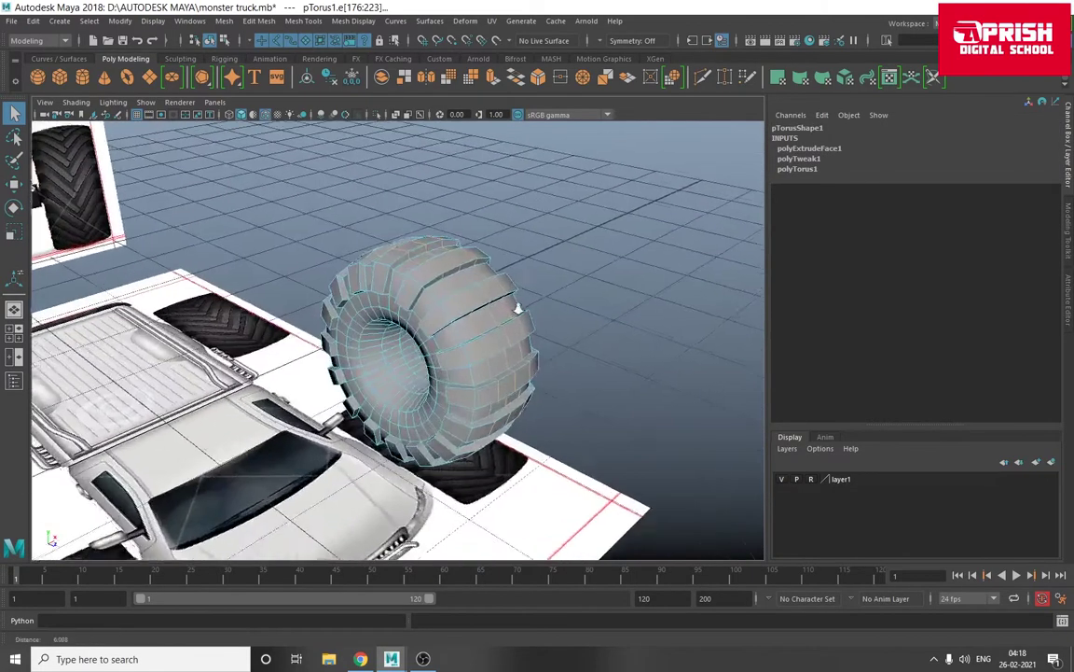
click(13, 207)
mouse_move(402, 307)
alt+mouse_down()
mouse_move(445, 356)
mouse_move(417, 323)
mouse_move(489, 370)
mouse_move(474, 357)
mouse_move(458, 278)
alt+mouse_up()
right_drag(458, 277, 496, 269)
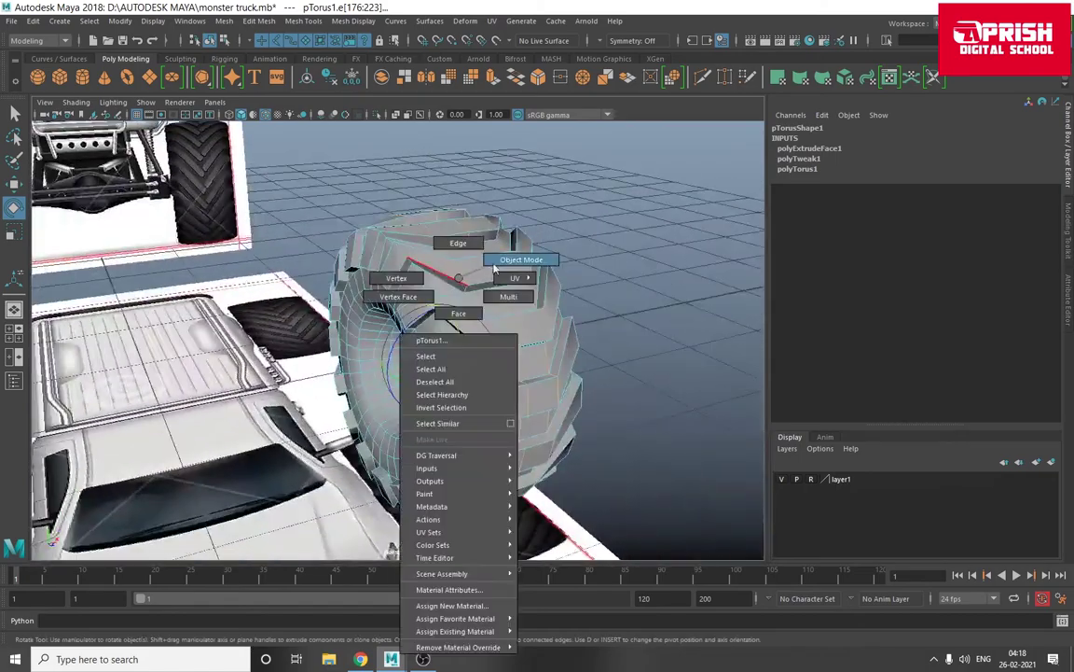
alt+drag(496, 270, 471, 320)
click(471, 320)
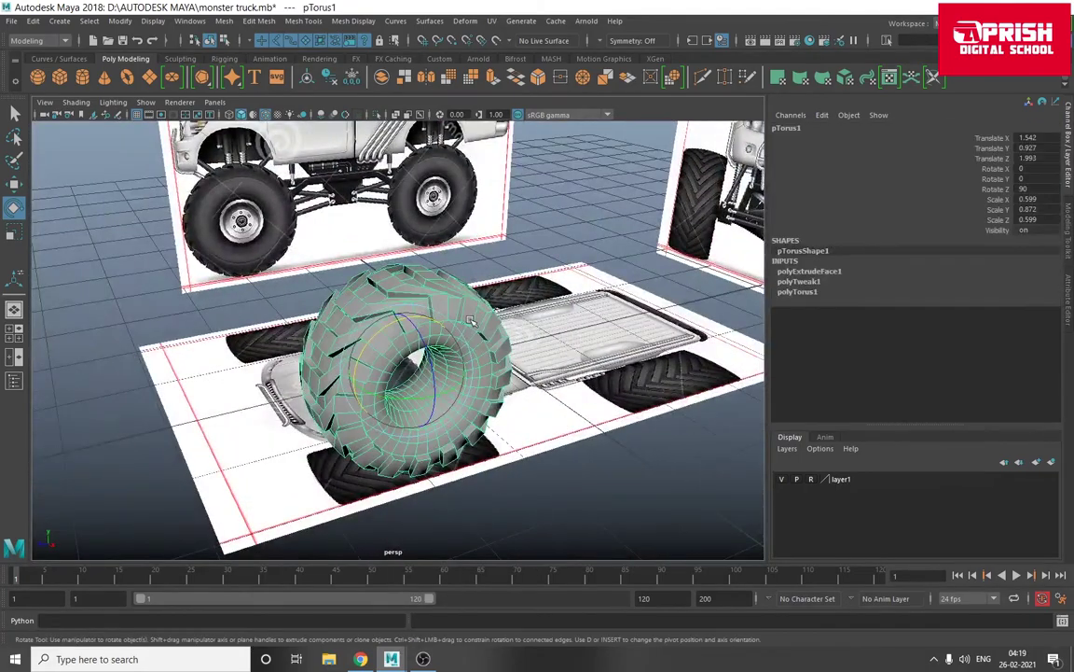
- Preview the smoothed tire, return it to base polygons with 1, and open Mesh Tools
click(205, 300)
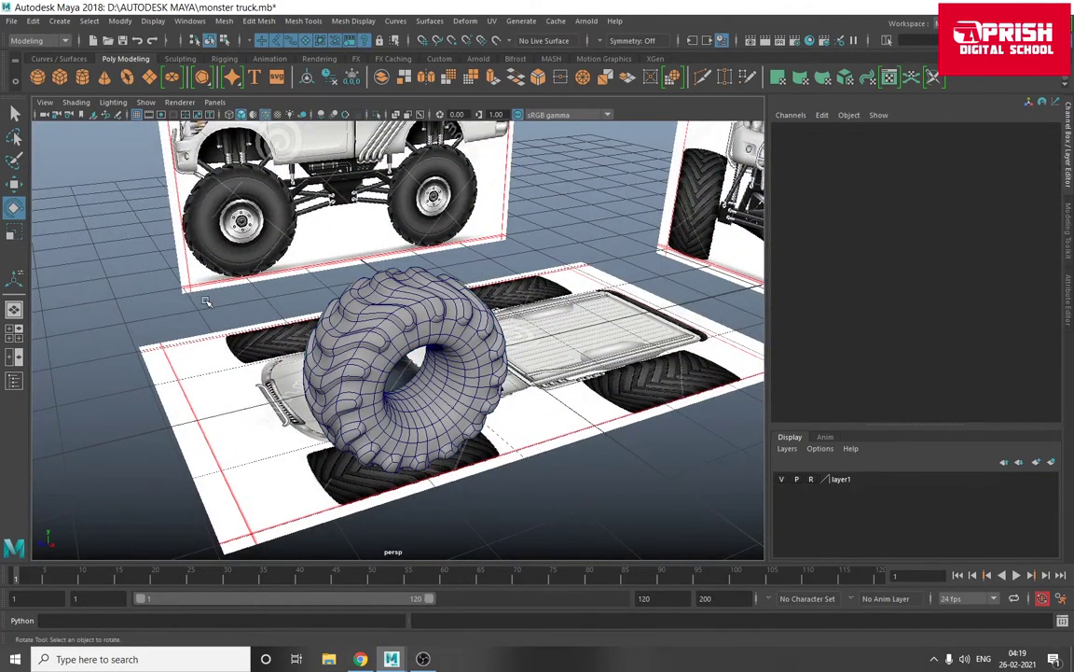
alt+drag(245, 334, 240, 166)
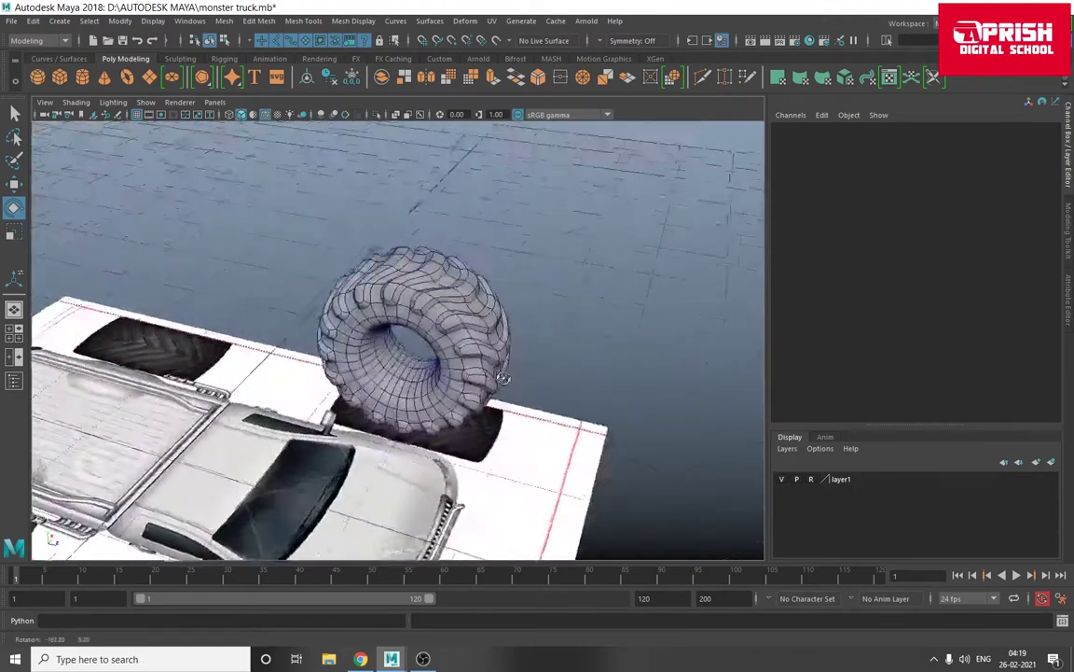
click(266, 113)
alt+drag(540, 377, 350, 344)
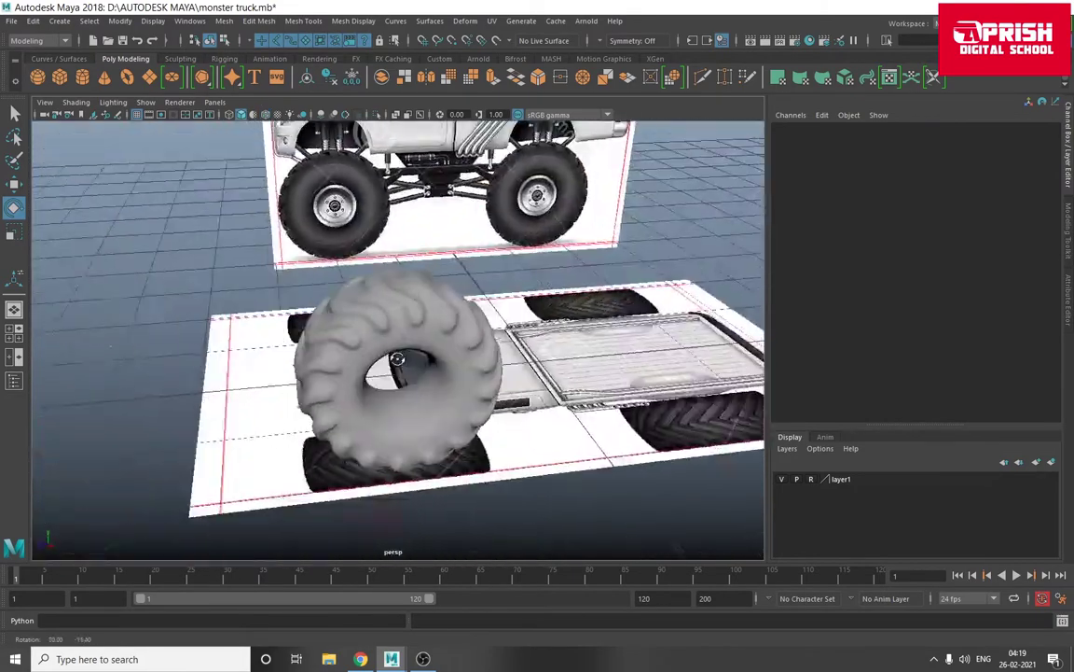
alt+right_drag(350, 343, 503, 377)
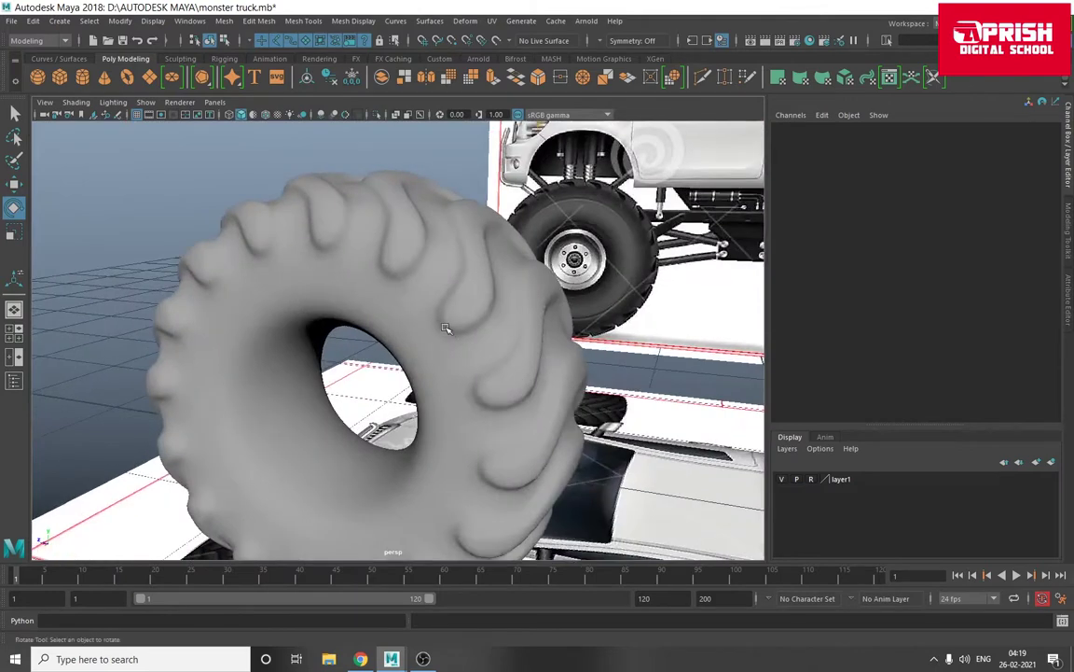
click(452, 318)
key(1)
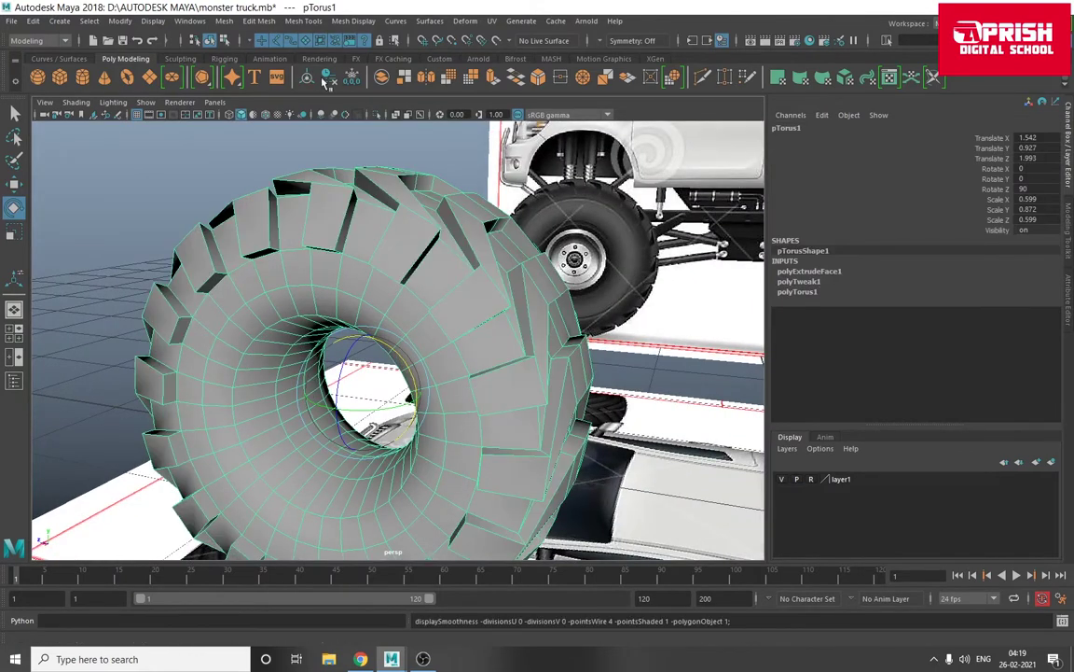
click(296, 21)
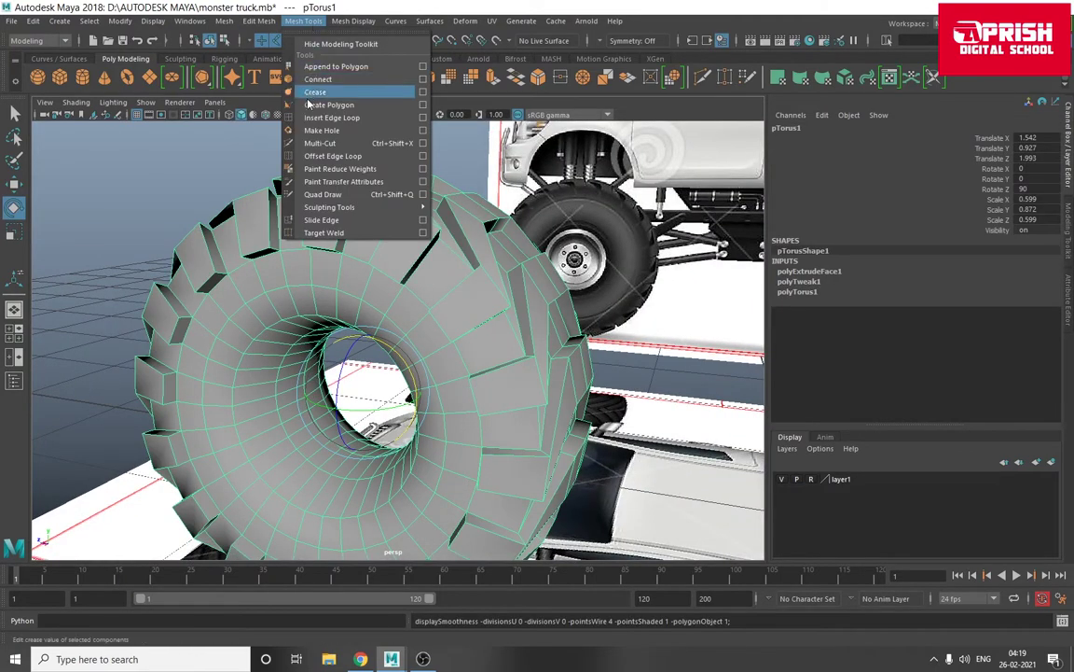
- Insert two edge loops around the tire with Insert Edge Loop
click(331, 118)
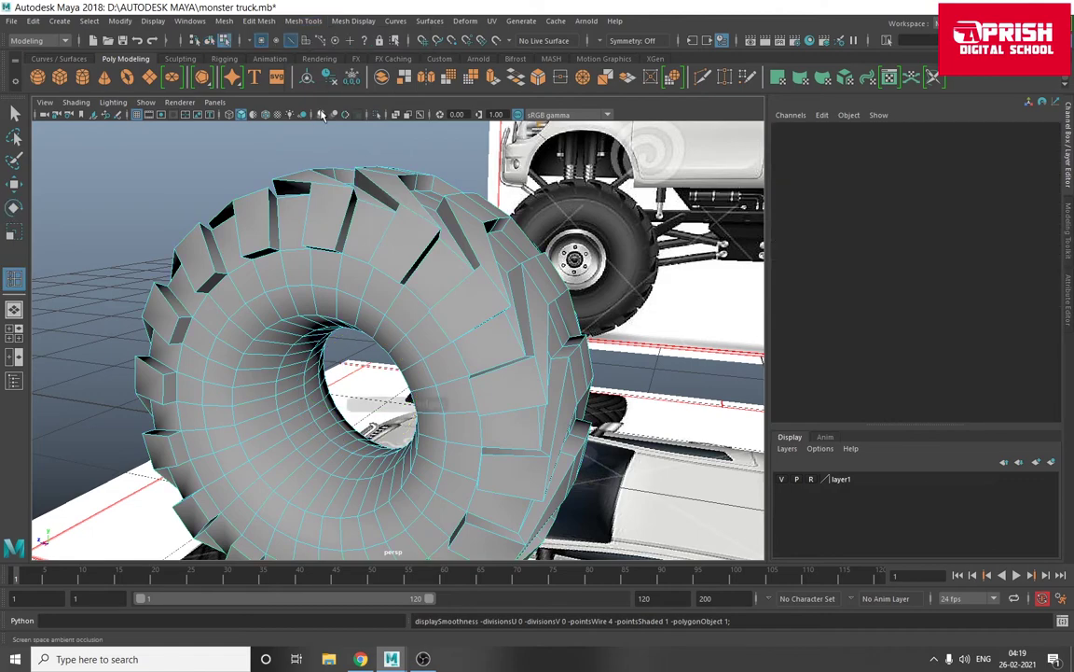
click(408, 278)
click(369, 251)
alt+drag(368, 251, 345, 291)
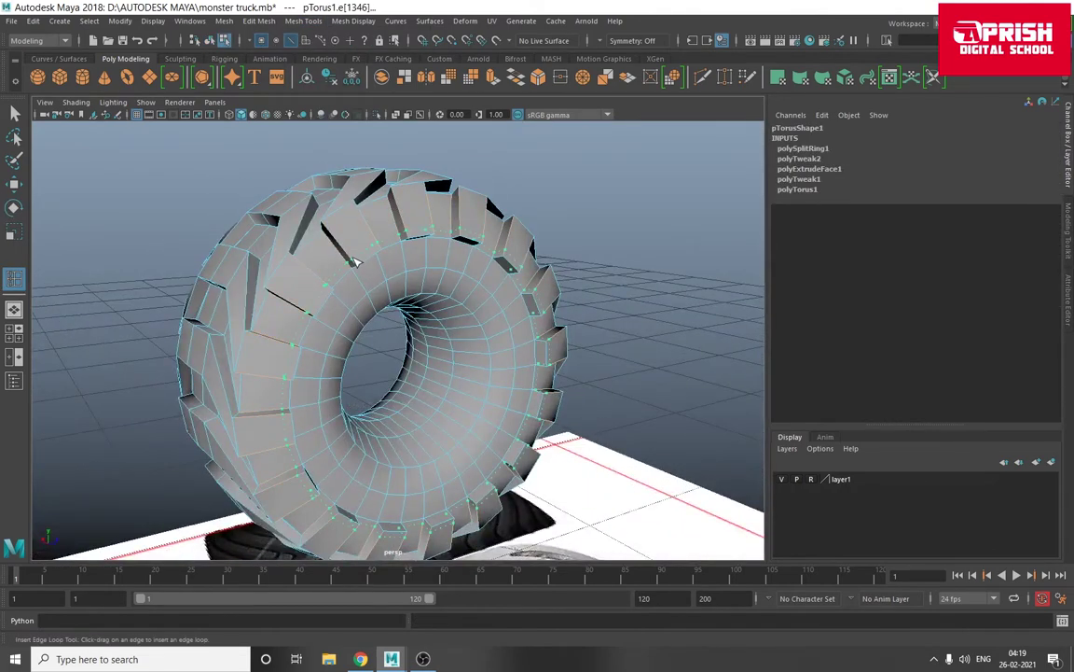
click(354, 262)
- Select the tire and preview it as a smooth mesh with 3
click(14, 184)
right_drag(269, 220, 354, 201)
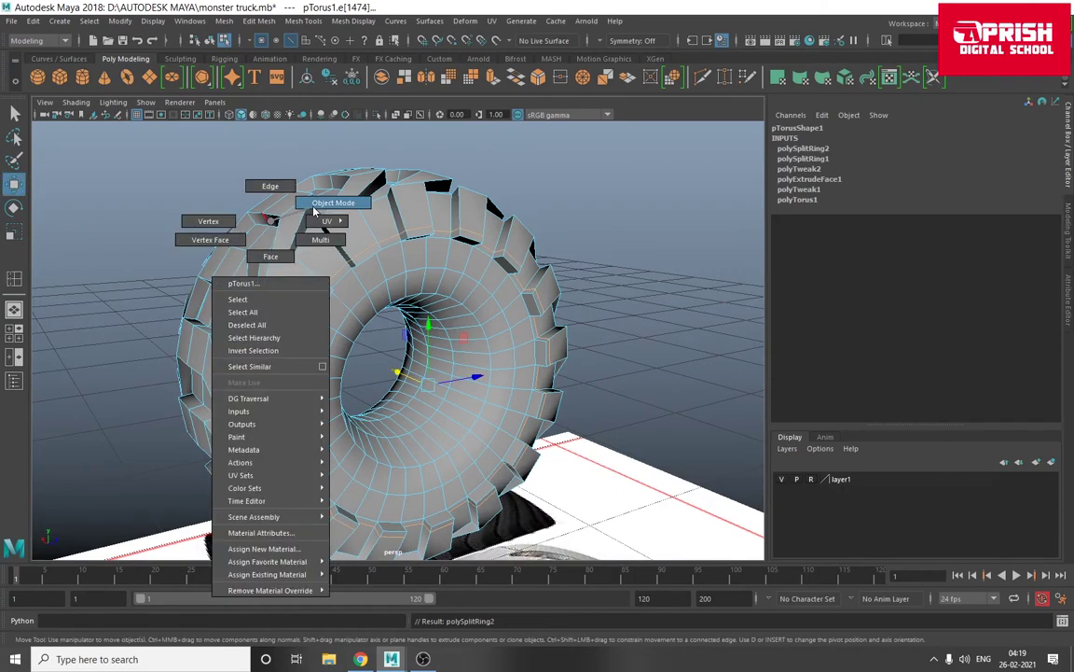
mouse_move(209, 232)
alt+mouse_down()
mouse_move(363, 276)
mouse_move(378, 293)
alt+mouse_up()
click(378, 294)
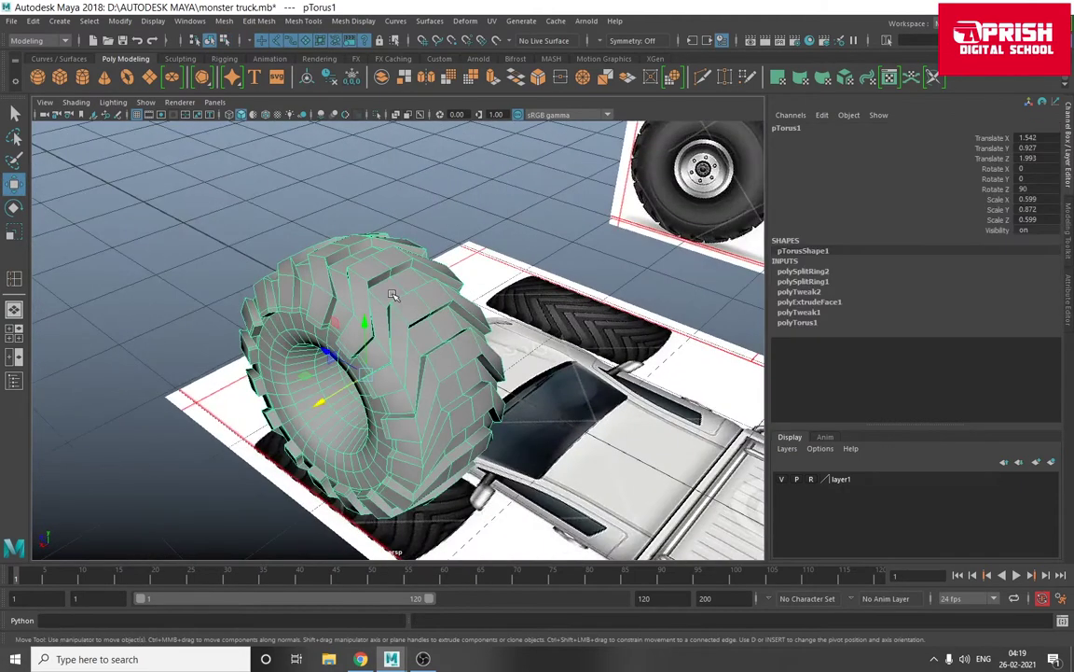
key(3)
click(165, 223)
mouse_move(231, 271)
alt+mouse_down()
mouse_move(383, 298)
mouse_move(360, 327)
mouse_move(568, 312)
mouse_move(298, 318)
mouse_move(364, 320)
alt+mouse_up()
click(364, 320)
alt+right_drag(363, 320, 546, 360)
mouse_move(546, 360)
alt+mouse_down()
mouse_move(522, 329)
mouse_move(483, 319)
alt+mouse_up()
- Return the tire to base display with 1 and select a full edge loop around it
key(1)
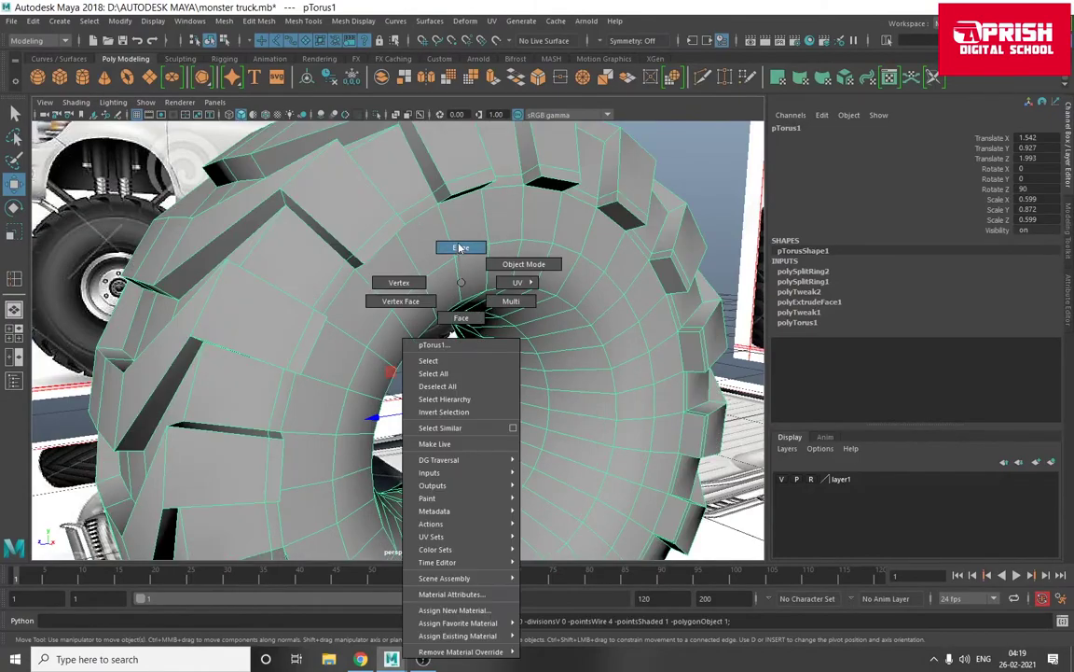
right_drag(461, 287, 401, 298)
mouse_move(444, 331)
alt+mouse_down()
mouse_move(252, 319)
mouse_move(168, 354)
mouse_move(345, 336)
alt+mouse_up()
double_click(256, 323)
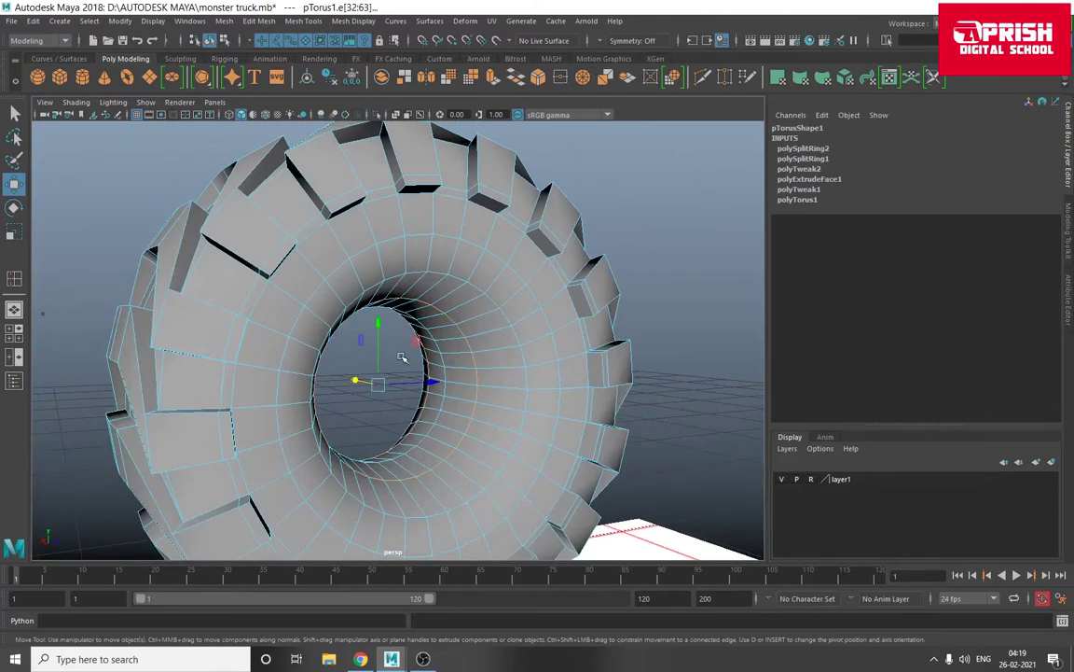
- Scale the selected inner-rim edge loop up slightly
alt+drag(402, 358, 28, 264)
click(15, 235)
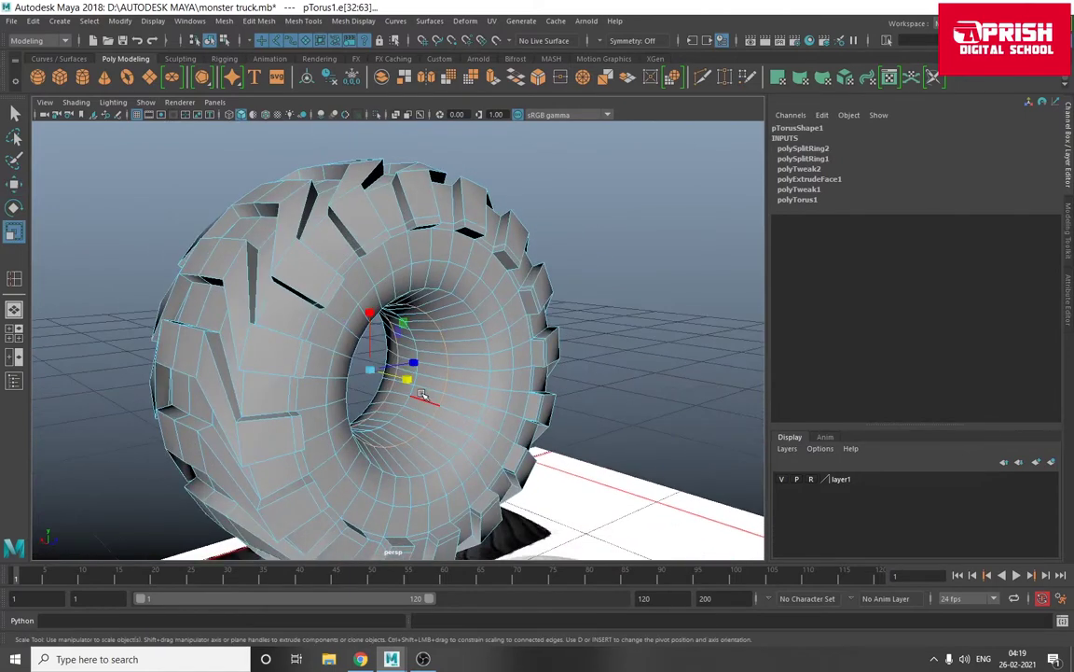
drag(407, 376, 414, 381)
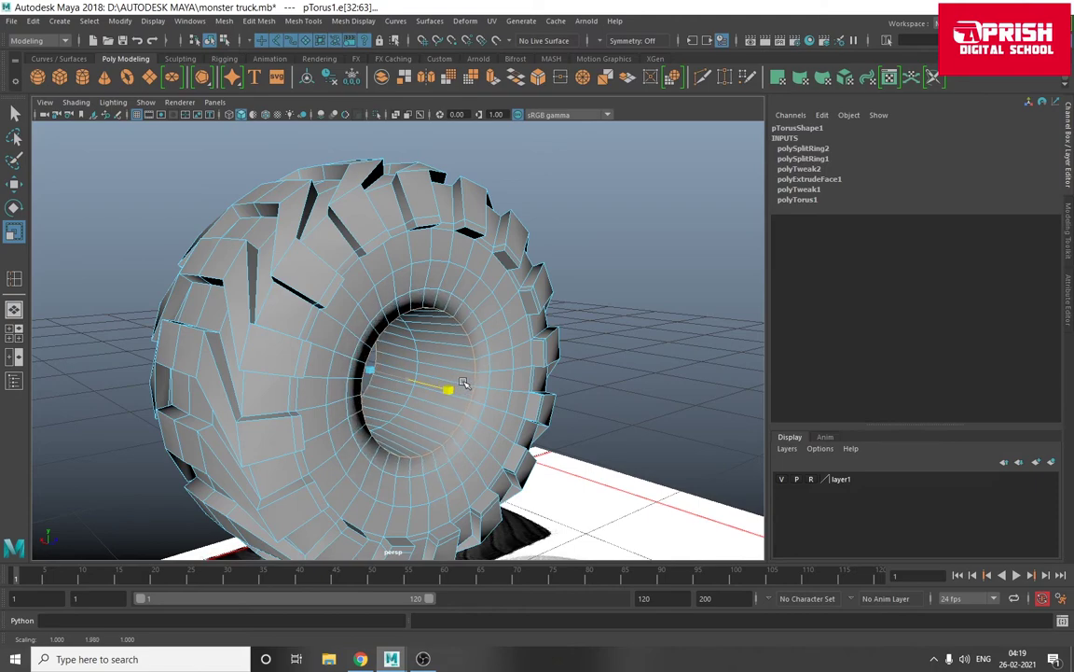
mouse_move(457, 383)
alt+mouse_down()
mouse_move(377, 350)
mouse_move(420, 373)
alt+mouse_up()
alt+right_drag(420, 373, 442, 392)
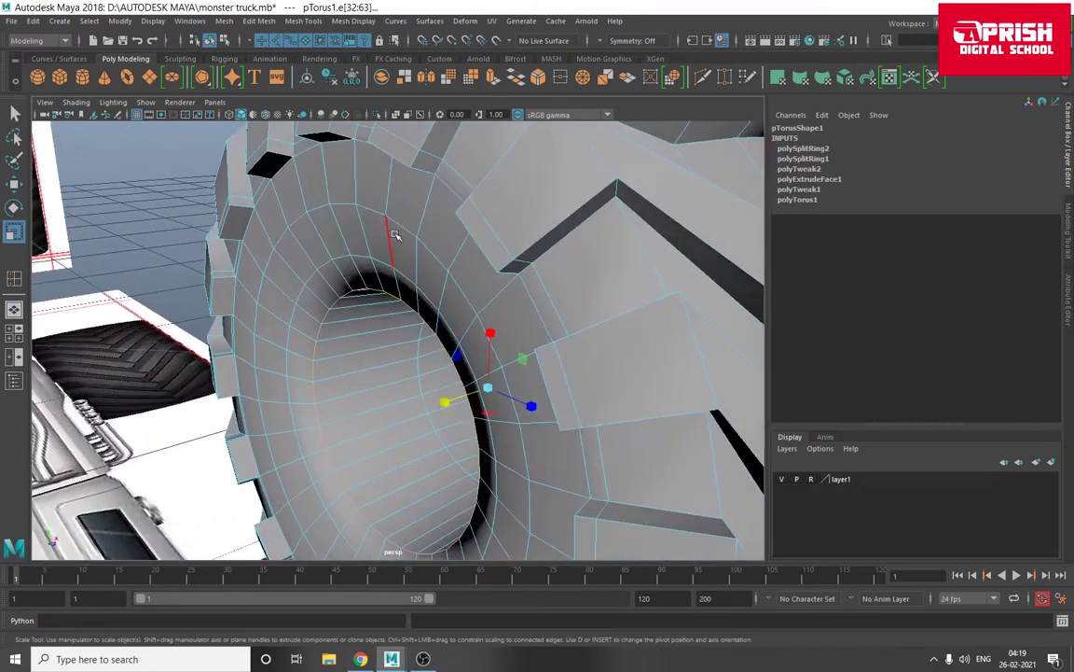
- Select another edge loop, try moving it, and undo the move
double_click(392, 229)
alt+right_drag(396, 226, 403, 282)
click(14, 186)
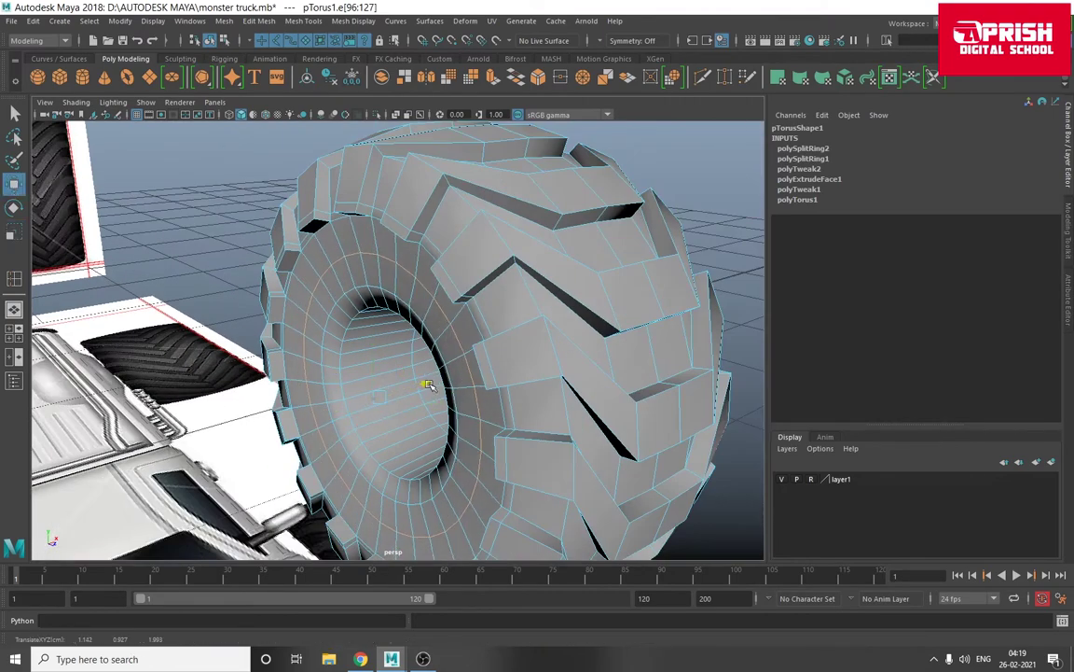
alt+drag(424, 382, 531, 385)
scroll(580, 378, up, 3)
scroll(642, 412, up, 3)
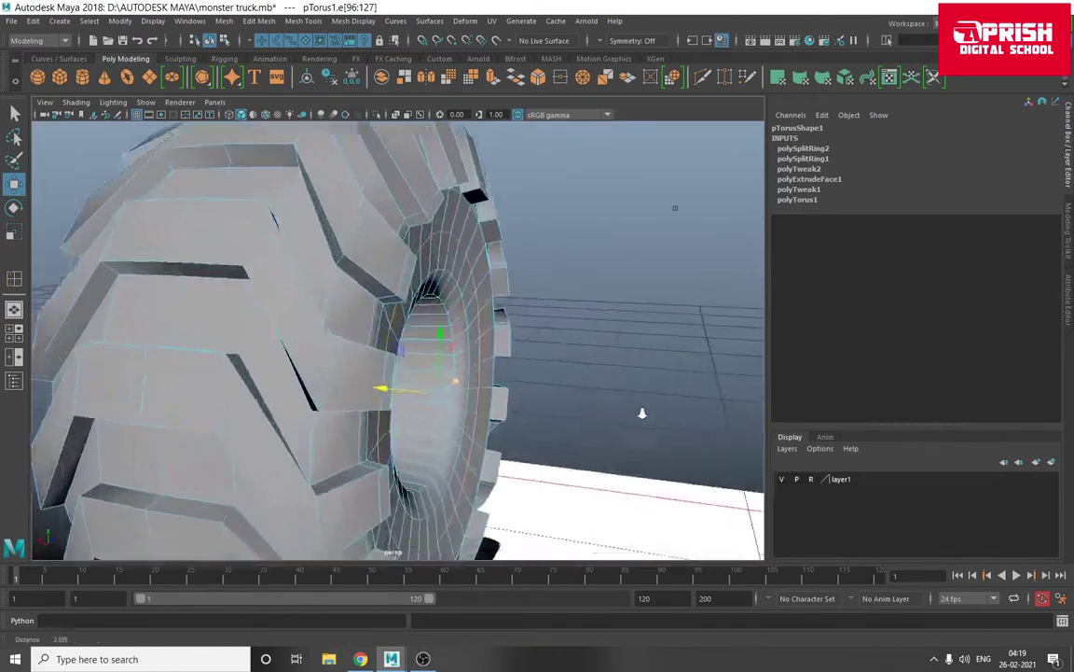
scroll(642, 415, up, 2)
key(ctrl+z)
scroll(627, 421, down, 3)
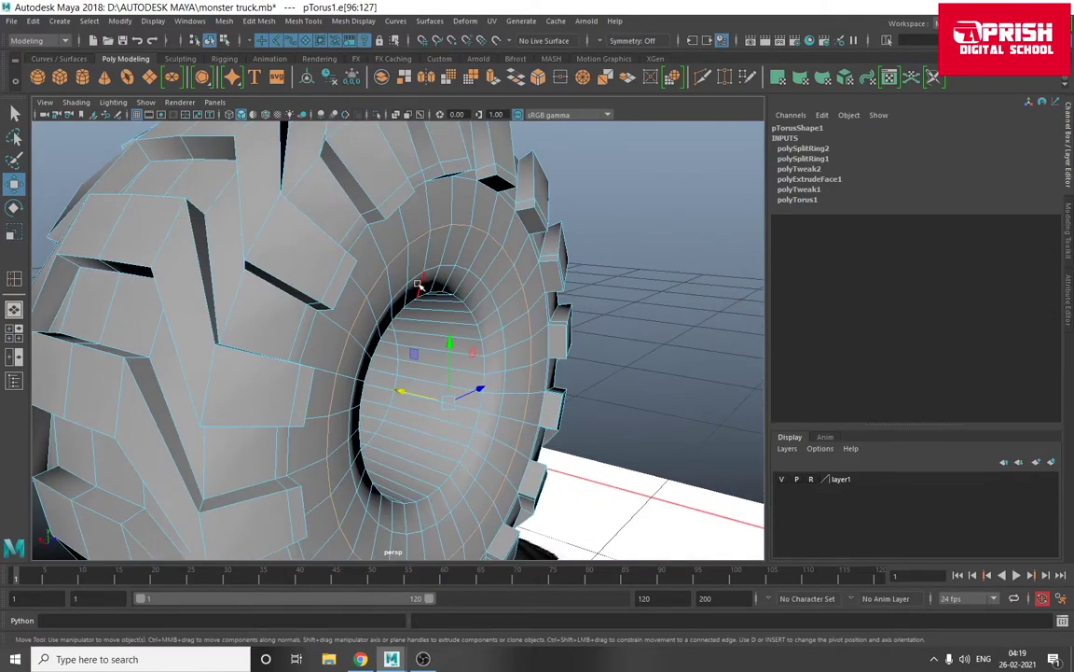
- Orbit out to see the tire among the truck reference planes
mouse_move(560, 392)
alt+mouse_down()
mouse_move(156, 333)
mouse_move(439, 280)
alt+mouse_up()
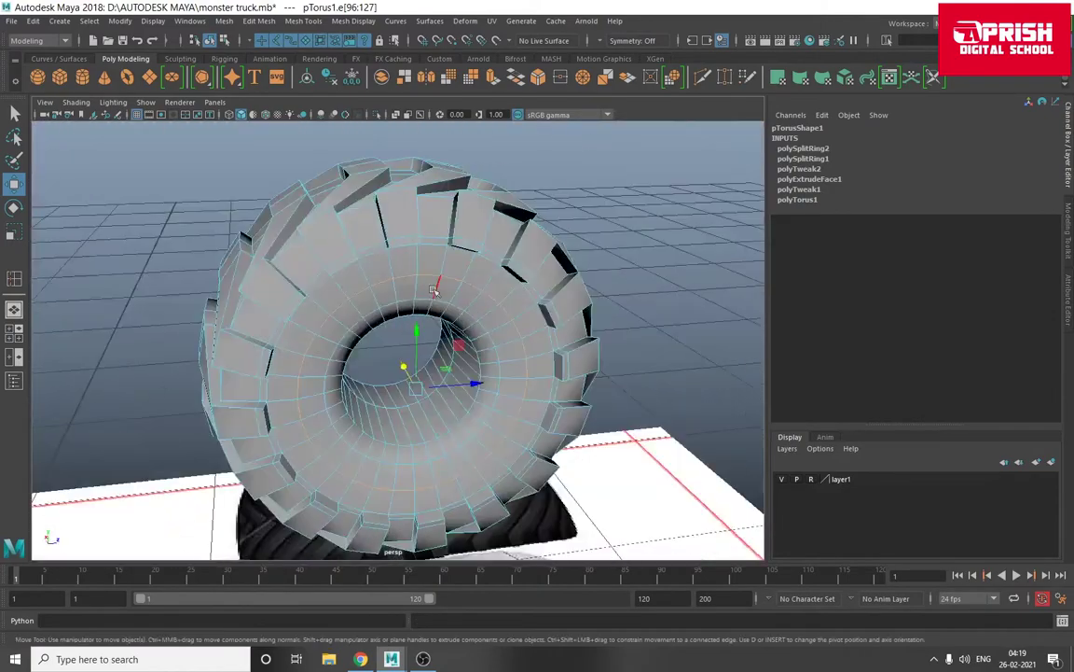
right_drag(438, 275, 515, 305)
scroll(515, 305, down, 10)
alt+drag(515, 305, 207, 359)
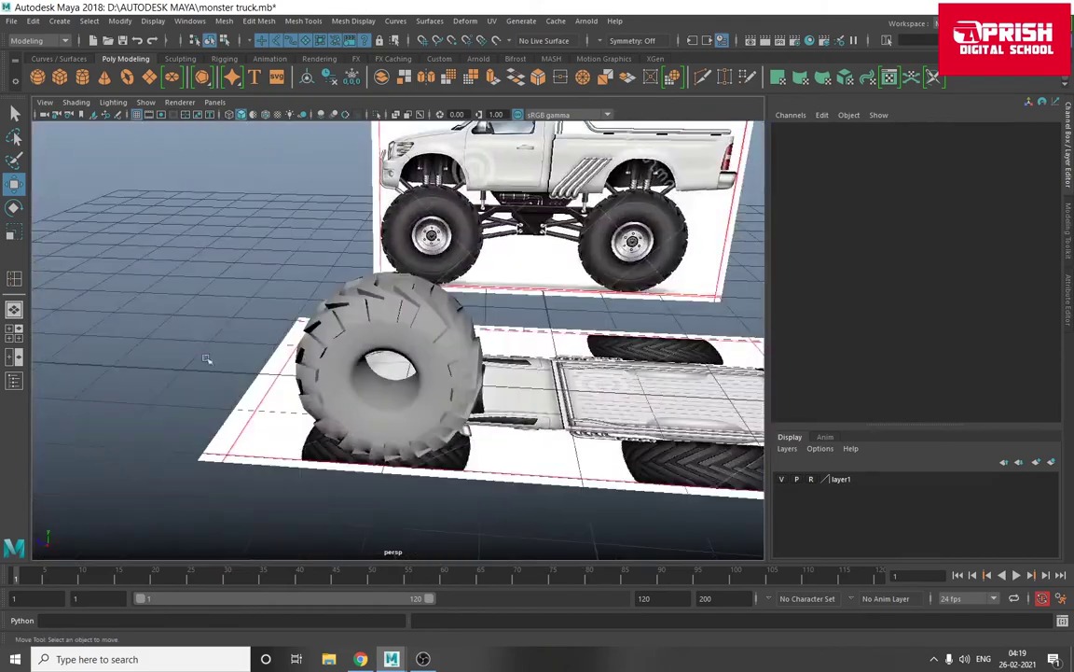
scroll(429, 275, up, 5)
scroll(467, 299, up, 4)
scroll(507, 319, up, 3)
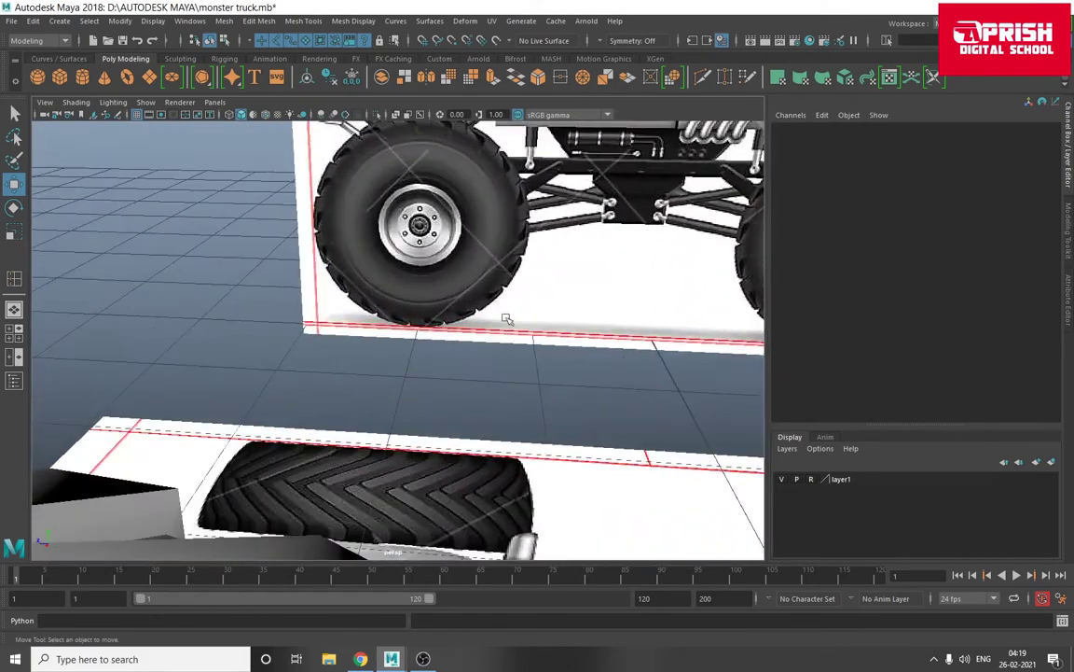
scroll(437, 210, down, 6)
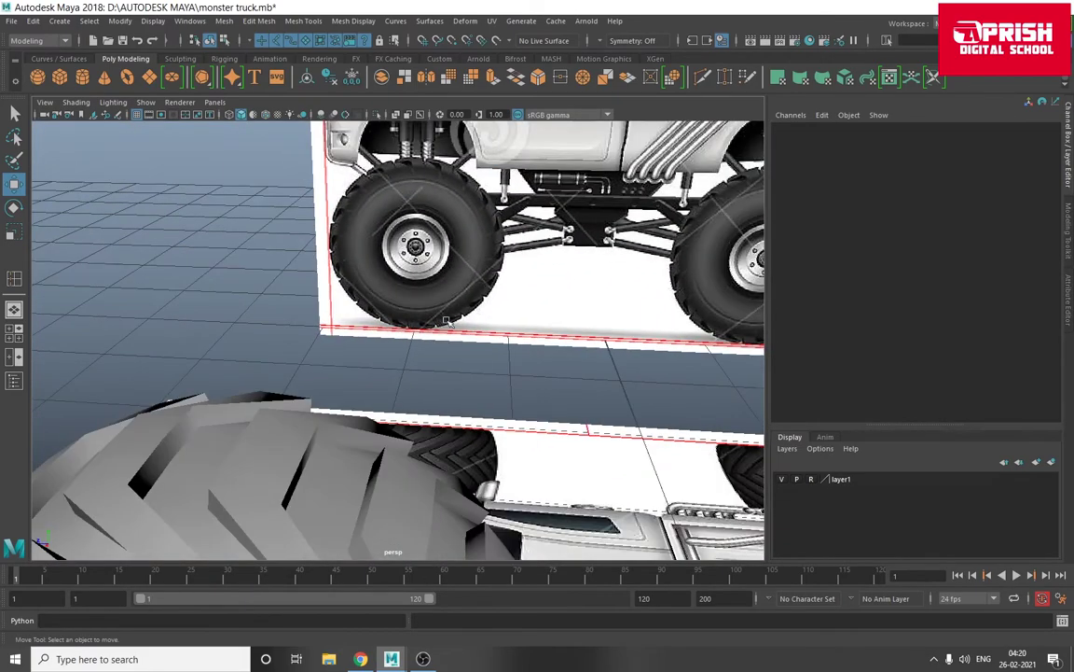
alt+drag(515, 293, 427, 371)
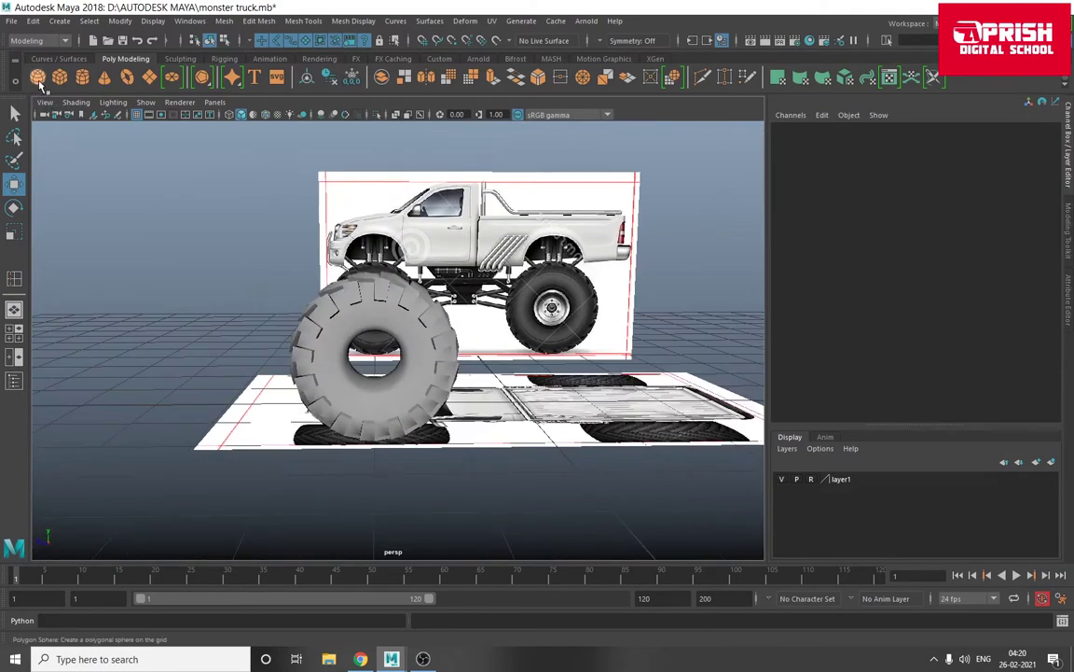
- Create a polygon sphere with Subdivisions Axis and Height both set to 16
click(37, 76)
click(799, 272)
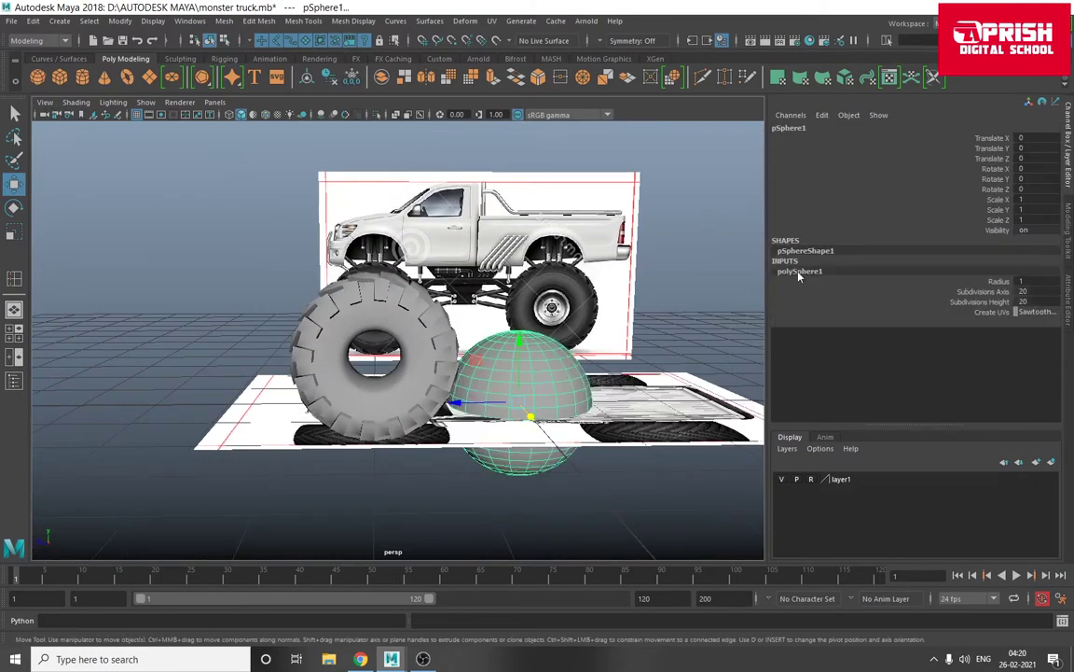
drag(1022, 291, 1022, 301)
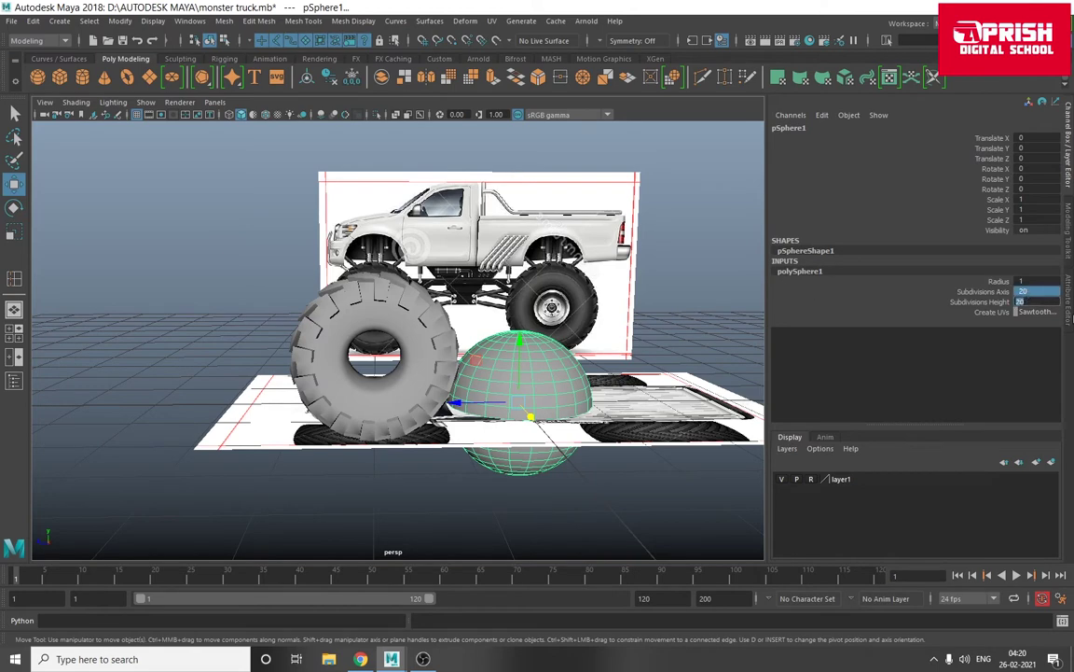
text(16)
key(Return)
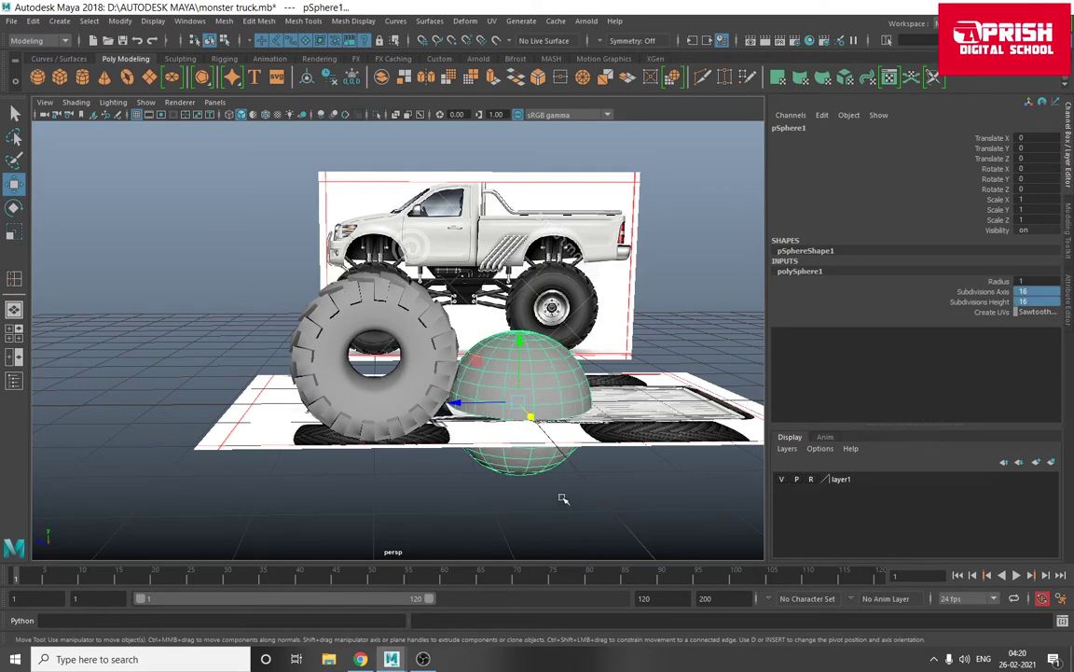
click(563, 499)
click(492, 466)
- Delete the sphere's lower-half faces in the side view, then reselect the hemisphere
key(space)
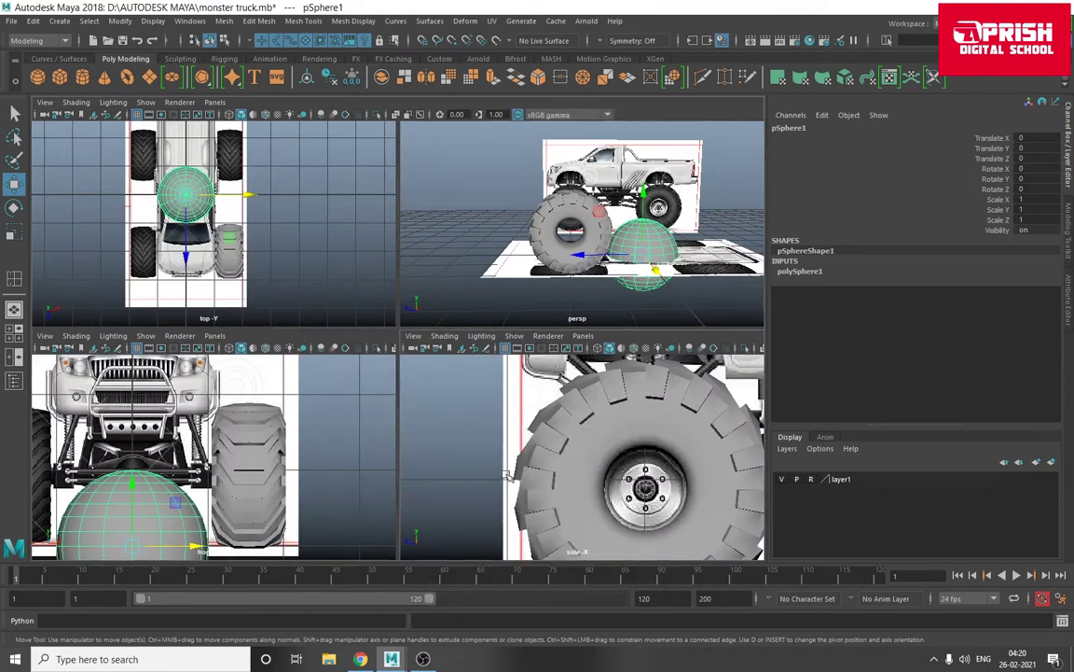
key(space)
scroll(389, 400, down, 8)
scroll(547, 408, up, 3)
scroll(605, 403, up, 3)
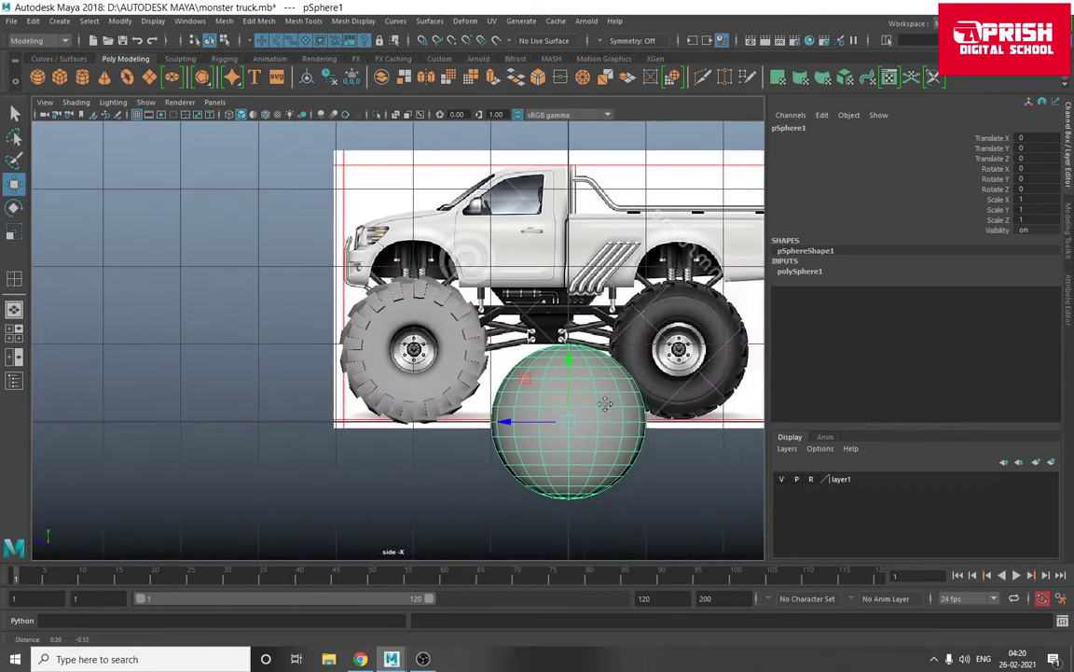
scroll(605, 403, up, 2)
scroll(402, 354, up, 2)
right_click(318, 281)
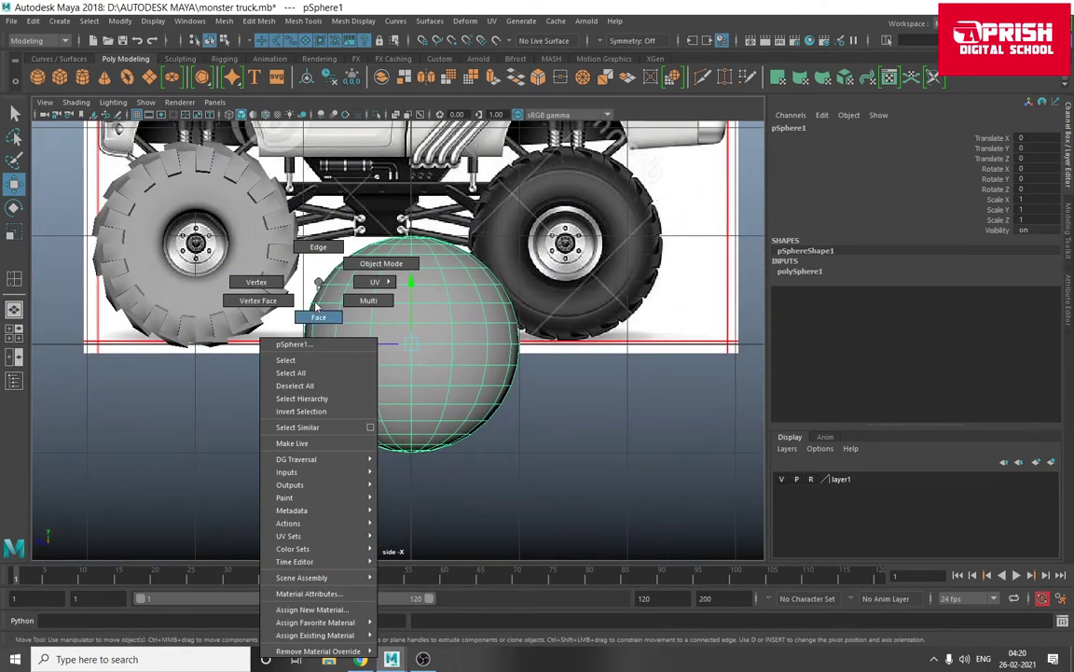
drag(218, 326, 627, 498)
key(Delete)
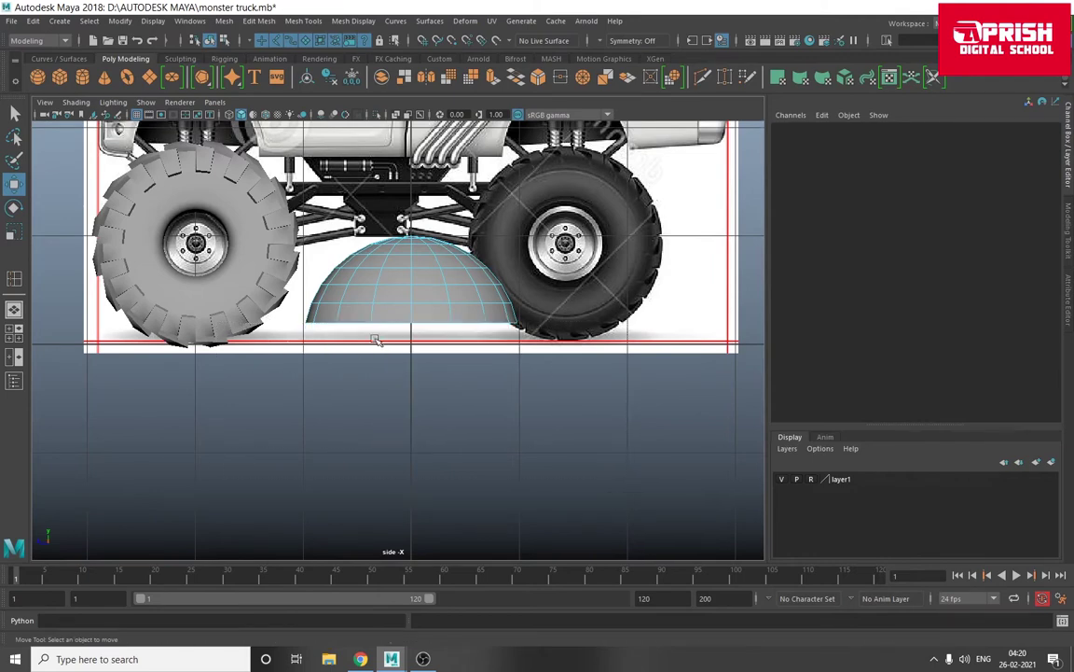
key(F8)
click(580, 410)
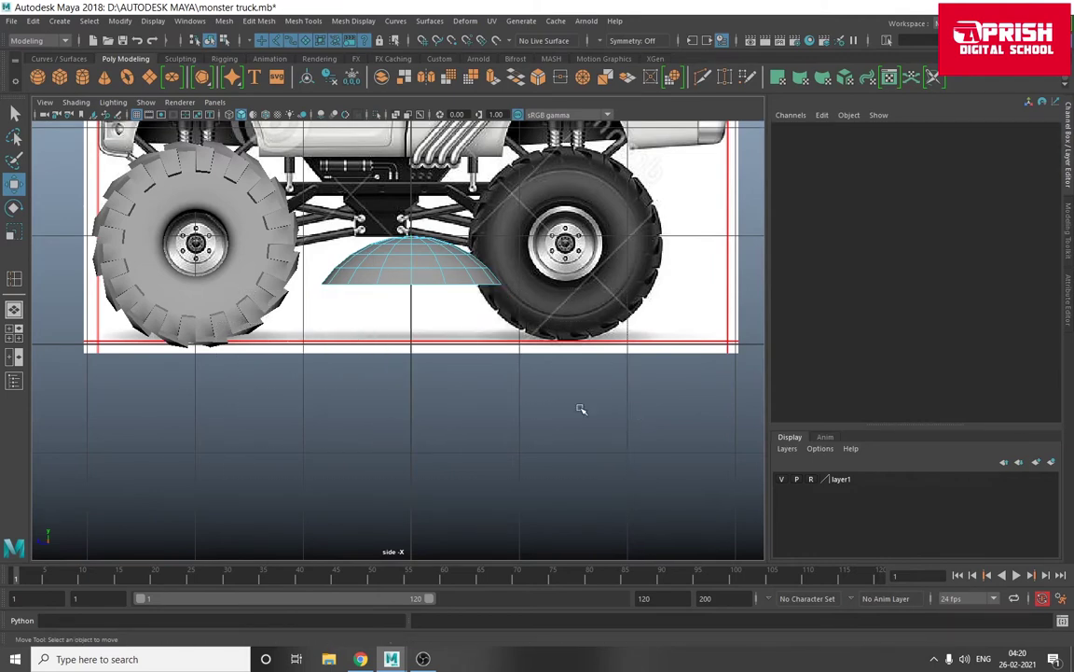
right_drag(391, 293, 442, 260)
- Move the hemisphere down, centre its pivot, and rotate it -90° on Z
click(411, 283)
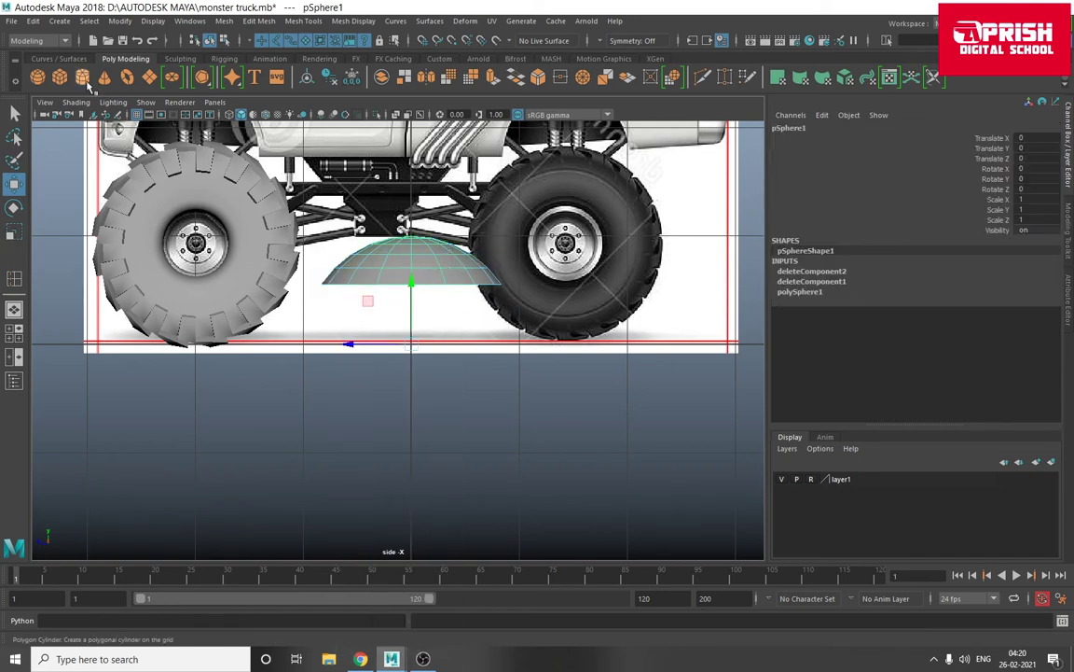
drag(411, 344, 412, 449)
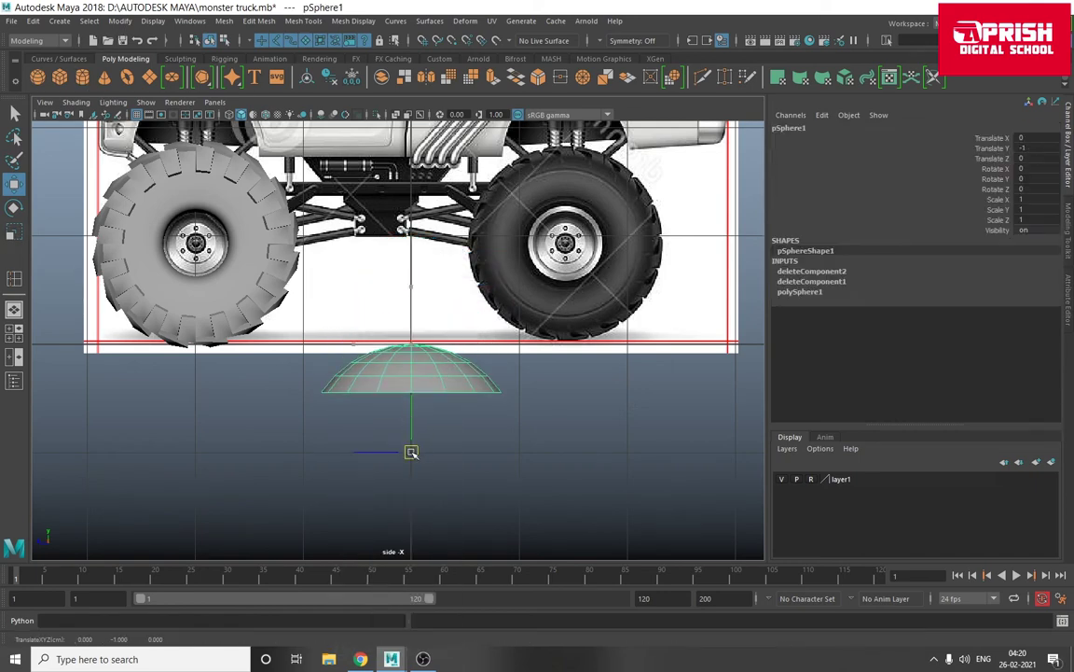
click(119, 21)
click(140, 111)
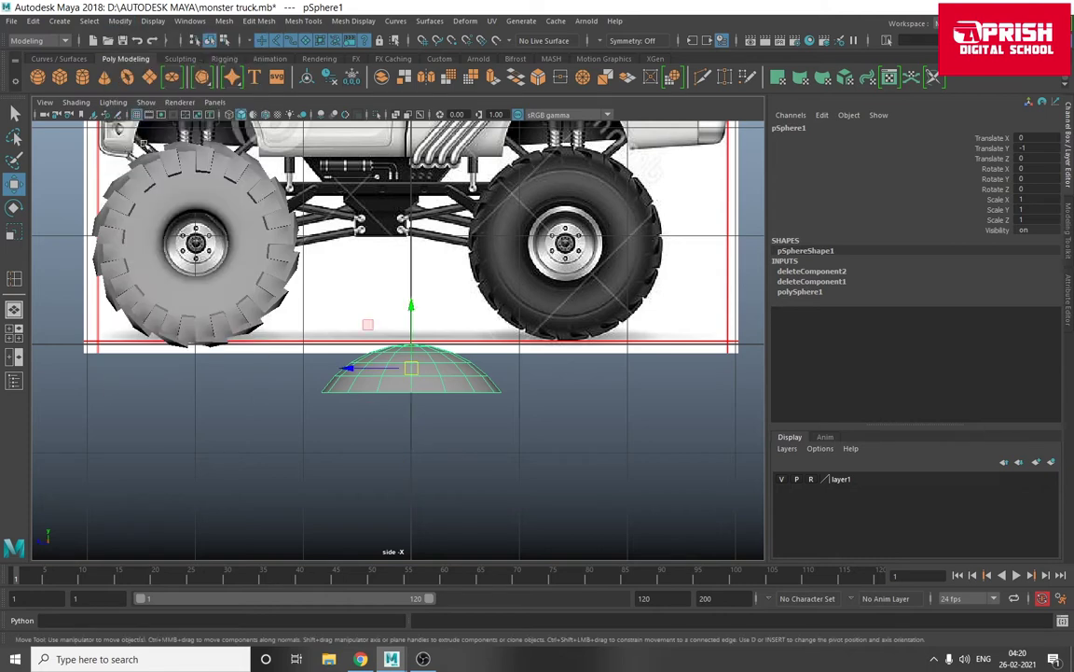
click(14, 207)
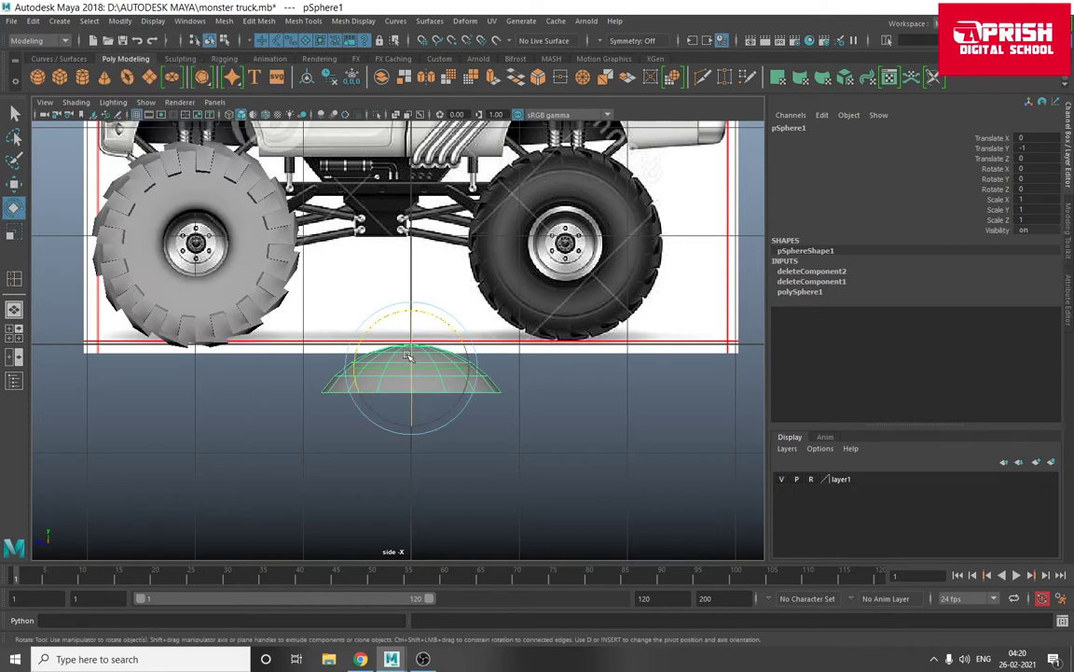
drag(403, 352, 416, 358)
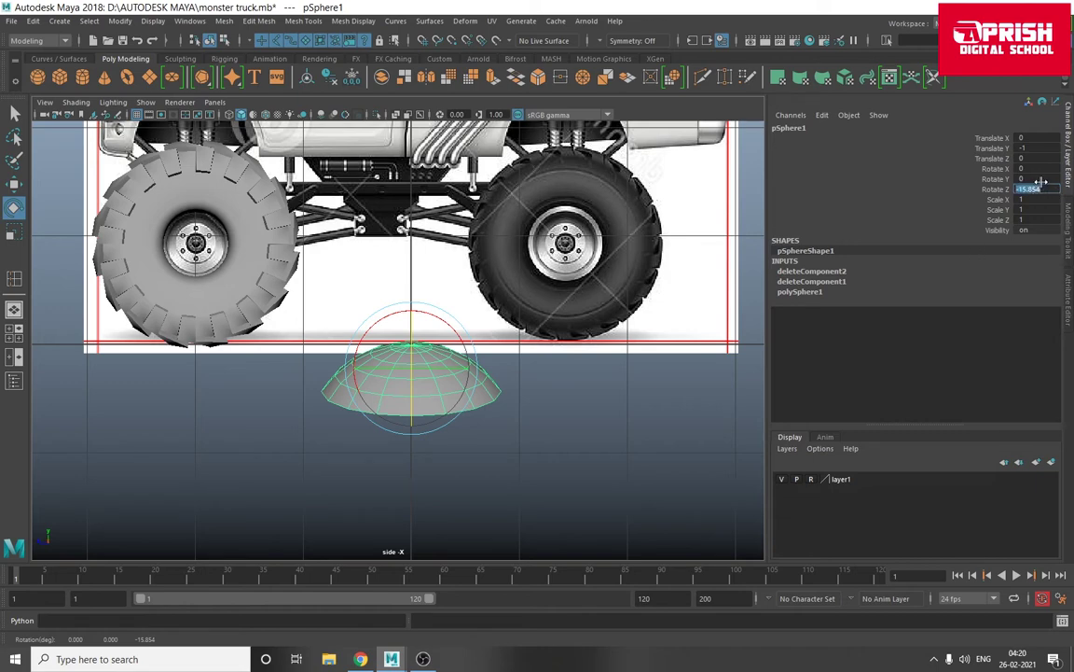
text(-90)
key(Return)
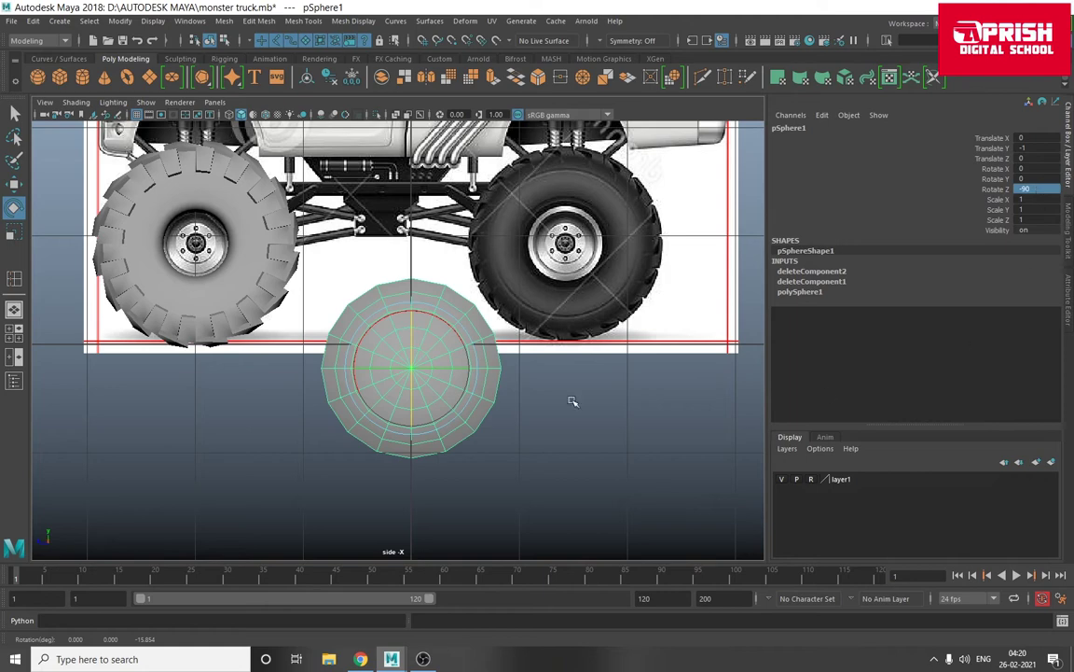
- Place the disc over the tire hub at Translate 2.23, 0.112, 1.976
click(14, 183)
mouse_move(410, 369)
mouse_down()
mouse_move(84, 248)
mouse_move(198, 249)
mouse_up()
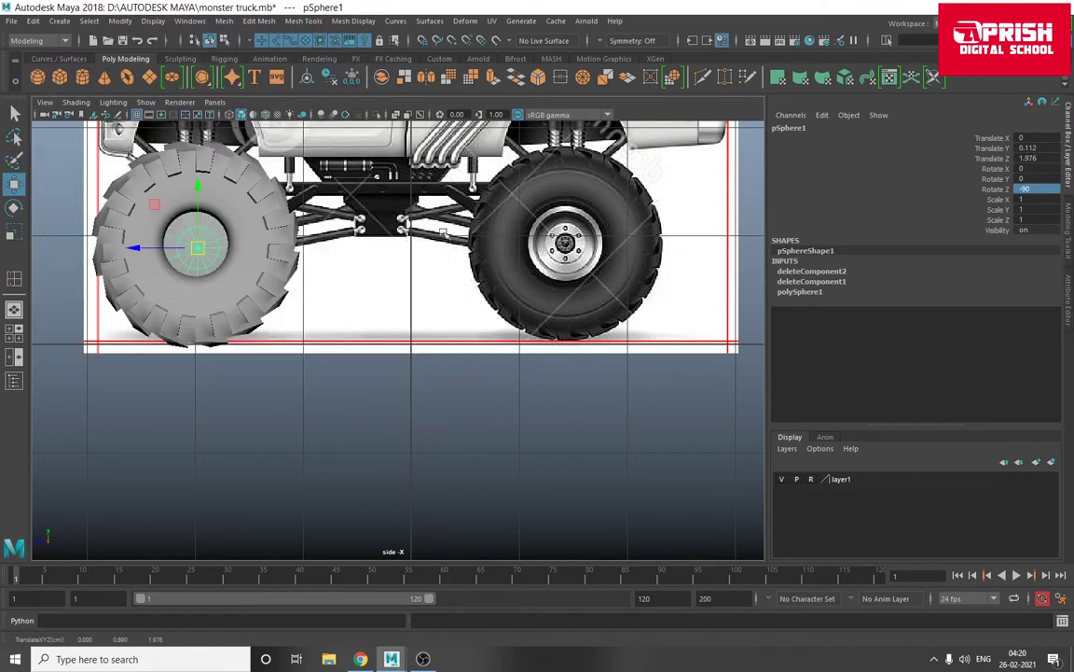
key(space)
key(space)
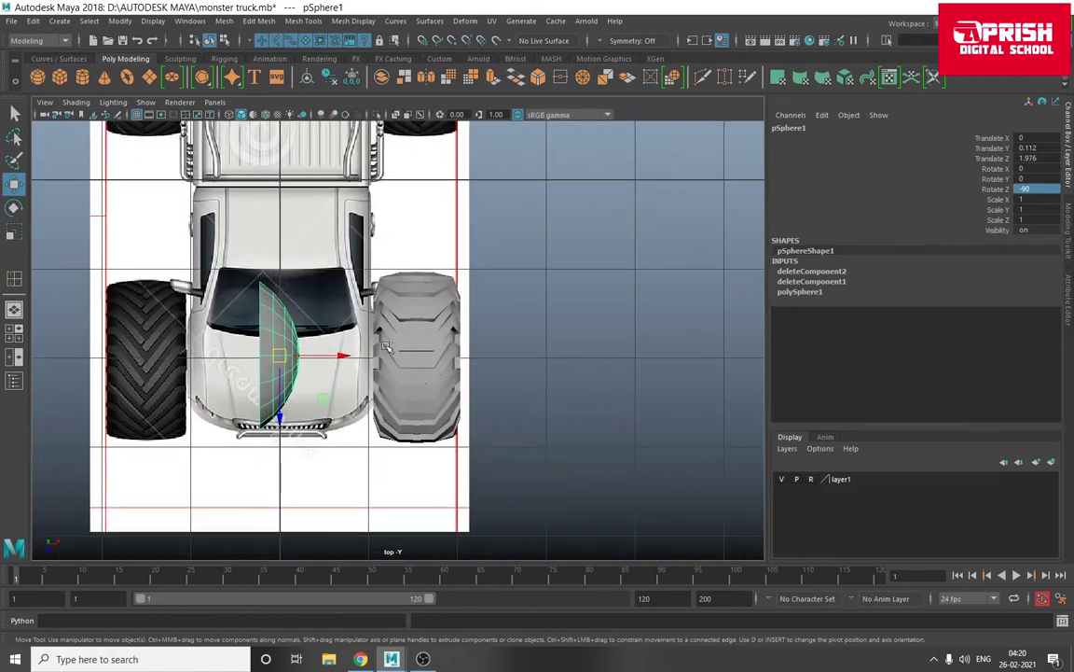
drag(339, 356, 539, 355)
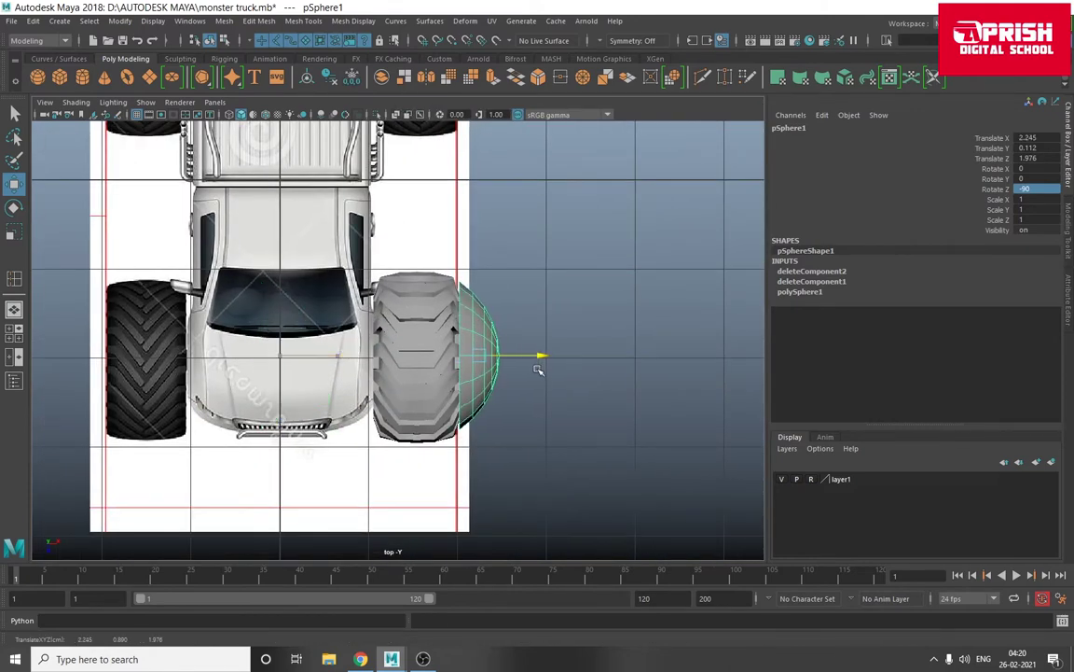
key(space)
key(space)
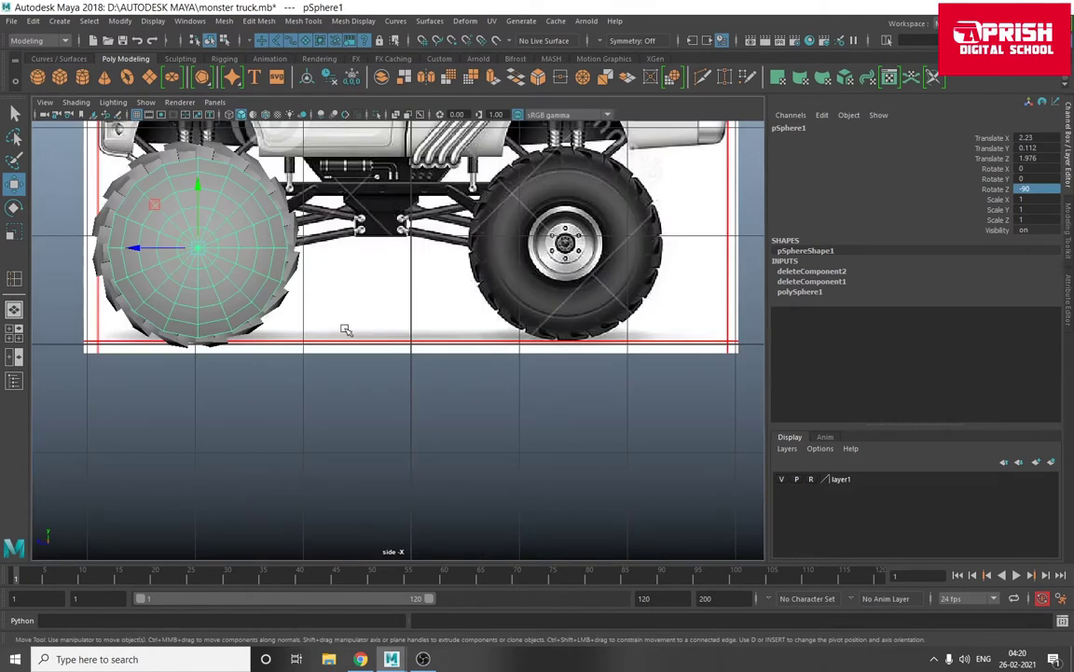
scroll(348, 332, up, 2)
key(f)
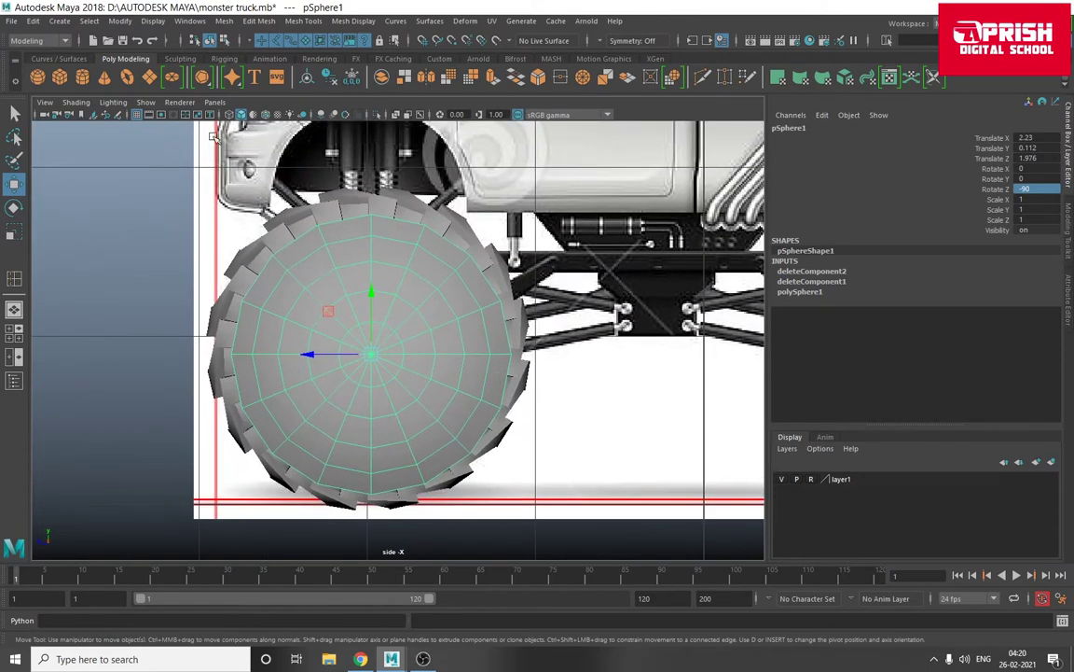
- Turn on X-Ray and centre the sphere on the wheel hub
click(75, 101)
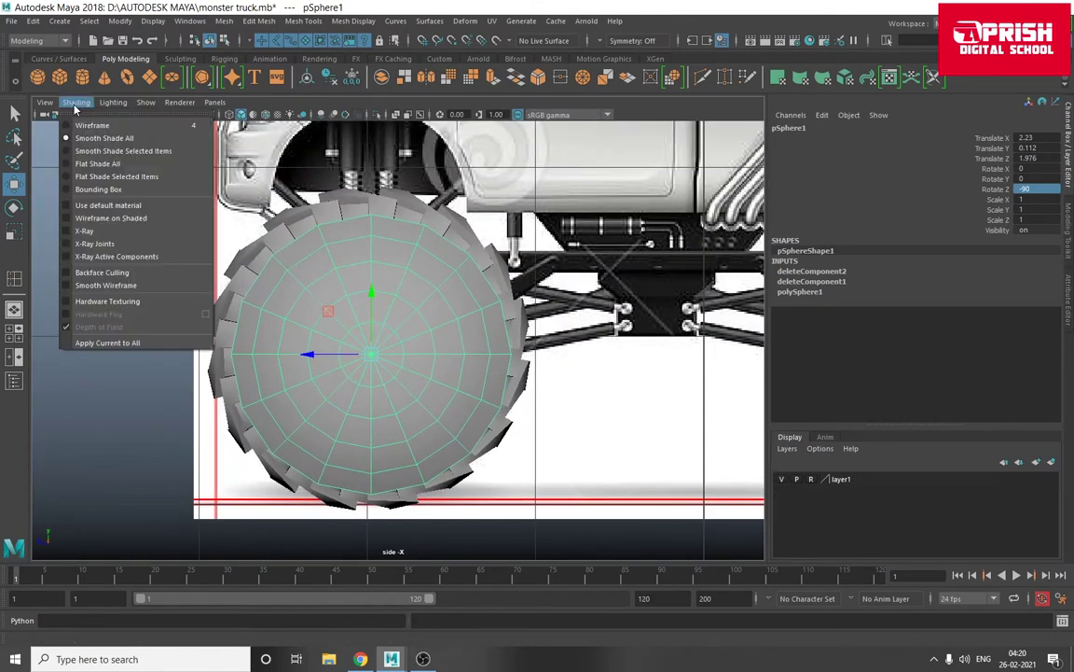
click(84, 230)
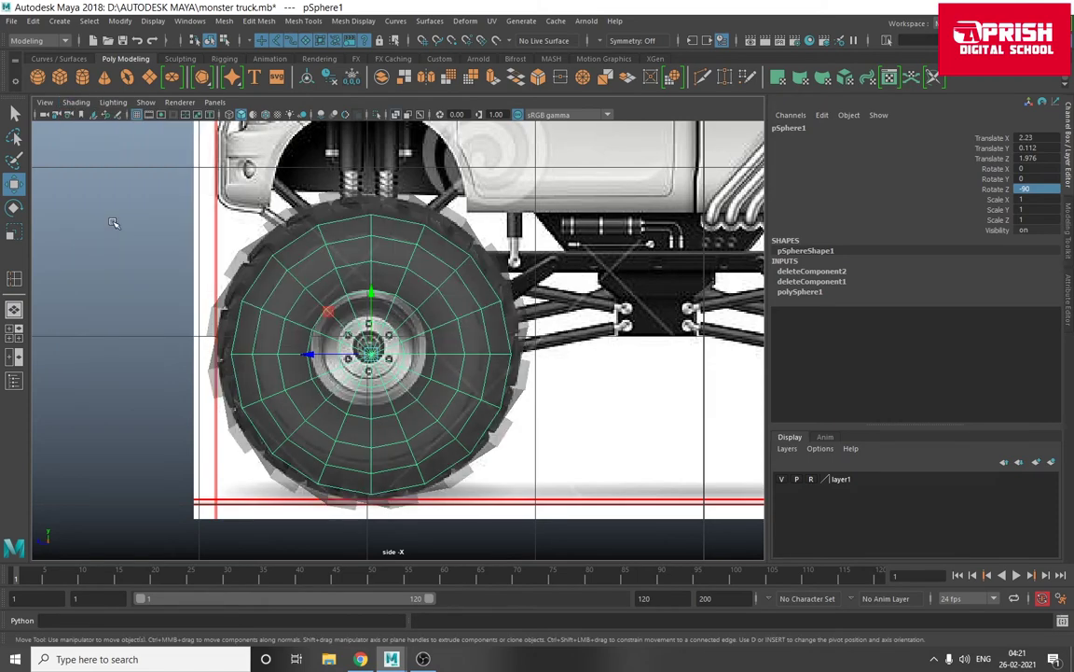
scroll(345, 353, up, 3)
scroll(345, 352, up, 2)
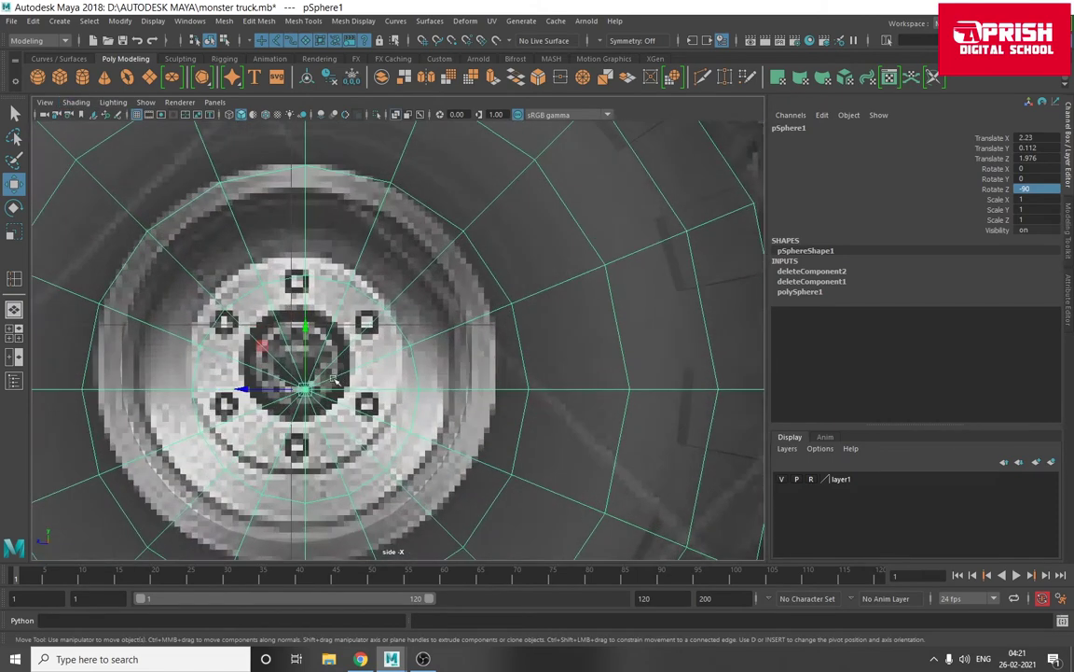
drag(289, 365, 294, 361)
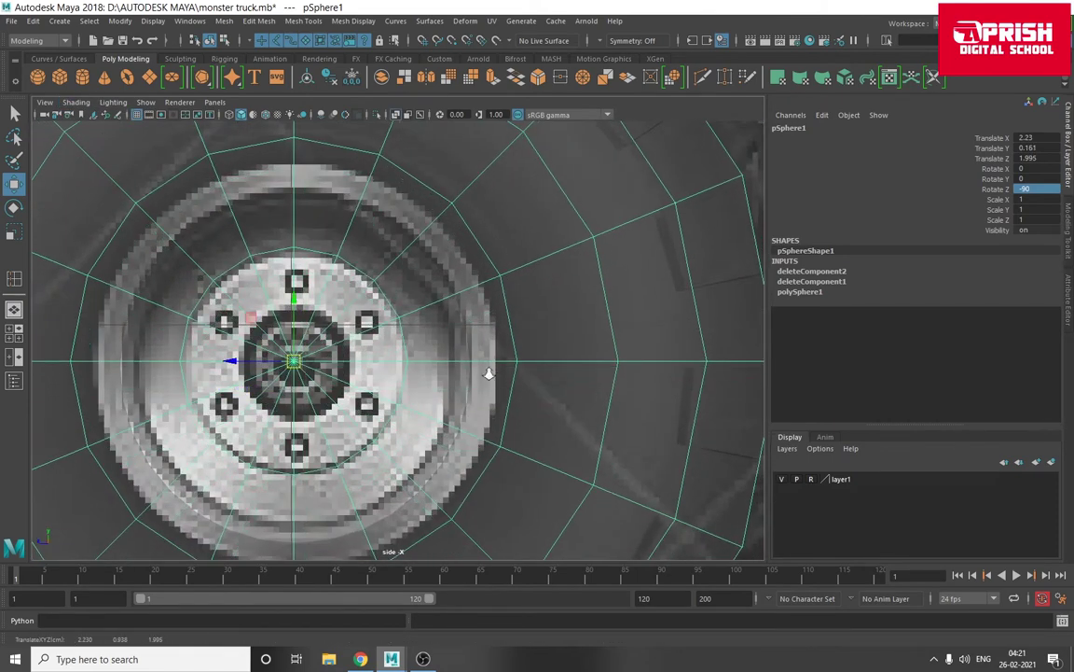
scroll(488, 373, down, 5)
- Scale the sphere uniformly to 0.418 and nudge it to Translate 2.23, 0.157, 1.992
key(r)
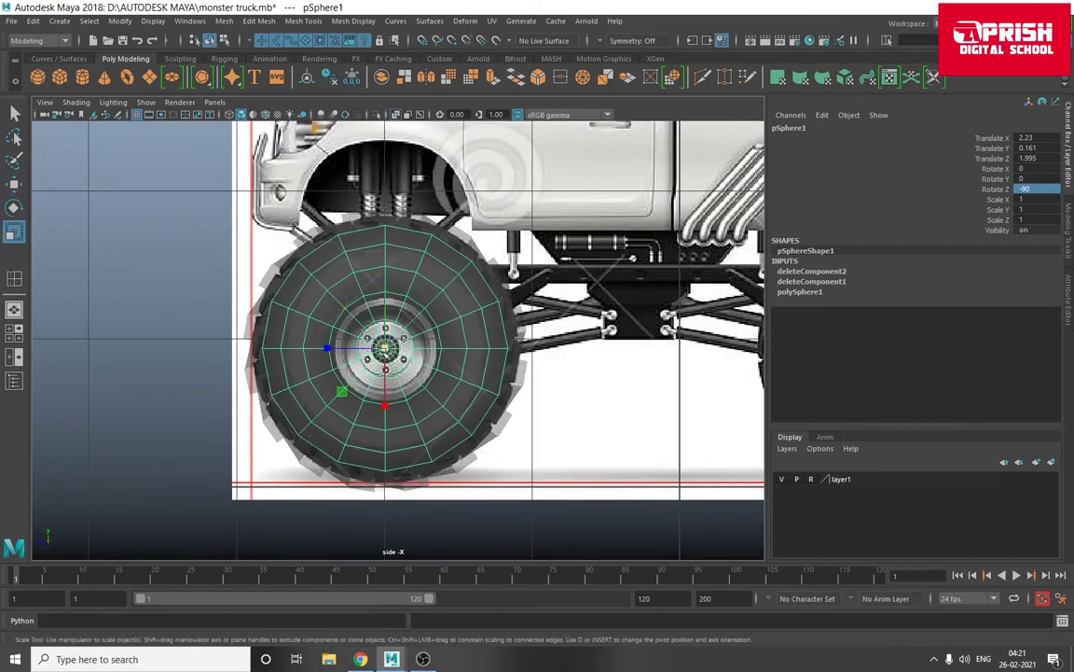
drag(385, 347, 278, 357)
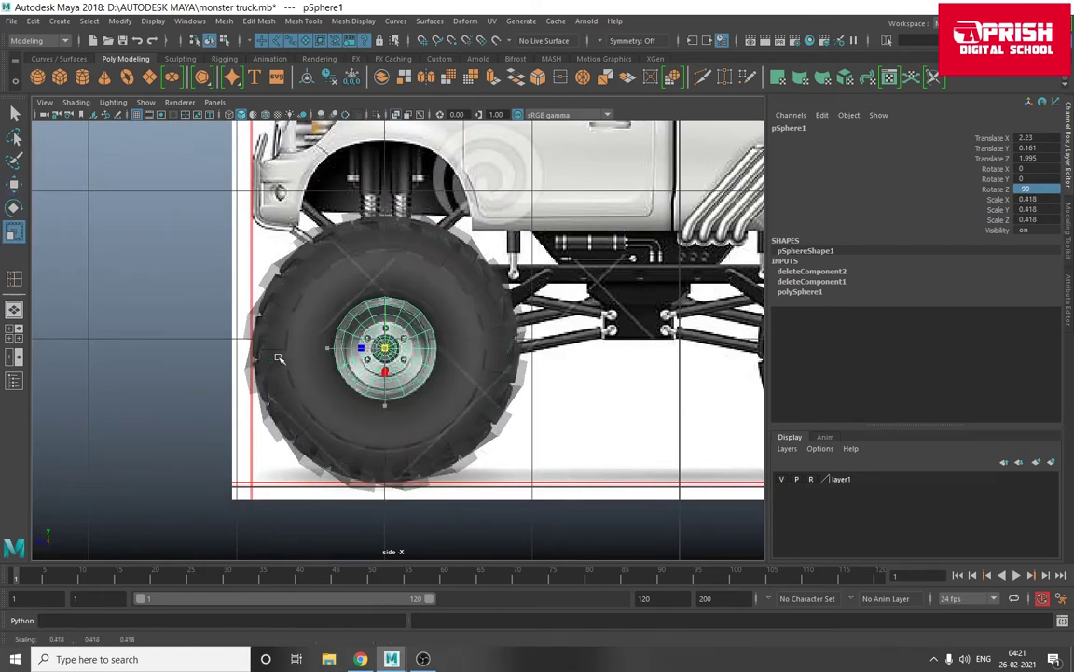
scroll(278, 358, down, 4)
scroll(372, 373, up, 2)
scroll(372, 377, up, 5)
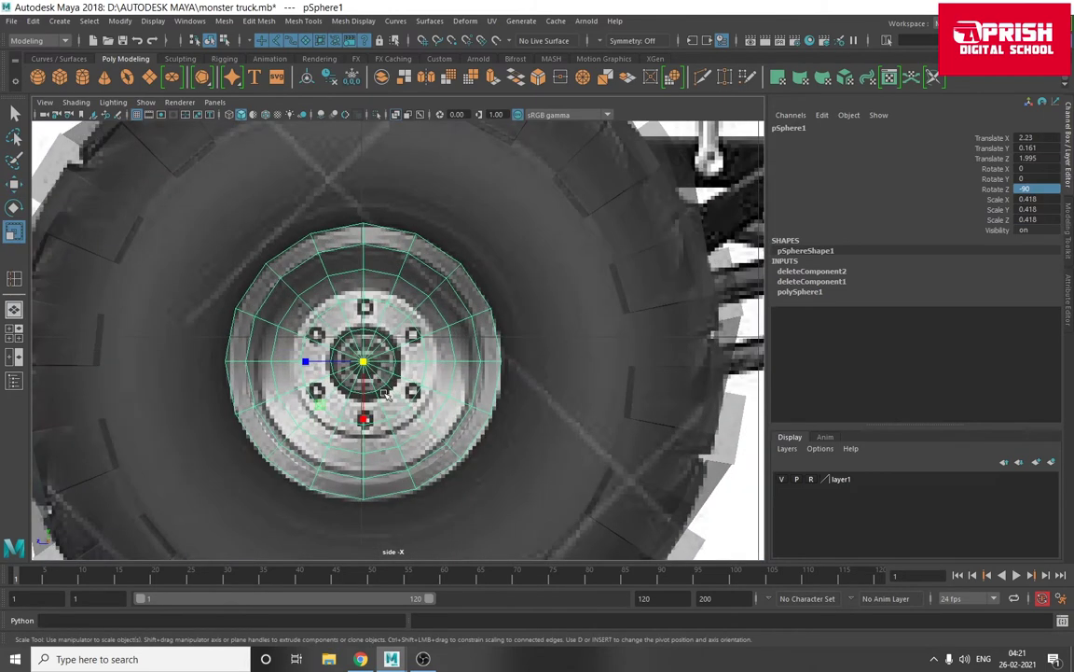
key(w)
drag(363, 362, 367, 369)
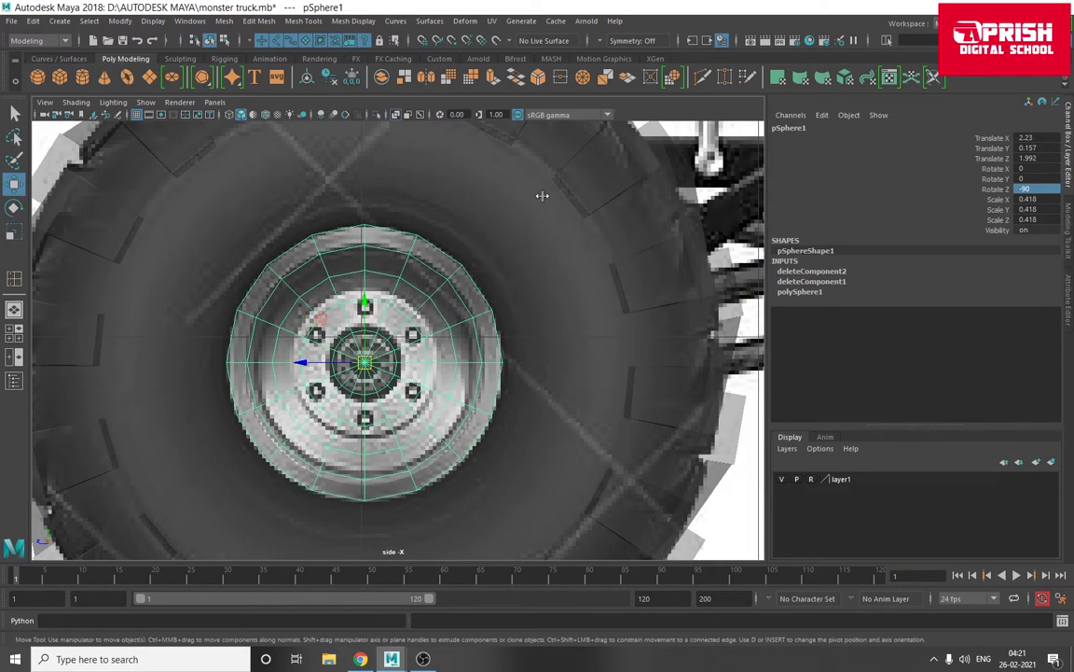
key(space)
key(space)
- Flatten the sphere to Scale Y -0.169 and slide it into the hub at Translate X 1.867
alt+drag(185, 347, 392, 355)
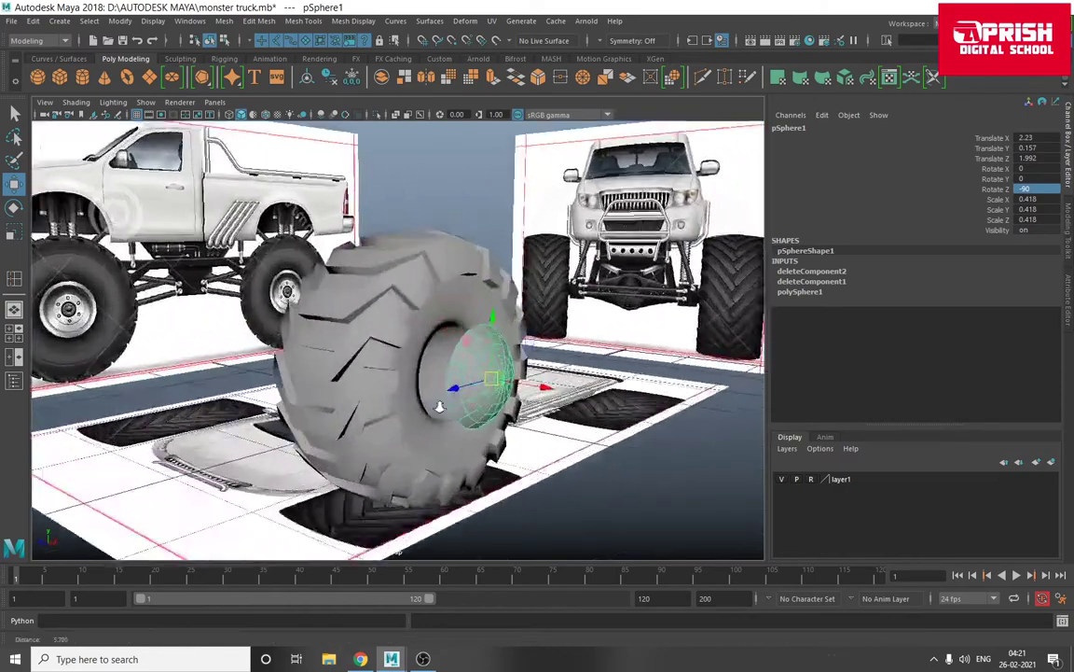
scroll(392, 354, up, 5)
mouse_move(564, 417)
mouse_down()
mouse_move(577, 419)
mouse_move(420, 396)
mouse_up()
click(13, 234)
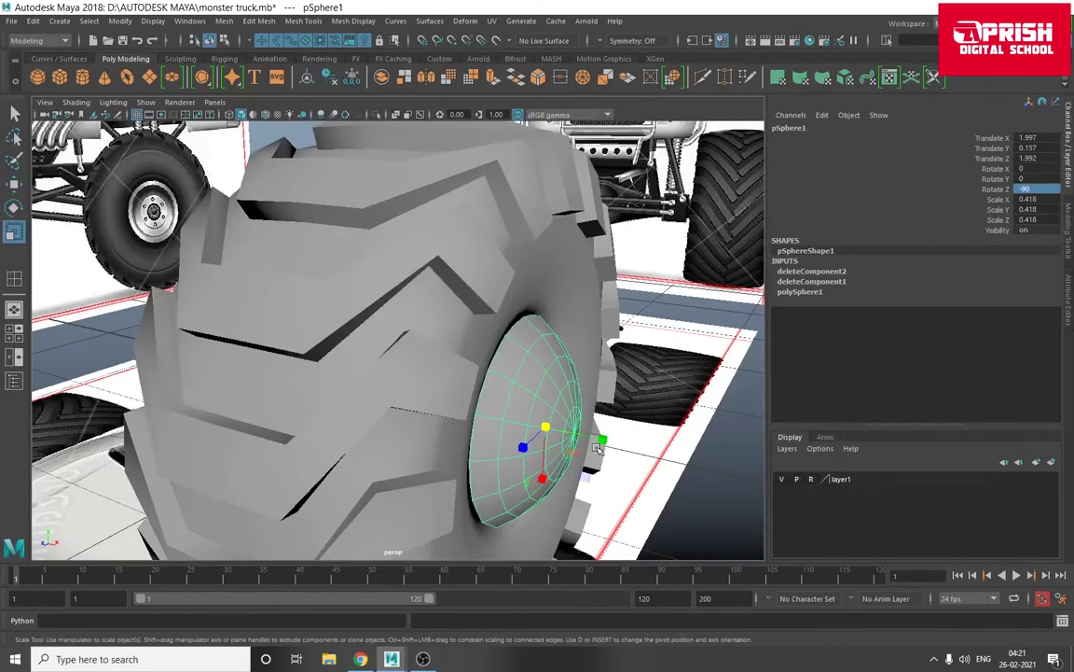
mouse_move(598, 449)
mouse_down()
mouse_move(576, 432)
mouse_move(526, 432)
mouse_move(520, 422)
mouse_move(575, 431)
mouse_move(519, 418)
mouse_up()
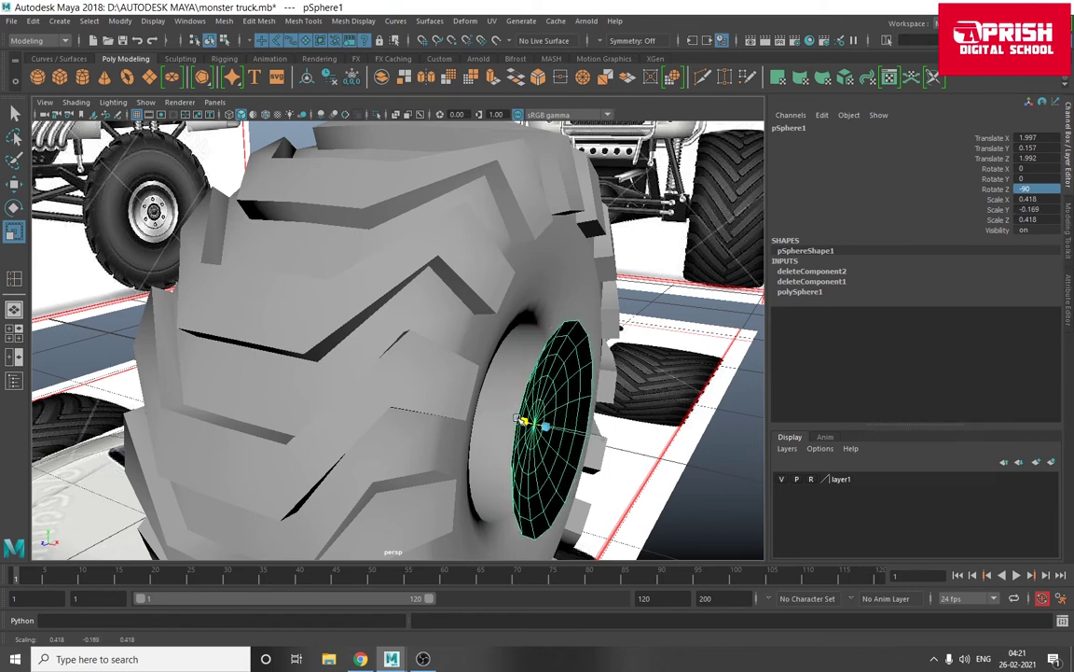
click(14, 183)
mouse_move(598, 432)
mouse_down()
mouse_move(503, 427)
mouse_move(461, 438)
mouse_up()
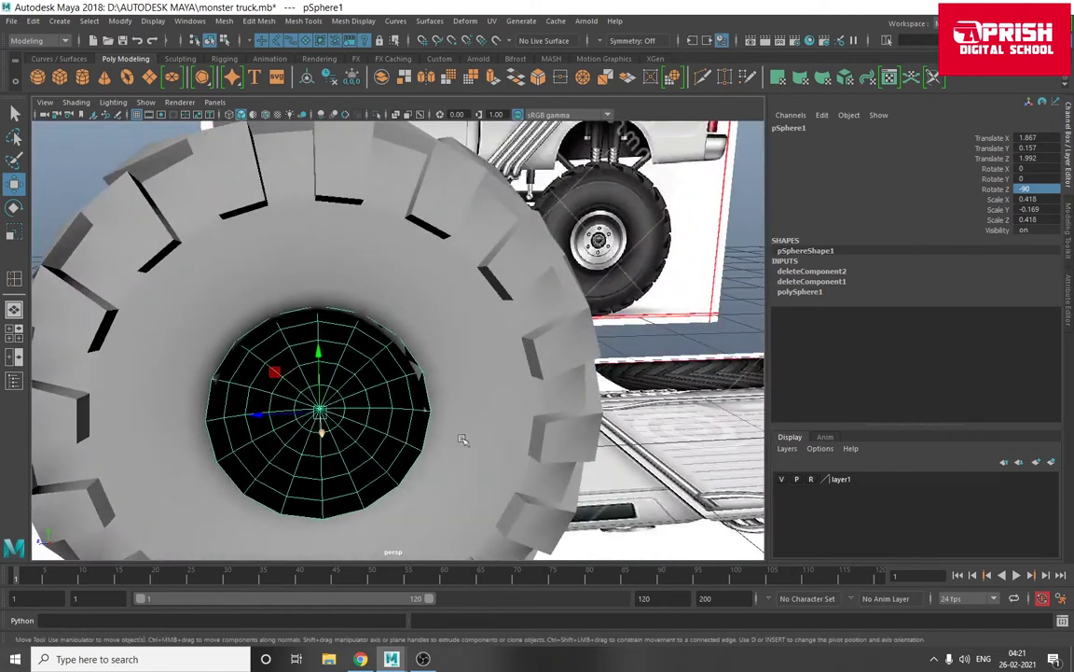
alt+drag(268, 425, 167, 395)
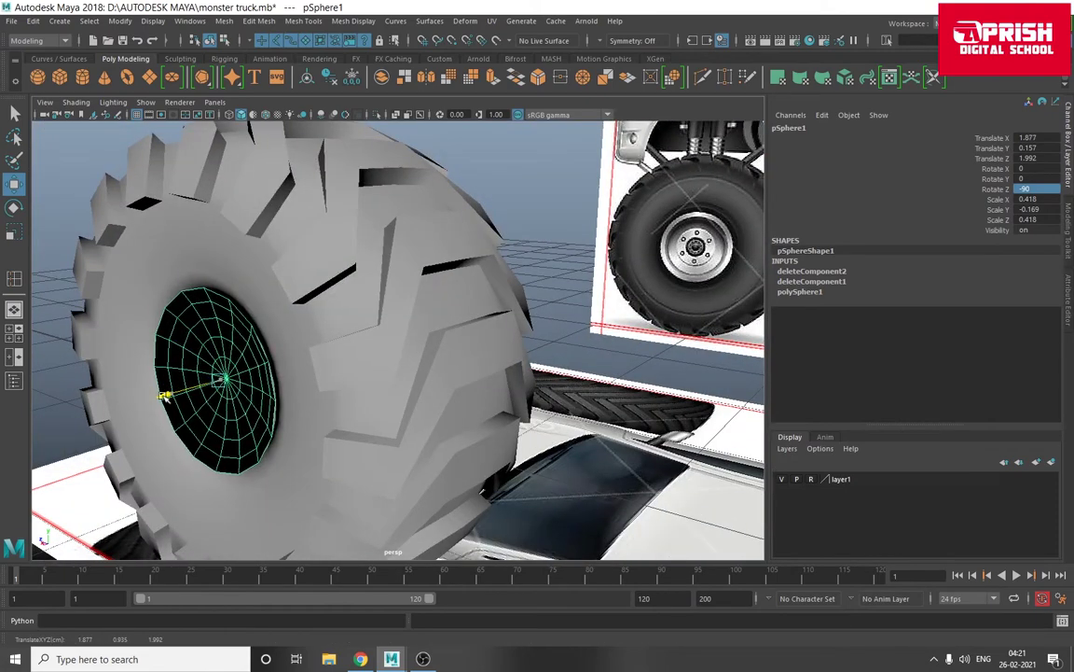
alt+drag(331, 138, 333, 49)
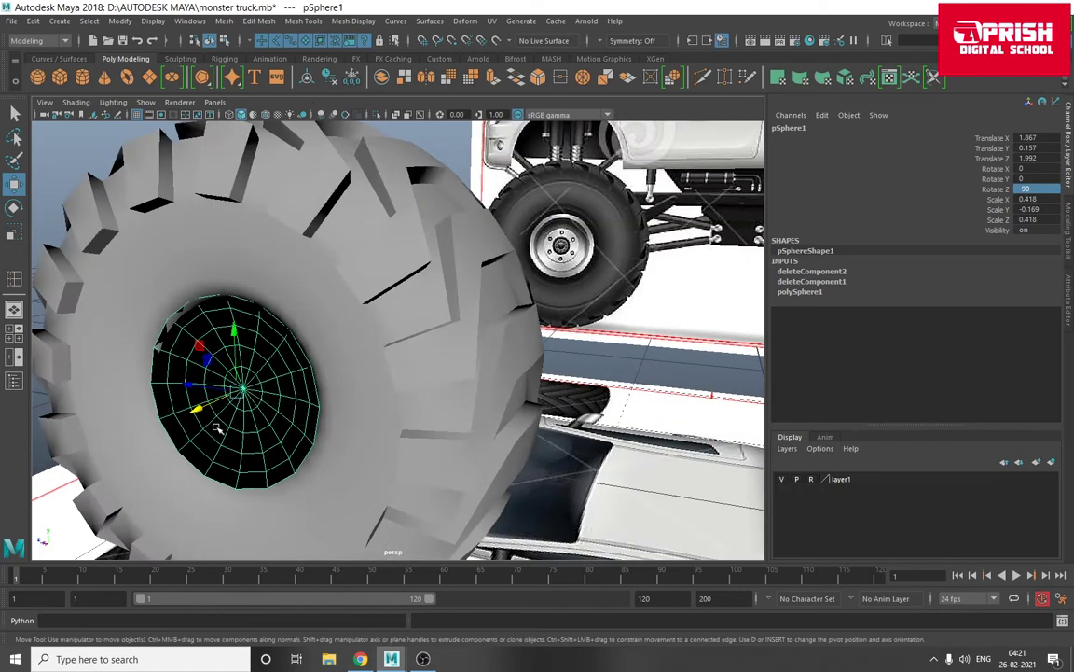
- Reverse the hub disc's normals via Mesh Display > Reverse
click(352, 20)
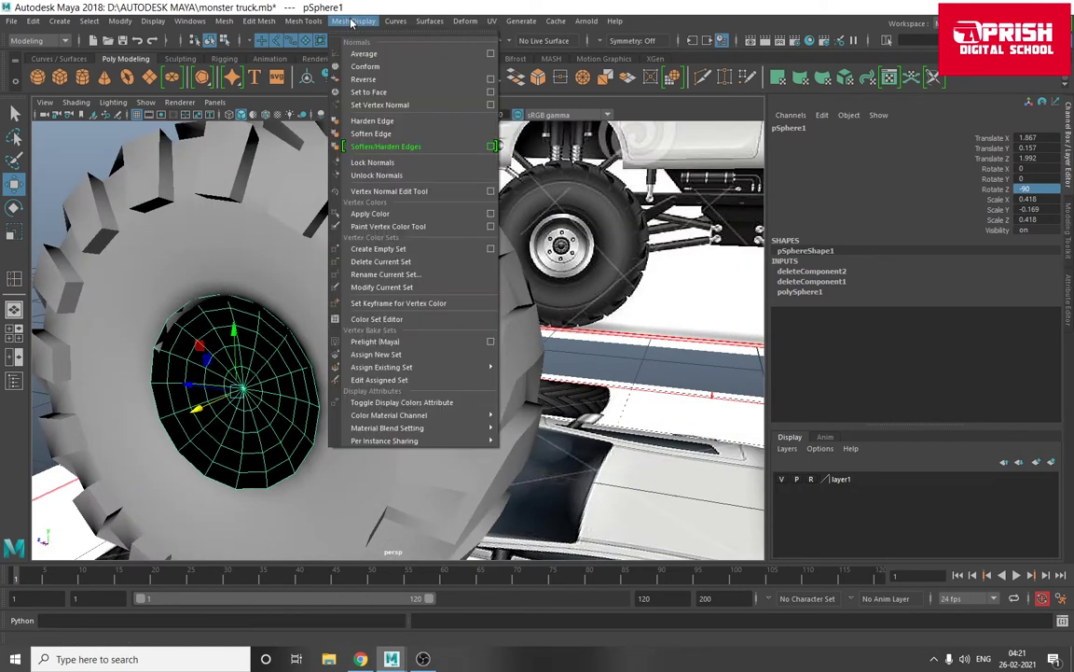
click(365, 80)
alt+drag(280, 373, 361, 377)
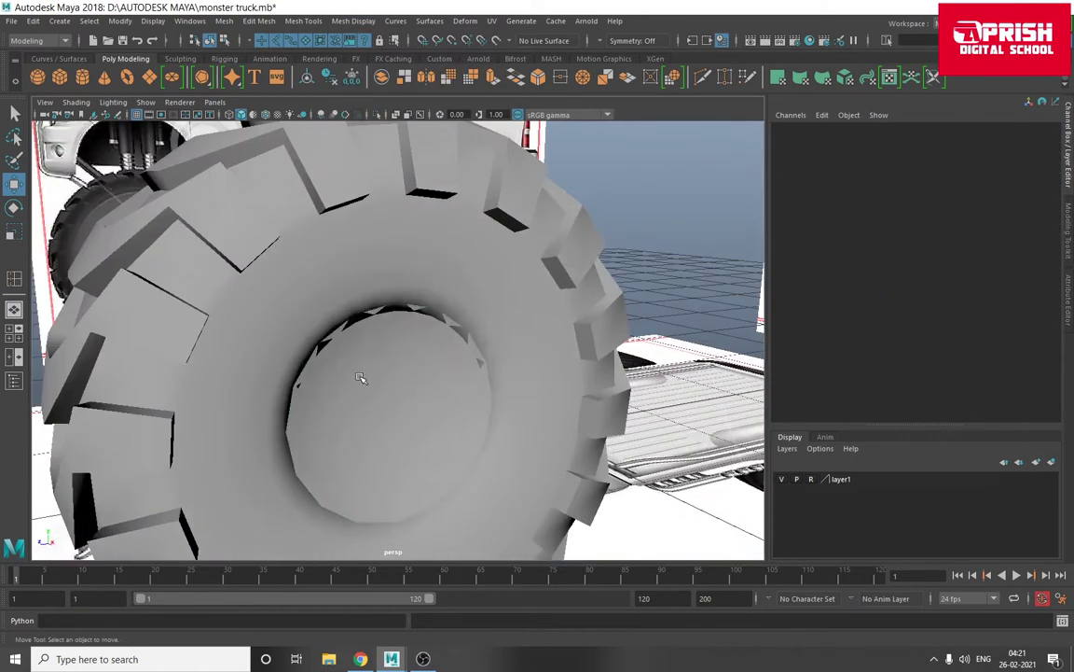
- Select the hubcap disc's outer rim face loop and extrude it
click(361, 378)
scroll(372, 354, up, 5)
right_drag(322, 256, 322, 289)
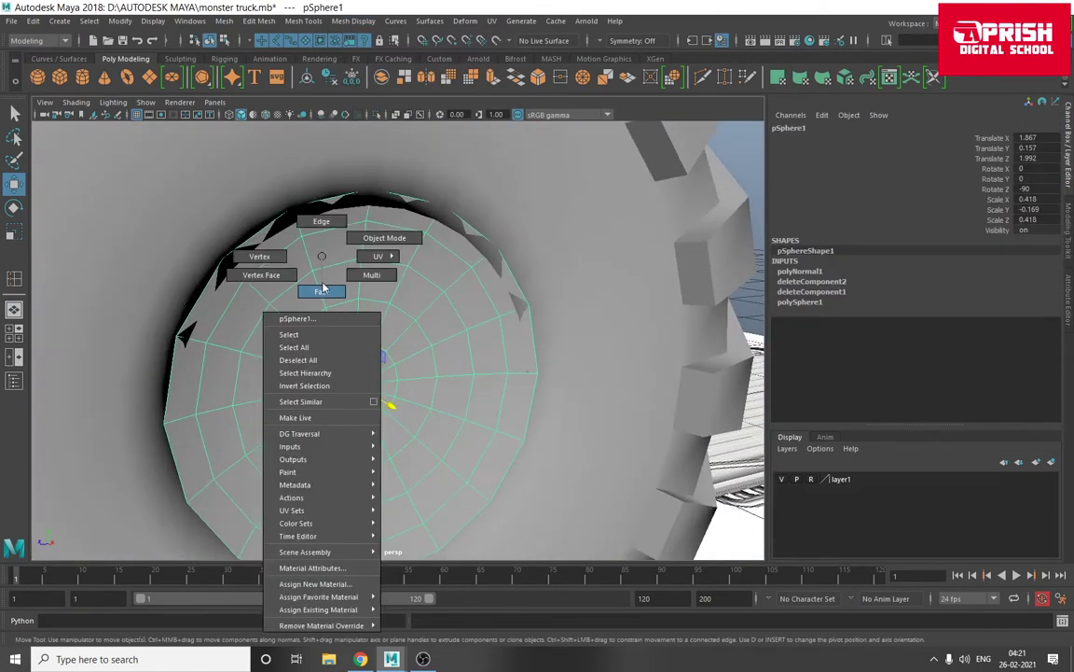
click(335, 215)
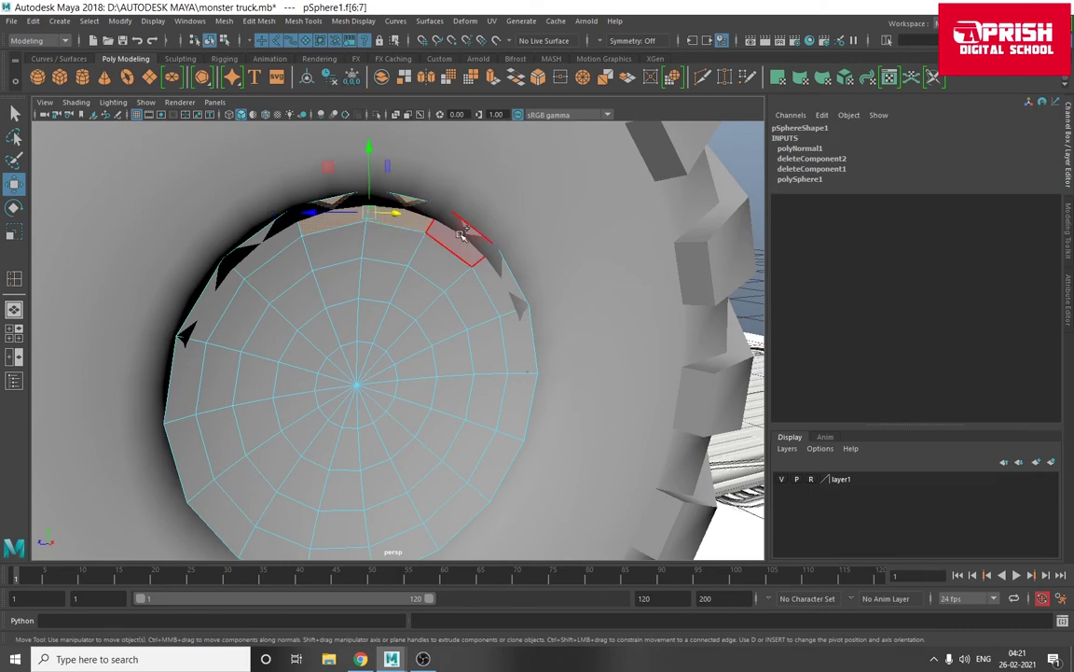
shift+double_click(513, 338)
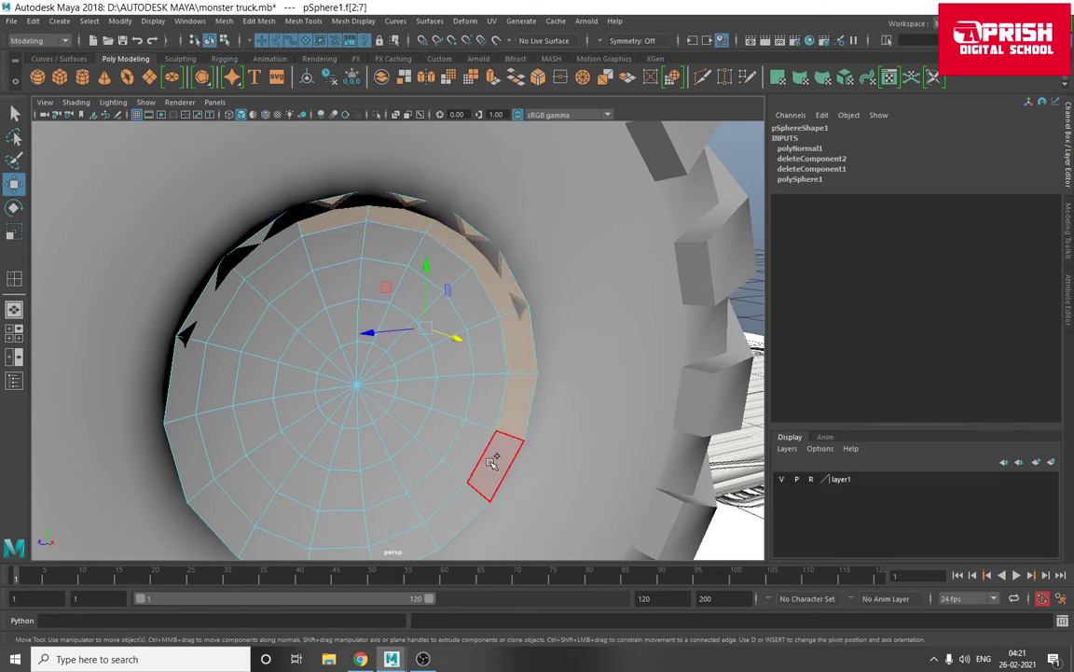
shift+double_click(444, 417)
mouse_move(444, 417)
alt+mouse_down()
mouse_move(316, 381)
mouse_move(410, 277)
alt+mouse_up()
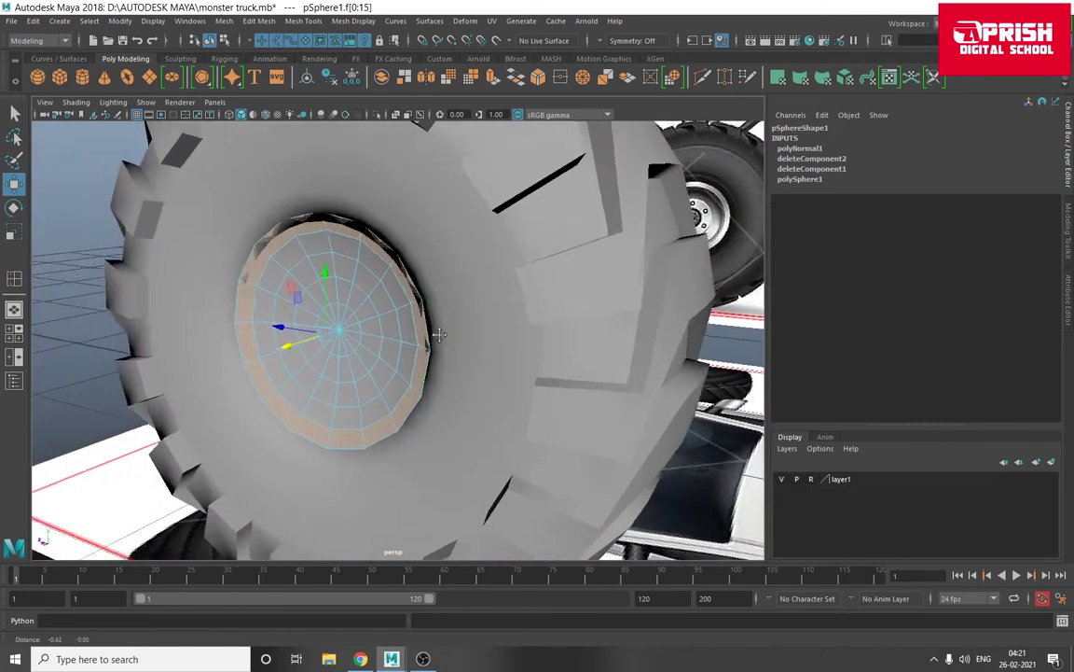
click(492, 77)
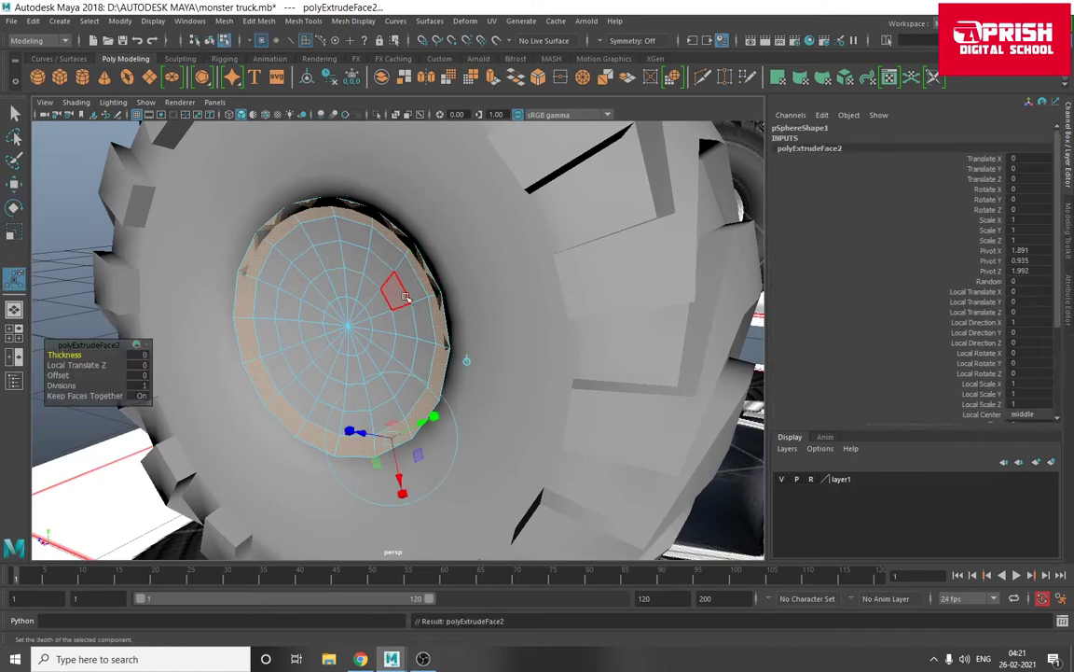
- Select the rim ring faces, extrude them with Ctrl+E, and recess them inward by -0.025
alt+drag(466, 364, 324, 371)
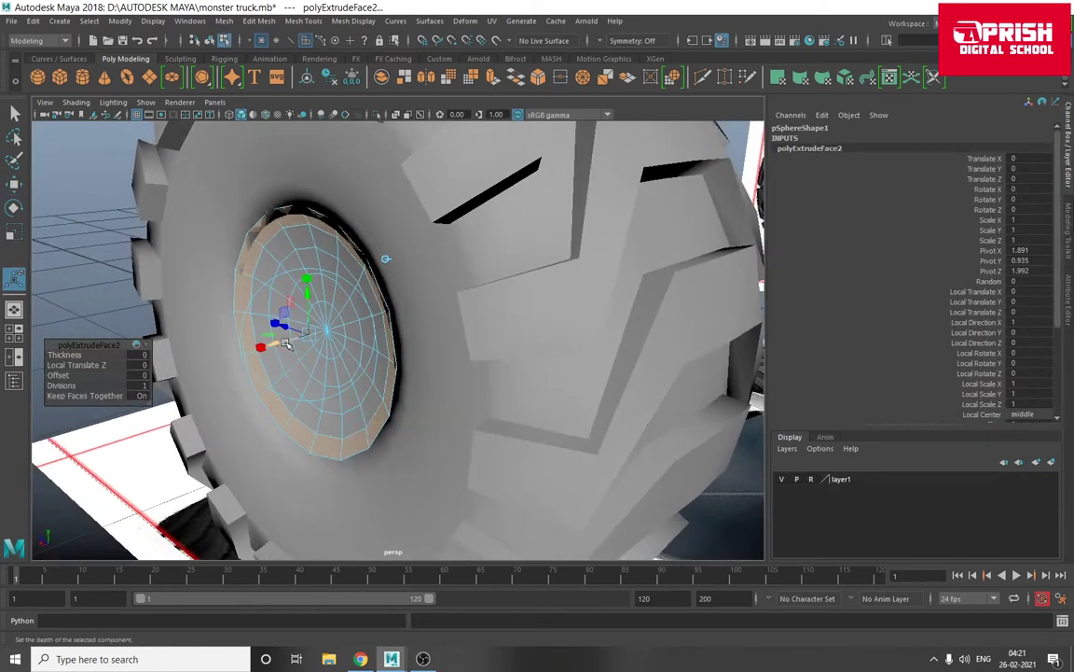
drag(270, 342, 311, 316)
scroll(390, 309, up, 5)
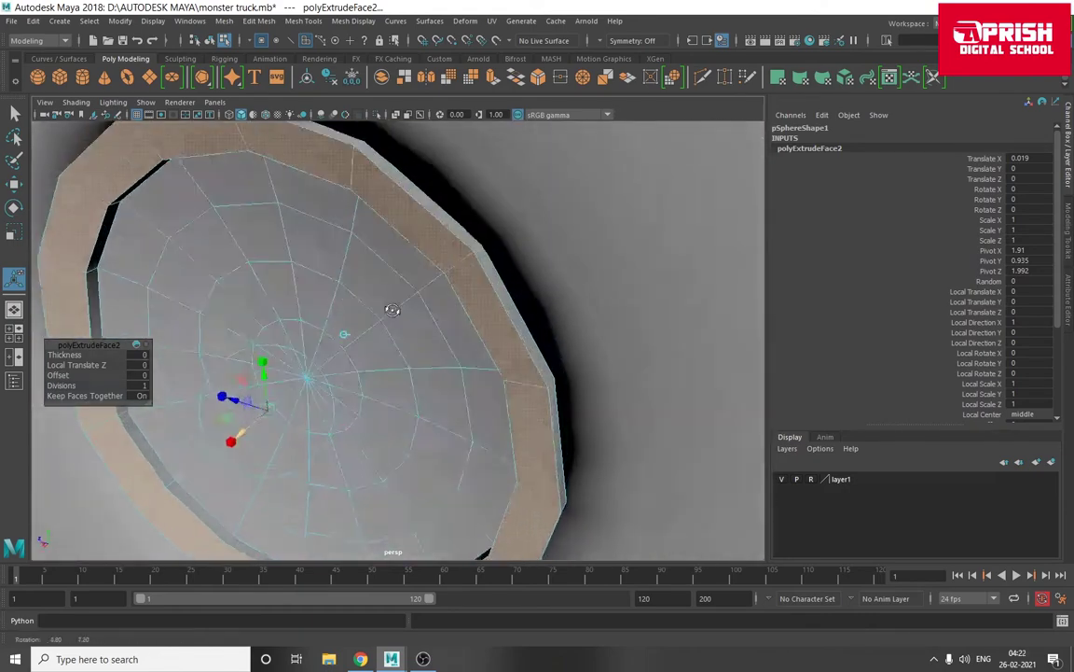
scroll(398, 305, up, 2)
click(401, 312)
click(487, 438)
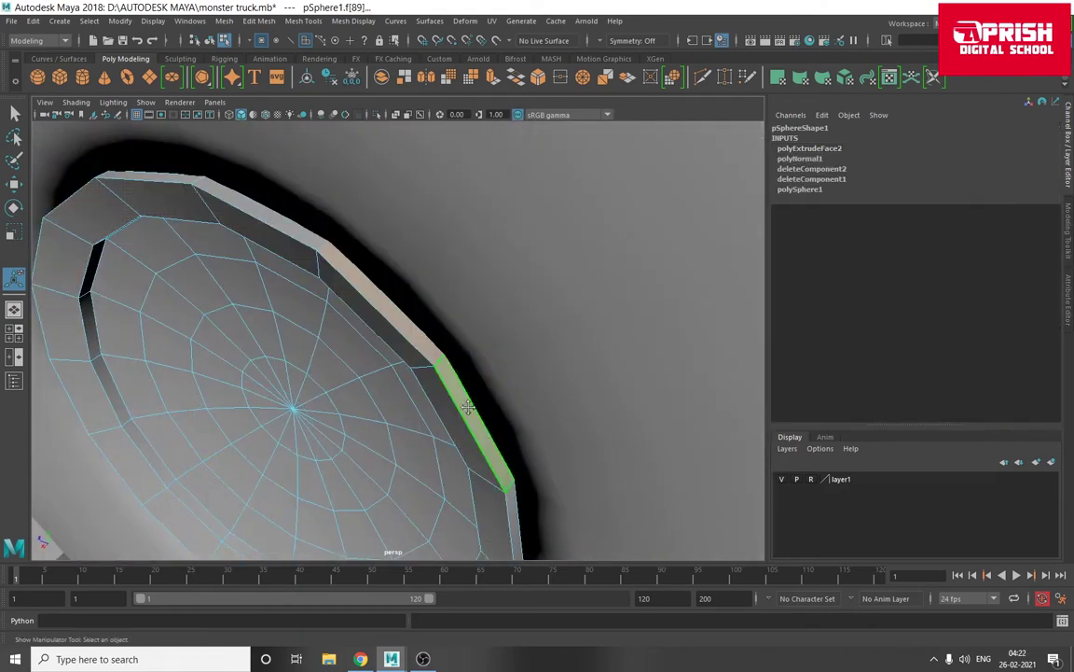
alt+drag(487, 438, 427, 376)
mouse_move(434, 448)
alt+mouse_down()
mouse_move(368, 411)
mouse_move(343, 438)
mouse_move(281, 272)
mouse_move(307, 281)
mouse_move(390, 273)
mouse_move(406, 166)
alt+mouse_up()
click(344, 439)
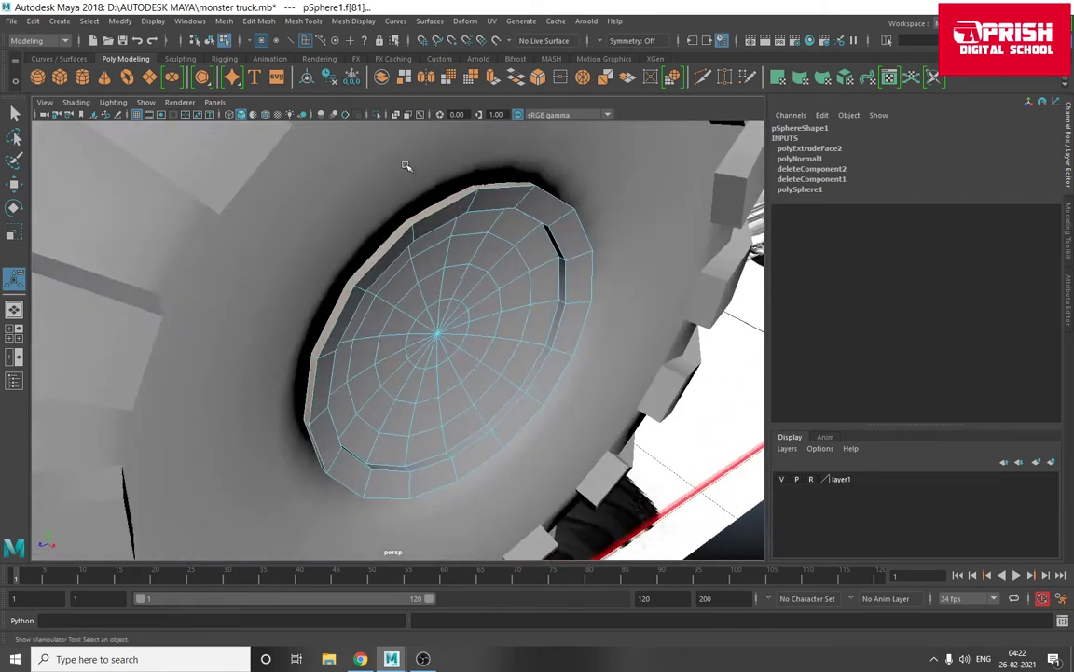
key(ctrl+e)
alt+drag(528, 312, 486, 360)
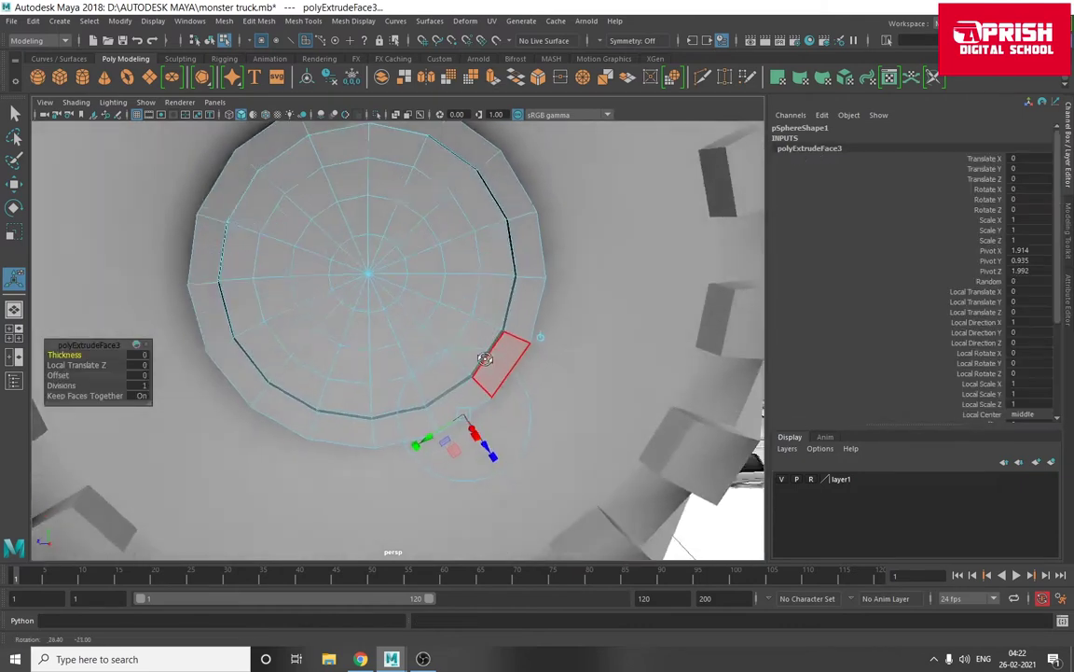
alt+middle_drag(486, 360, 486, 453)
drag(476, 428, 469, 417)
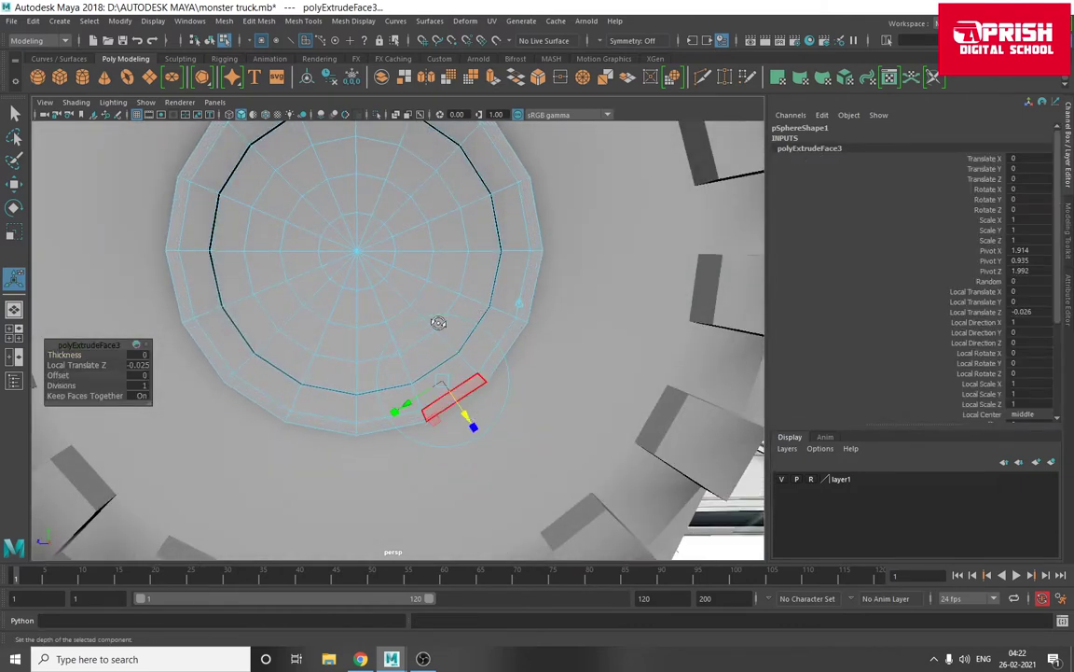
mouse_move(439, 322)
alt+mouse_down()
mouse_move(403, 332)
mouse_move(405, 360)
mouse_move(455, 337)
alt+mouse_up()
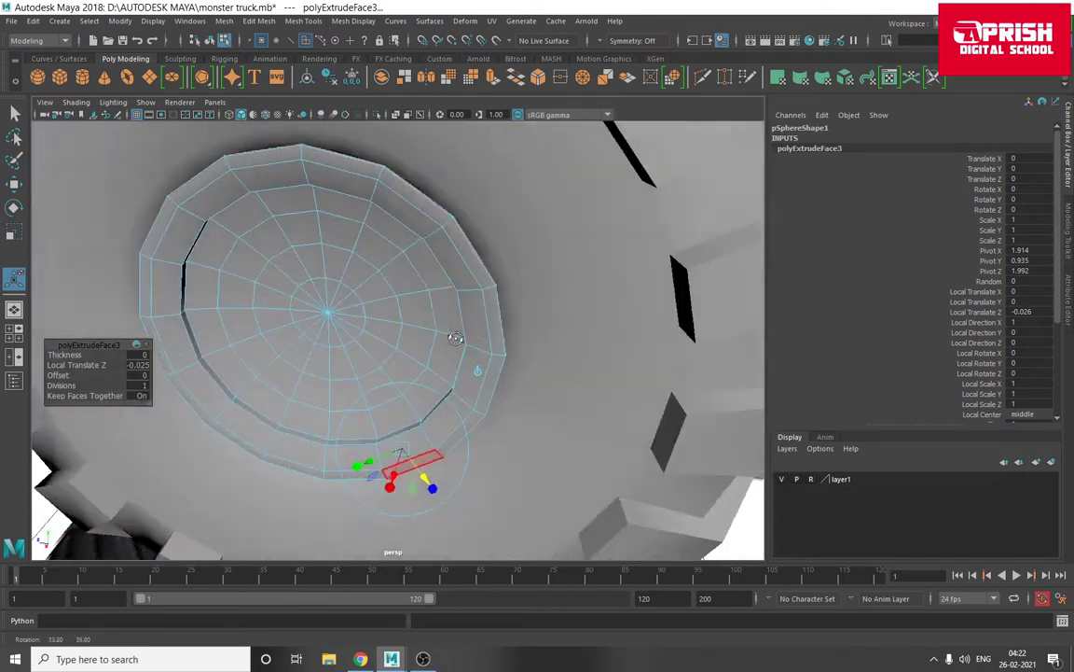
- Return to object selection mode, deselect the disc, and tumble around the tire
key(q)
key(F8)
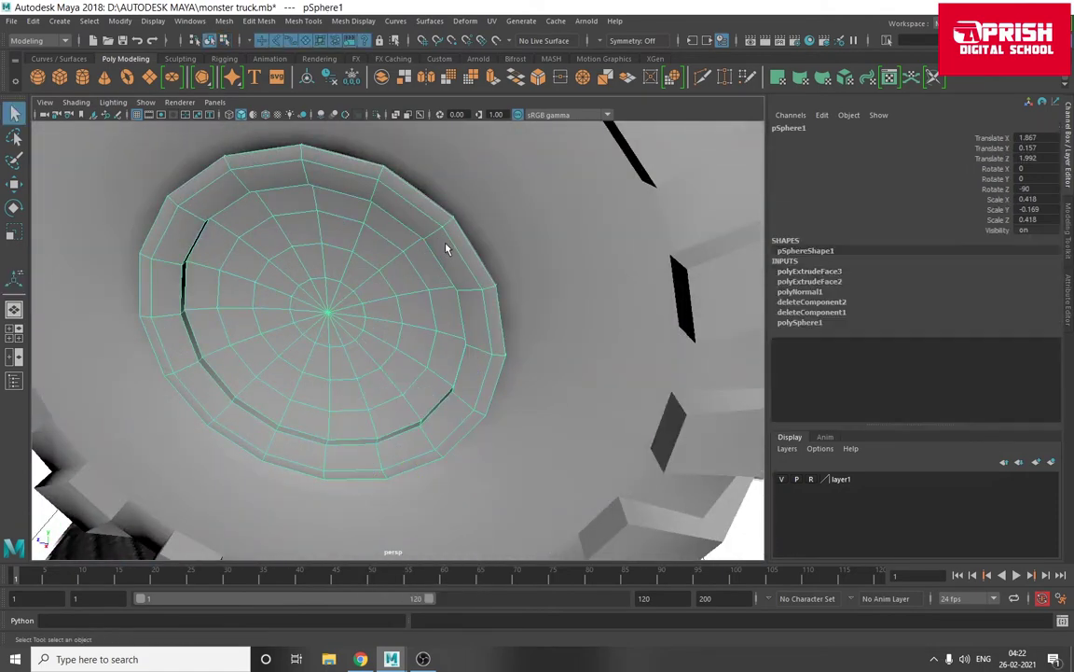
scroll(446, 249, down, 2)
scroll(429, 261, down, 5)
click(400, 311)
alt+drag(400, 312, 489, 286)
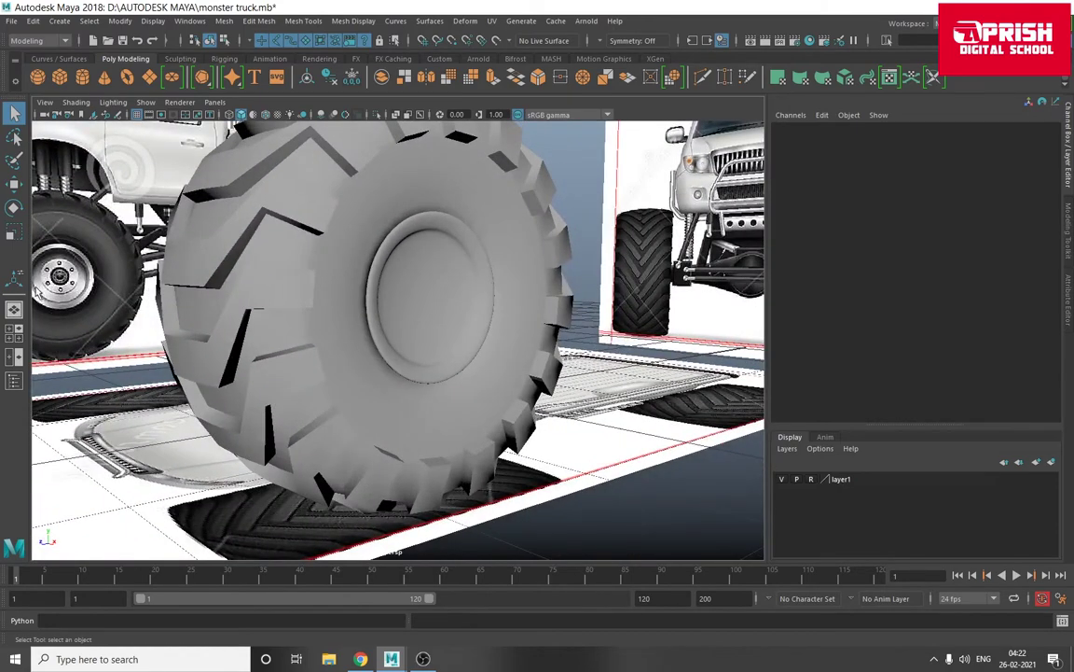
- Select the hubcap disc and show it with faceted display, facing its rim
scroll(389, 271, up, 2)
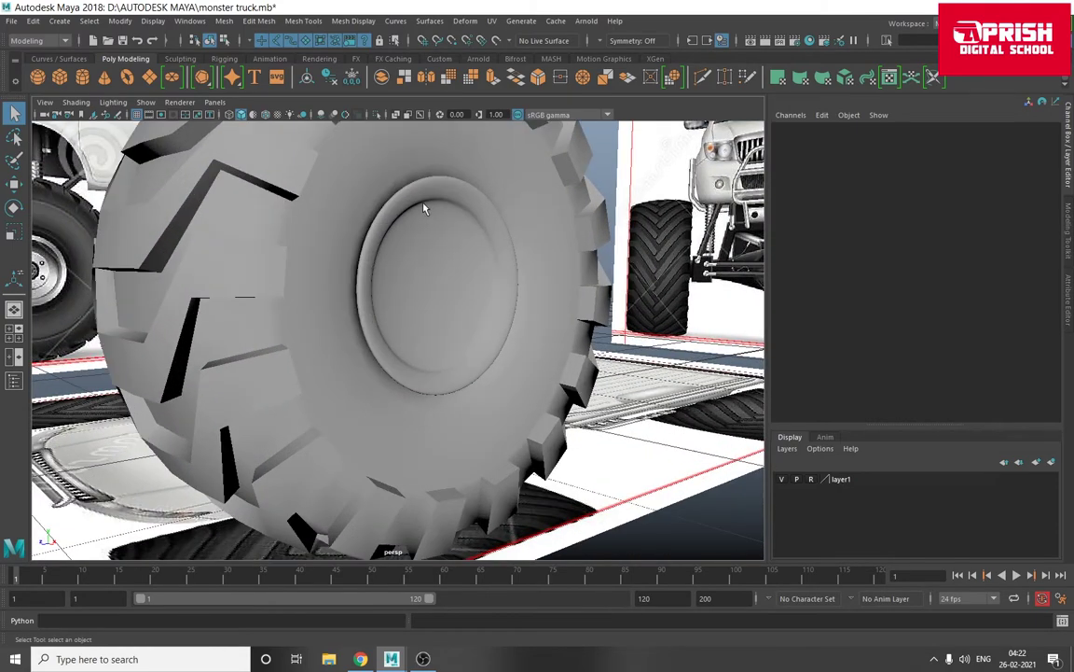
alt+drag(394, 224, 143, 264)
scroll(422, 247, up, 3)
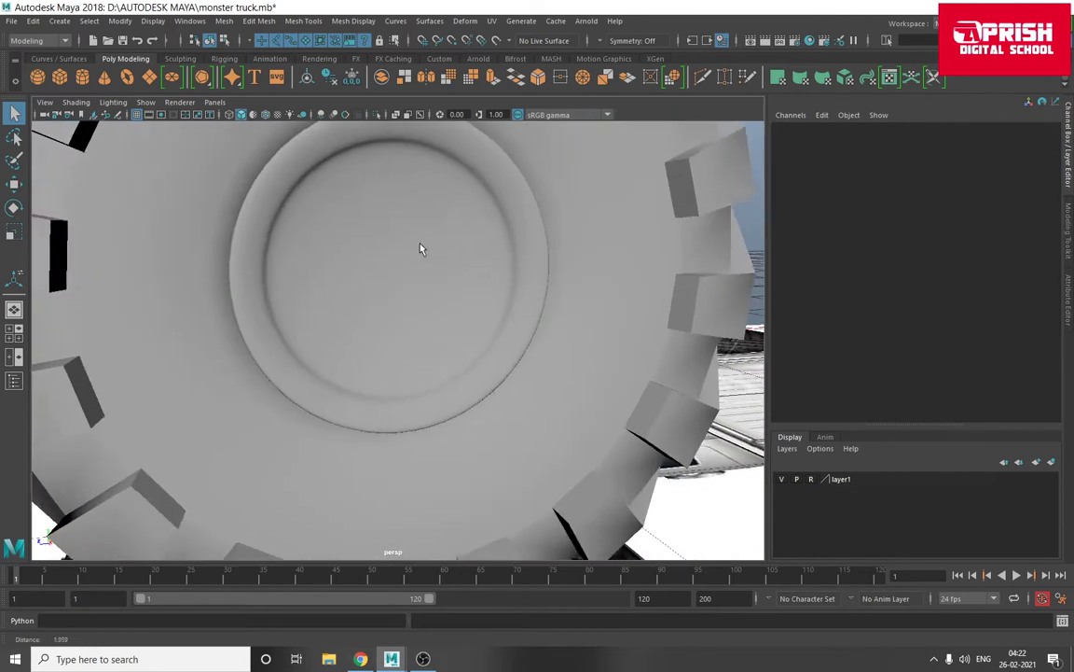
scroll(396, 228, up, 2)
click(393, 236)
key(1)
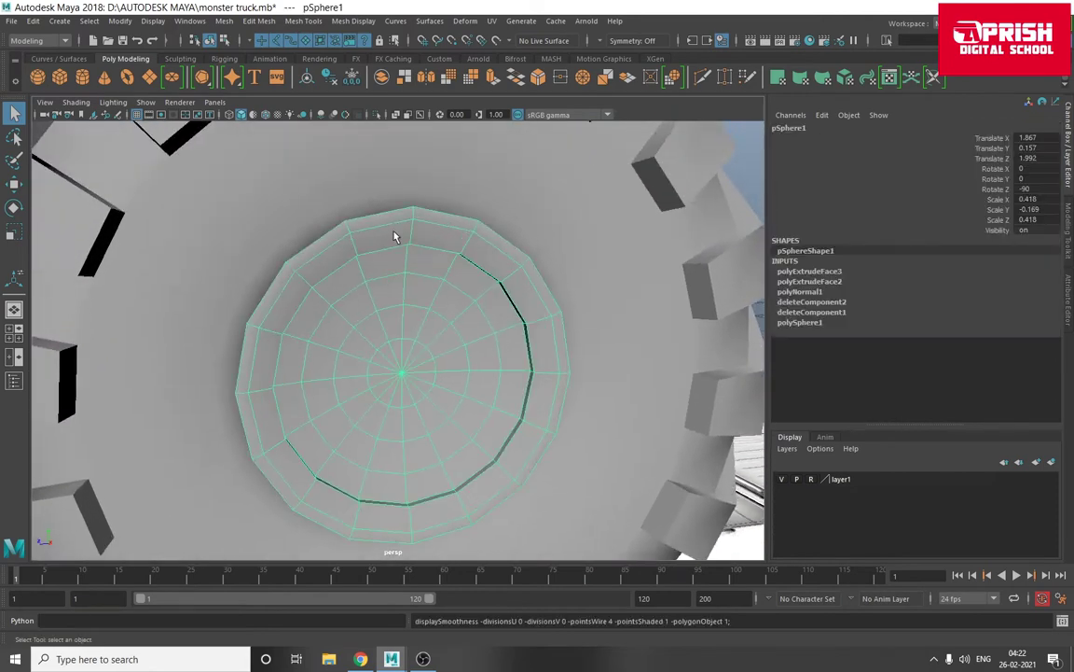
alt+drag(396, 232, 288, 256)
scroll(340, 270, up, 3)
scroll(418, 330, up, 2)
alt+drag(418, 330, 299, 296)
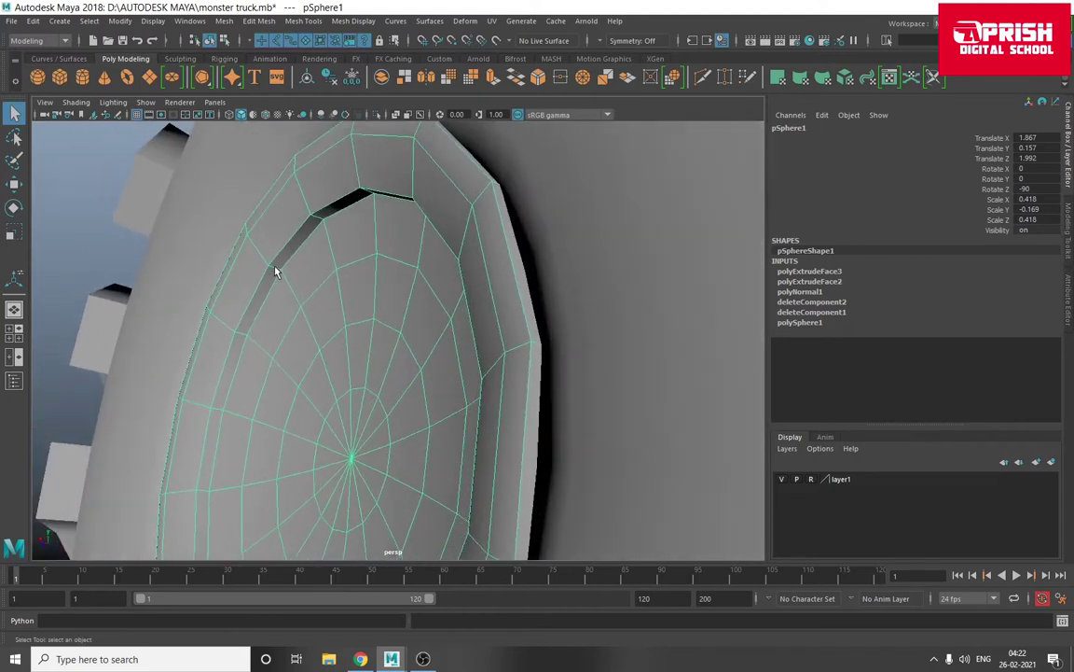
- Insert an edge loop around the hubcap rim with Mesh Tools > Insert Edge Loop
click(305, 21)
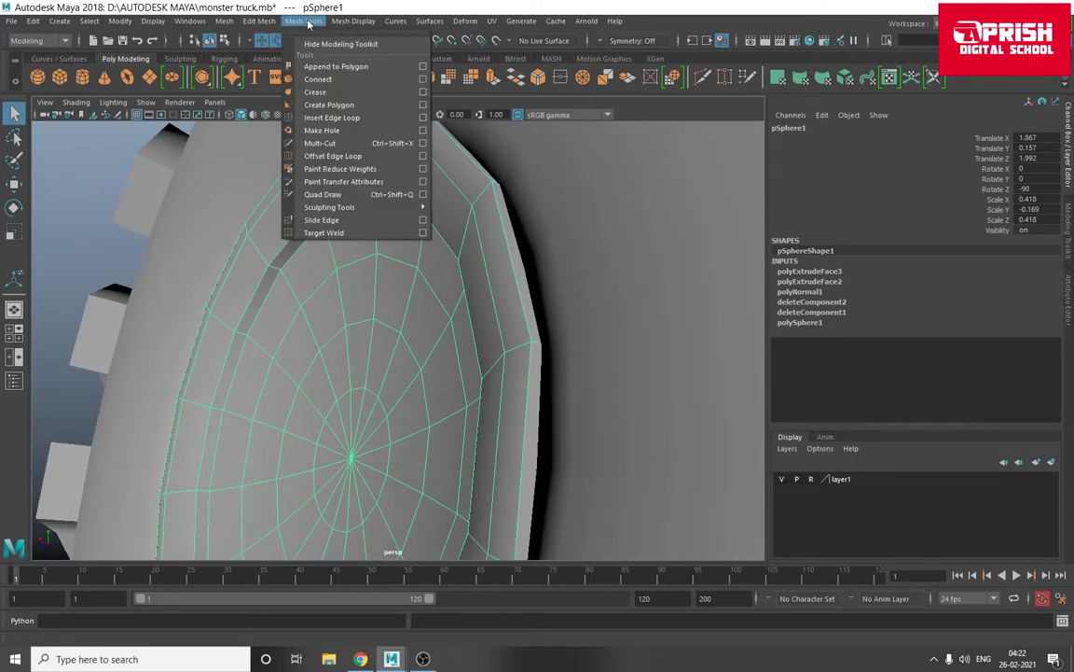
click(322, 118)
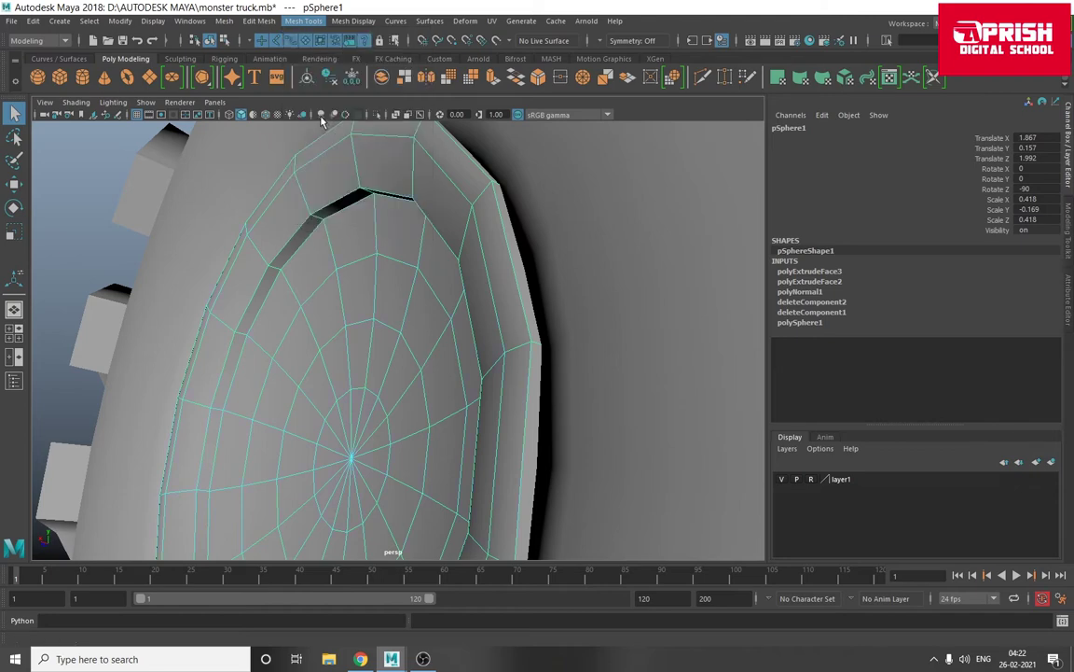
scroll(224, 303, up, 3)
scroll(278, 281, up, 2)
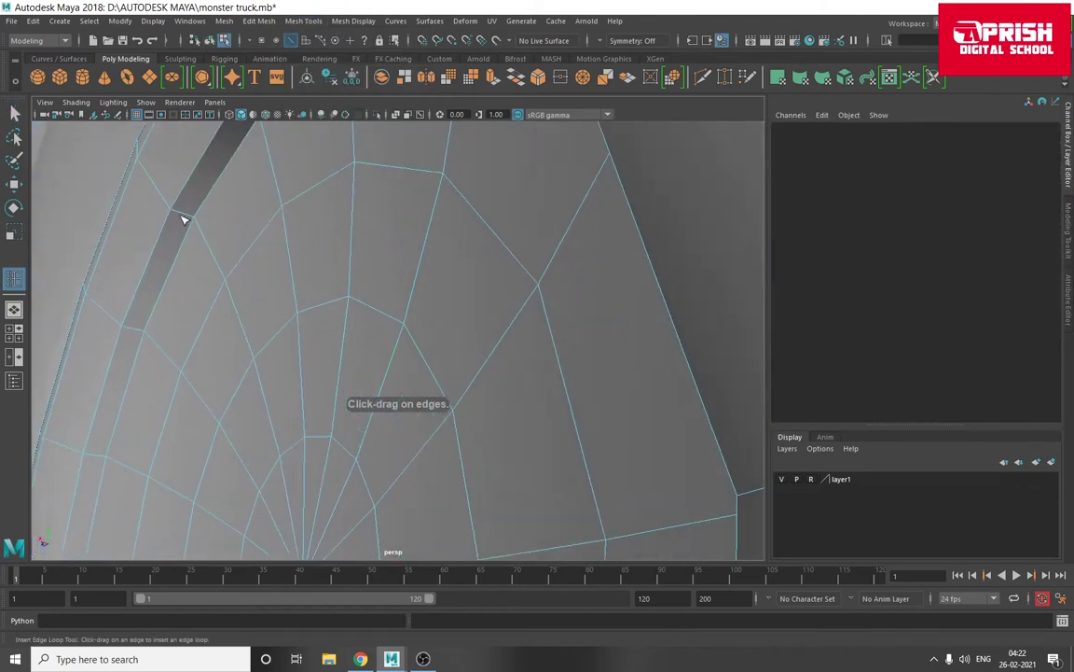
drag(184, 219, 182, 217)
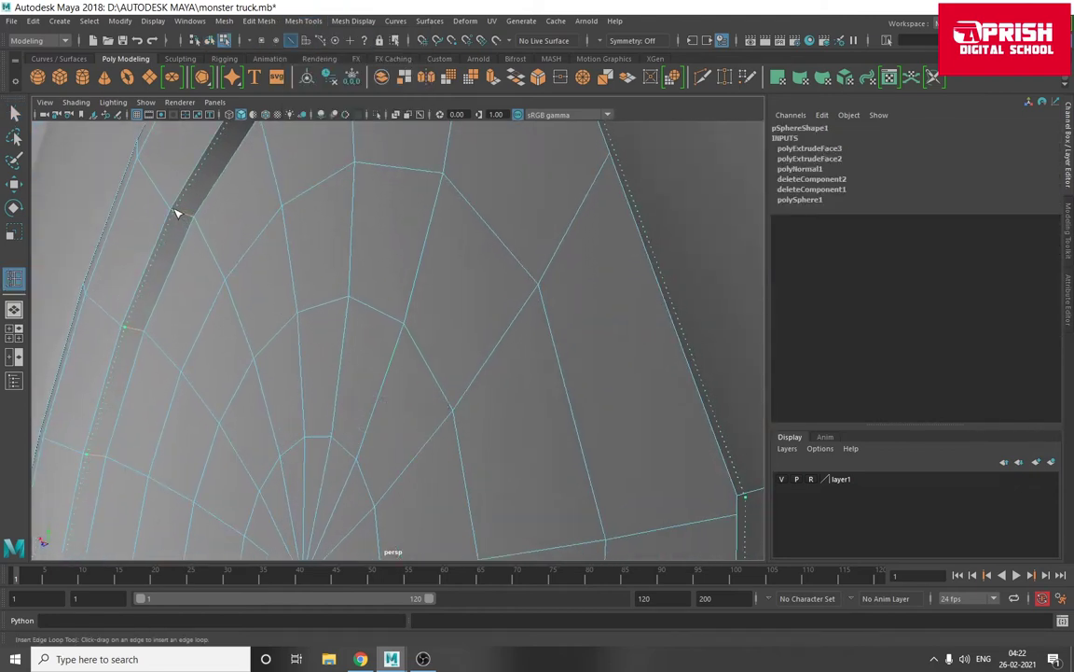
scroll(205, 228, down, 3)
scroll(377, 319, down, 2)
scroll(377, 319, up, 1)
- Return to object mode, then reselect the hub and orbit to a side view of the tire
key(w)
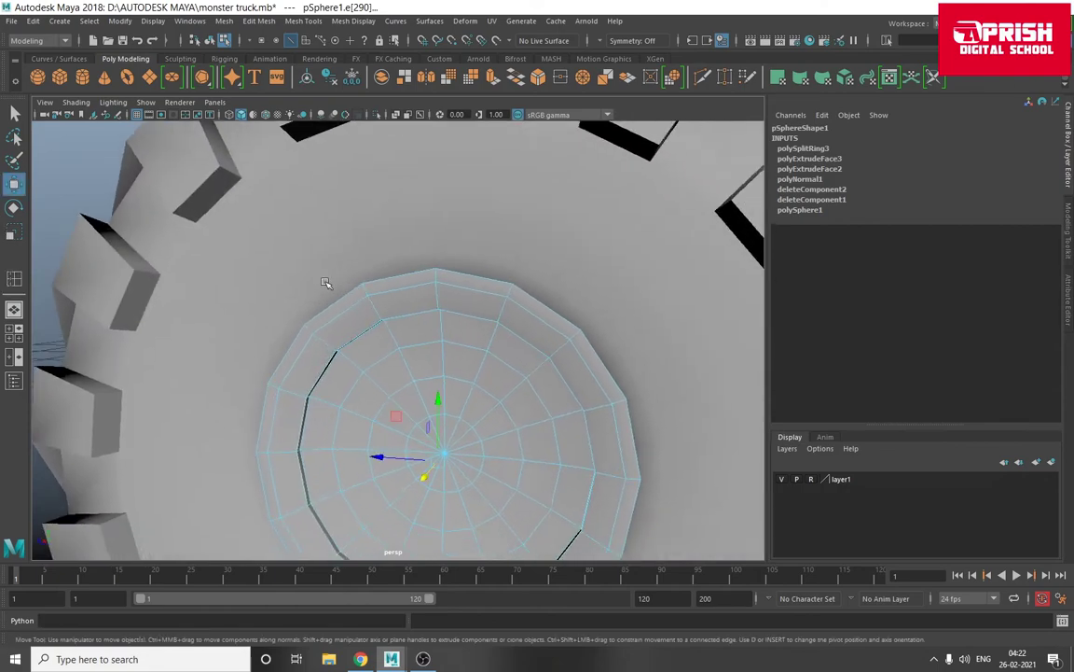
key(F8)
scroll(390, 300, down, 1)
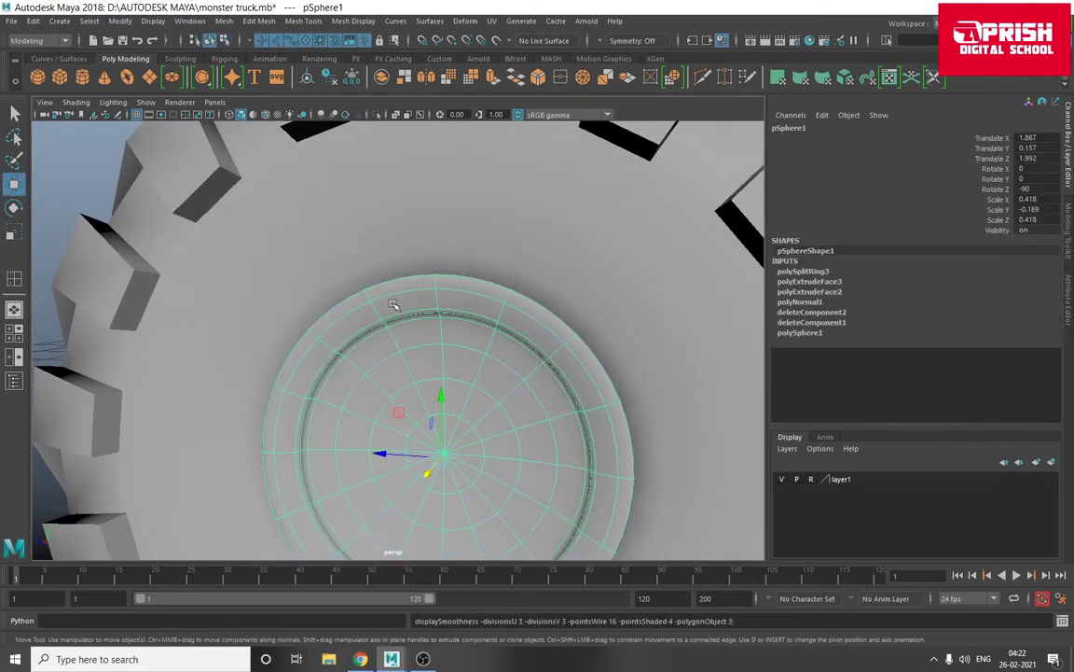
scroll(280, 295, down, 3)
click(266, 295)
mouse_move(266, 295)
alt+mouse_down()
mouse_move(291, 332)
mouse_move(583, 439)
mouse_move(577, 428)
alt+mouse_up()
click(462, 400)
scroll(491, 429, up, 3)
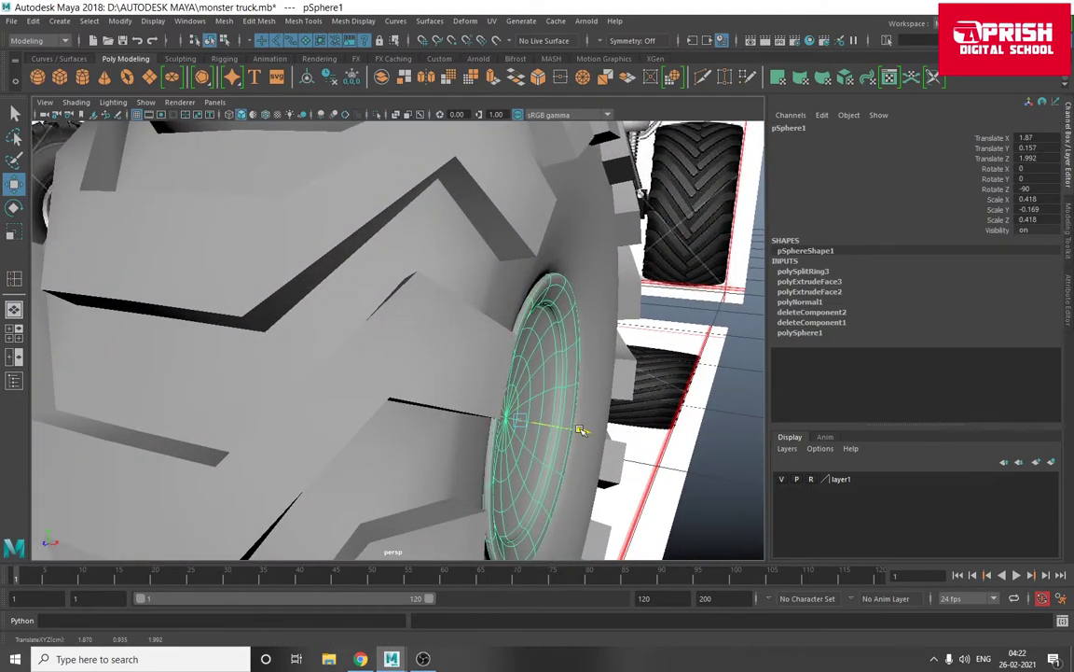
mouse_move(540, 362)
alt+mouse_down()
mouse_move(279, 299)
mouse_move(78, 224)
alt+mouse_up()
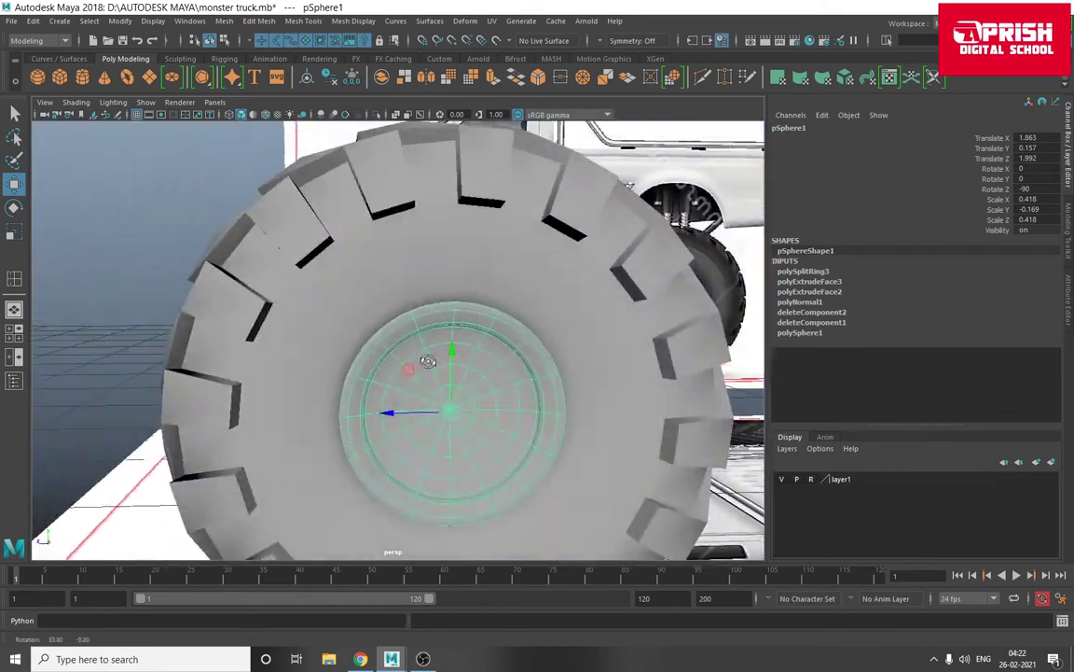
- Orbit, pan and zoom the view toward the truck's wheels and the hub surface
click(81, 279)
mouse_move(81, 279)
alt+mouse_down()
mouse_move(248, 327)
mouse_move(163, 319)
mouse_move(242, 327)
alt+mouse_up()
alt+right_drag(242, 326, 528, 412)
mouse_move(528, 412)
alt+middle_down()
mouse_move(490, 306)
mouse_move(100, 355)
alt+middle_up()
alt+right_drag(100, 356, 658, 307)
alt+middle_drag(658, 308, 528, 303)
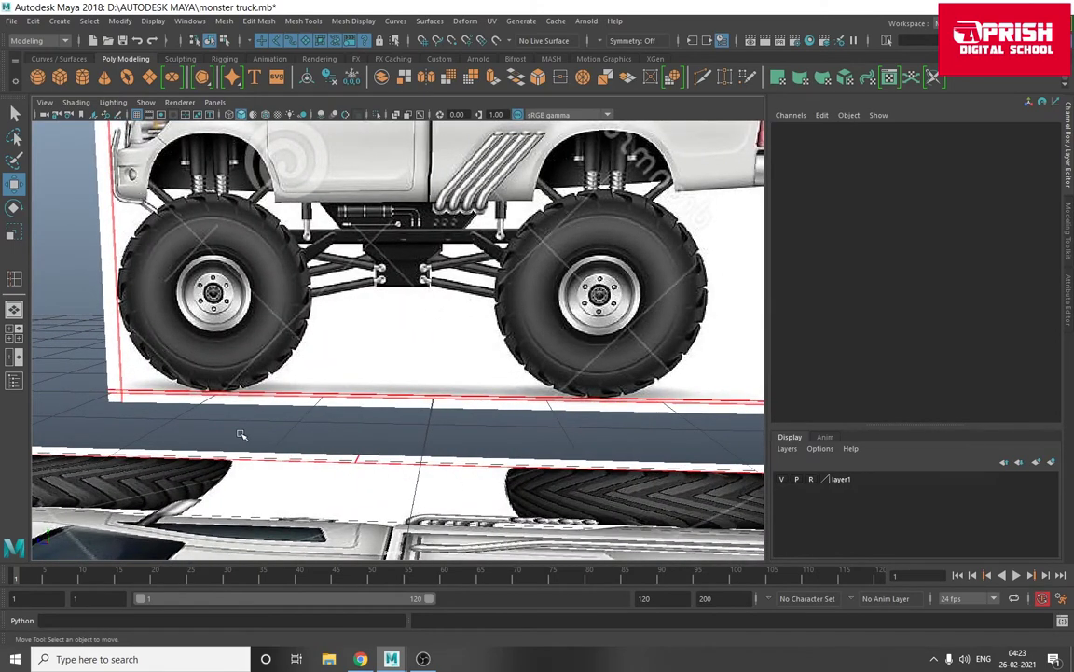
alt+drag(175, 385, 563, 278)
mouse_move(564, 278)
alt+right_down()
mouse_move(333, 349)
mouse_move(501, 238)
mouse_move(425, 301)
alt+right_up()
- Select pSphere1, maximize the side view with faceted display, and pick a hub face
click(425, 302)
key(space)
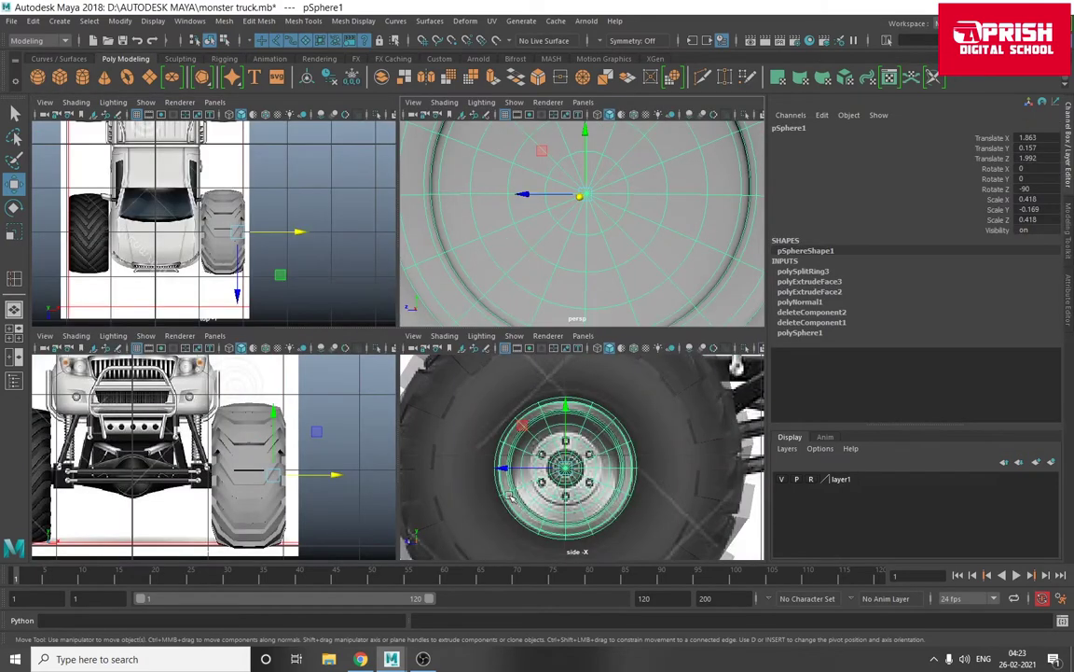
key(space)
scroll(389, 377, up, 3)
key(1)
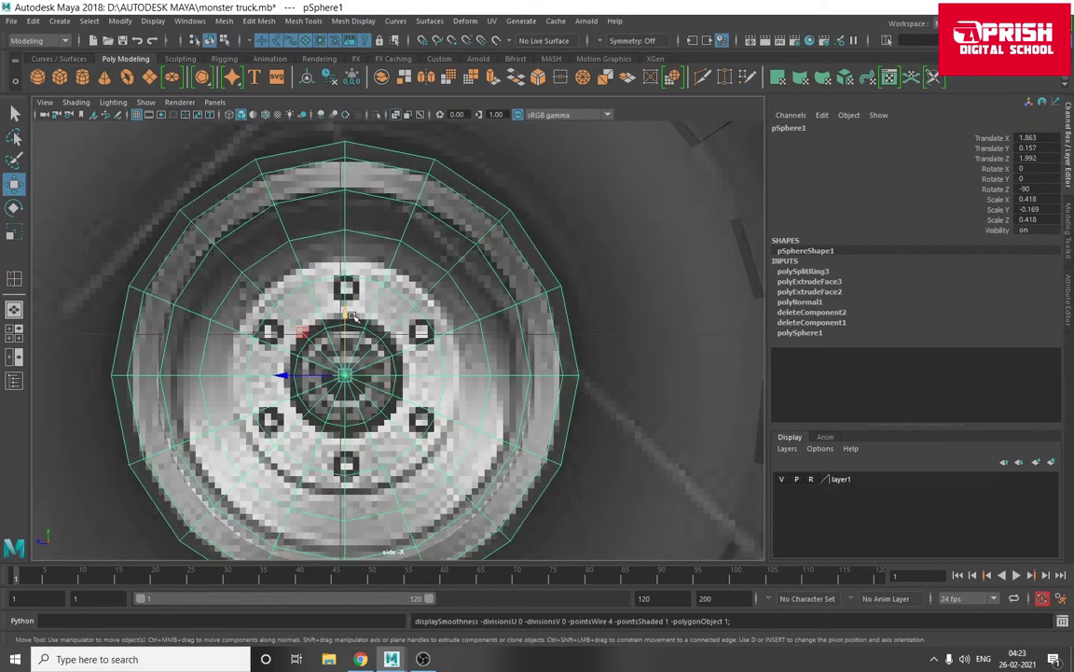
right_drag(320, 317, 288, 312)
click(269, 322)
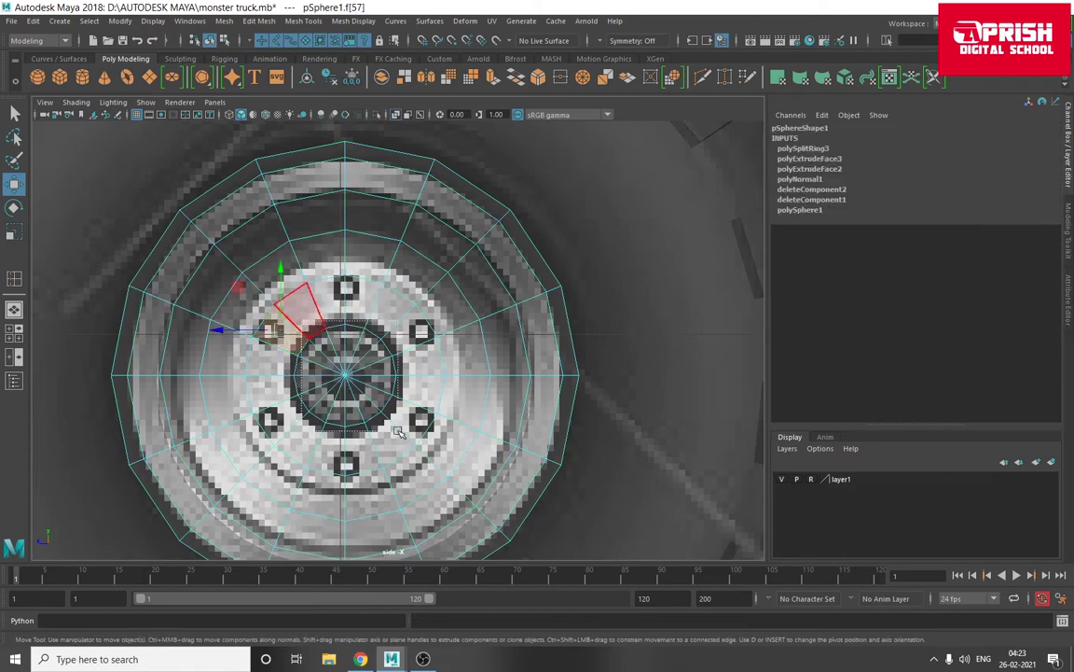
- Select the hub's inner face ring and scale it up to match the reference hub
double_click(396, 432)
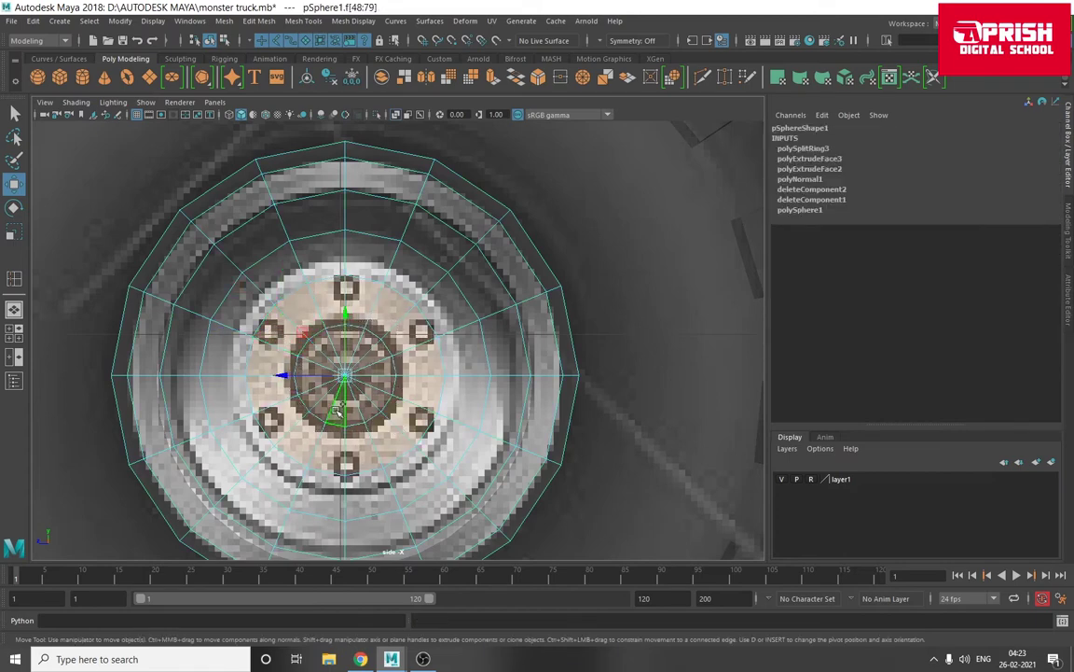
key(r)
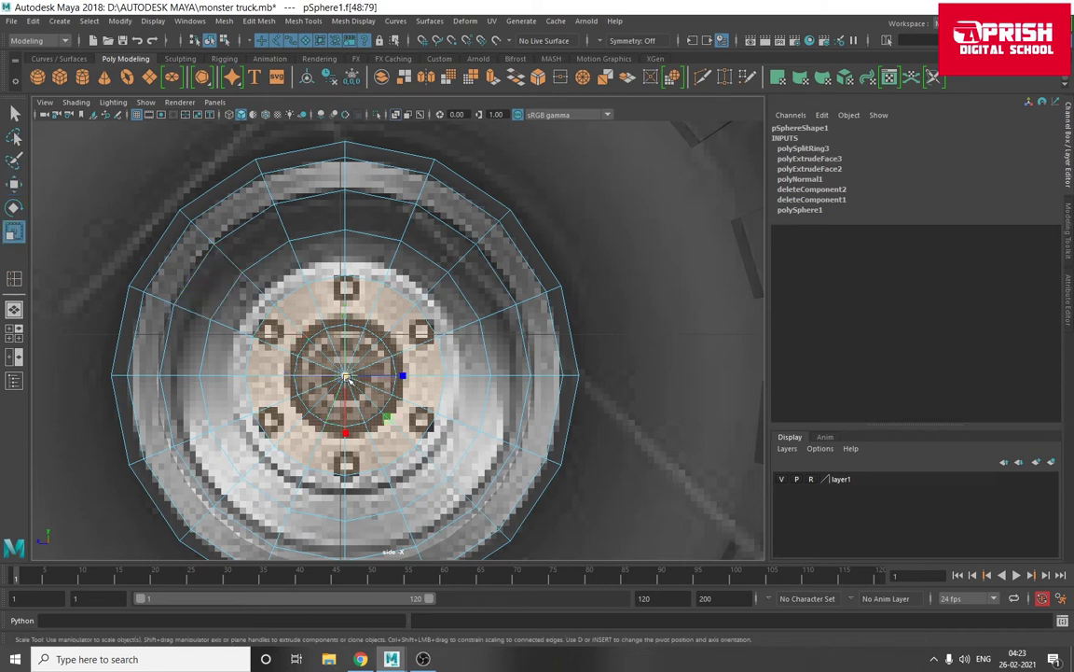
drag(345, 376, 363, 381)
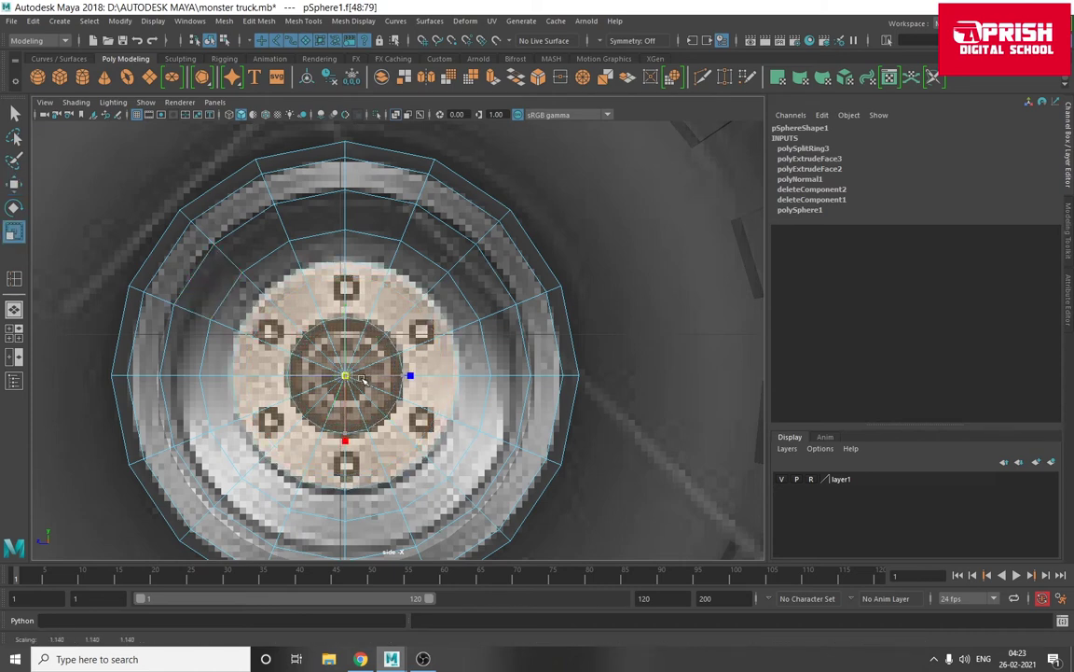
key(space)
key(space)
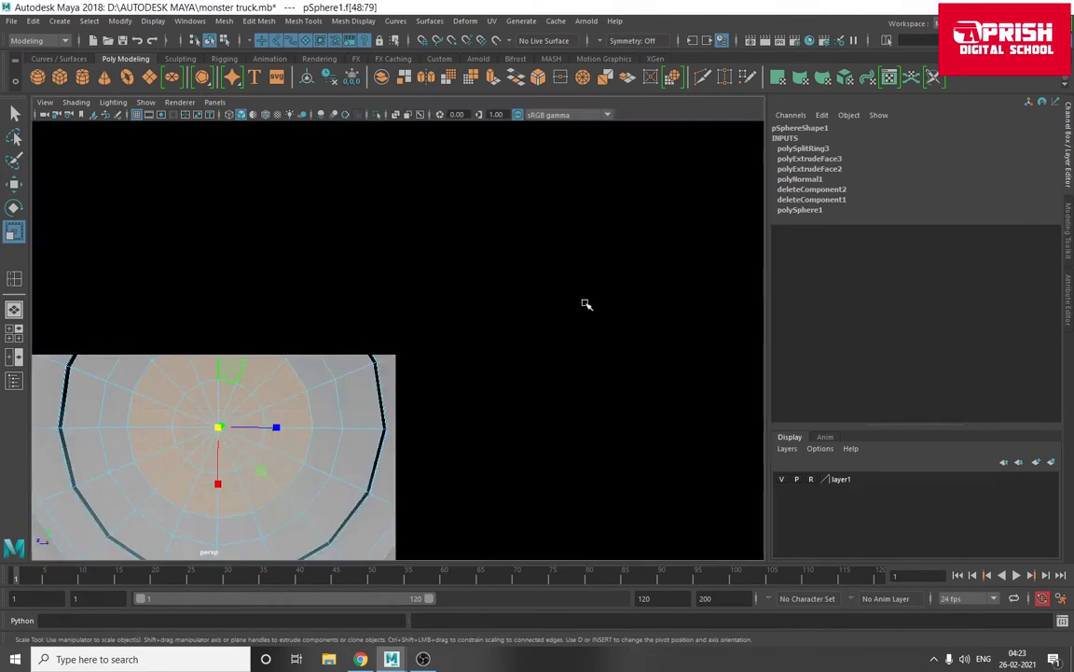
- Extrude the selected hub faces and nudge them slightly outward, then reselect the hub
mouse_move(516, 319)
alt+mouse_down()
mouse_move(411, 333)
mouse_move(537, 355)
alt+mouse_up()
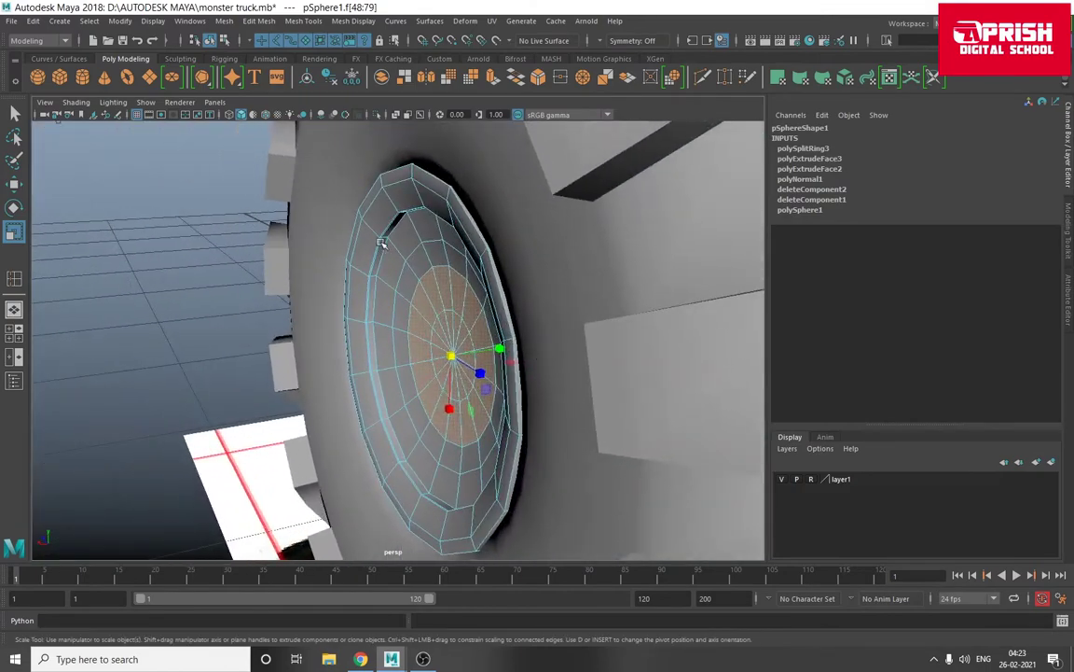
alt+drag(376, 234, 438, 155)
click(493, 77)
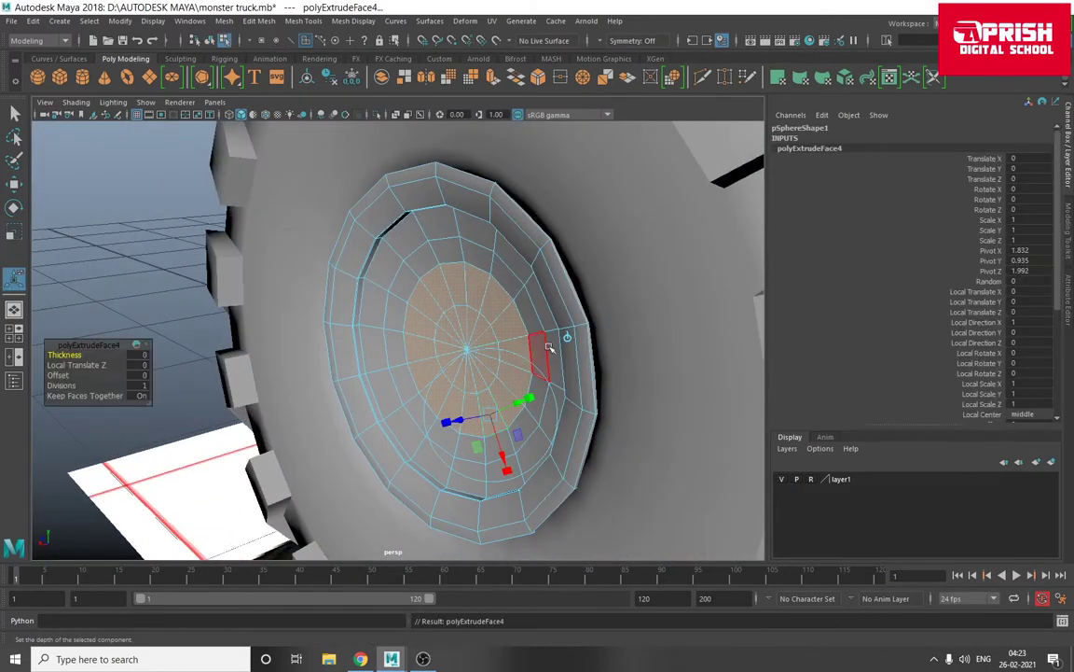
drag(434, 357, 428, 361)
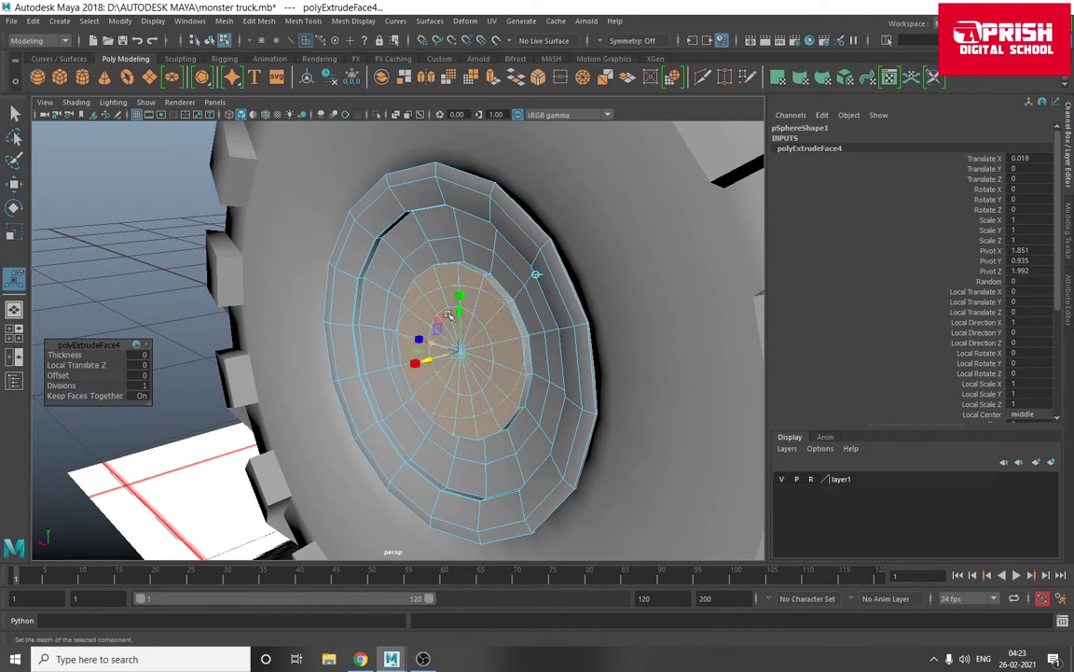
right_drag(449, 315, 444, 328)
click(154, 275)
mouse_move(154, 275)
alt+mouse_down()
mouse_move(296, 343)
mouse_move(363, 336)
mouse_move(365, 365)
mouse_move(492, 407)
alt+mouse_up()
scroll(448, 383, up, 2)
click(448, 384)
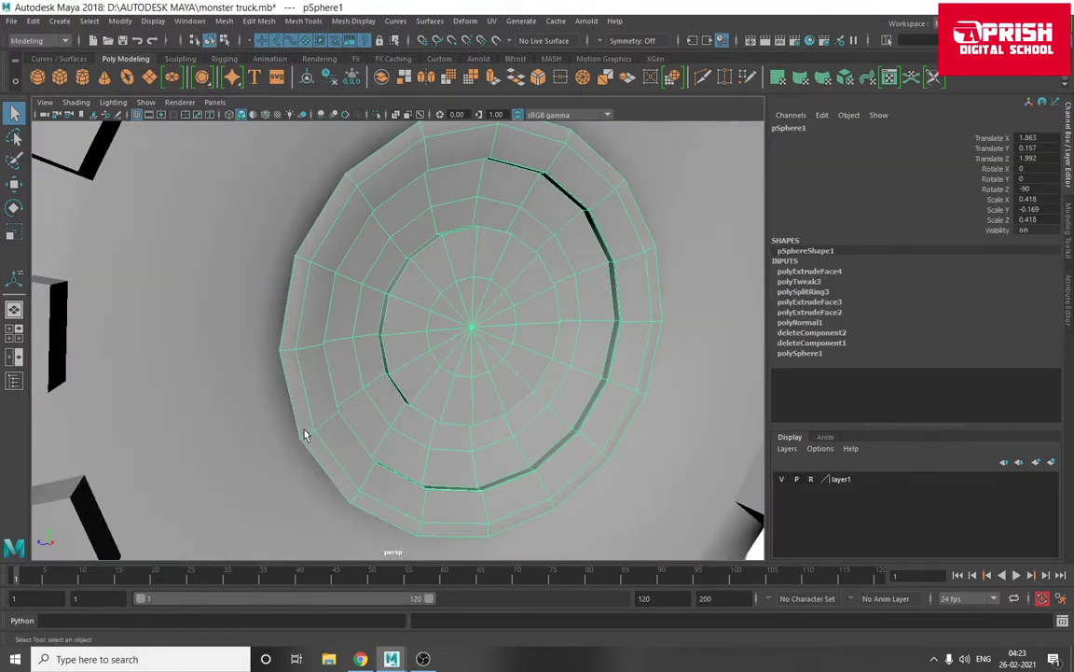
- In the side view, select and delete the edges in the hub's centre
key(space)
key(space)
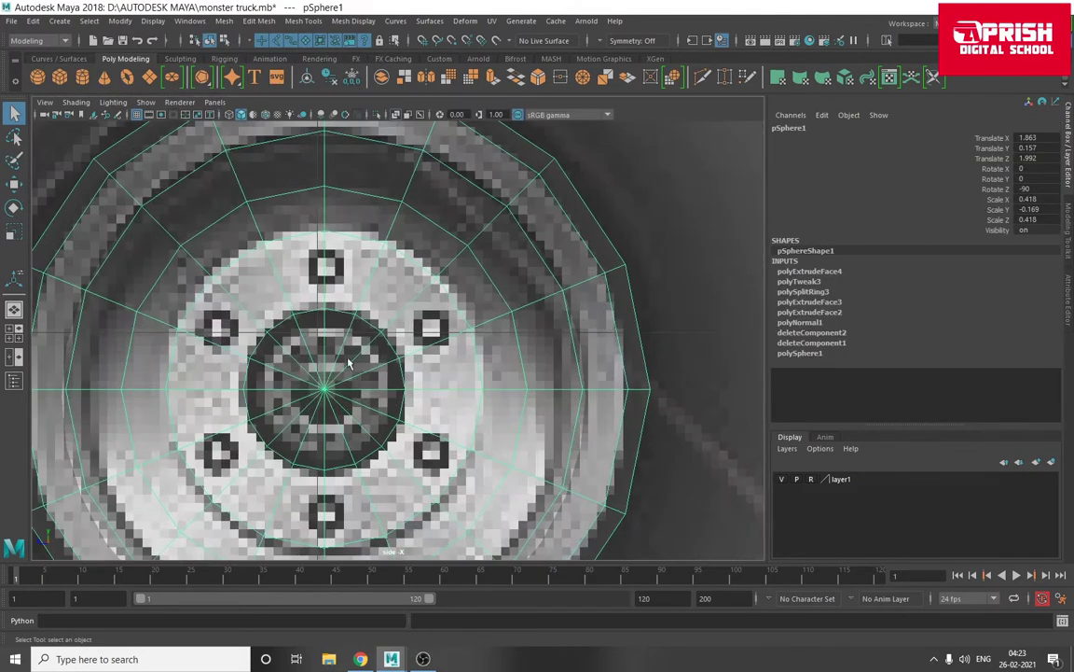
right_drag(291, 355, 289, 325)
double_click(285, 338)
right_click(291, 355)
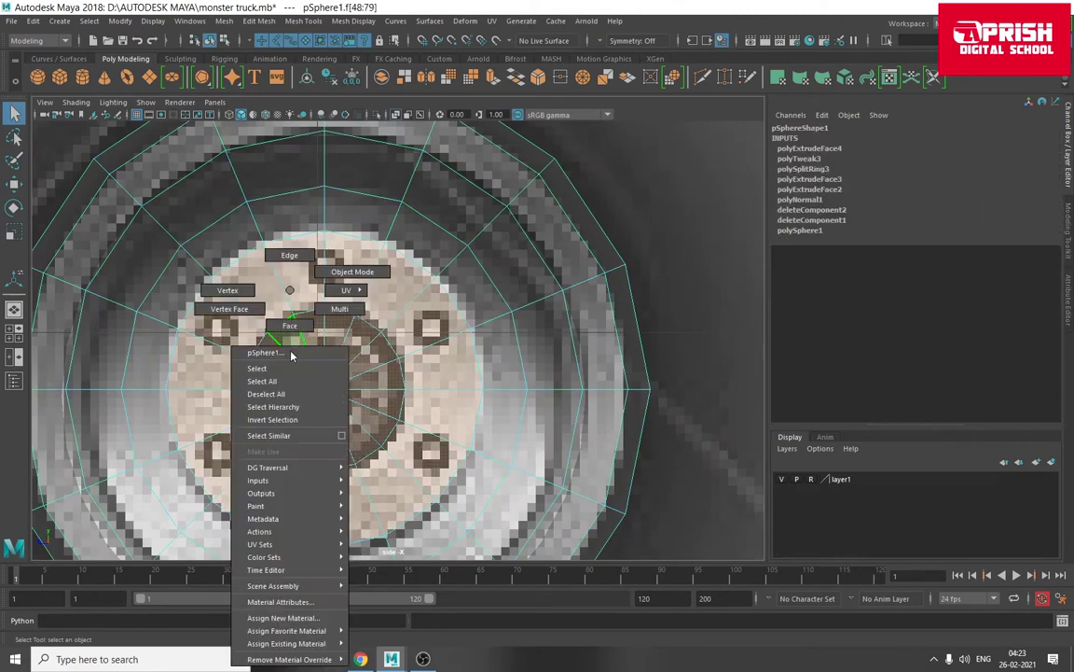
click(289, 255)
click(294, 356)
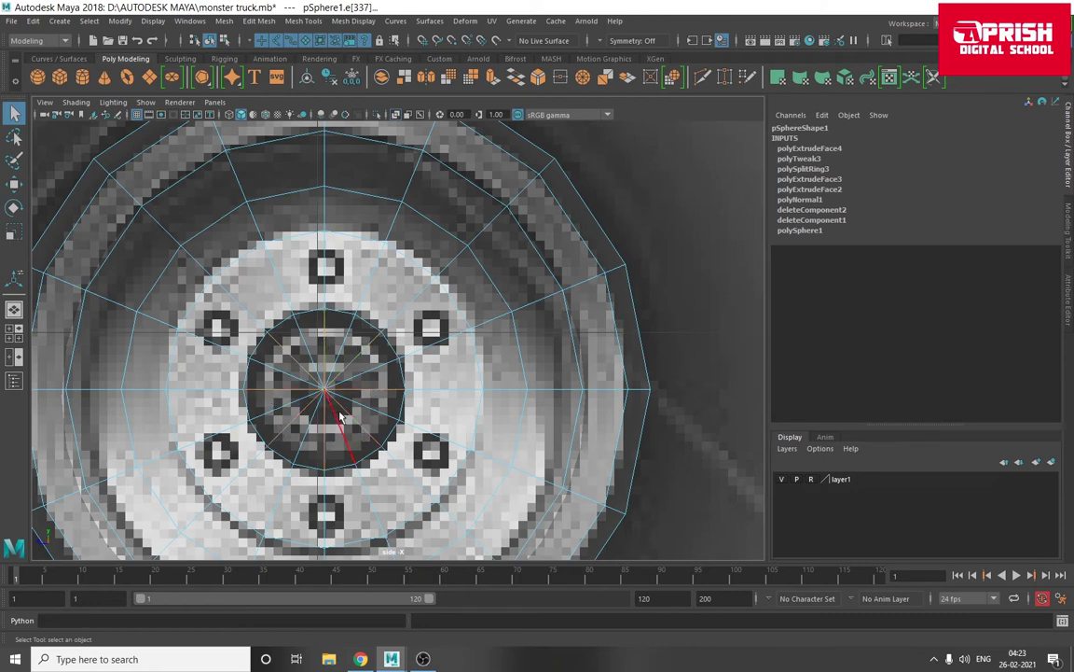
key(Delete)
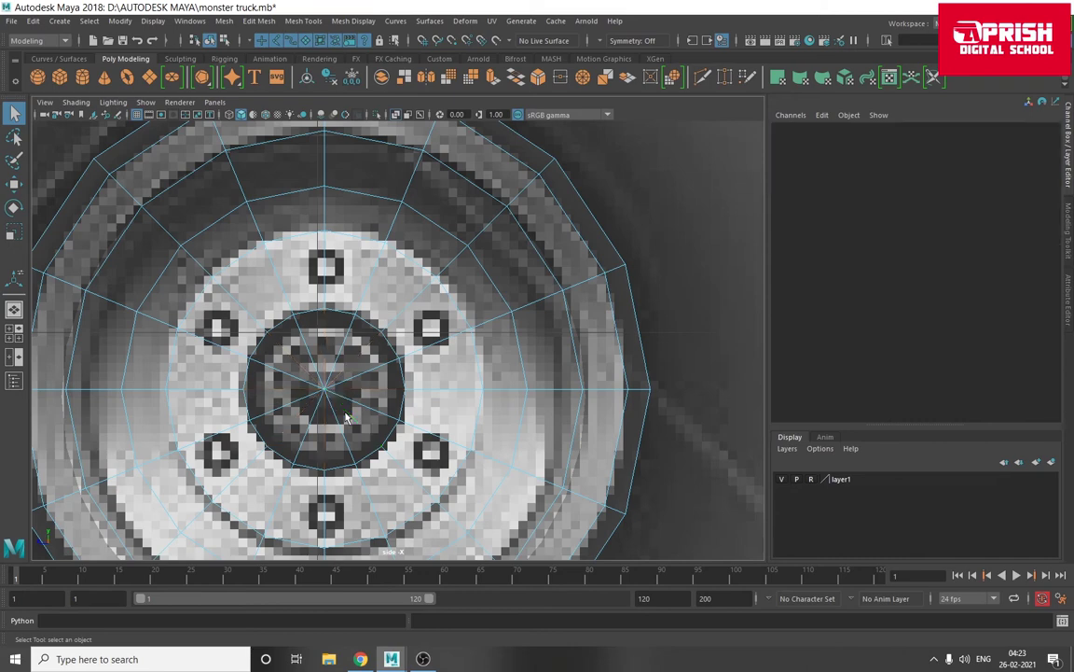
- Extrude the centre cap faces and push them inward into the wheel
right_drag(316, 357, 286, 316)
click(345, 418)
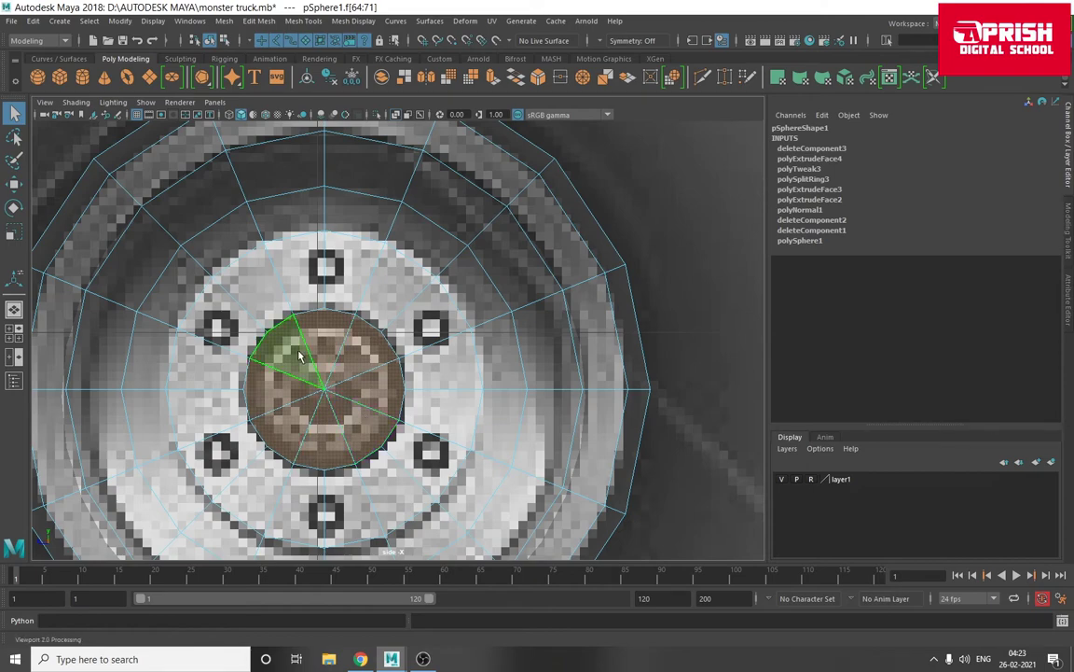
key(space)
key(space)
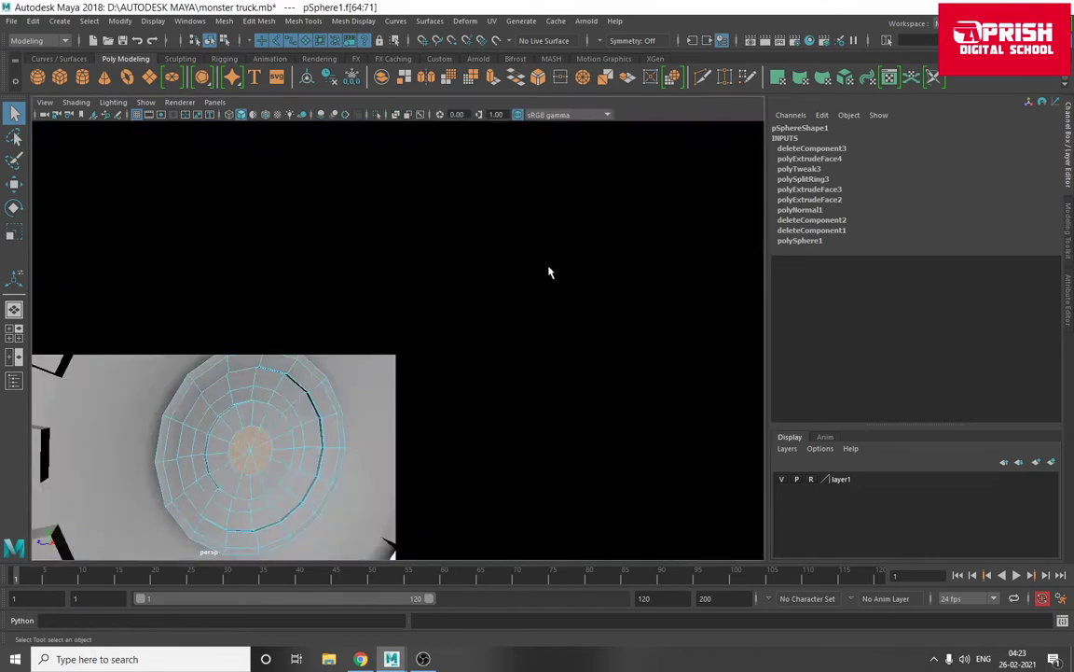
mouse_move(549, 271)
alt+mouse_down()
mouse_move(298, 311)
mouse_move(424, 141)
alt+mouse_up()
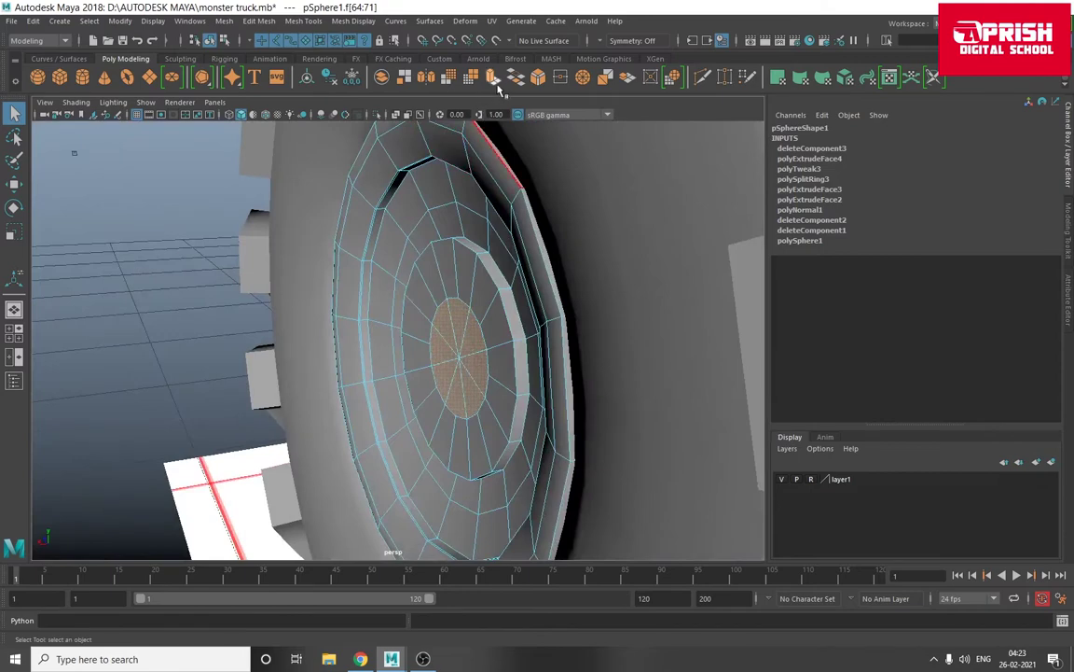
key(ctrl+e)
alt+drag(426, 410, 544, 338)
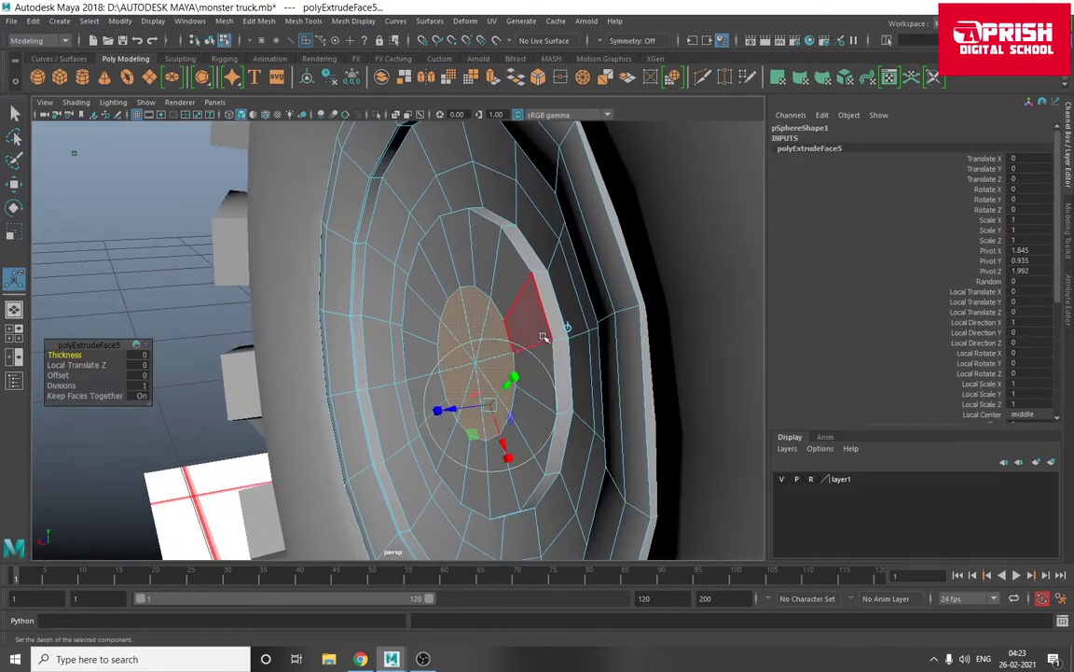
click(461, 375)
drag(438, 369, 455, 369)
- Extrude the centre face again, pull it outward, then return to object mode and frame the hubcap
key(ctrl+e)
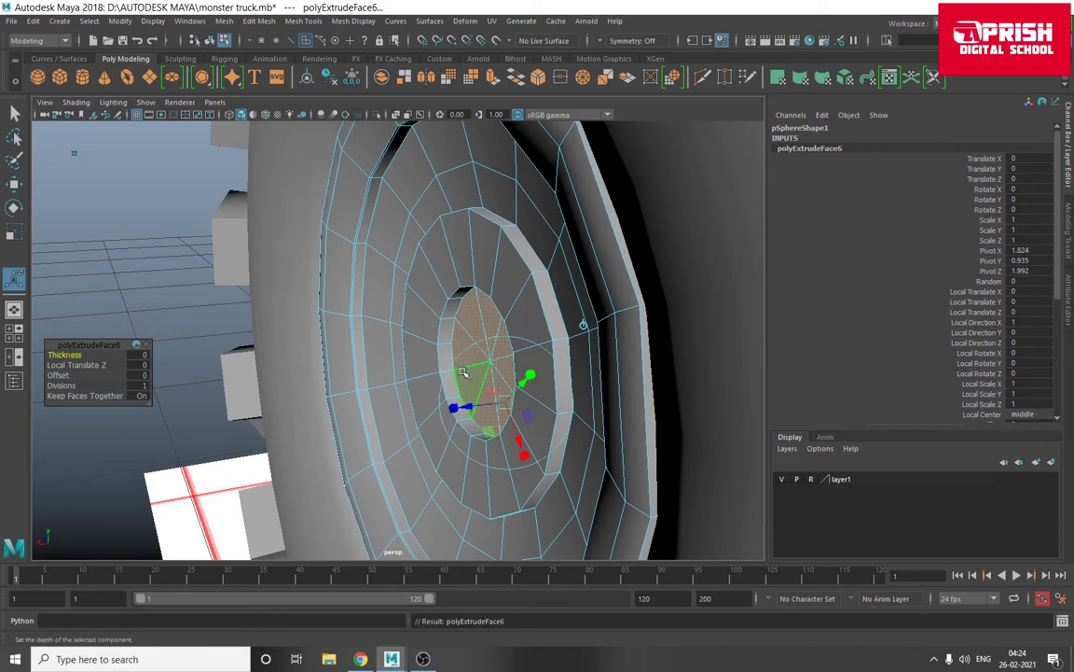
click(583, 326)
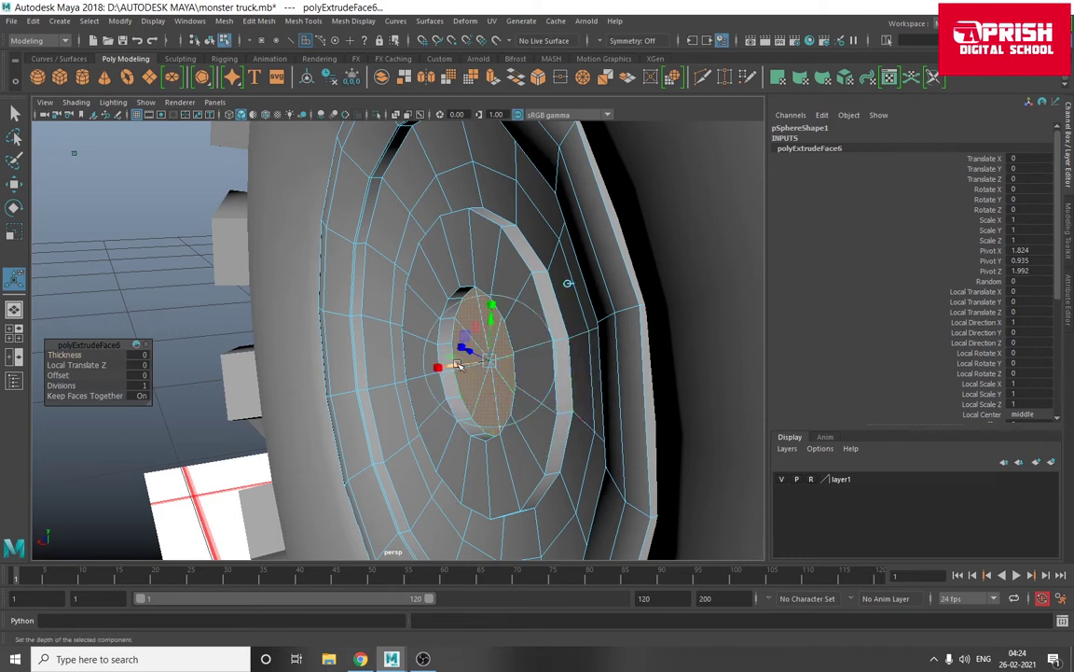
drag(457, 364, 438, 369)
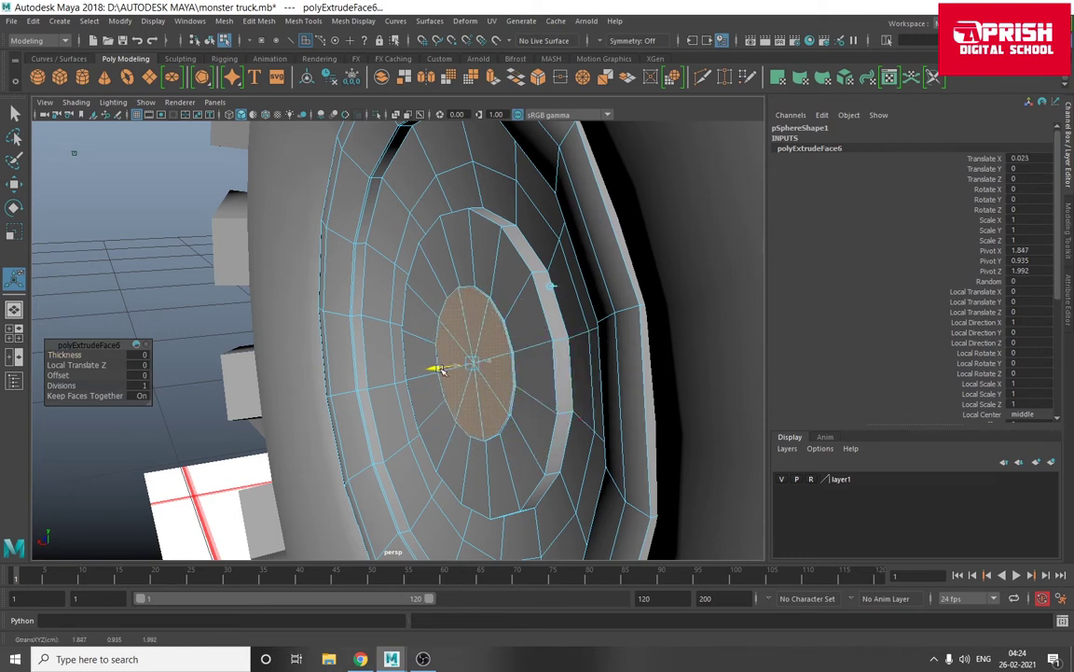
key(w)
key(q)
key(F8)
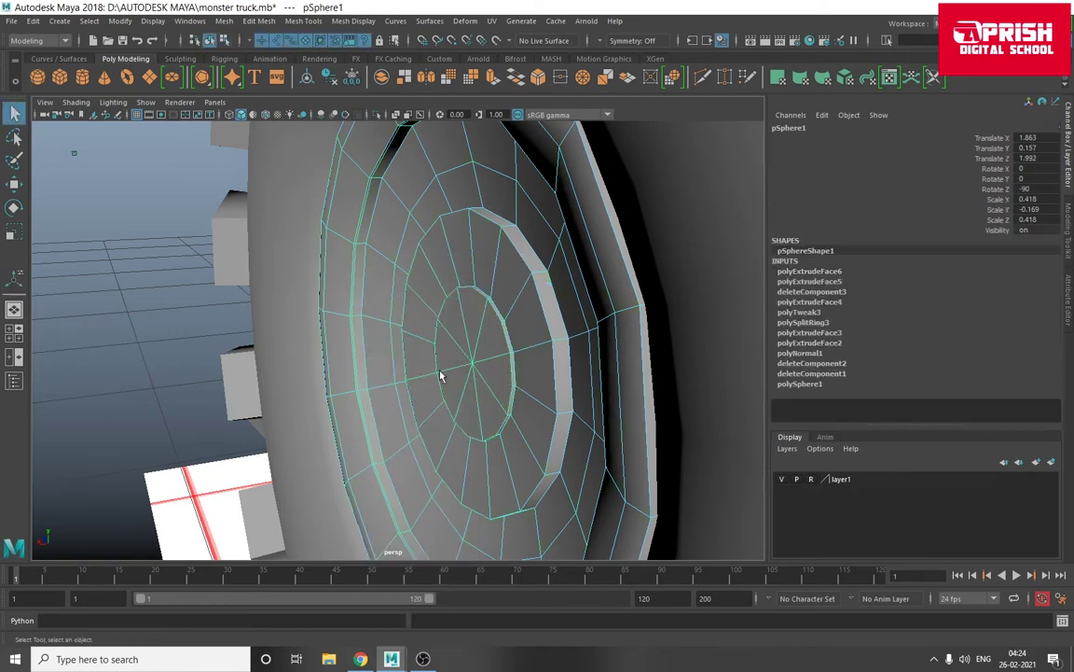
key(f)
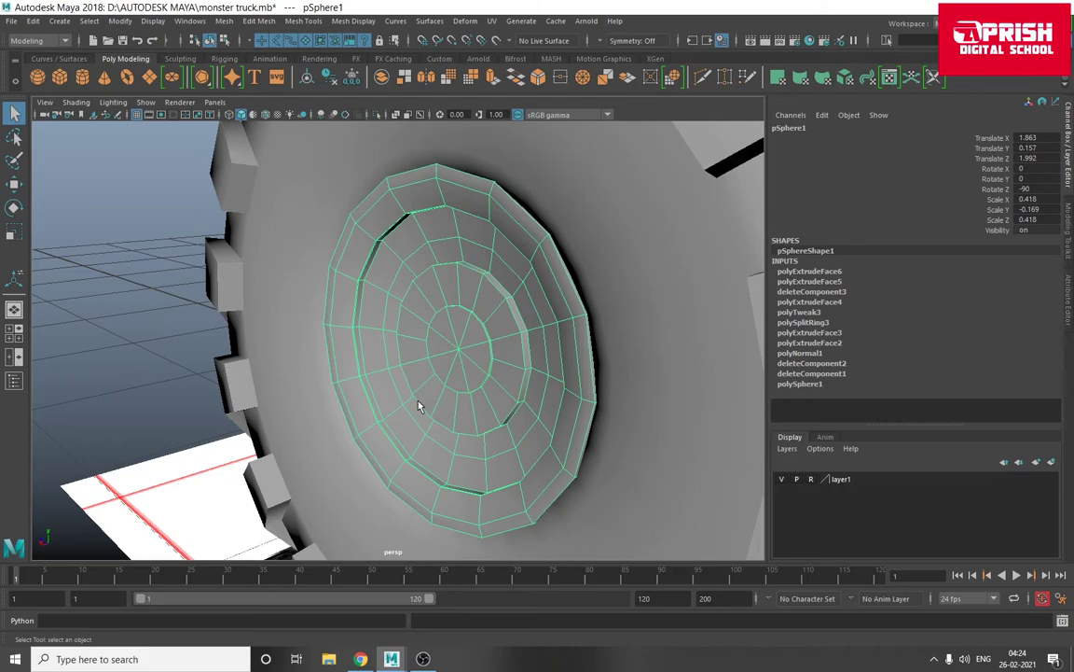
- Reselect the hubcap sphere and show it as its faceted base mesh, zoomed on the rim
mouse_move(418, 407)
alt+mouse_down()
mouse_move(165, 252)
mouse_move(298, 326)
mouse_move(204, 333)
alt+mouse_up()
click(165, 252)
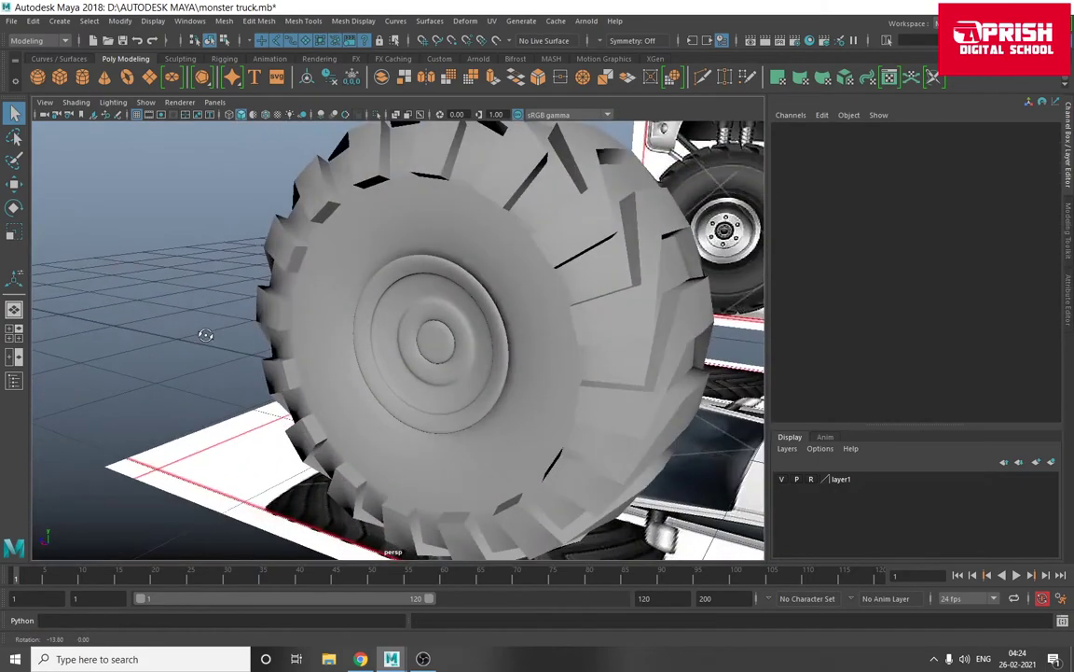
mouse_move(204, 333)
alt+right_down()
mouse_move(292, 355)
mouse_move(449, 331)
mouse_move(460, 297)
alt+right_up()
click(460, 331)
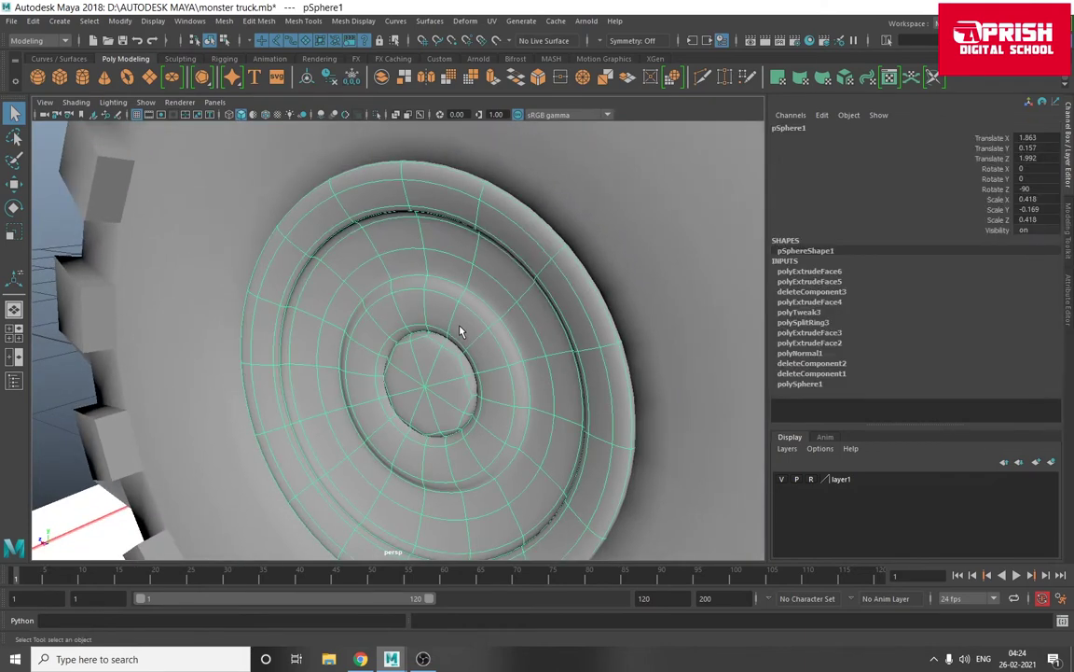
key(1)
alt+right_drag(393, 314, 434, 298)
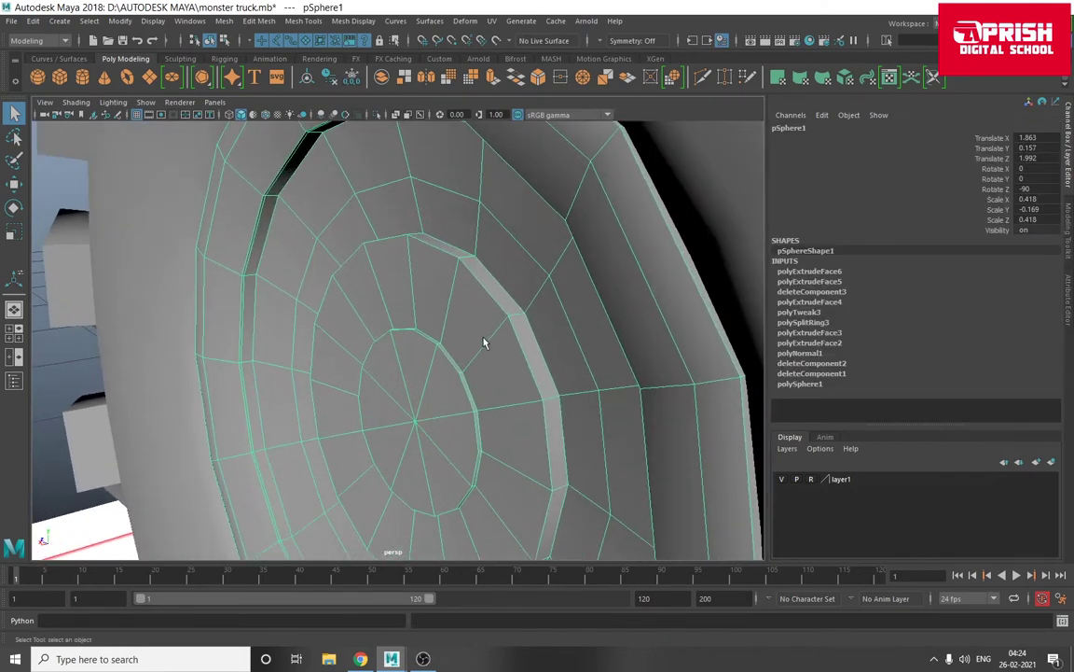
- Insert an edge loop around the hubcap's raised ring and turn smooth preview back on
click(295, 22)
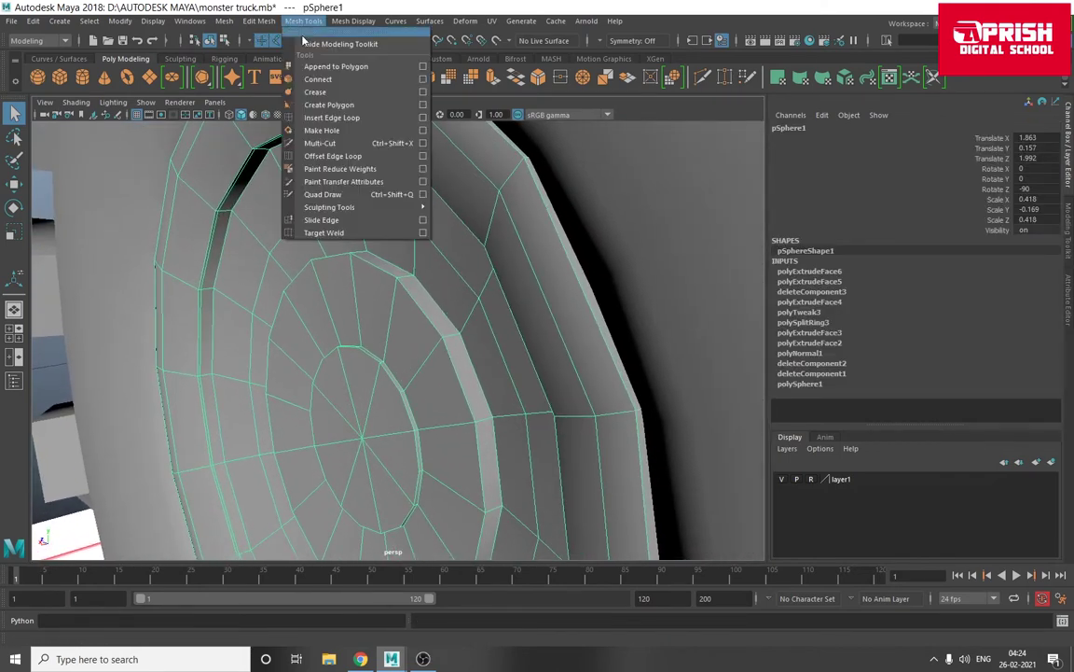
click(331, 118)
mouse_move(377, 331)
alt+mouse_down()
mouse_move(382, 289)
mouse_move(371, 285)
mouse_move(354, 382)
mouse_move(444, 395)
alt+mouse_up()
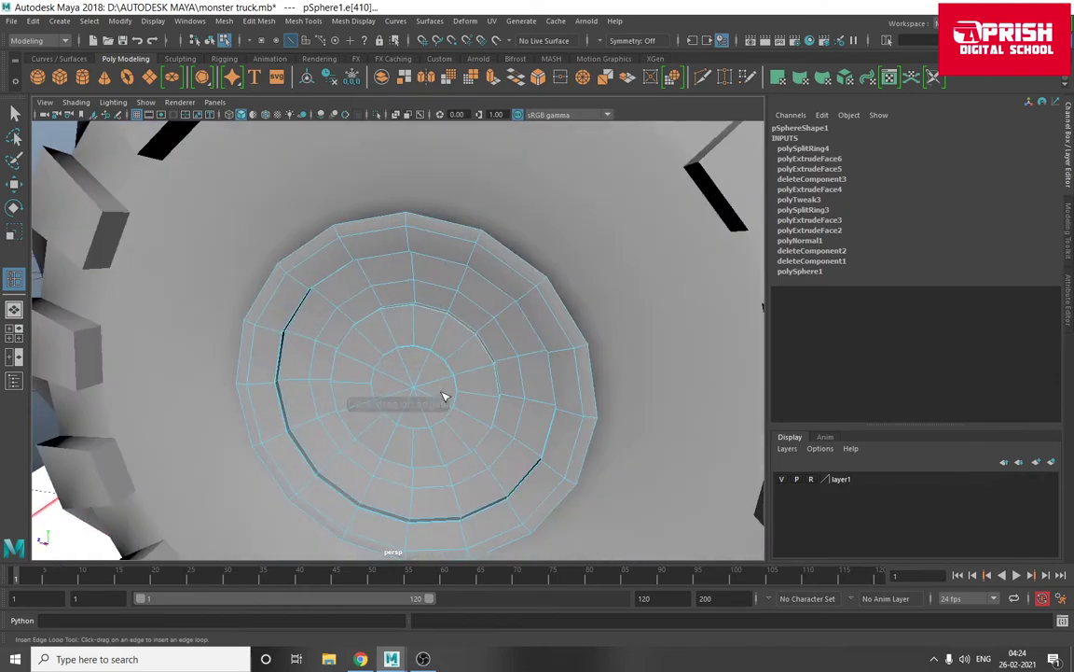
key(3)
click(14, 184)
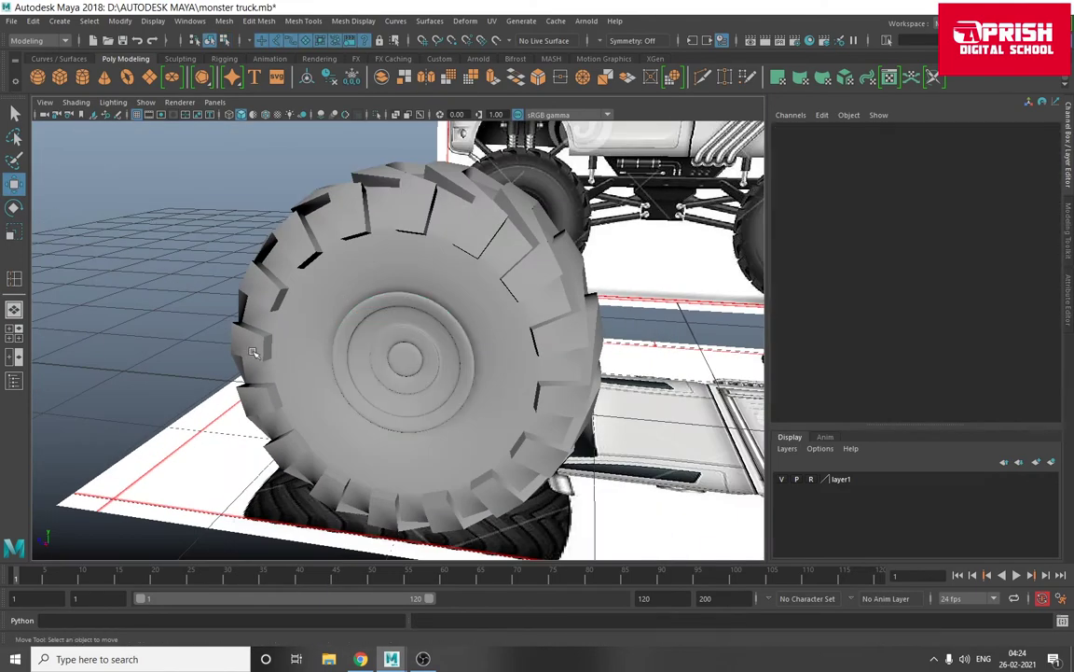
mouse_move(251, 352)
alt+mouse_down()
mouse_move(321, 327)
mouse_move(229, 339)
alt+mouse_up()
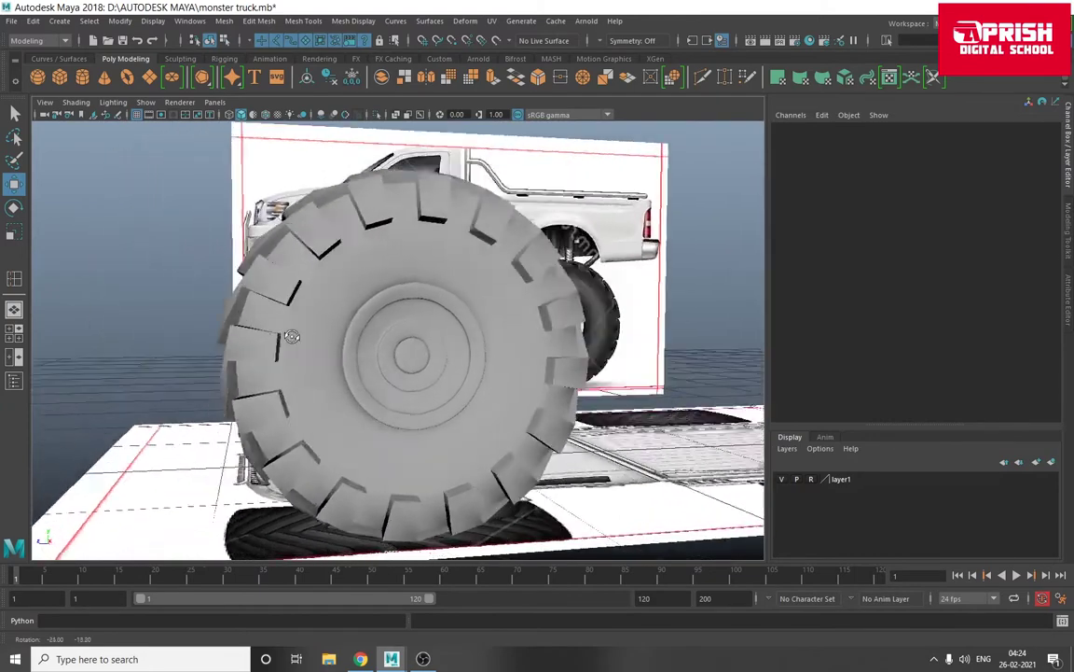
mouse_move(179, 336)
alt+right_down()
mouse_move(526, 432)
mouse_move(373, 378)
alt+right_up()
- Extrude the hubcap's eight centre cap faces f[64:71] with a small Local Translate Z
click(373, 378)
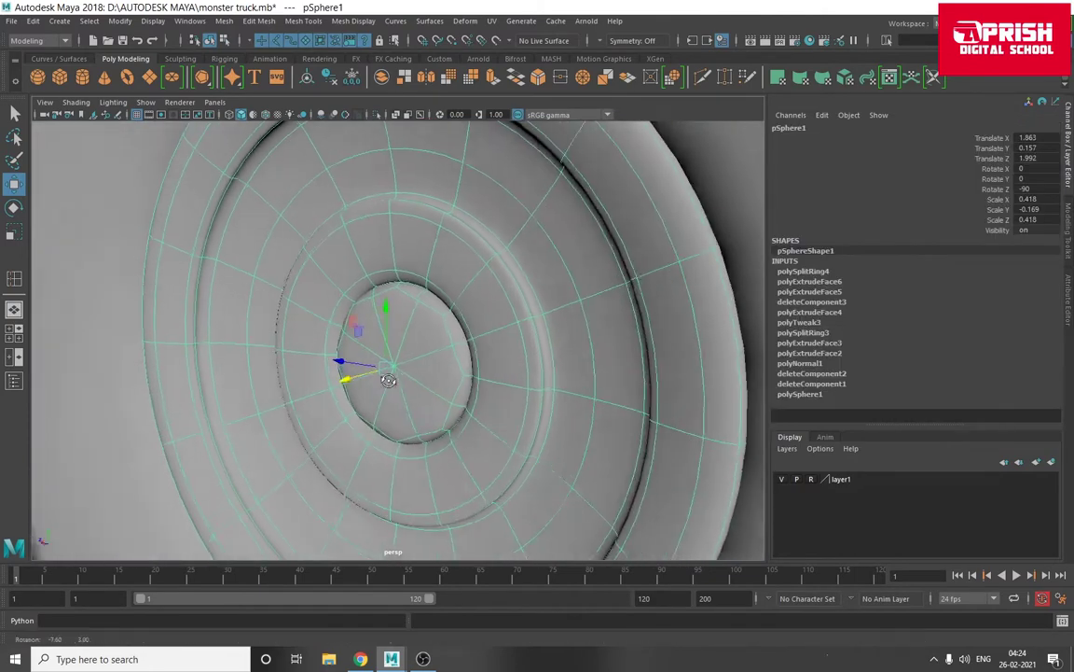
right_drag(411, 289, 412, 322)
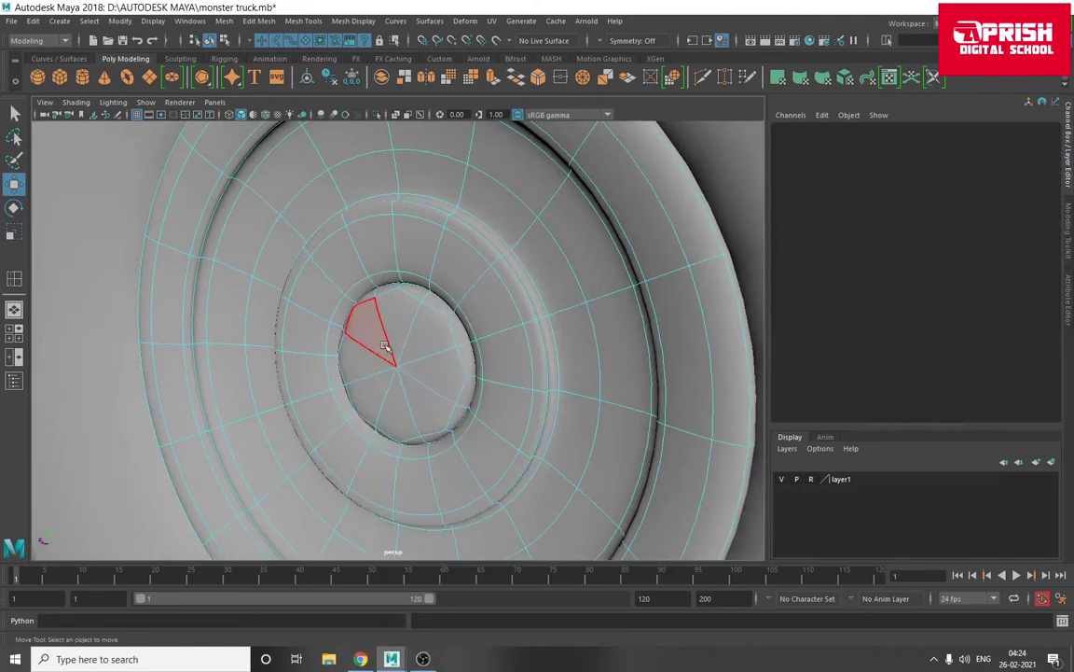
drag(349, 314, 397, 384)
middle_drag(363, 377, 355, 379)
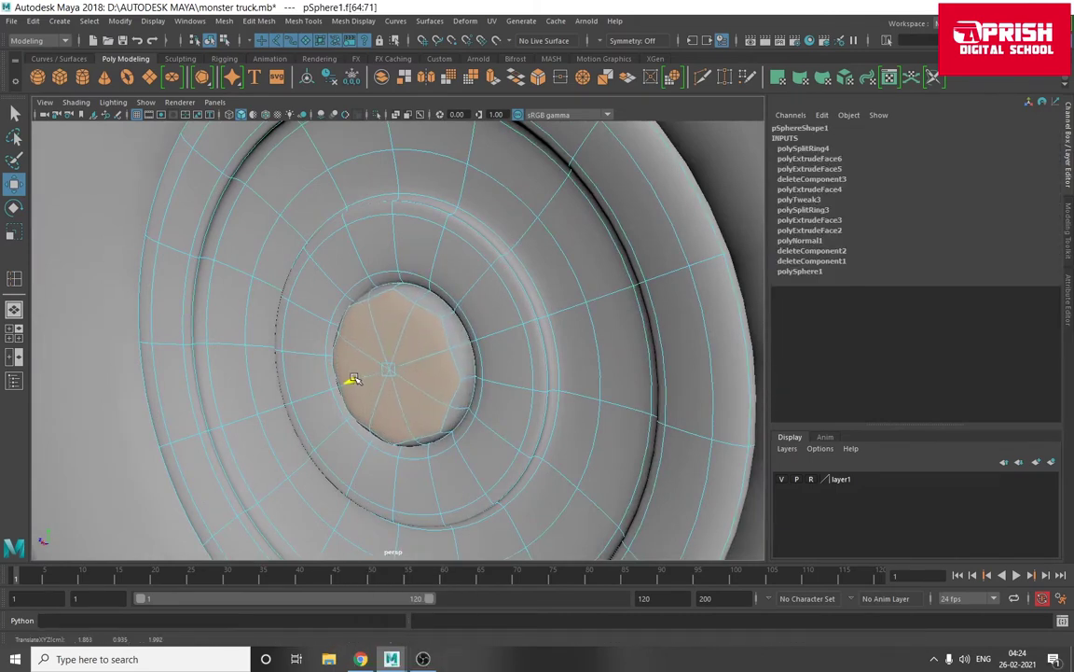
scroll(314, 379, down, 5)
mouse_move(314, 379)
alt+mouse_down()
mouse_move(532, 378)
mouse_move(511, 389)
mouse_move(496, 356)
alt+mouse_up()
click(492, 78)
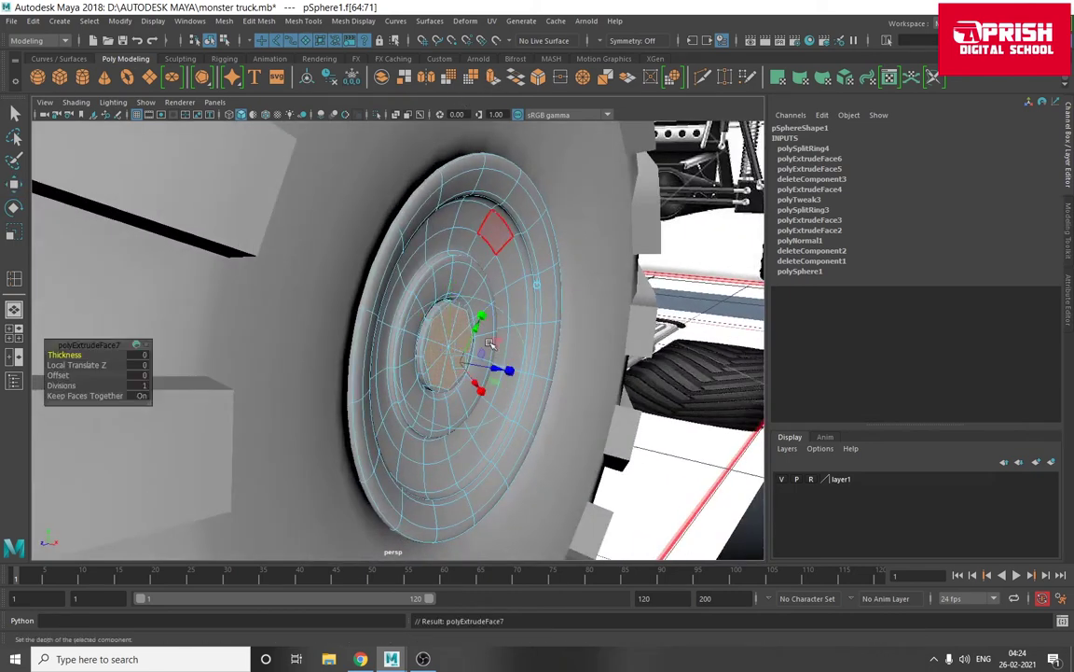
middle_drag(494, 380, 487, 369)
key(ctrl+z)
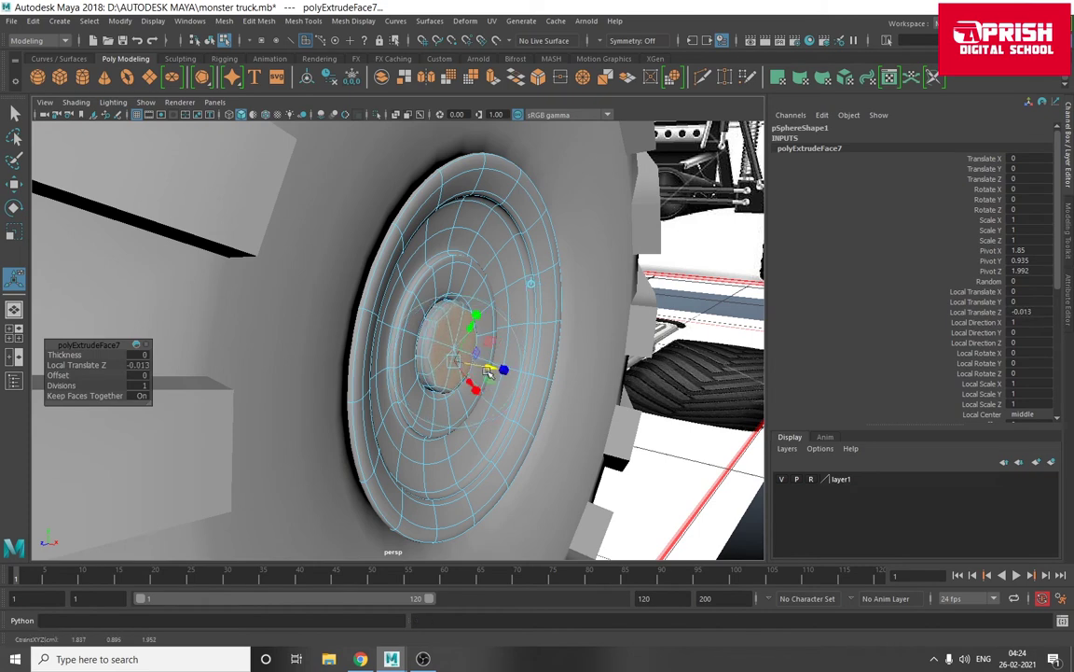
- Move hubcap edge e[370] outward to reshape the centre cap rim
mouse_move(504, 256)
alt+mouse_down()
mouse_move(463, 415)
mouse_move(360, 356)
alt+mouse_up()
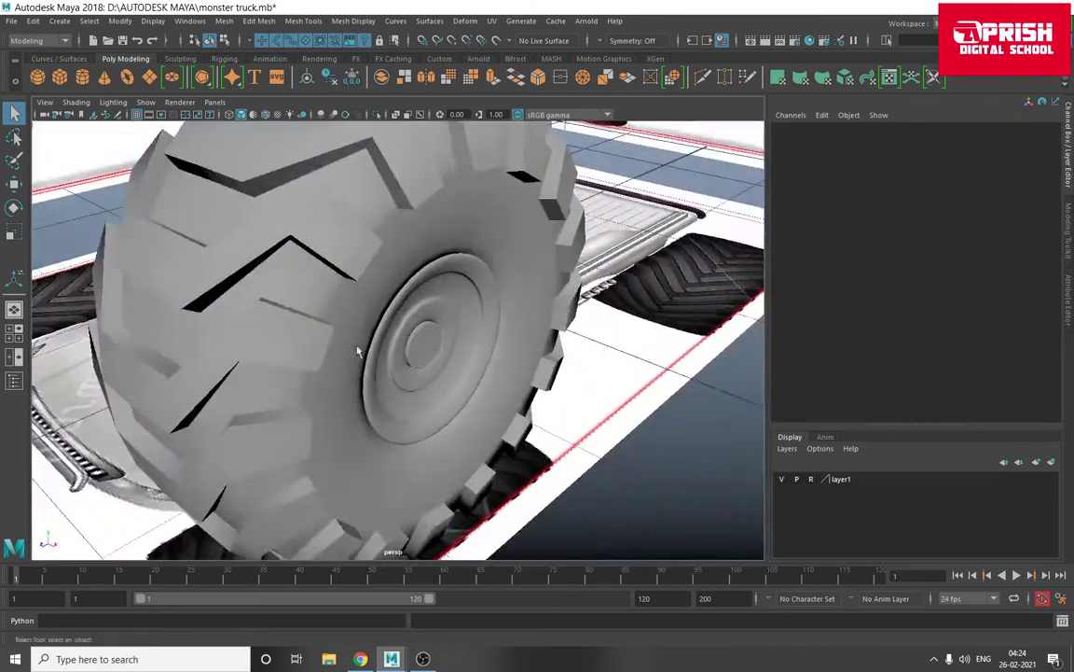
alt+right_drag(361, 356, 669, 467)
alt+drag(668, 467, 434, 358)
click(434, 357)
alt+right_drag(384, 367, 438, 383)
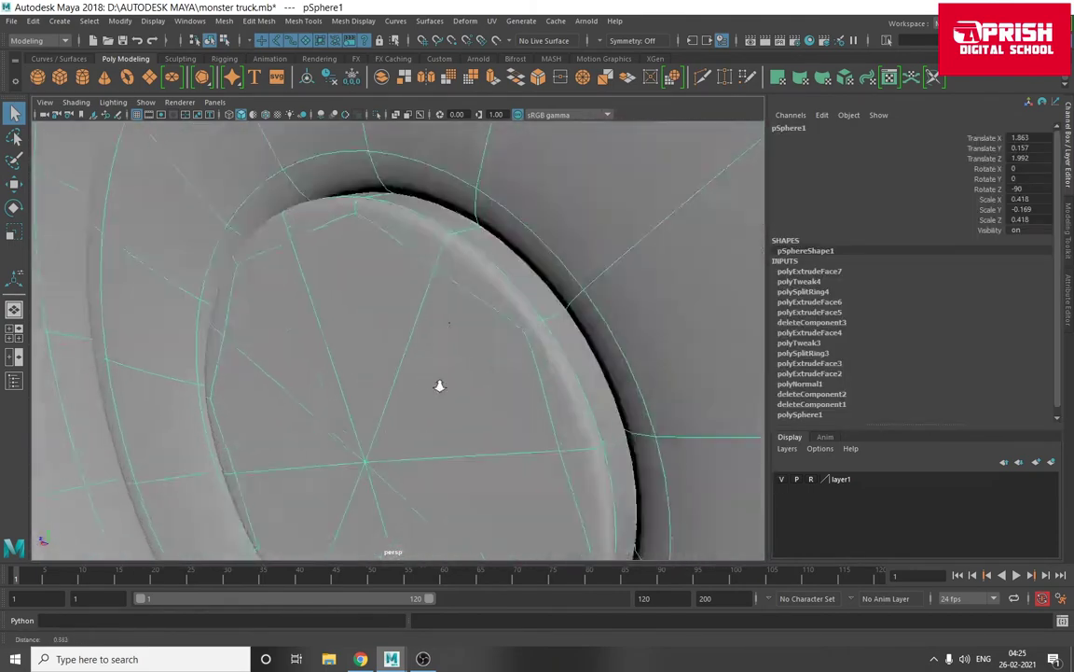
mouse_move(438, 383)
alt+mouse_down()
mouse_move(453, 375)
mouse_move(387, 377)
mouse_move(395, 341)
mouse_move(383, 323)
alt+mouse_up()
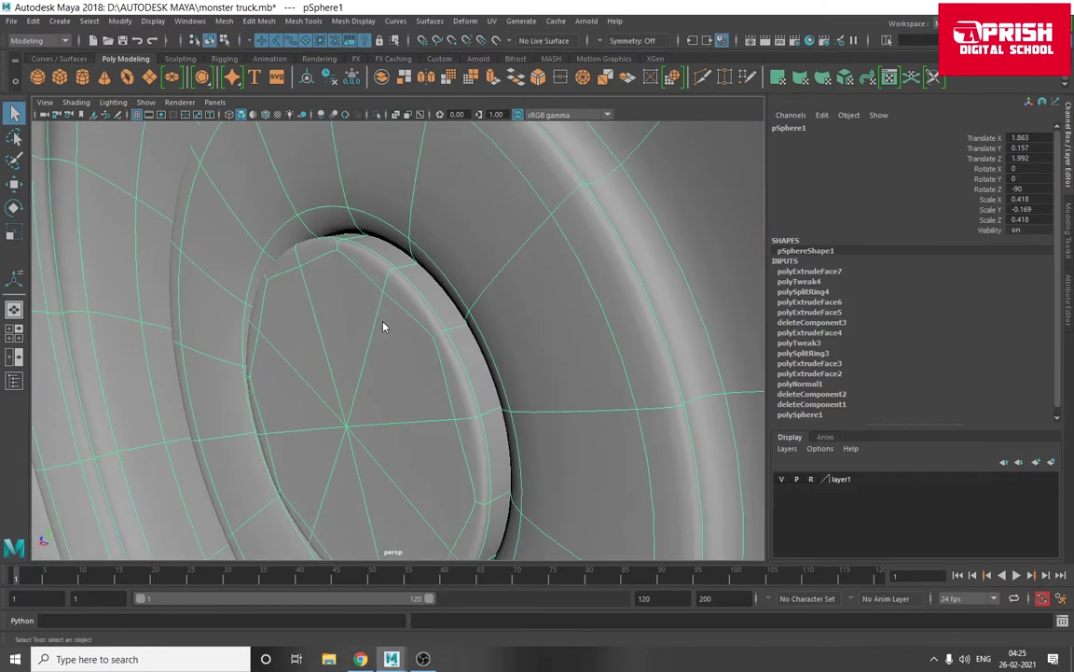
key(F10)
click(369, 359)
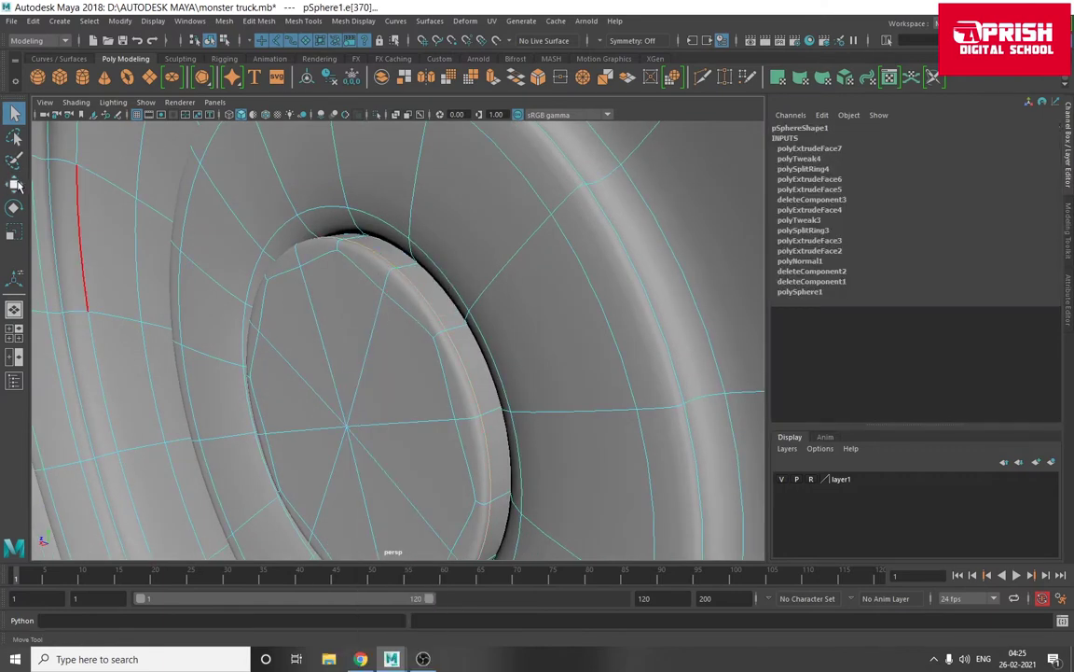
key(w)
mouse_move(292, 444)
mouse_down()
mouse_move(335, 422)
mouse_move(453, 412)
mouse_up()
- Return to object mode, deselect the wheel and bring up the Polygon Primitives list
right_click(349, 290)
click(411, 271)
alt+drag(364, 304, 245, 334)
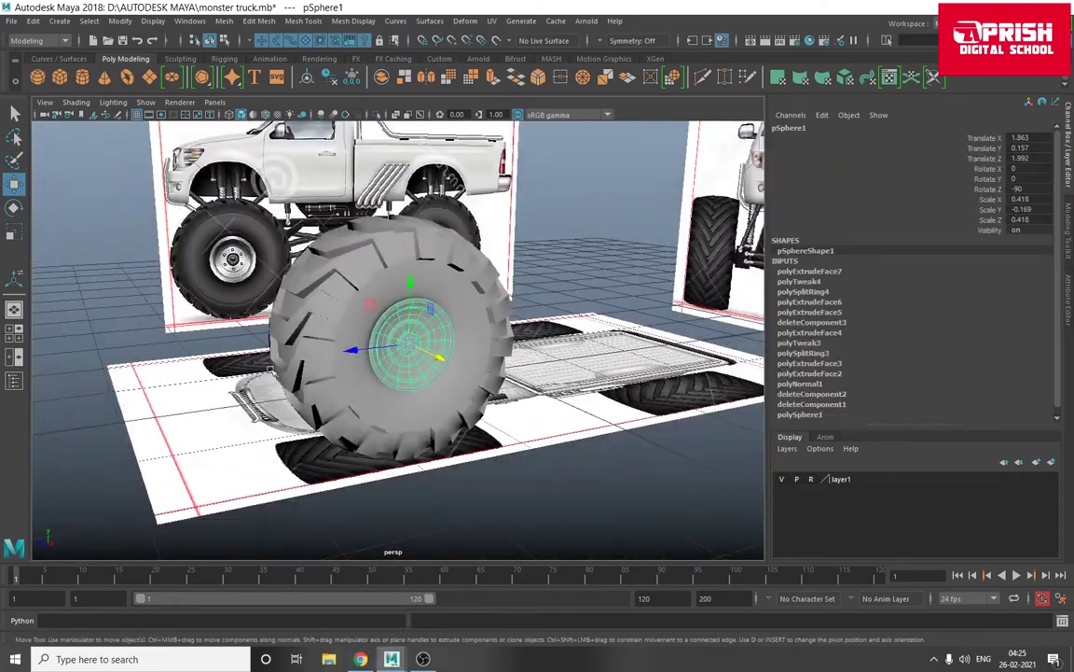
click(93, 336)
scroll(295, 390, up, 3)
alt+drag(295, 390, 335, 400)
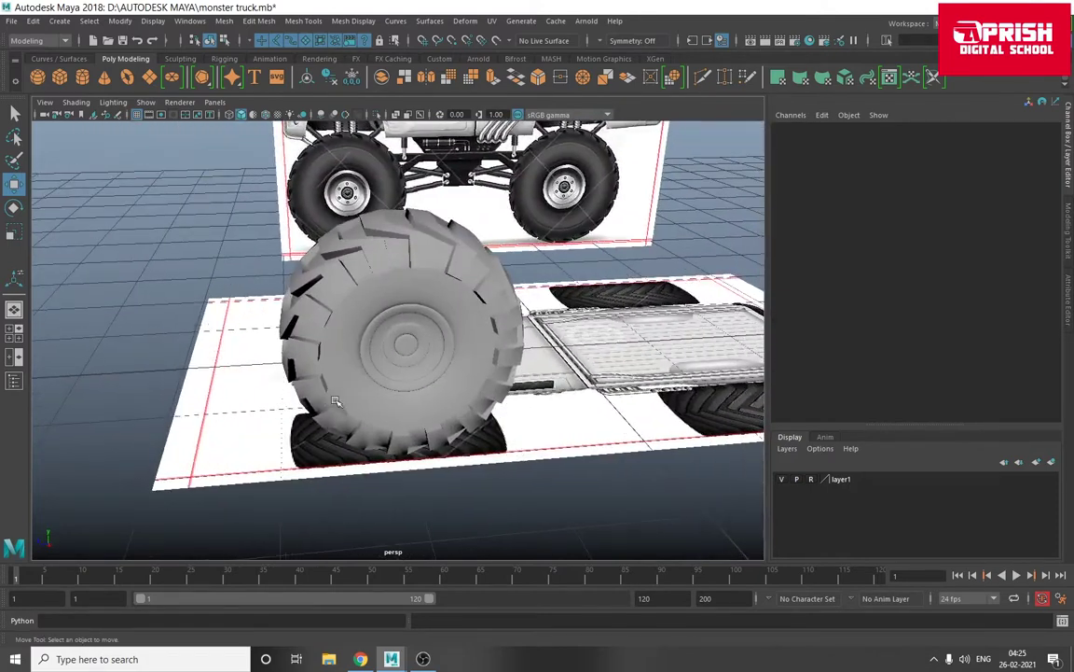
click(62, 21)
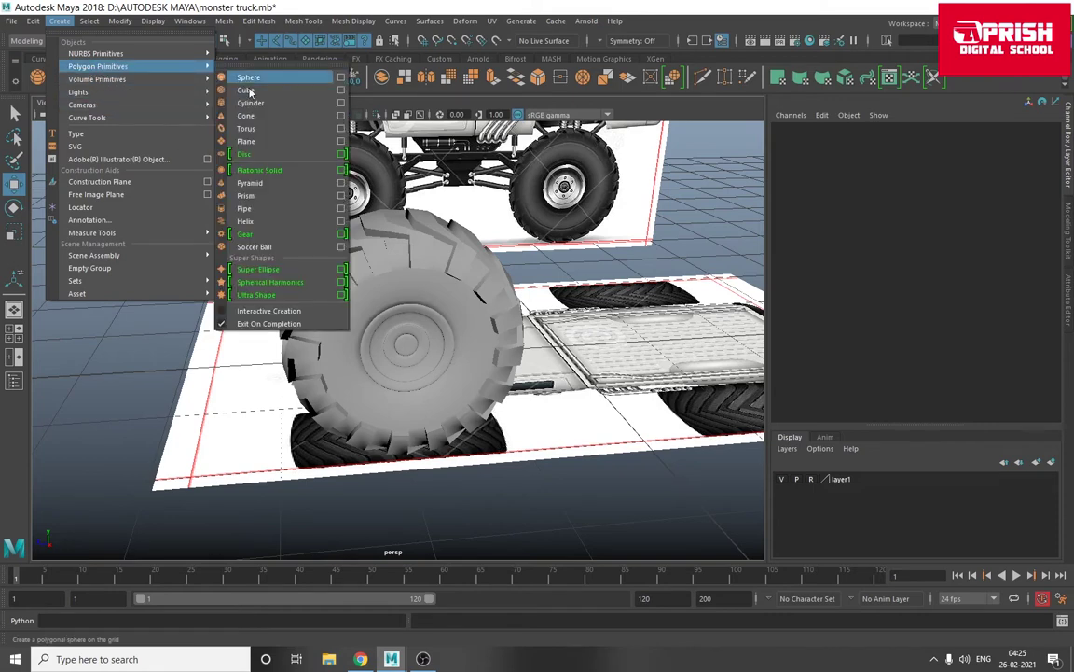
mouse_move(98, 66)
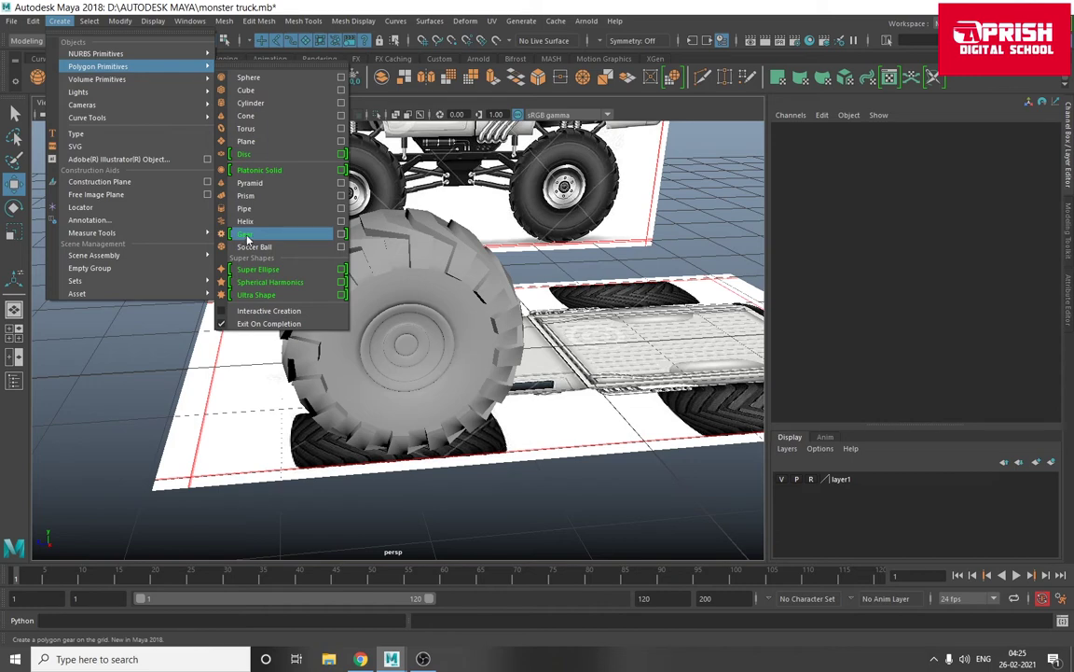
- Create a polygon cylinder with Subdivisions Axis set to 6, replacing a stray super shape
click(229, 267)
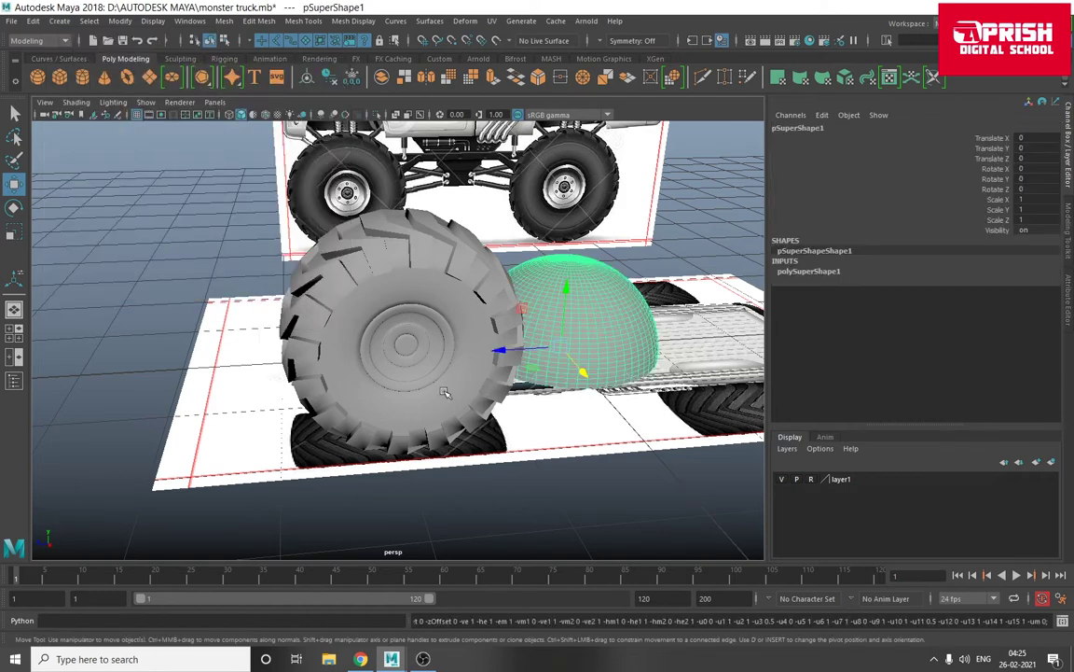
key(Delete)
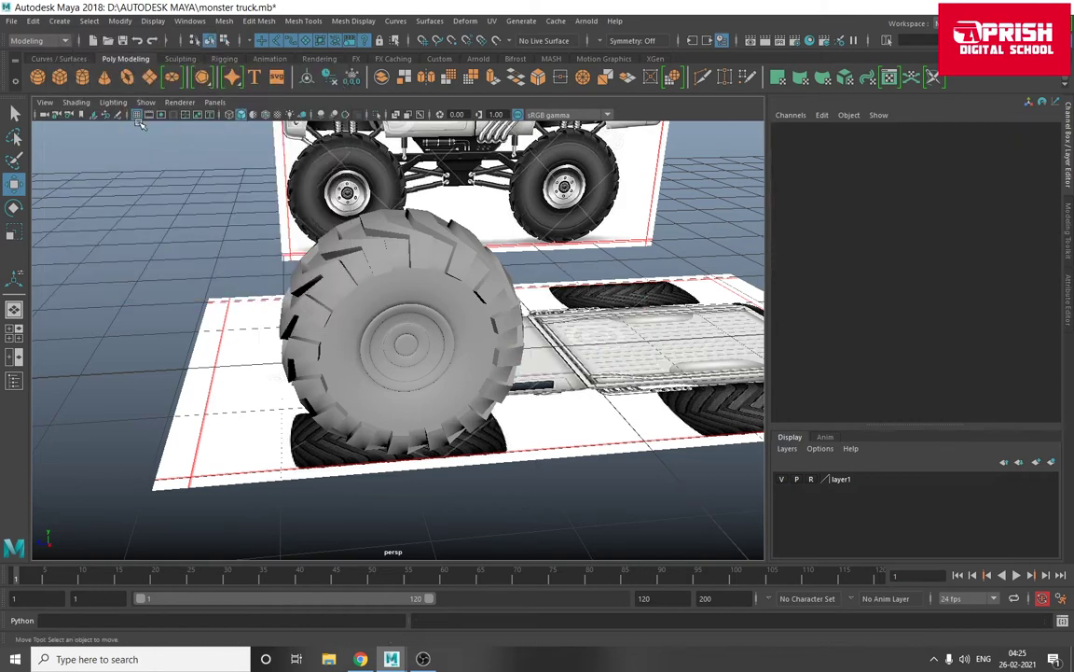
click(58, 22)
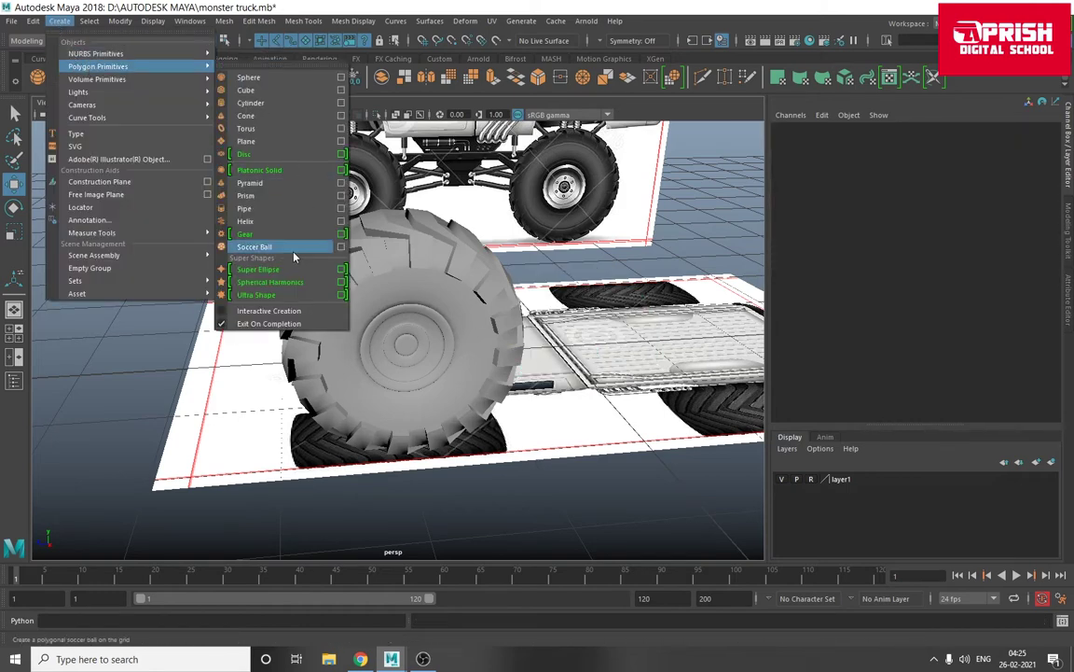
click(249, 103)
click(804, 271)
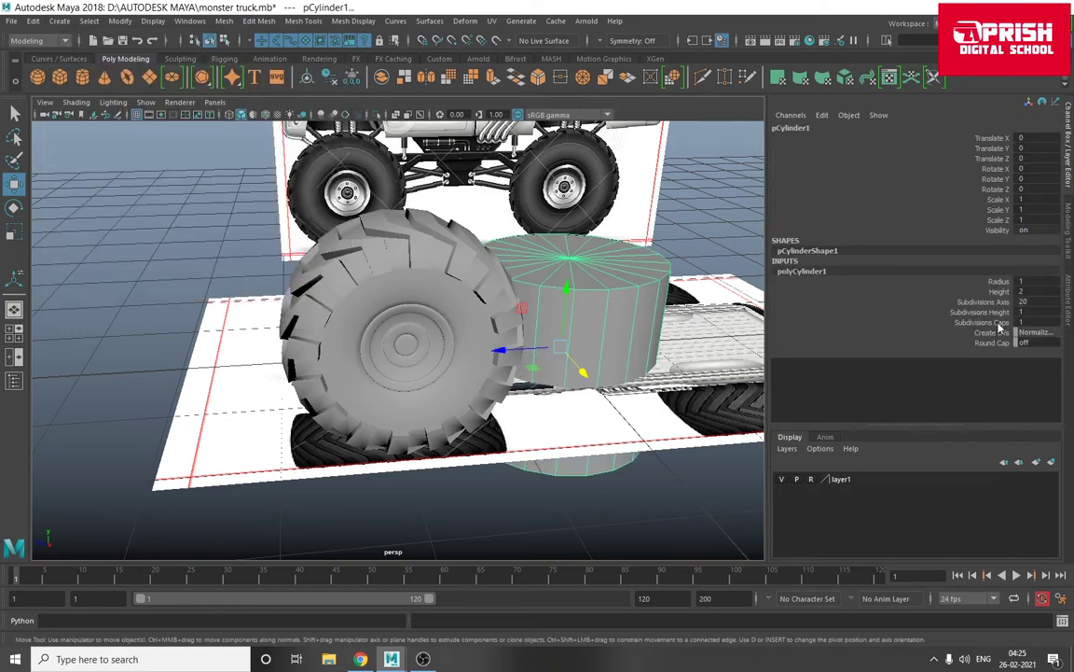
click(984, 301)
middle_drag(634, 368, 527, 371)
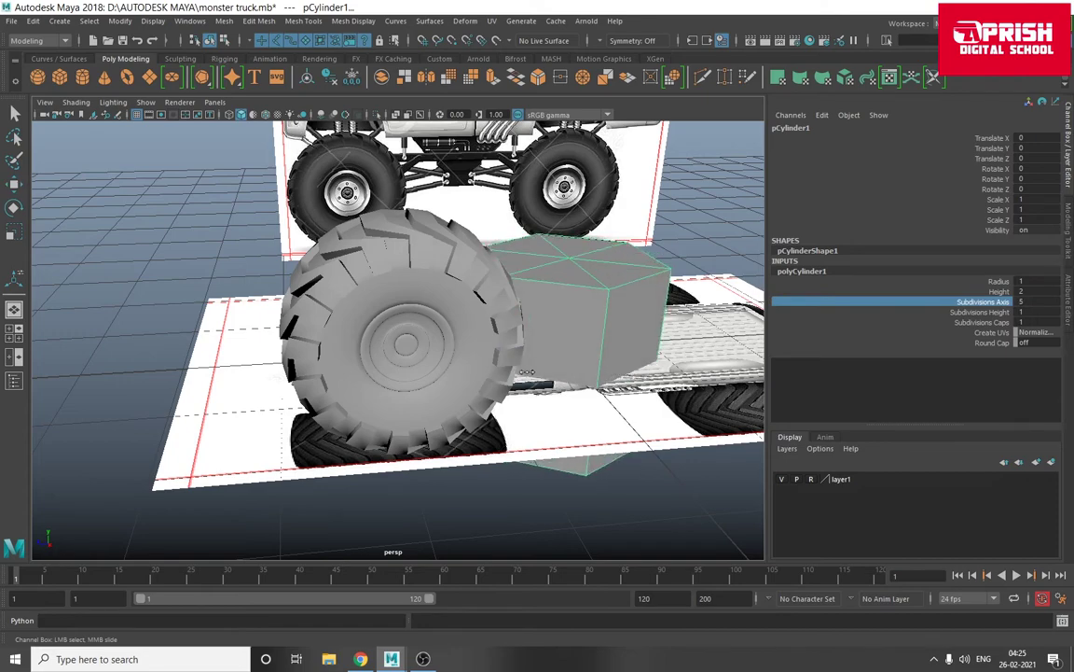
- Rotate the cylinder to Rotate Z 90 and switch to the four-panel layout
alt+drag(603, 338, 392, 308)
click(14, 184)
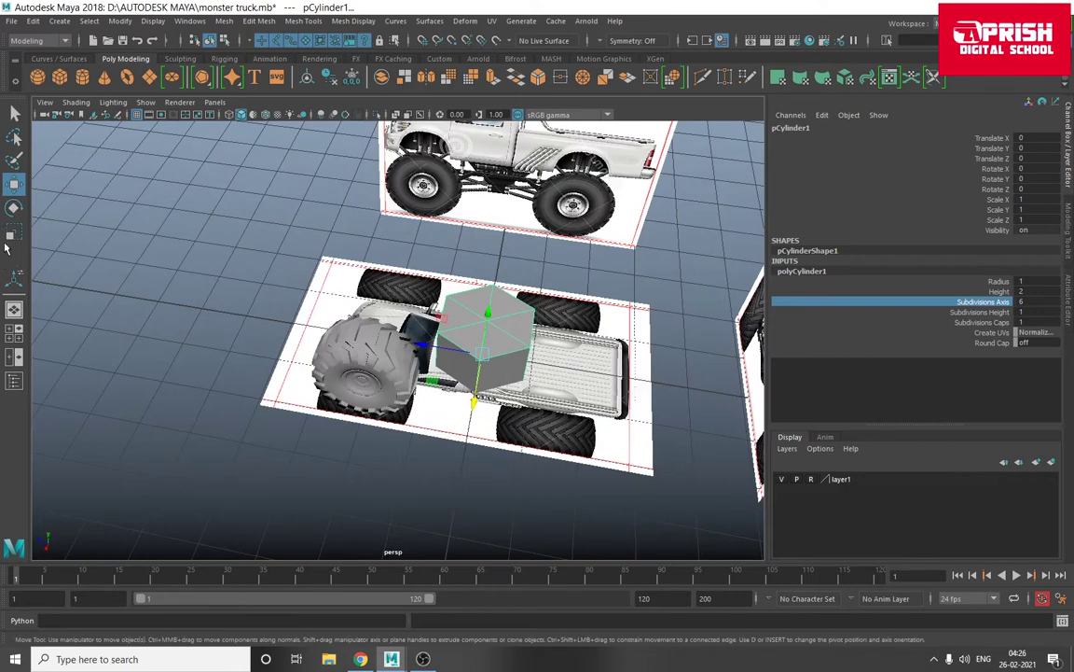
click(14, 207)
drag(522, 312, 536, 373)
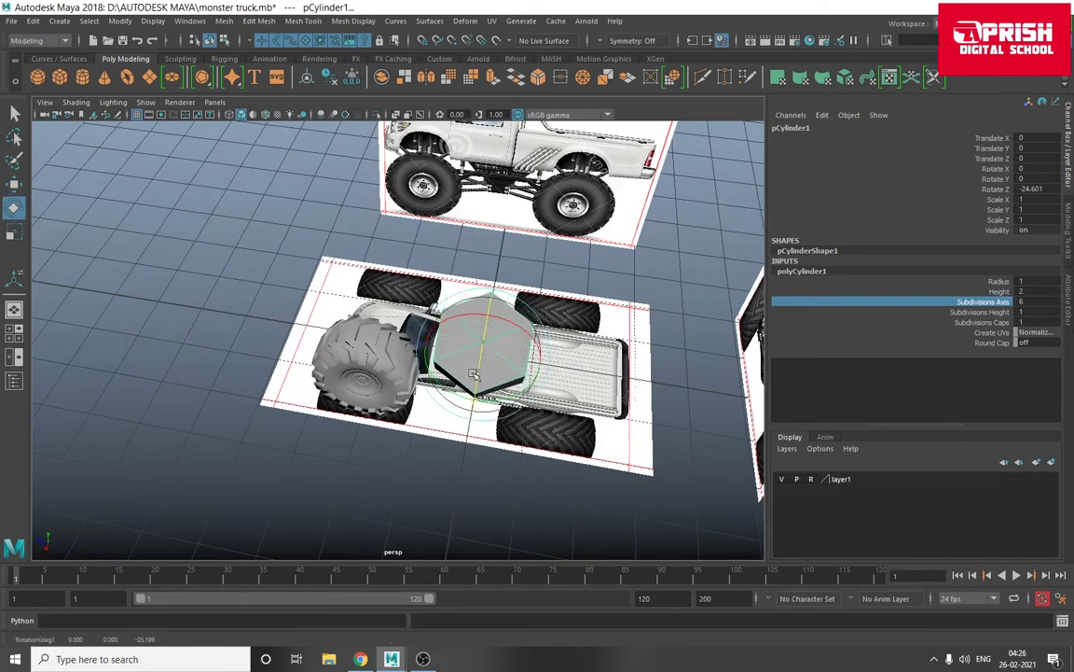
double_click(1026, 188)
text(90)
key(Return)
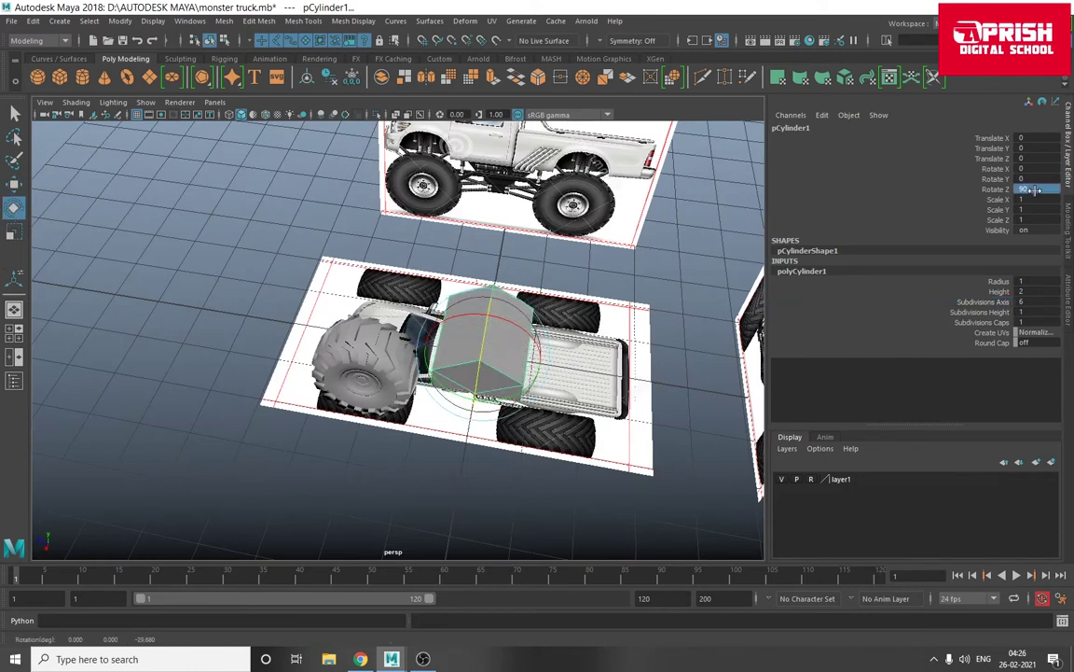
key(space)
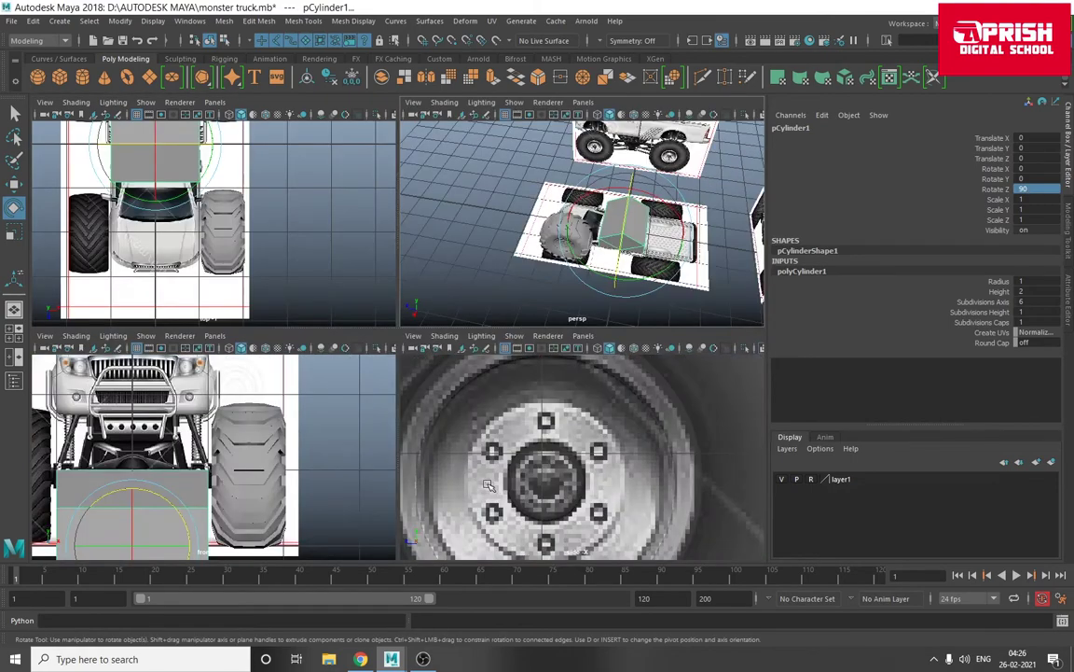
- In the side view, move the six-sided cylinder onto the reference wheel hub
key(space)
scroll(473, 445, up, 2)
scroll(473, 446, up, 2)
scroll(473, 446, up, 2)
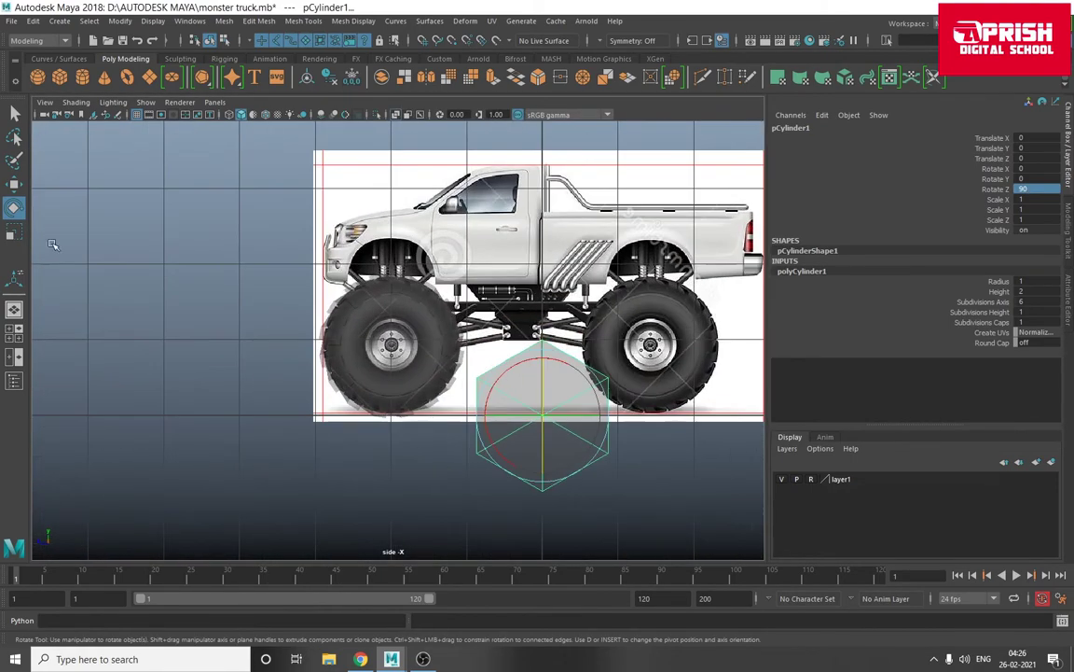
click(14, 184)
mouse_move(534, 417)
mouse_down()
mouse_move(392, 345)
mouse_move(344, 288)
mouse_move(149, 341)
mouse_up()
scroll(401, 337, up, 2)
scroll(401, 337, up, 3)
scroll(410, 331, up, 3)
- Scale the cylinder down evenly to lug-nut size
click(14, 230)
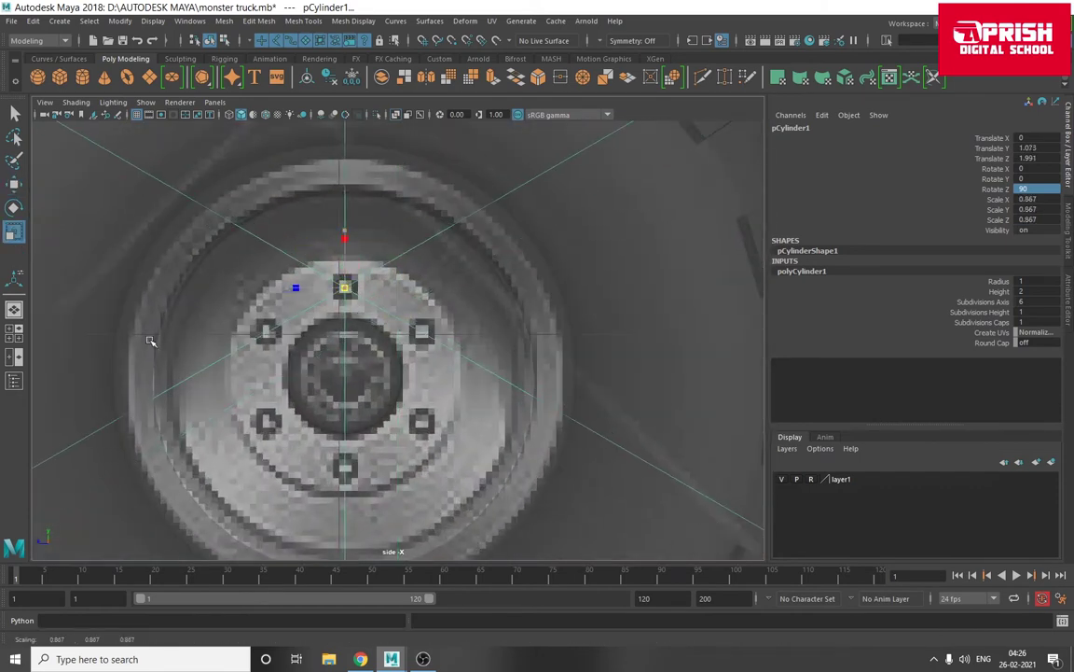
scroll(333, 322, down, 5)
scroll(387, 345, up, 3)
drag(391, 333, 280, 363)
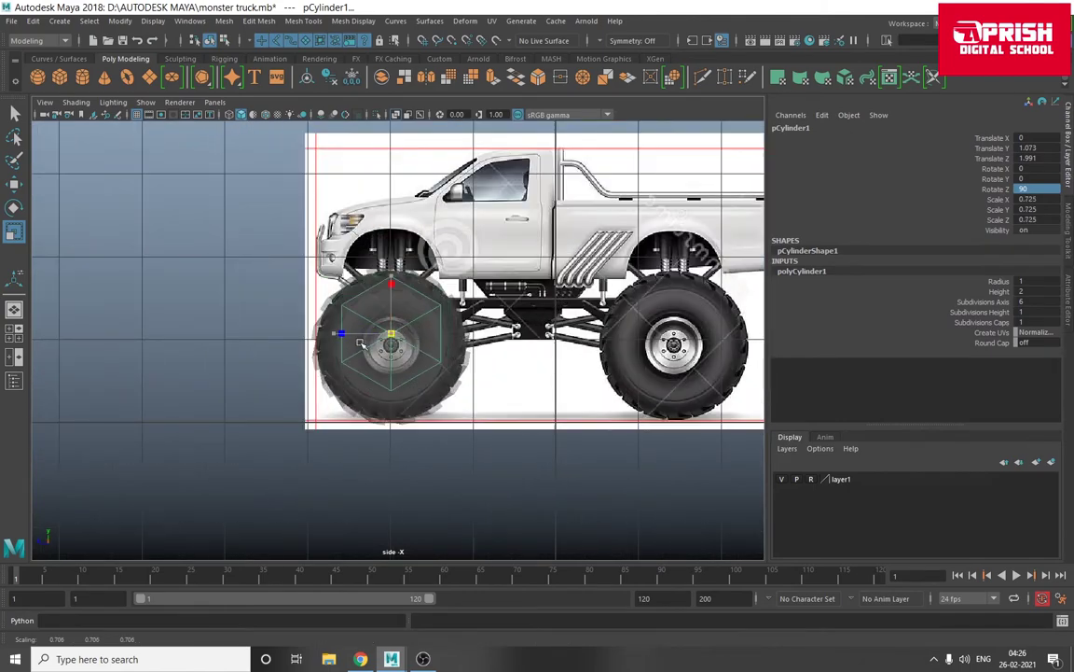
scroll(357, 324, up, 3)
scroll(364, 328, down, 1)
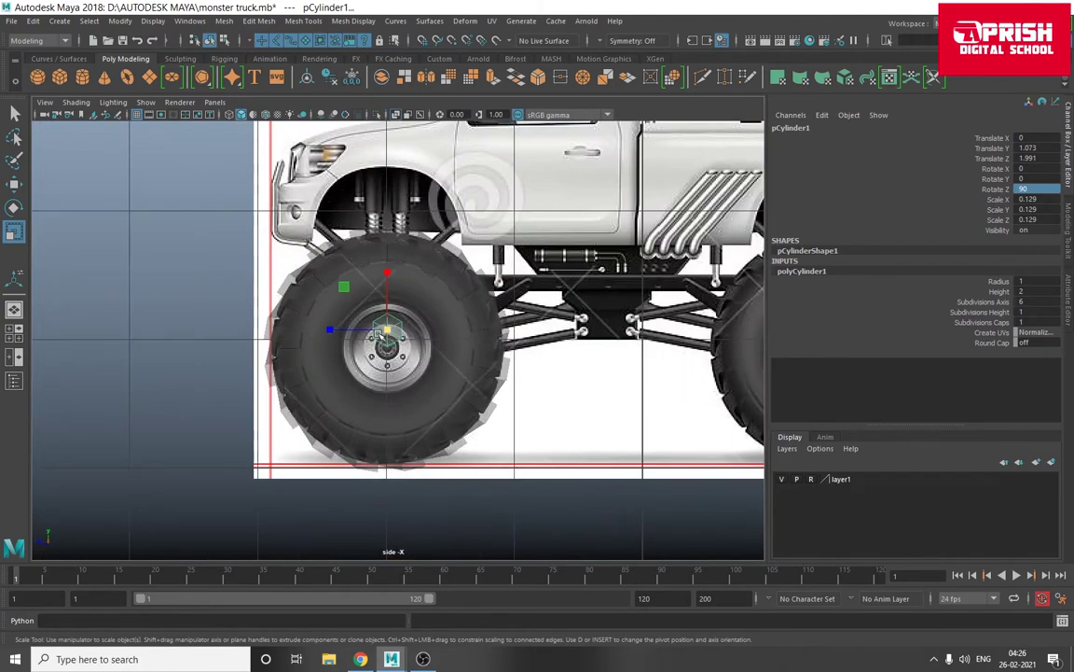
scroll(364, 326, up, 2)
scroll(351, 304, up, 4)
drag(349, 298, 232, 334)
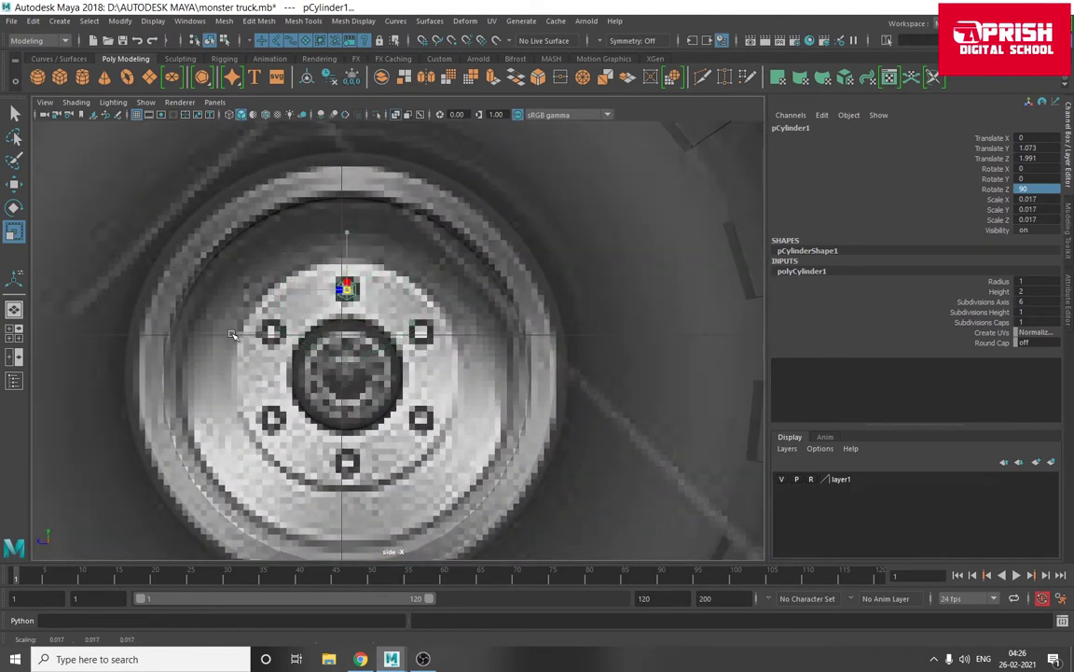
- In perspective, position the nut against the front hub at Translate 1.846, 1.073, 1.991
key(space)
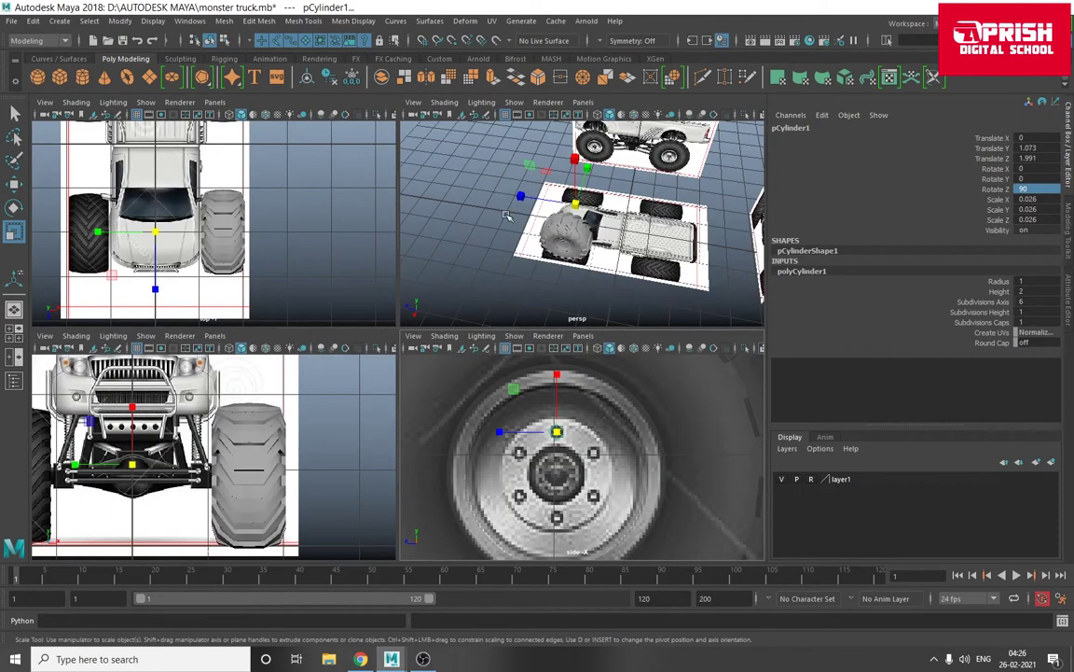
key(space)
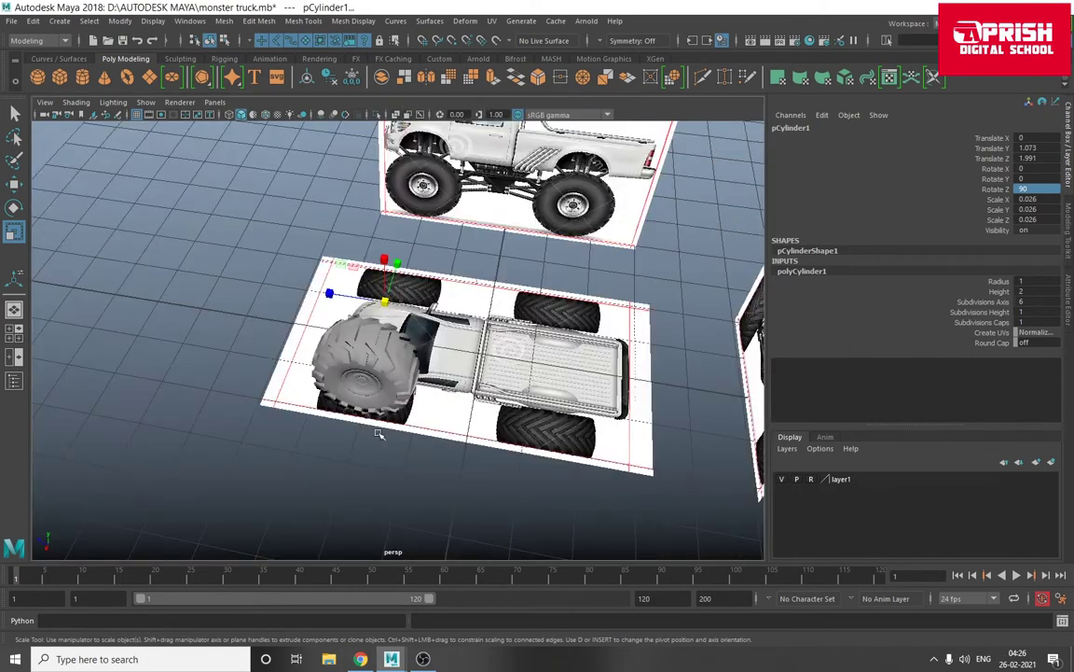
scroll(376, 435, up, 3)
alt+drag(377, 434, 286, 305)
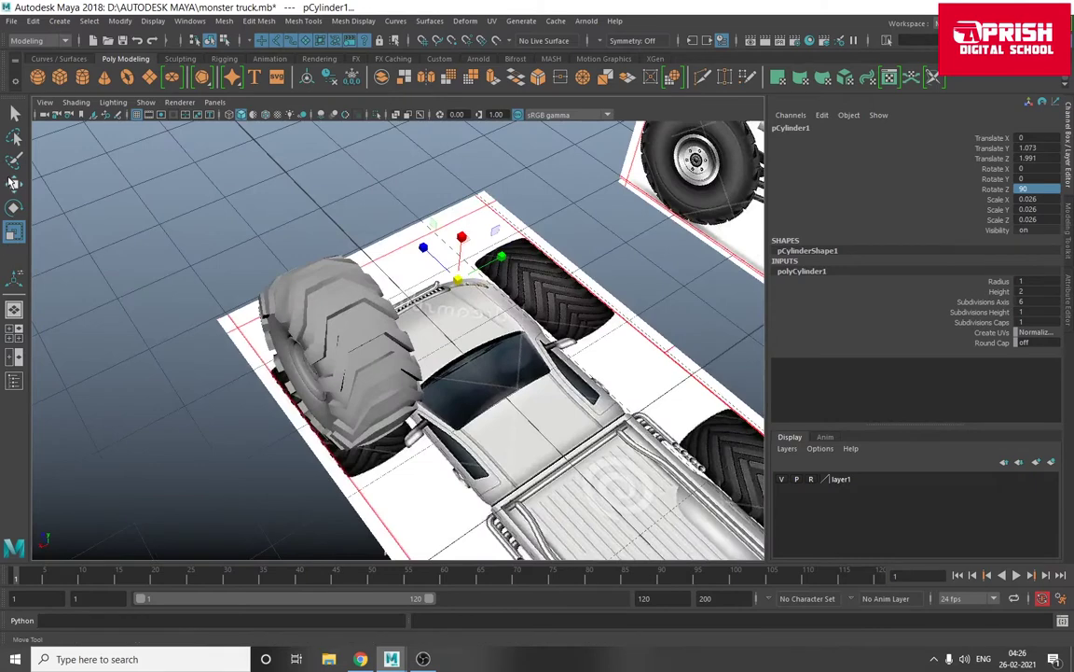
key(w)
drag(387, 285, 349, 327)
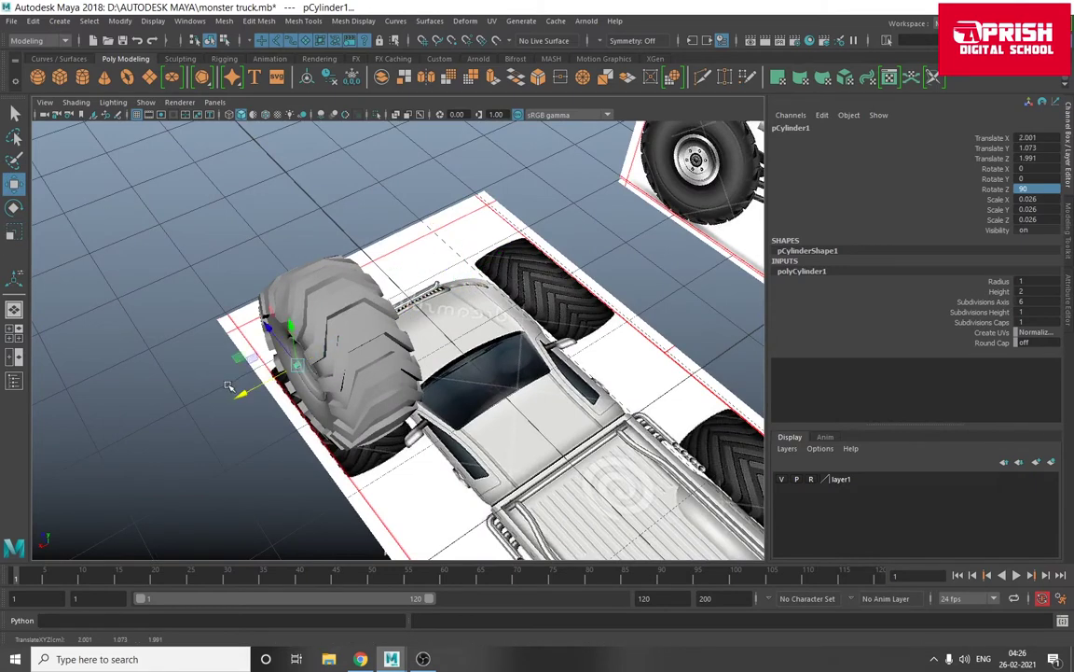
key(f)
alt+drag(233, 380, 522, 374)
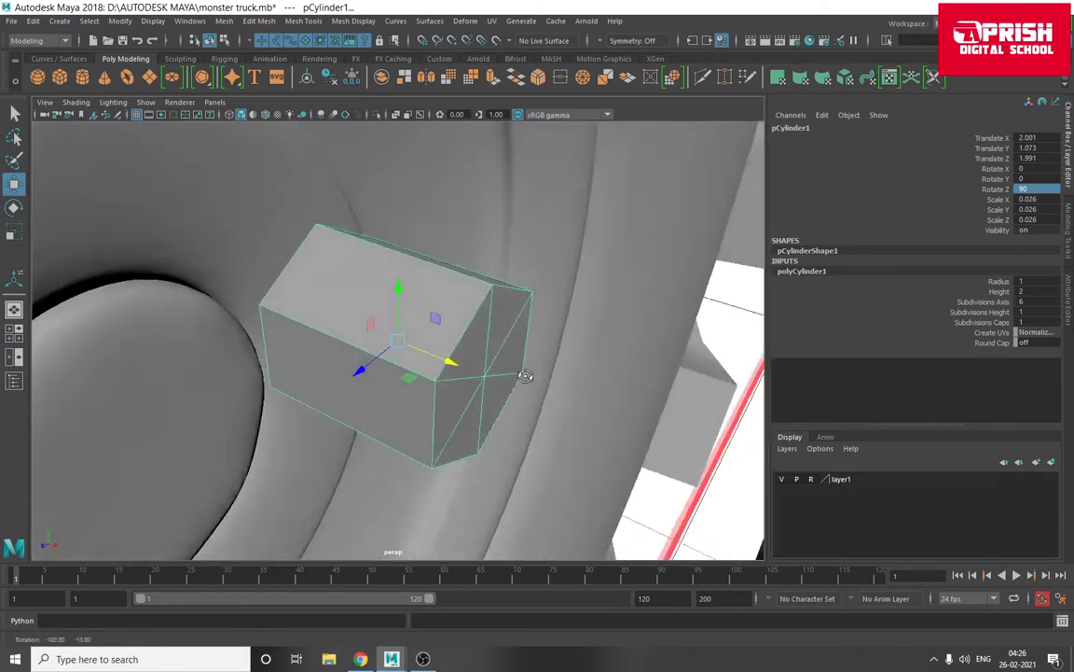
scroll(530, 389, down, 4)
drag(454, 355, 400, 348)
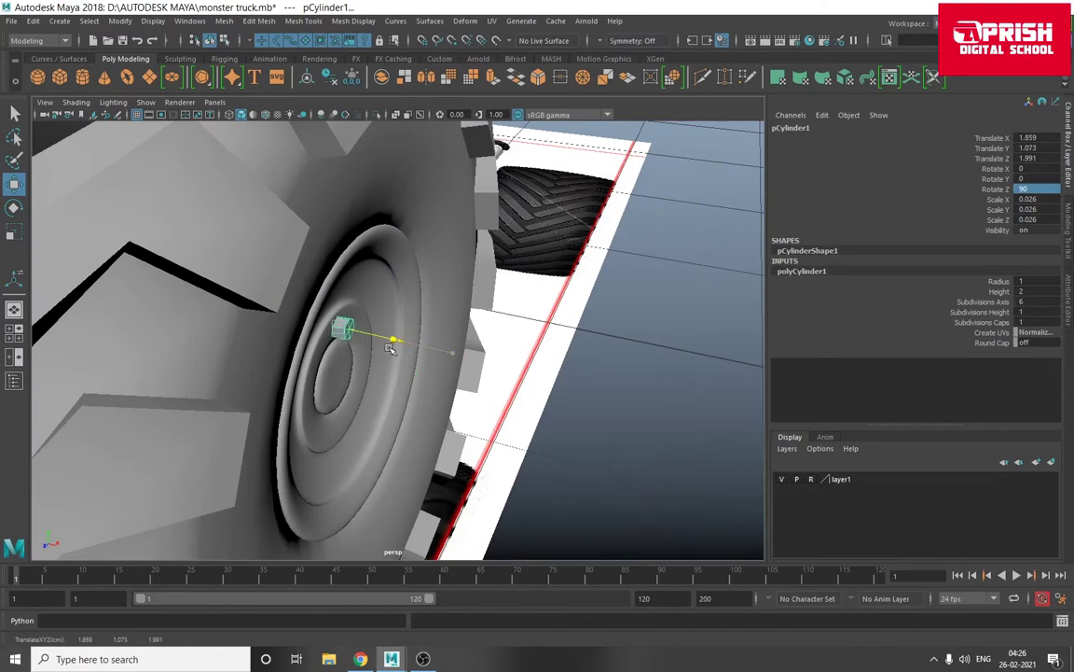
scroll(609, 305, up, 3)
scroll(517, 309, up, 2)
scroll(547, 307, up, 2)
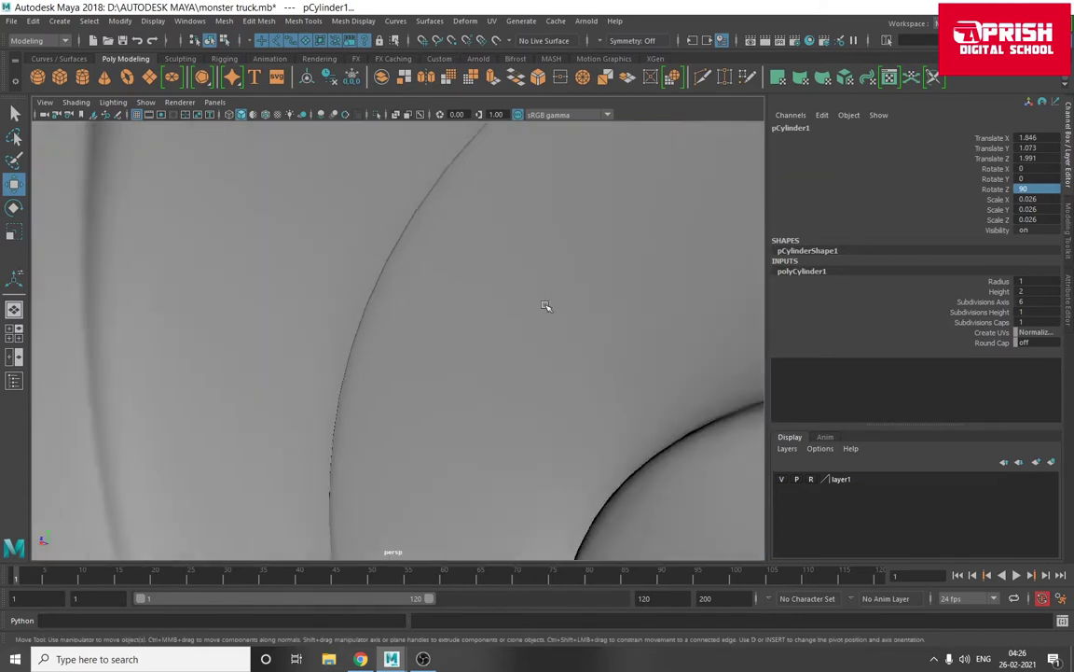
scroll(549, 305, up, 2)
mouse_move(549, 305)
alt+mouse_down()
mouse_move(480, 331)
mouse_move(456, 311)
mouse_move(441, 337)
alt+mouse_up()
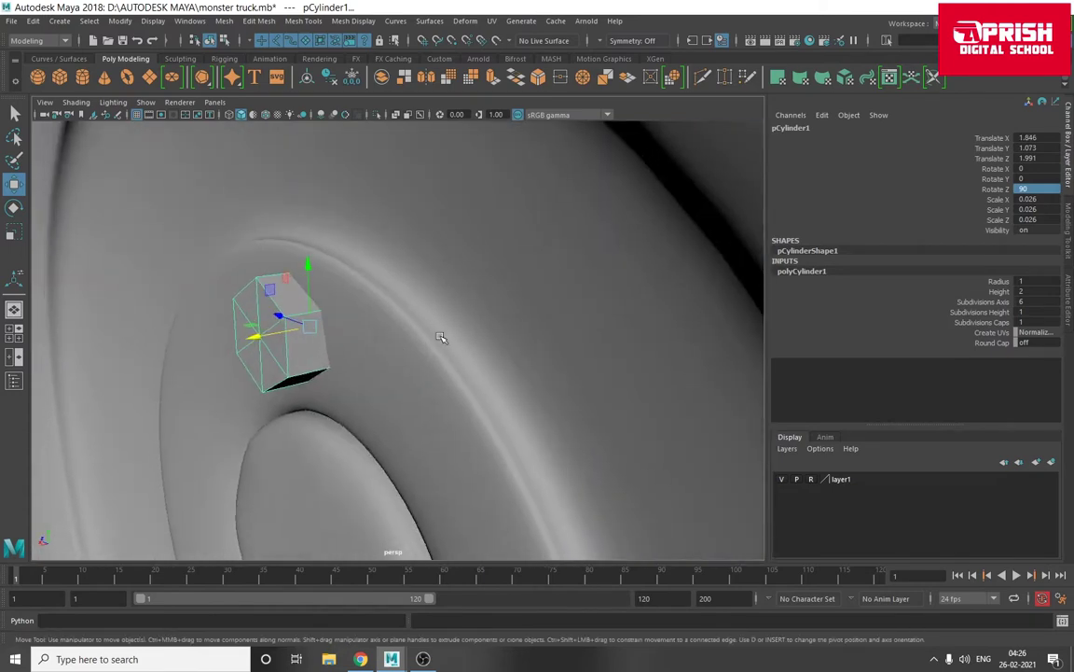
- Shrink the nut slightly in the side view to a scale of 0.023
key(space)
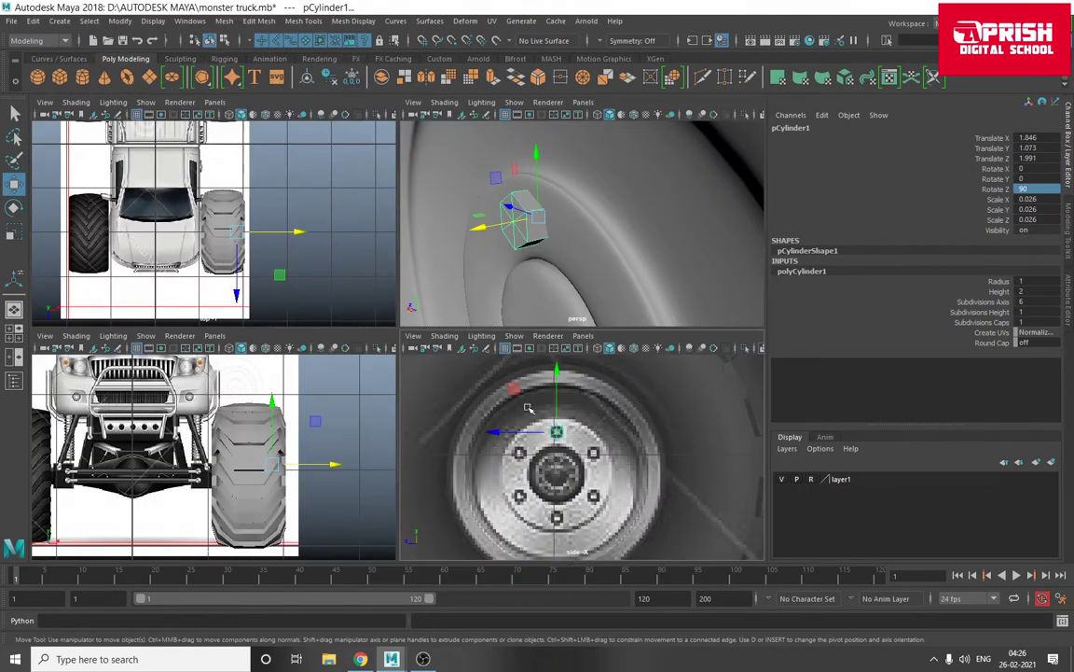
key(space)
scroll(393, 272, up, 3)
alt+middle_drag(241, 231, 344, 324)
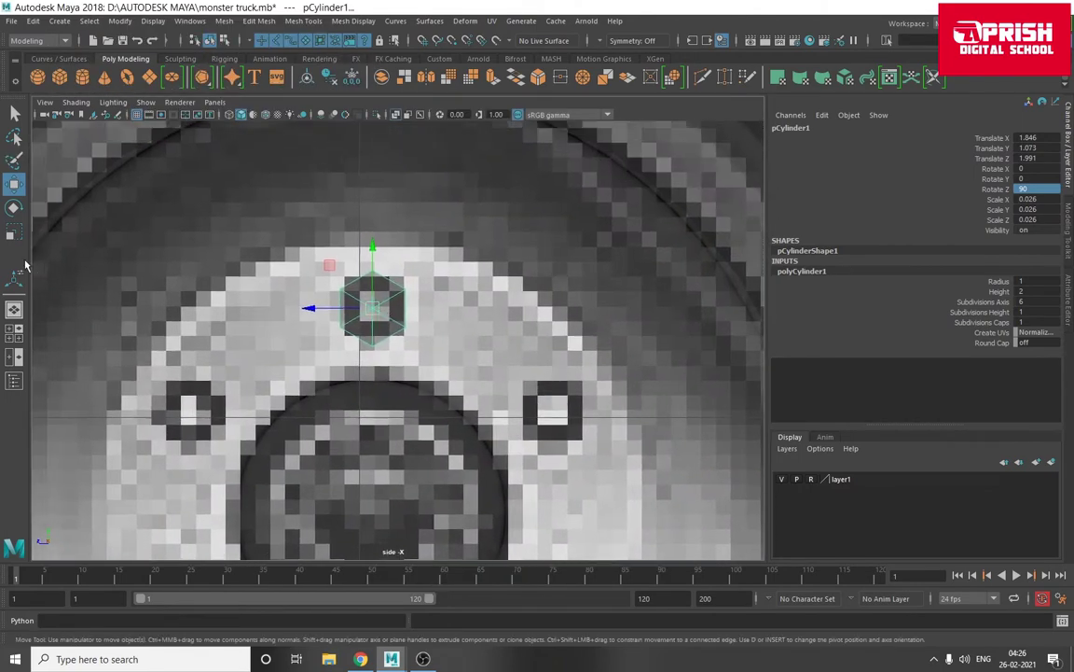
key(r)
drag(371, 309, 367, 311)
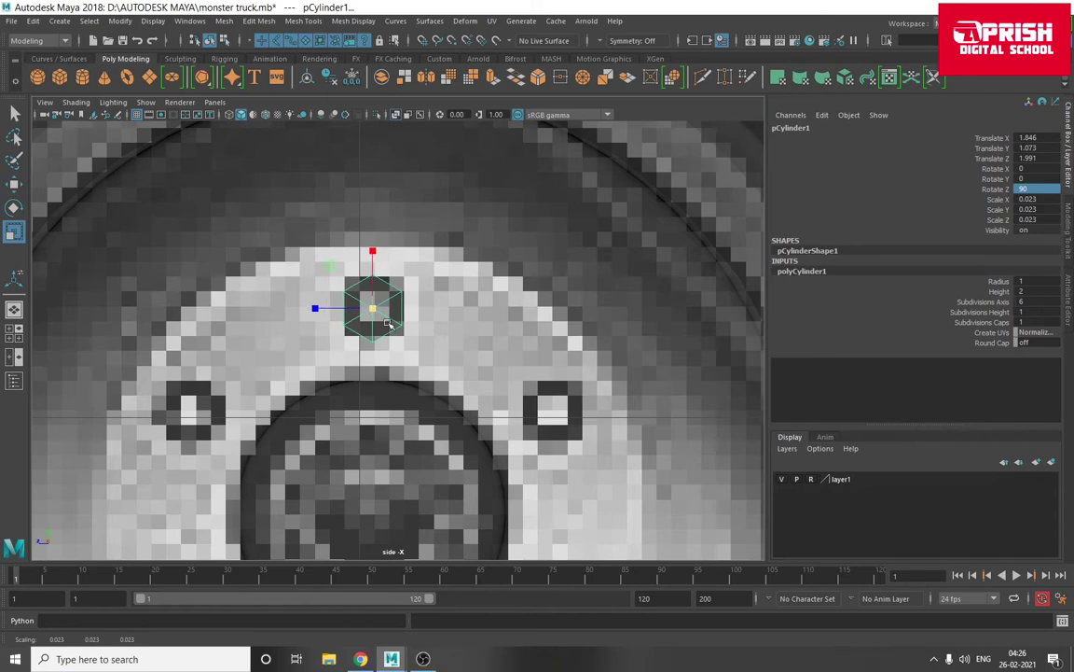
scroll(390, 324, down, 2)
- Reselect the lug nut and show it alone with Isolate Select
key(space)
key(space)
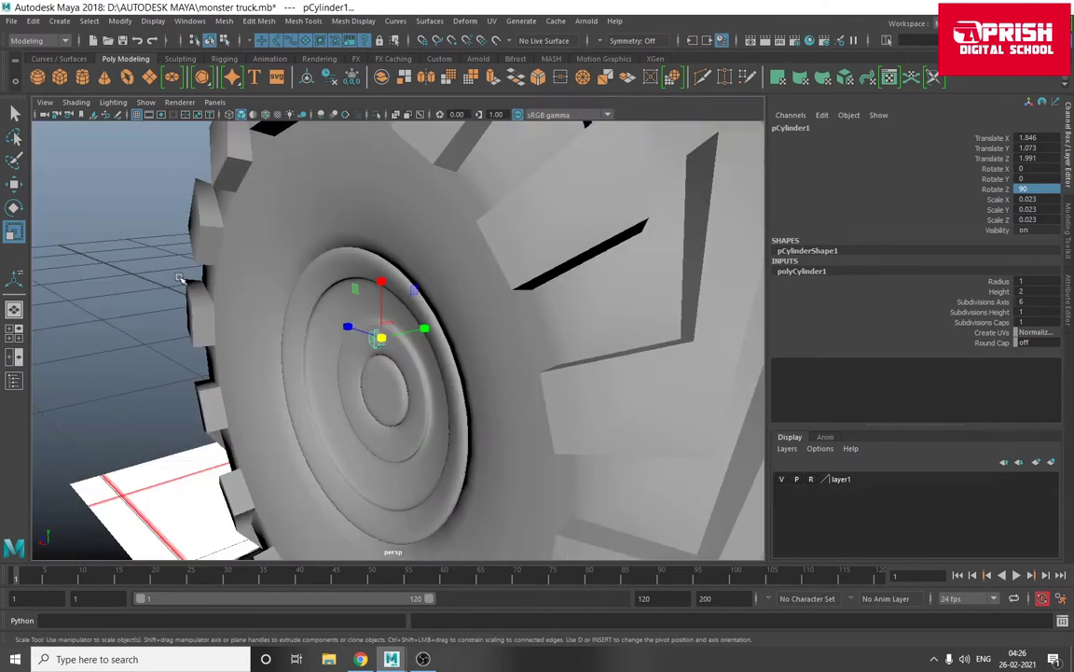
click(180, 278)
click(157, 284)
mouse_move(119, 261)
alt+mouse_down()
mouse_move(291, 333)
mouse_move(568, 312)
mouse_move(468, 326)
alt+mouse_up()
scroll(511, 331, up, 3)
click(521, 338)
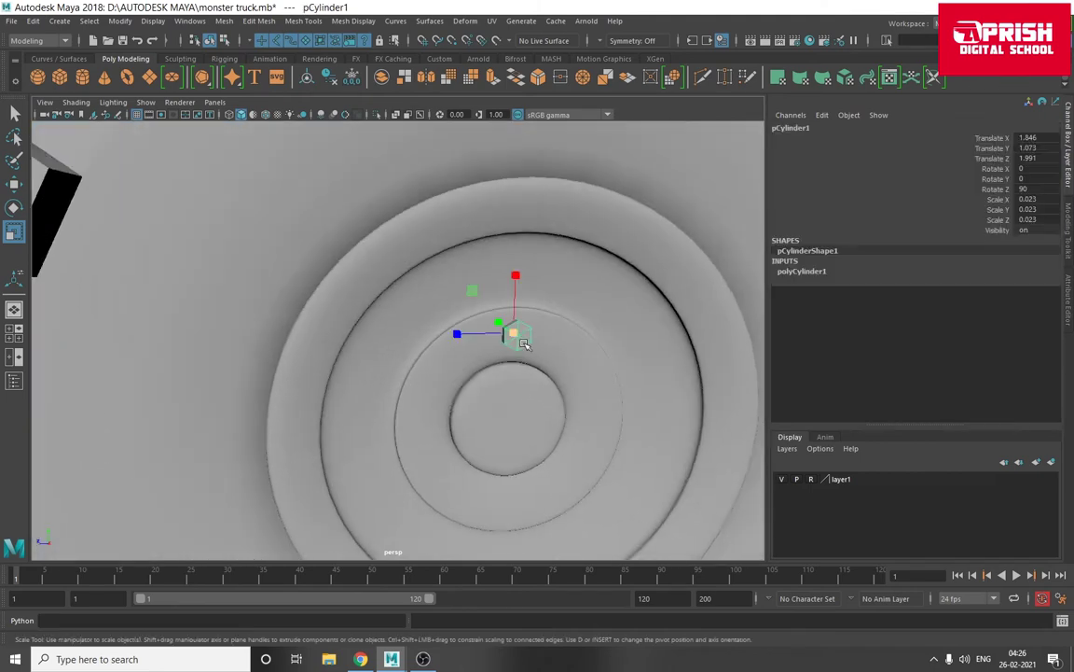
scroll(467, 338, down, 3)
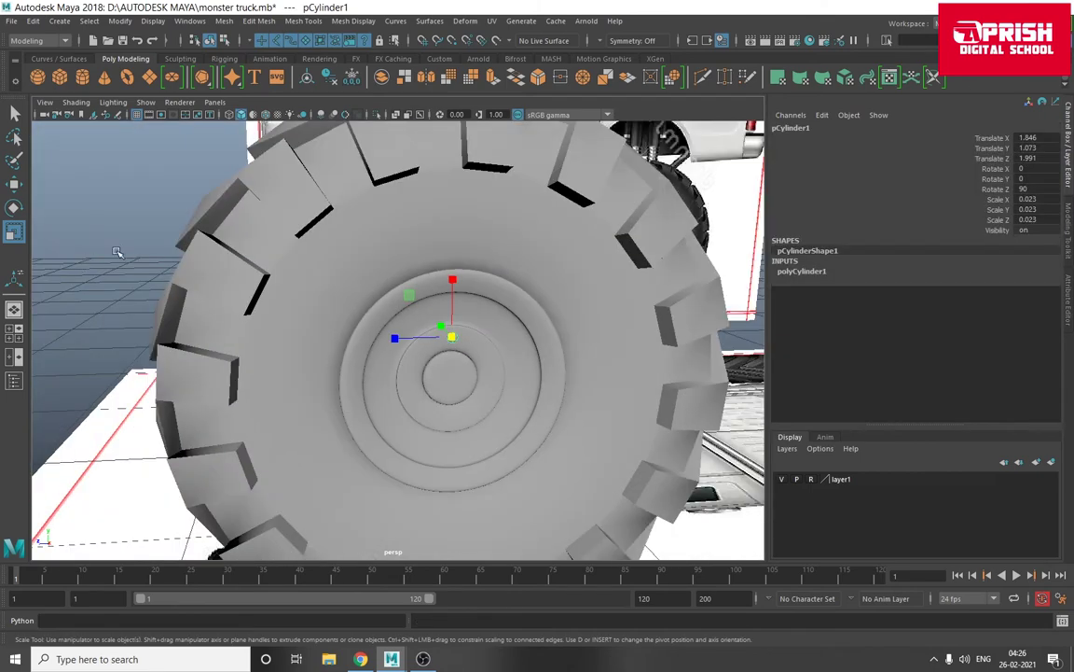
alt+drag(420, 360, 379, 354)
scroll(379, 354, up, 3)
scroll(511, 395, up, 3)
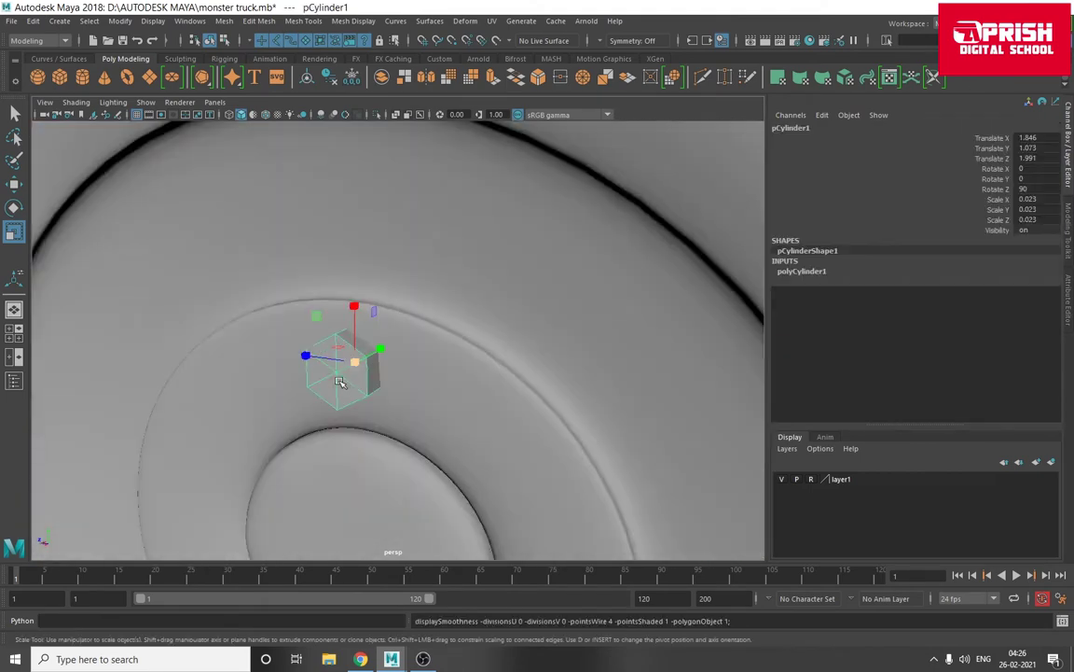
mouse_move(331, 376)
alt+mouse_down()
mouse_move(289, 374)
mouse_move(254, 343)
mouse_move(231, 343)
mouse_move(383, 177)
alt+mouse_up()
click(376, 114)
mouse_move(472, 353)
alt+middle_down()
mouse_move(355, 337)
mouse_move(455, 304)
mouse_move(528, 344)
alt+middle_up()
mouse_move(528, 343)
alt+mouse_down()
mouse_move(513, 324)
mouse_move(408, 319)
mouse_move(377, 338)
mouse_move(354, 312)
alt+mouse_up()
- Delete the three end-cap faces of the lug nut
right_drag(355, 313, 352, 347)
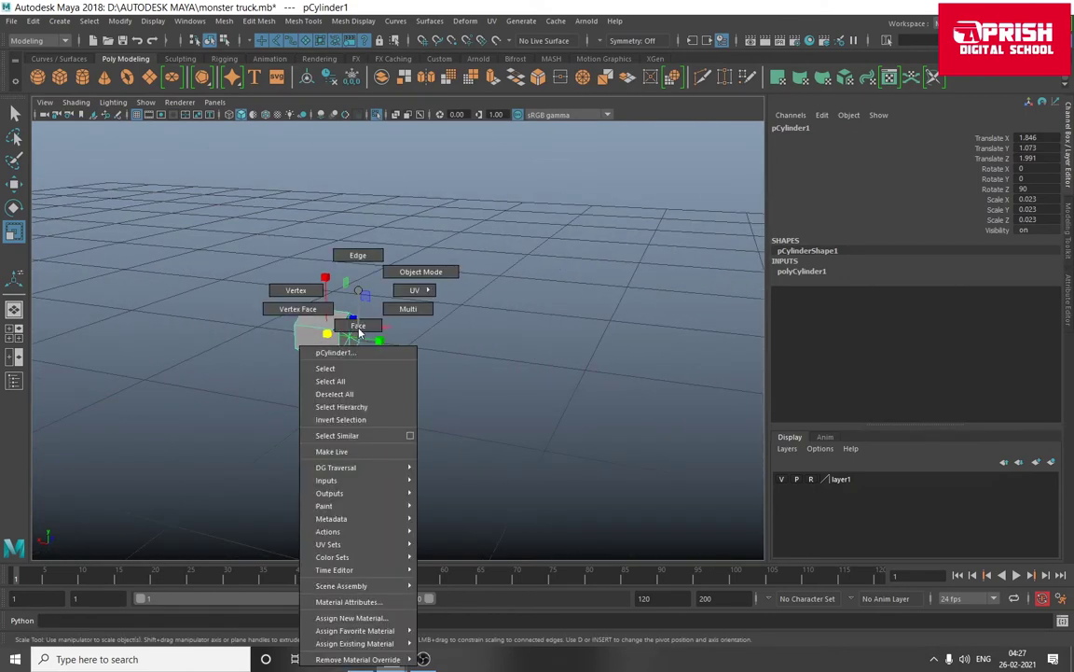
click(348, 326)
key(F8)
key(q)
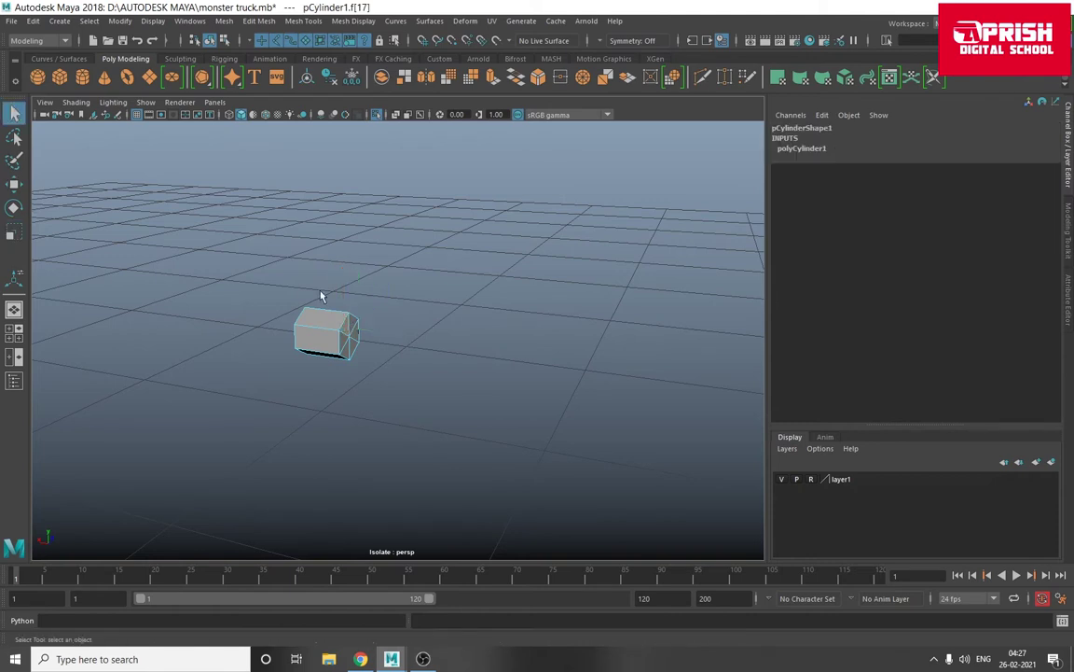
alt+right_drag(288, 261, 326, 349)
drag(297, 304, 307, 340)
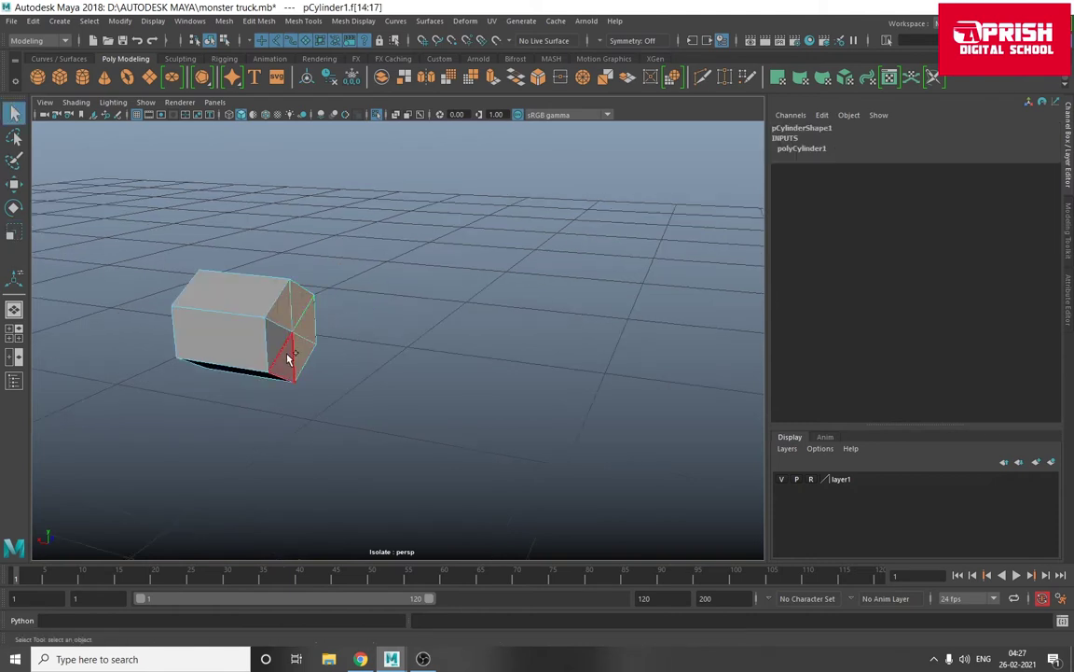
key(Delete)
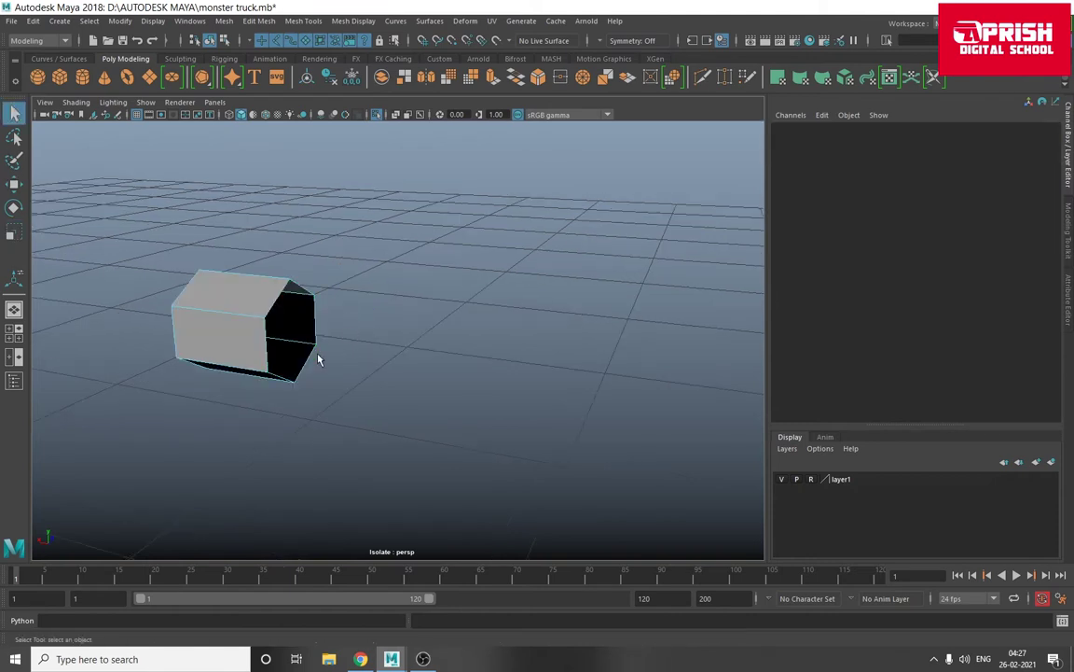
mouse_move(312, 366)
alt+mouse_down()
mouse_move(278, 357)
mouse_move(429, 354)
mouse_move(397, 371)
alt+mouse_up()
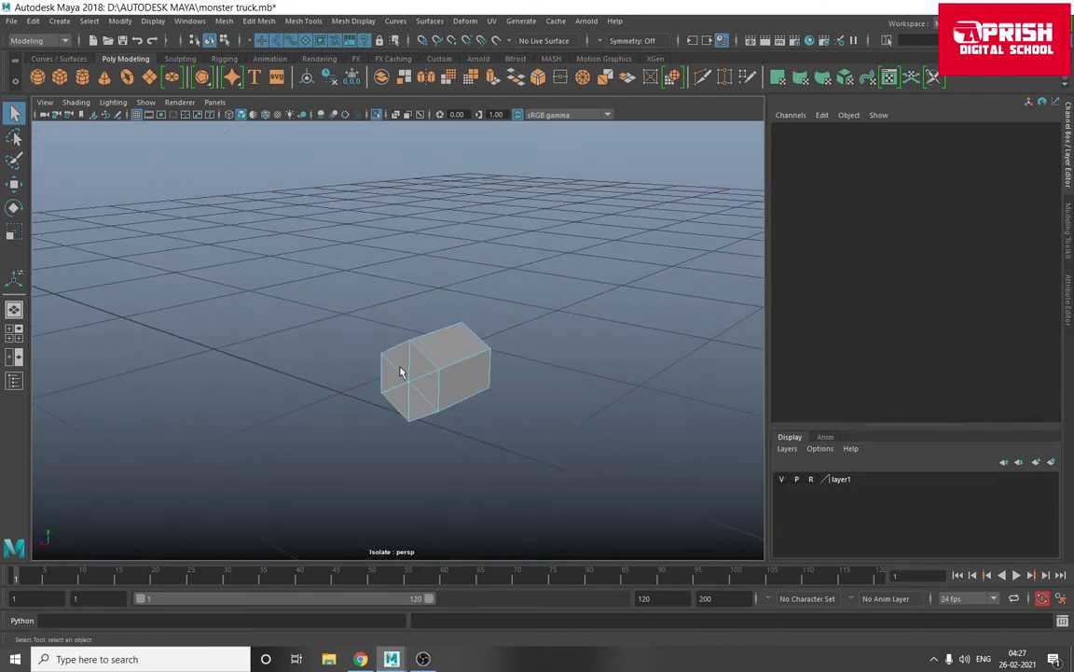
- Bevel all of the nut's edges with Fraction 0.1
right_drag(421, 343, 422, 254)
drag(307, 308, 496, 499)
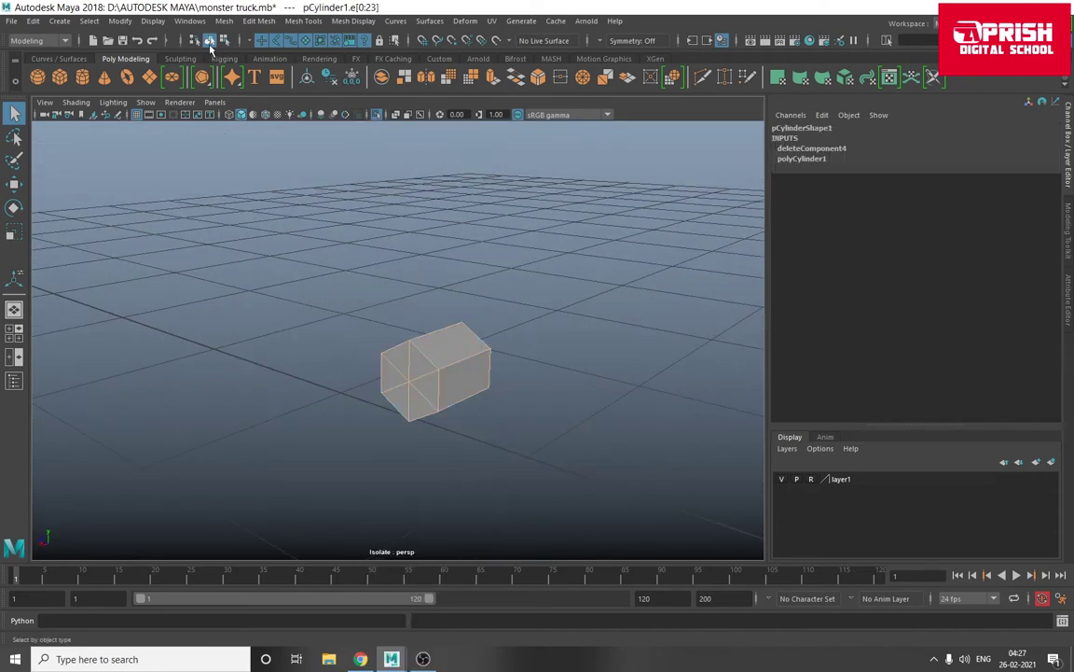
click(257, 21)
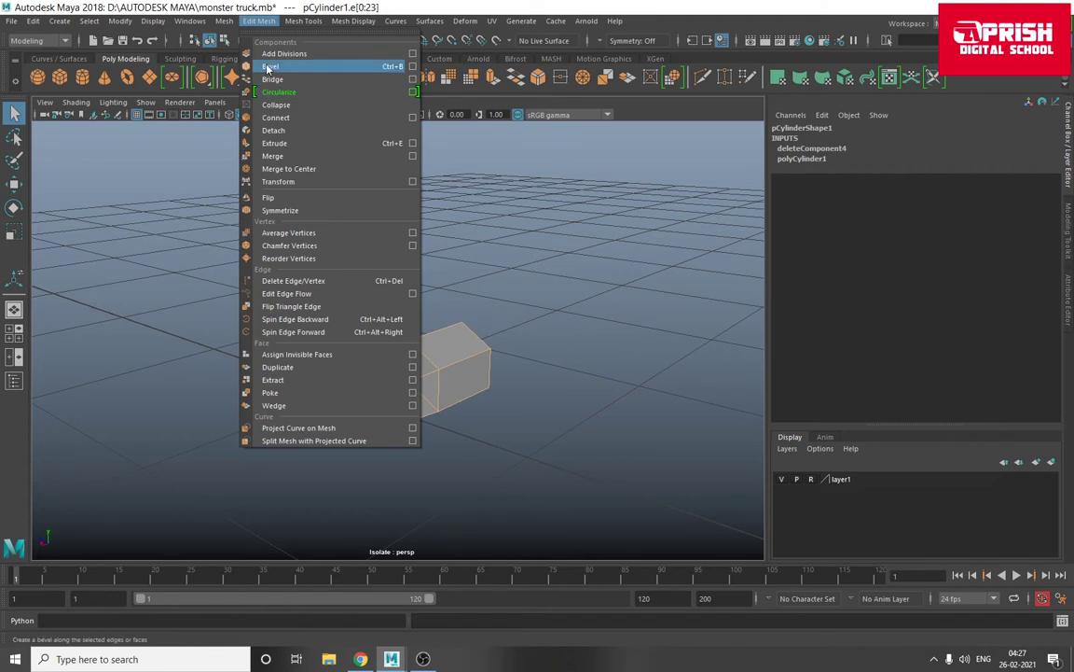
click(271, 64)
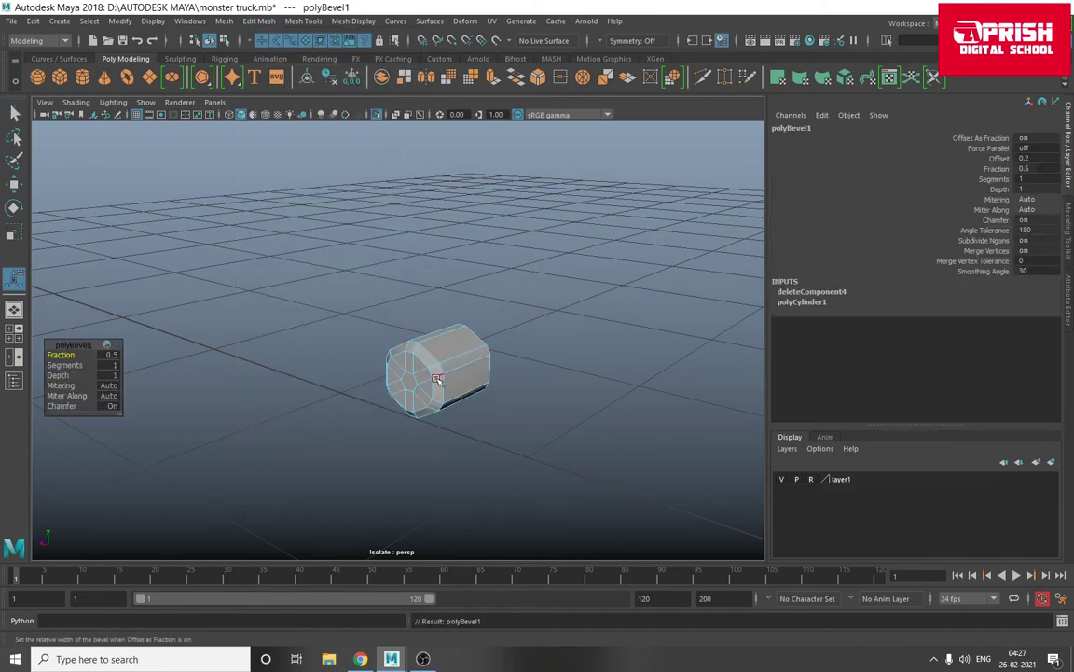
scroll(434, 373, up, 1)
scroll(428, 363, up, 3)
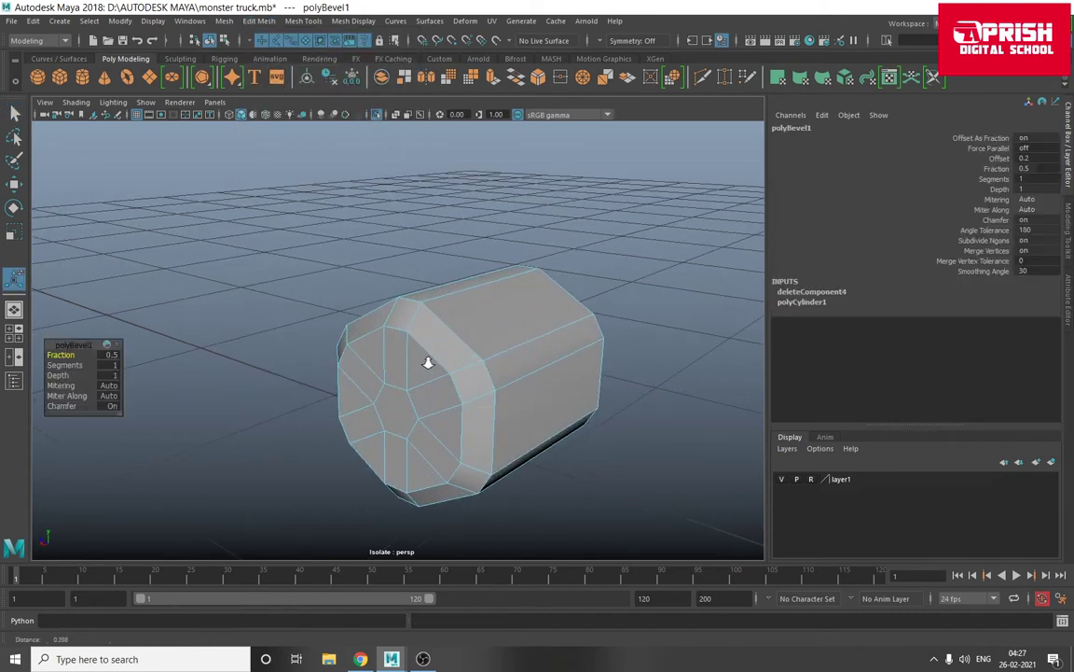
middle_drag(69, 354, 66, 355)
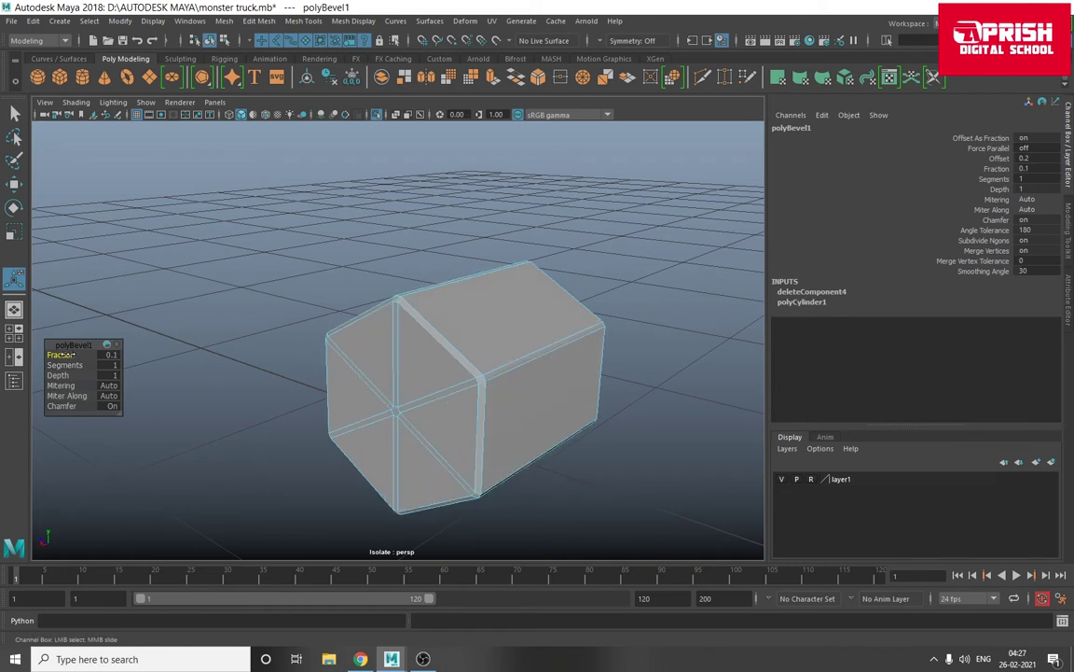
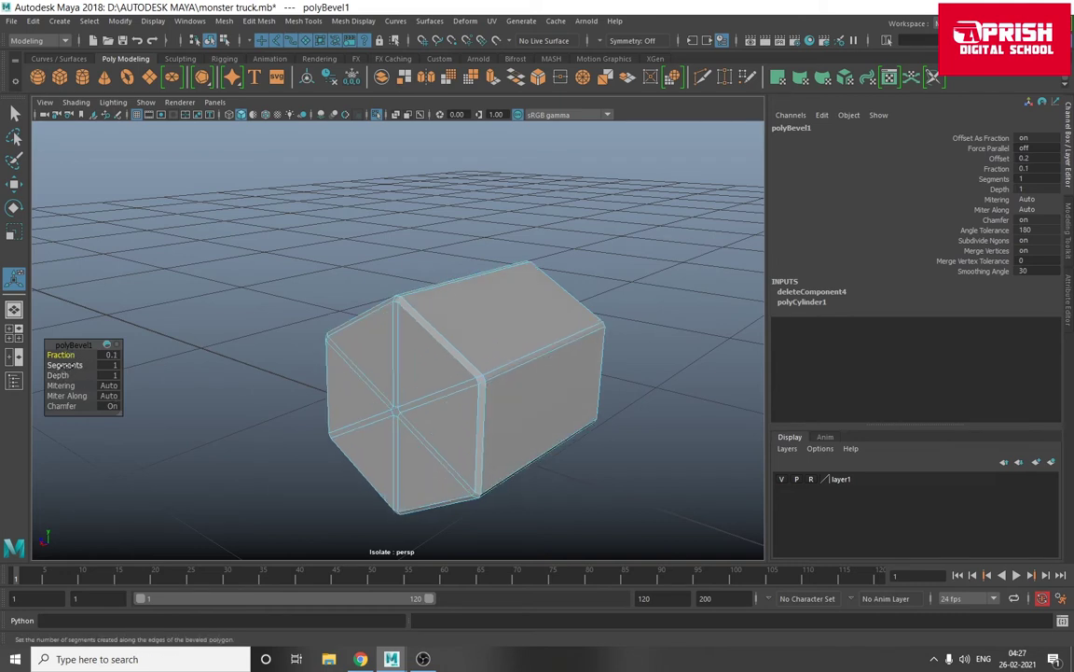
- Set the polyBevel1 Segments to 2 on the hexagonal cylinder
middle_drag(67, 365, 69, 365)
click(270, 337)
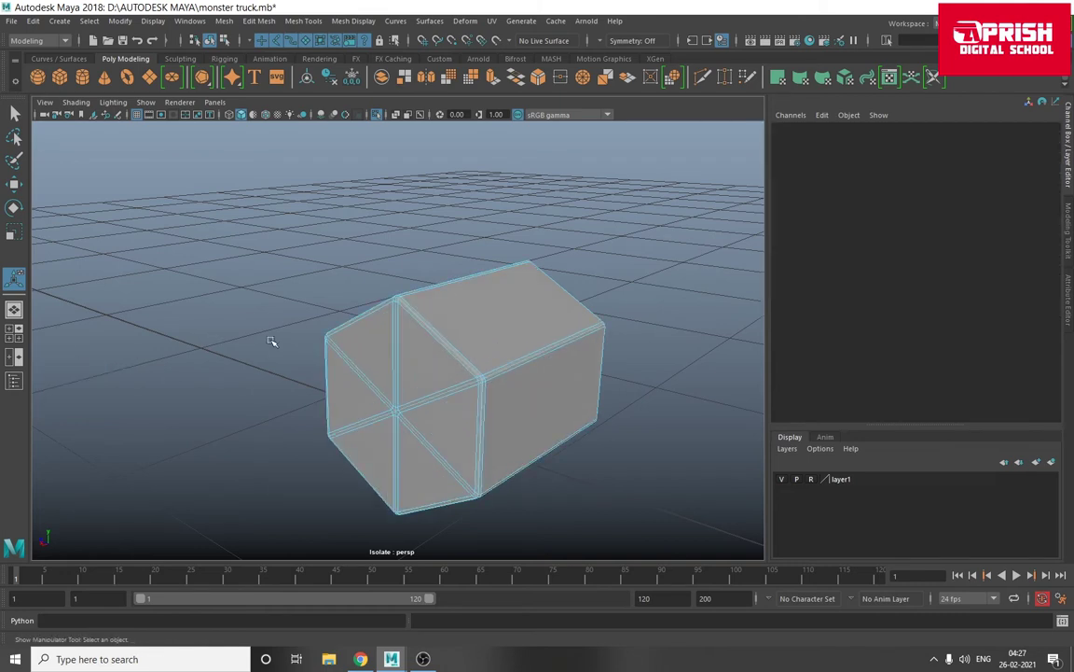
scroll(270, 338, down, 5)
right_drag(401, 329, 466, 385)
mouse_move(467, 386)
alt+mouse_down()
mouse_move(444, 331)
mouse_move(492, 305)
alt+mouse_up()
click(491, 304)
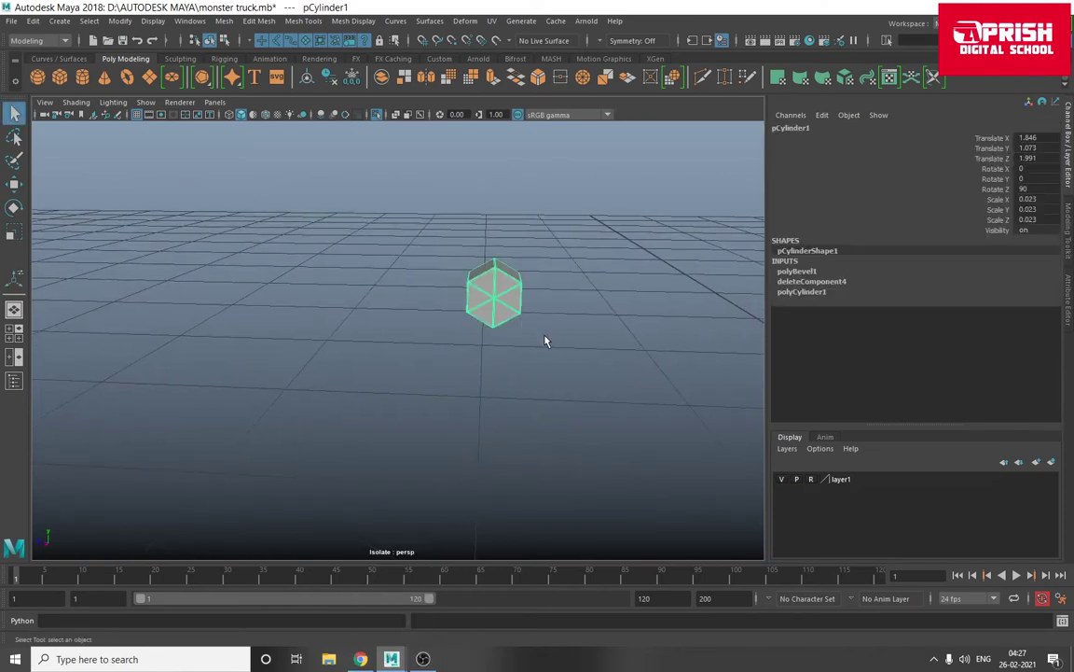
click(531, 359)
mouse_move(516, 366)
alt+mouse_down()
mouse_move(427, 357)
mouse_move(436, 327)
mouse_move(499, 316)
mouse_move(487, 311)
alt+mouse_up()
- Switch to Face mode and select the triangular faces of one end cap
right_click(389, 252)
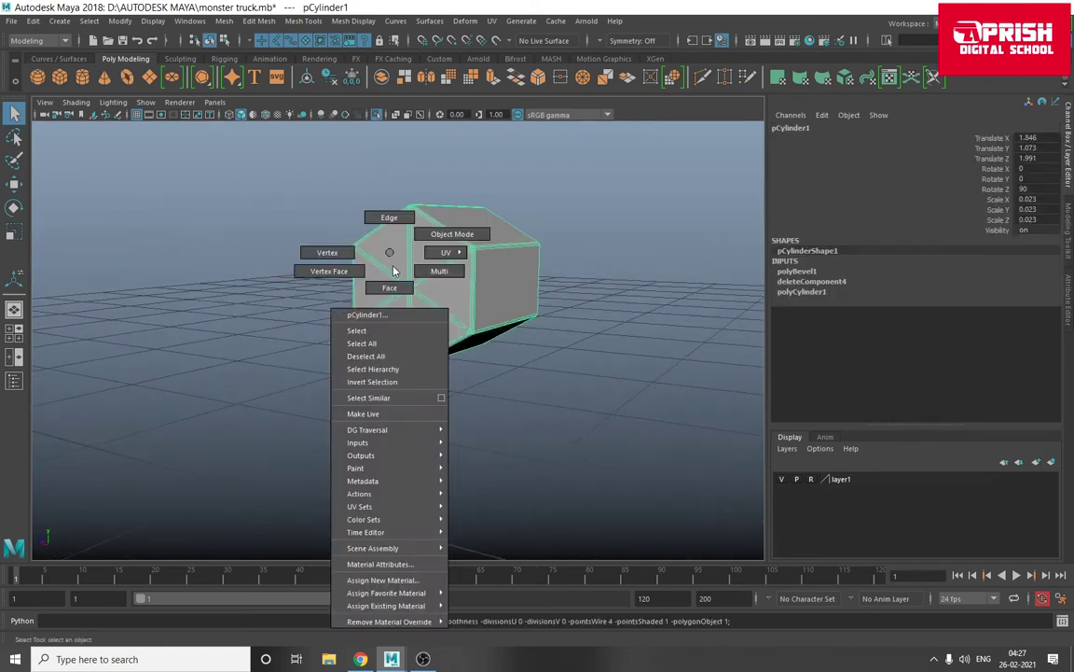
right_drag(394, 271, 432, 307)
key(ctrl+1)
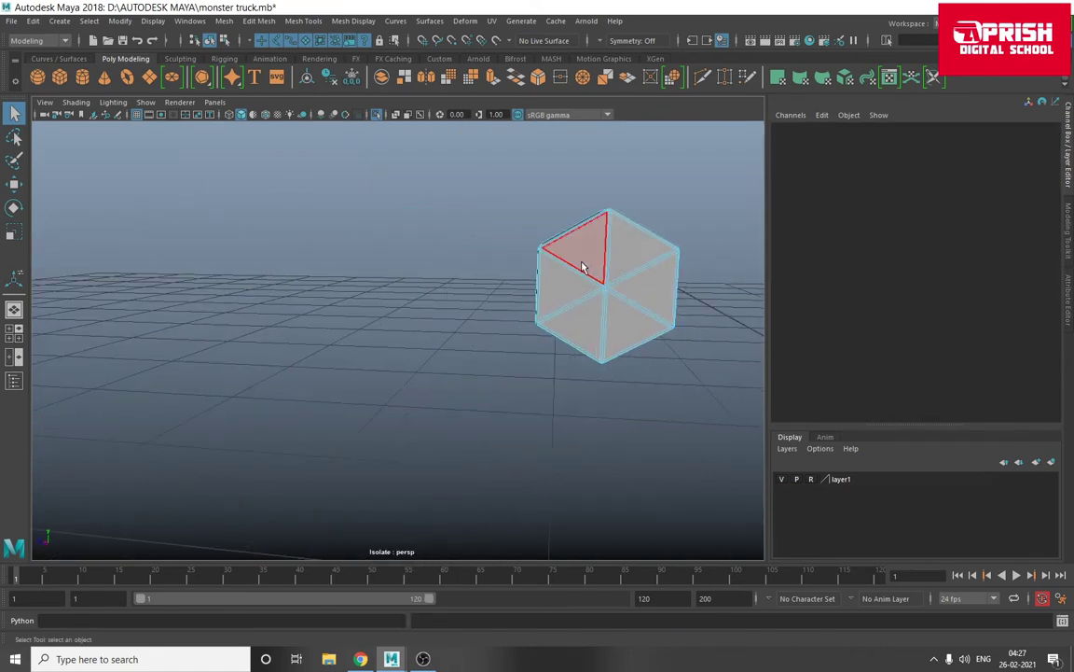
click(588, 266)
shift+click(568, 289)
shift+click(639, 261)
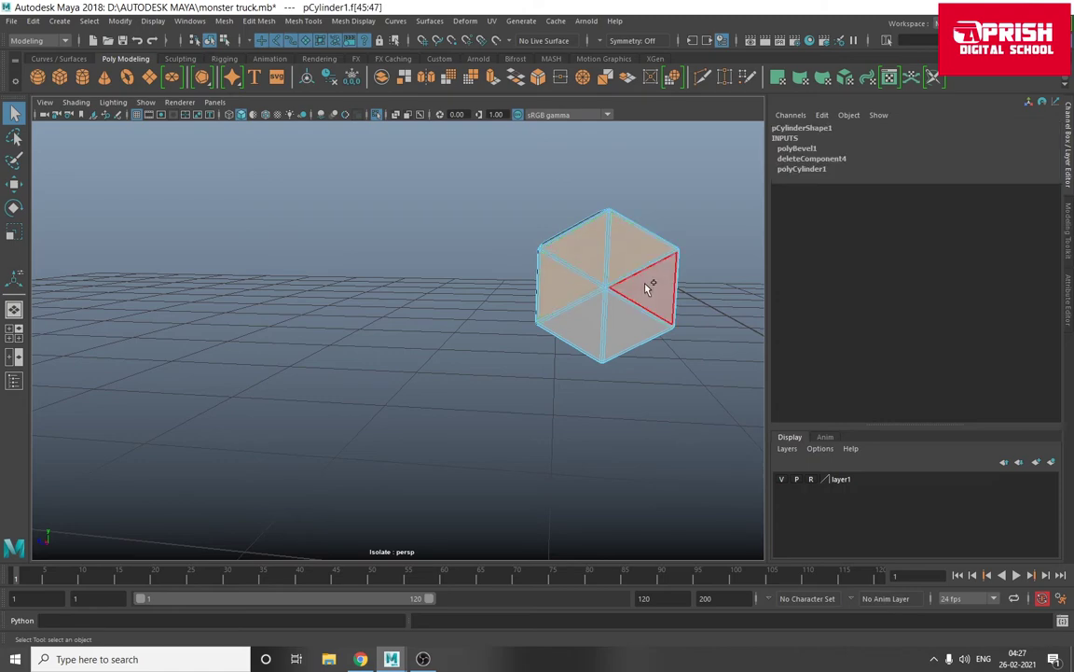
alt+drag(580, 338, 388, 355)
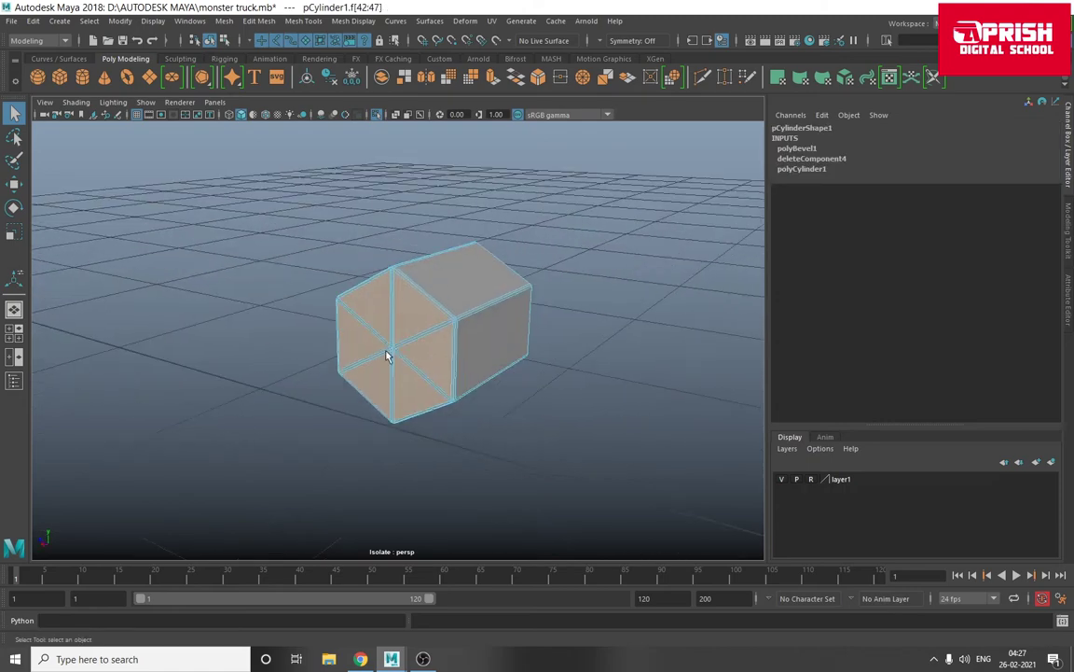
key(ctrl+e)
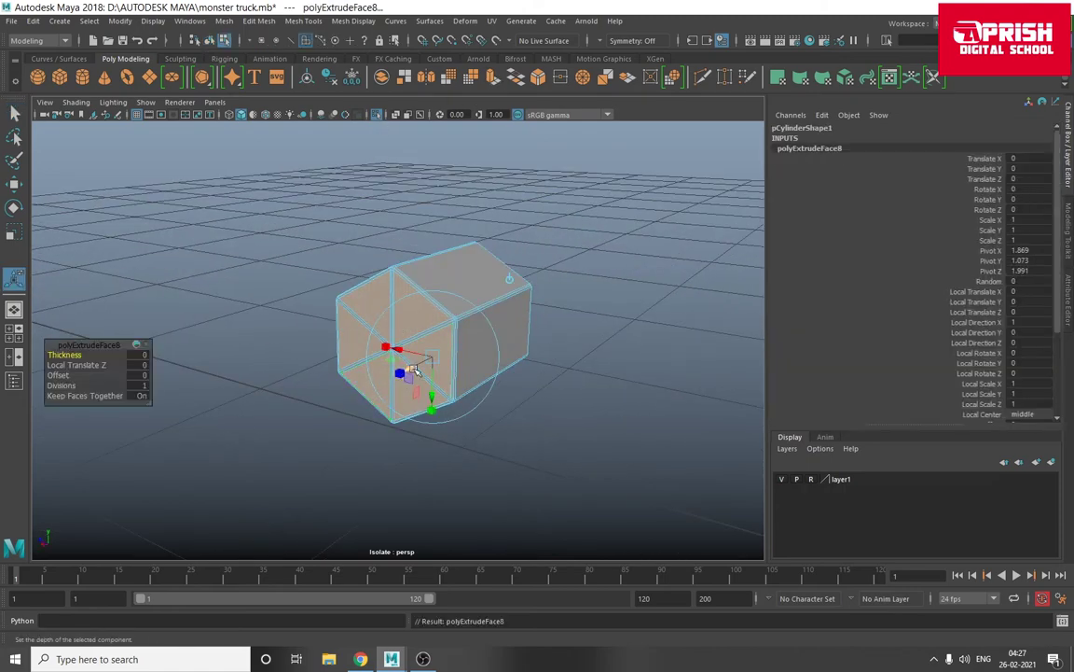
drag(376, 359, 368, 359)
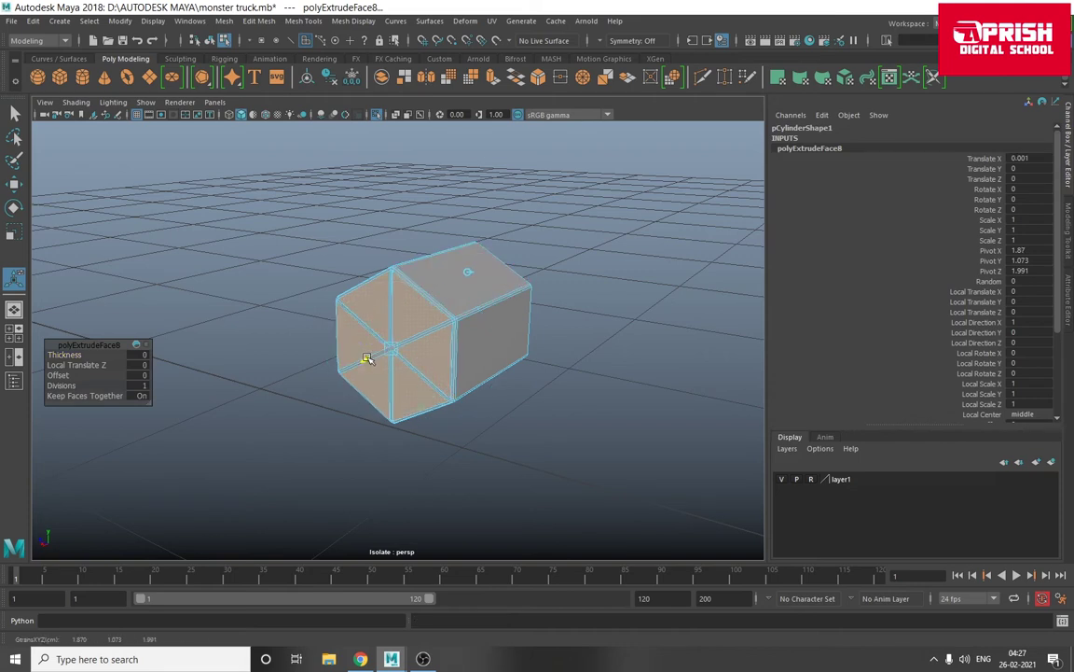
right_drag(391, 306, 446, 272)
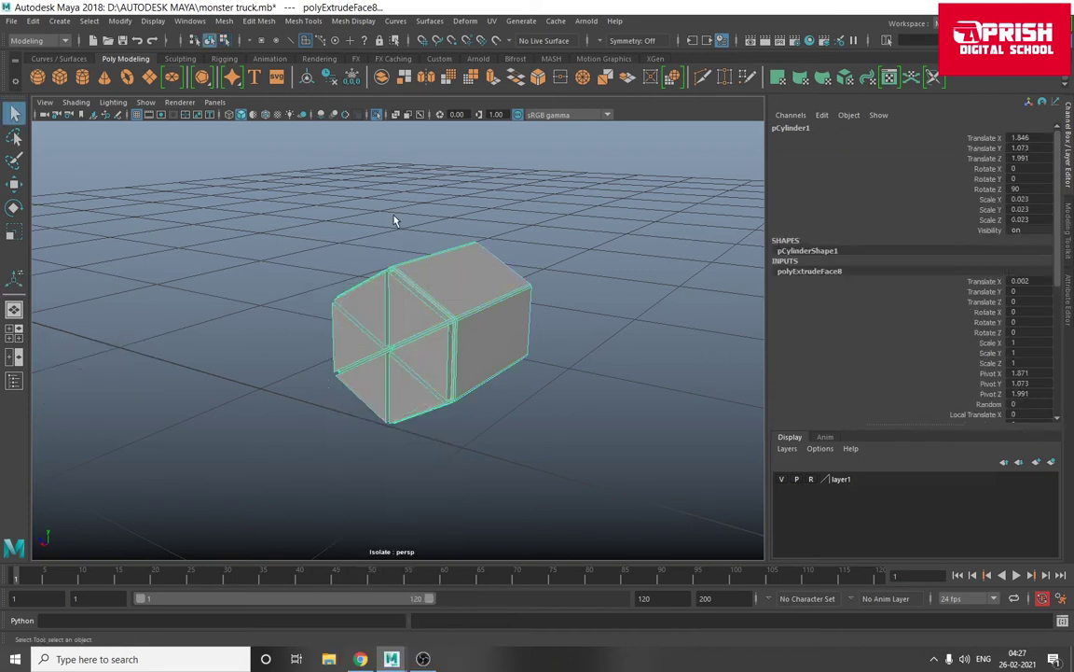
alt+drag(428, 310, 307, 276)
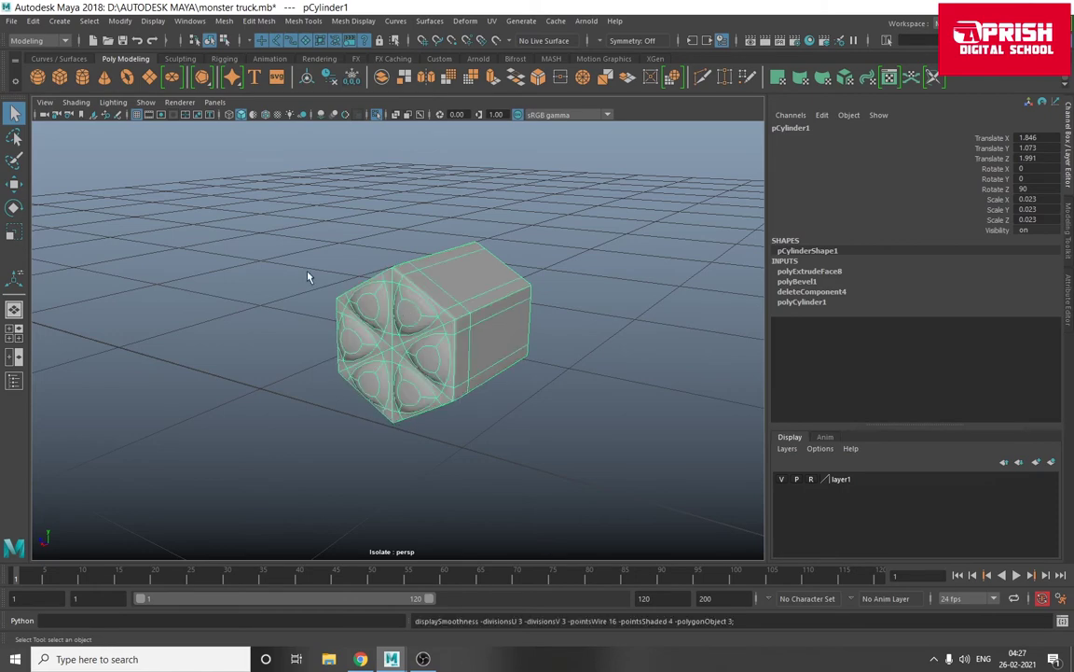
click(322, 350)
alt+drag(321, 350, 444, 322)
alt+right_drag(444, 323, 407, 311)
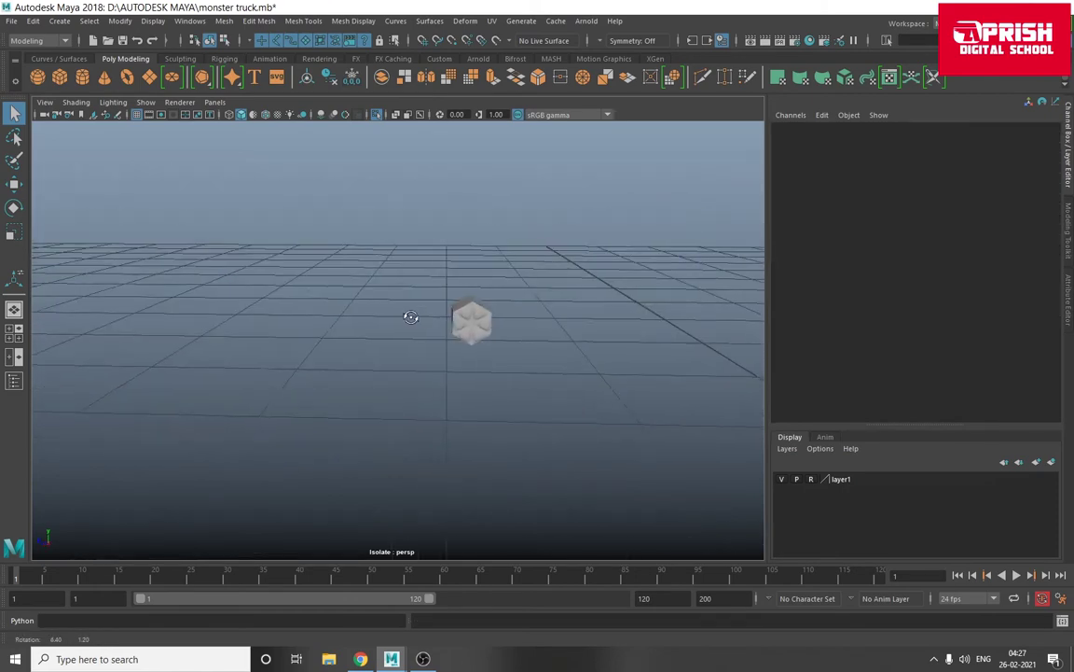
mouse_move(413, 314)
alt+mouse_down()
mouse_move(373, 393)
mouse_move(367, 372)
mouse_move(490, 343)
mouse_move(432, 356)
mouse_move(373, 338)
mouse_move(369, 365)
alt+mouse_up()
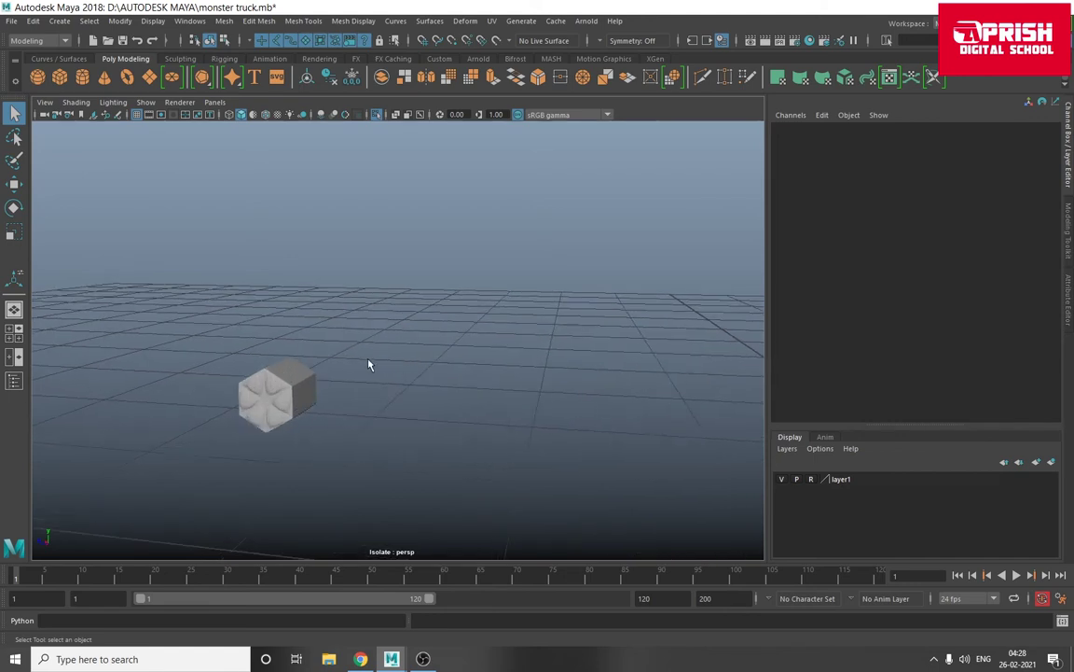
key(ctrl+z)
key(ctrl+z)
key(ctrl+z)
key(ctrl+z)
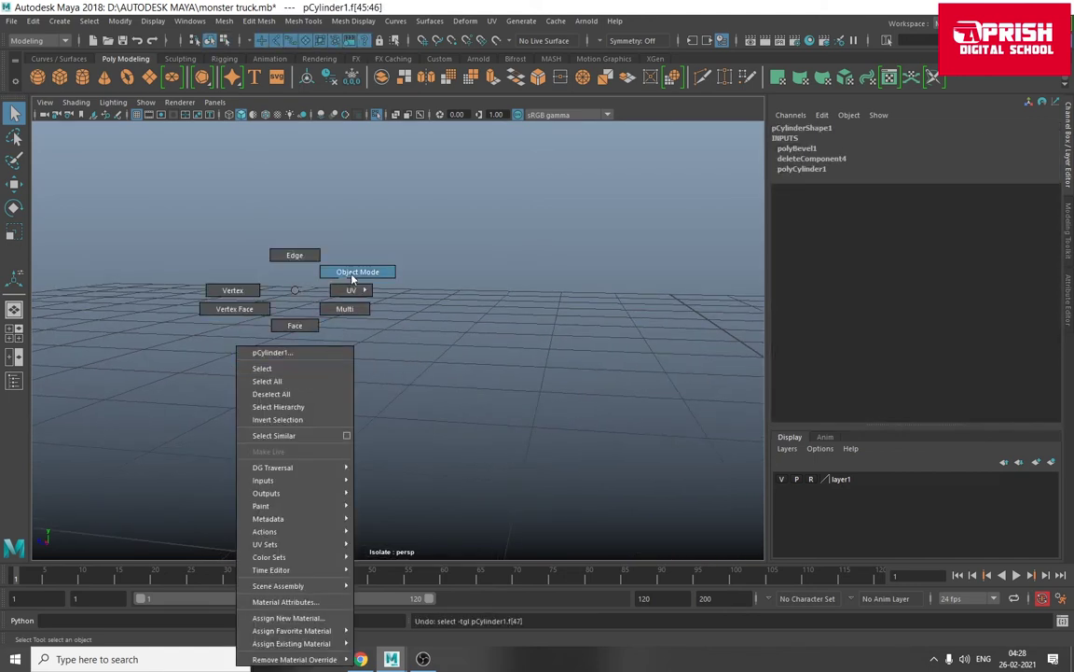
right_drag(293, 288, 354, 271)
click(191, 421)
click(265, 409)
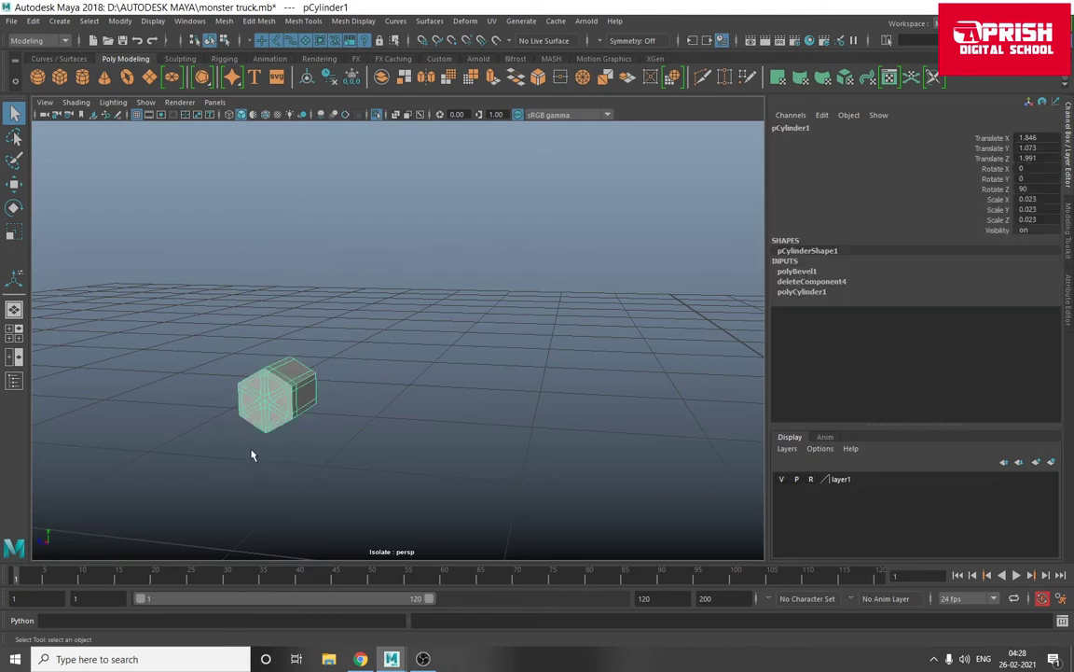
- Select the faces of the cylinder's hexagonal end cap in Face mode
key(f)
right_drag(270, 290, 268, 328)
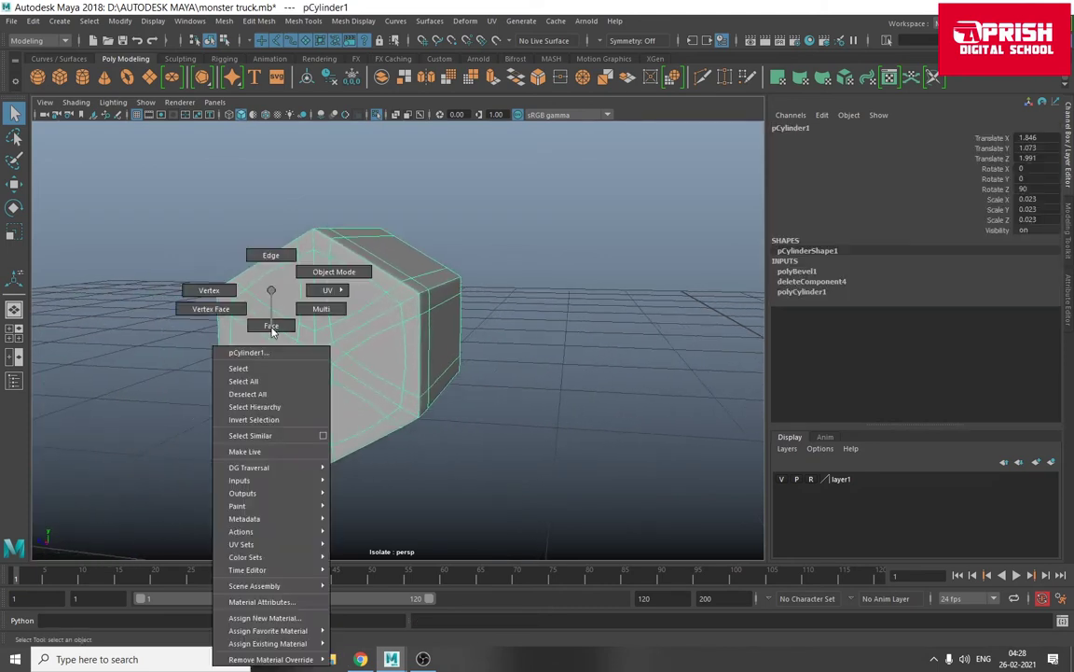
click(299, 328)
alt+drag(299, 328, 355, 331)
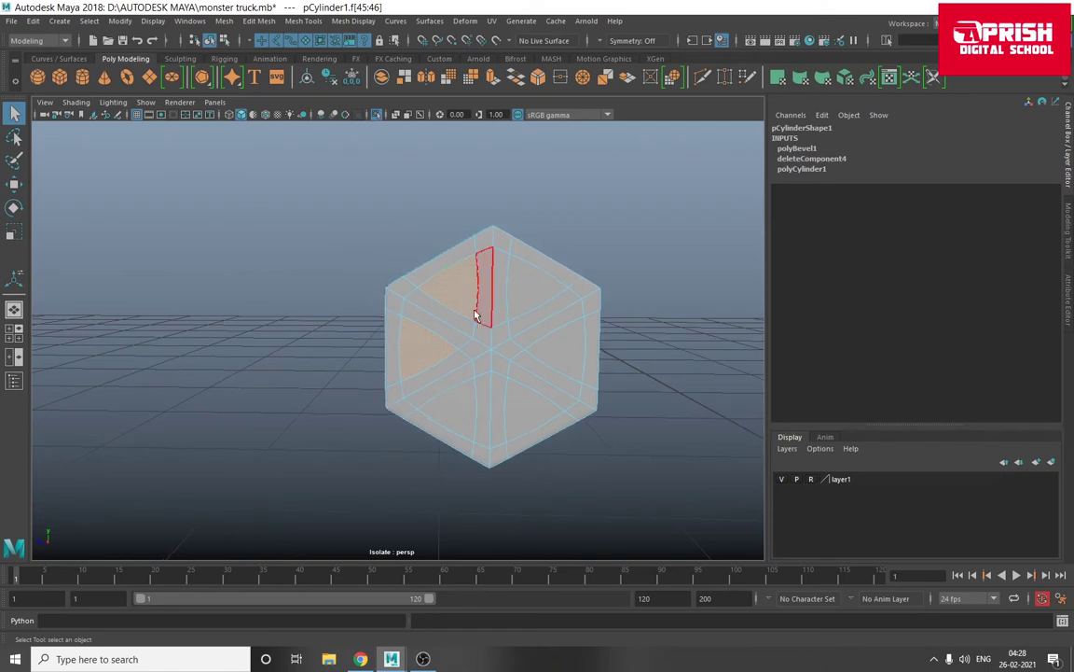
mouse_move(435, 295)
mouse_down()
mouse_move(494, 362)
mouse_move(391, 399)
mouse_move(391, 364)
mouse_move(472, 371)
mouse_move(395, 312)
mouse_move(461, 341)
mouse_move(306, 340)
mouse_move(339, 350)
mouse_up()
scroll(522, 397, down, 5)
key(f)
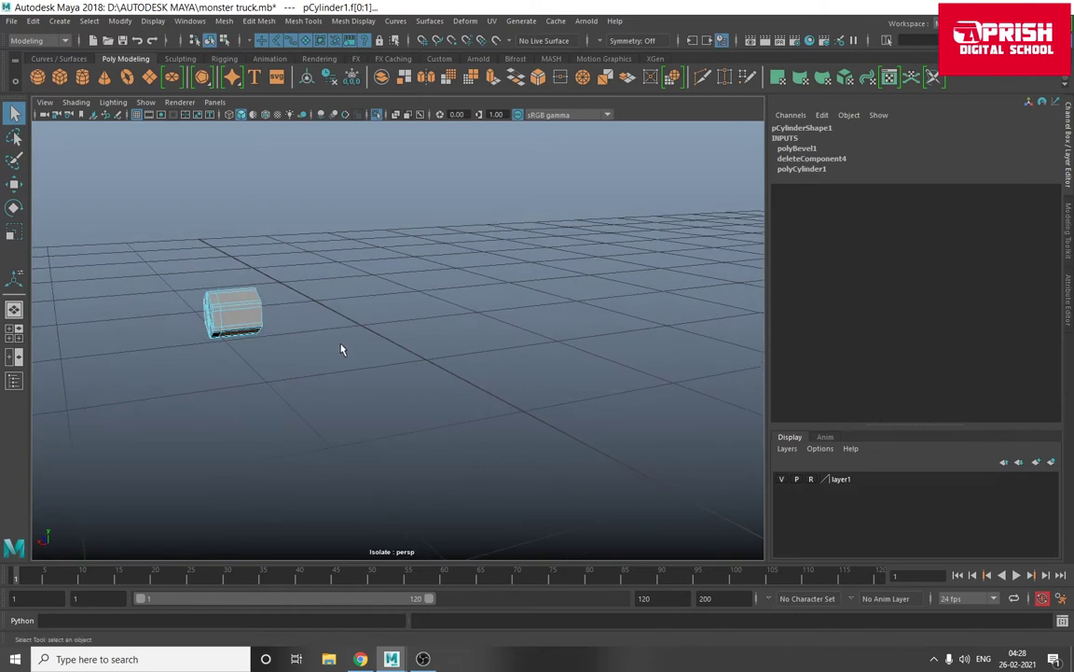
scroll(357, 366, down, 5)
mouse_move(527, 371)
alt+mouse_down()
mouse_move(443, 359)
mouse_move(456, 364)
alt+mouse_up()
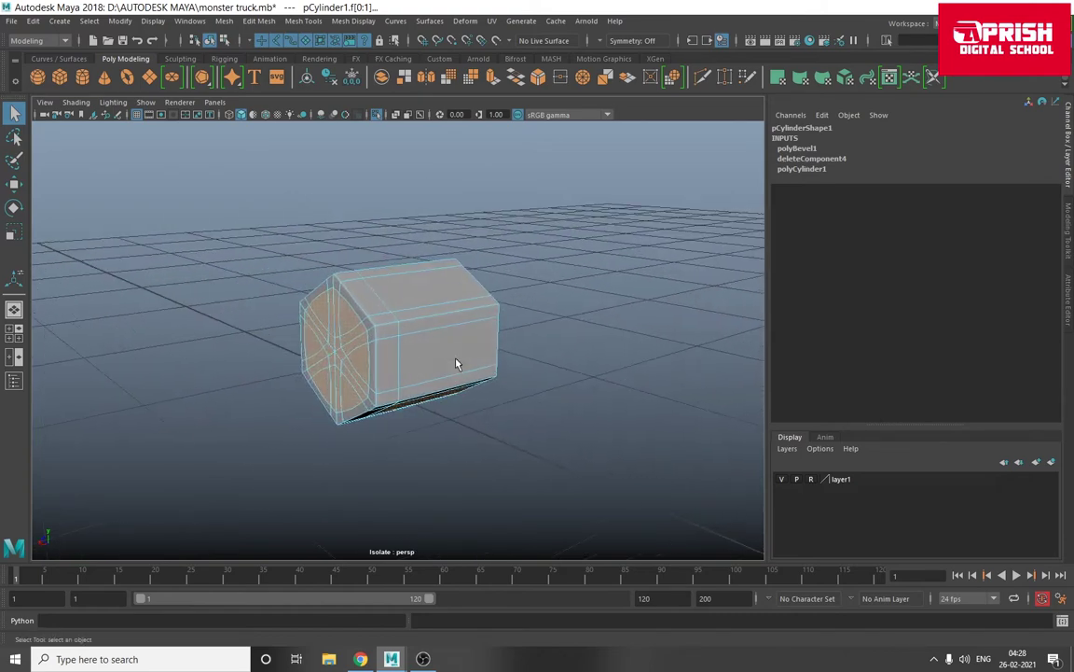
- Undo a trial extrusion and reselect the whole hexagonal end cap
key(ctrl+e)
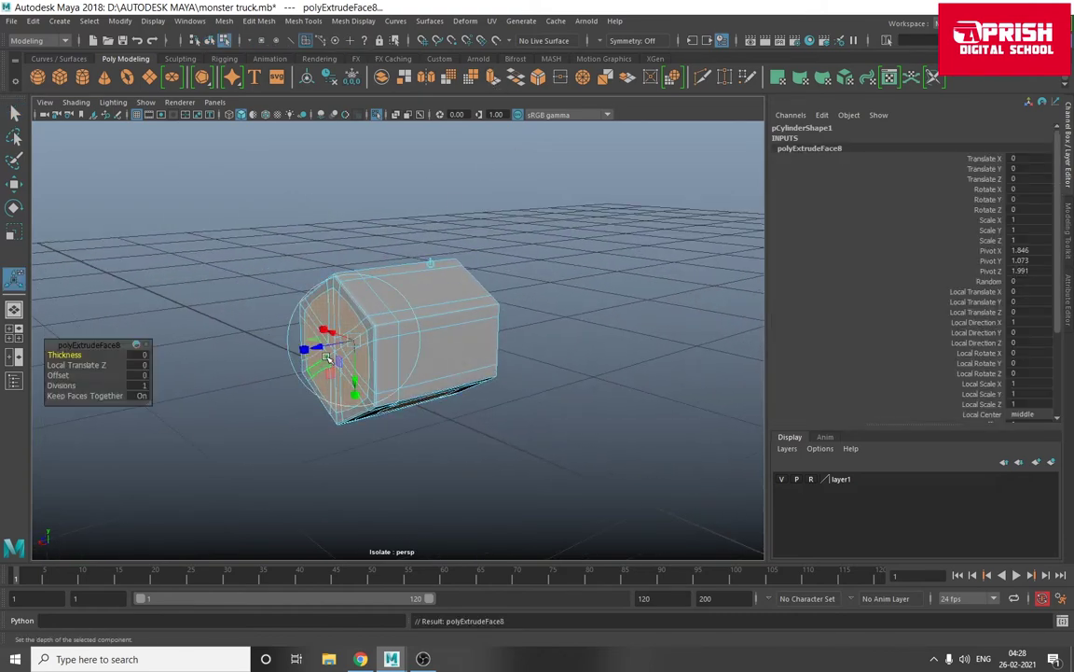
key(ctrl+z)
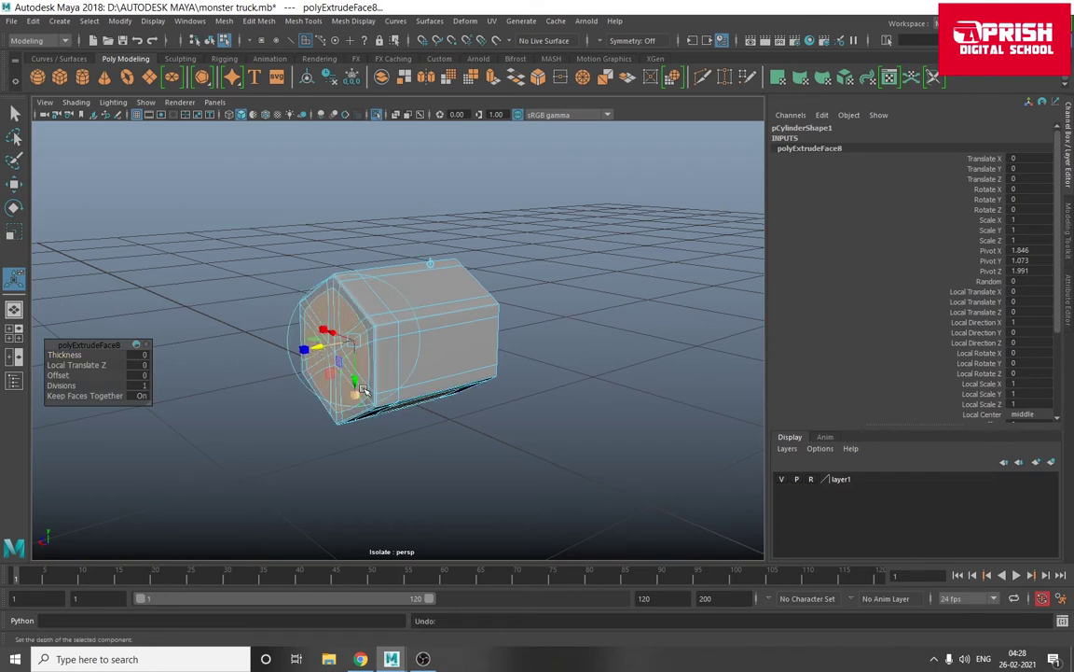
key(ctrl+z)
mouse_move(367, 381)
alt+mouse_down()
mouse_move(373, 399)
mouse_move(429, 408)
mouse_move(468, 451)
mouse_move(430, 421)
alt+mouse_up()
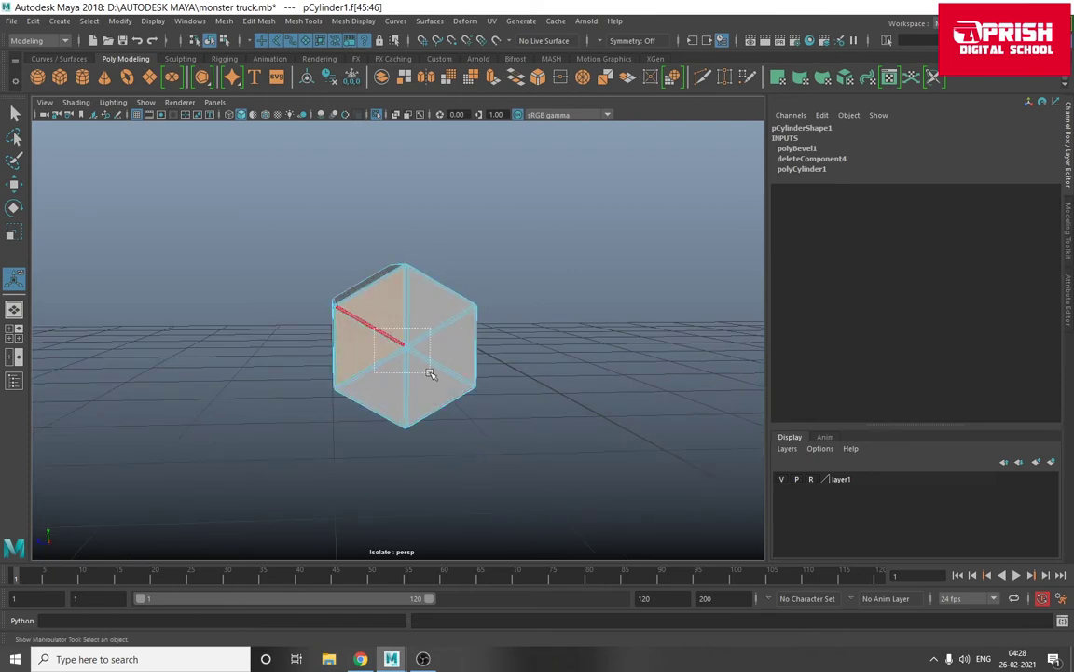
click(429, 367)
mouse_move(428, 365)
alt+mouse_down()
mouse_move(216, 366)
mouse_move(283, 360)
mouse_move(373, 310)
alt+mouse_up()
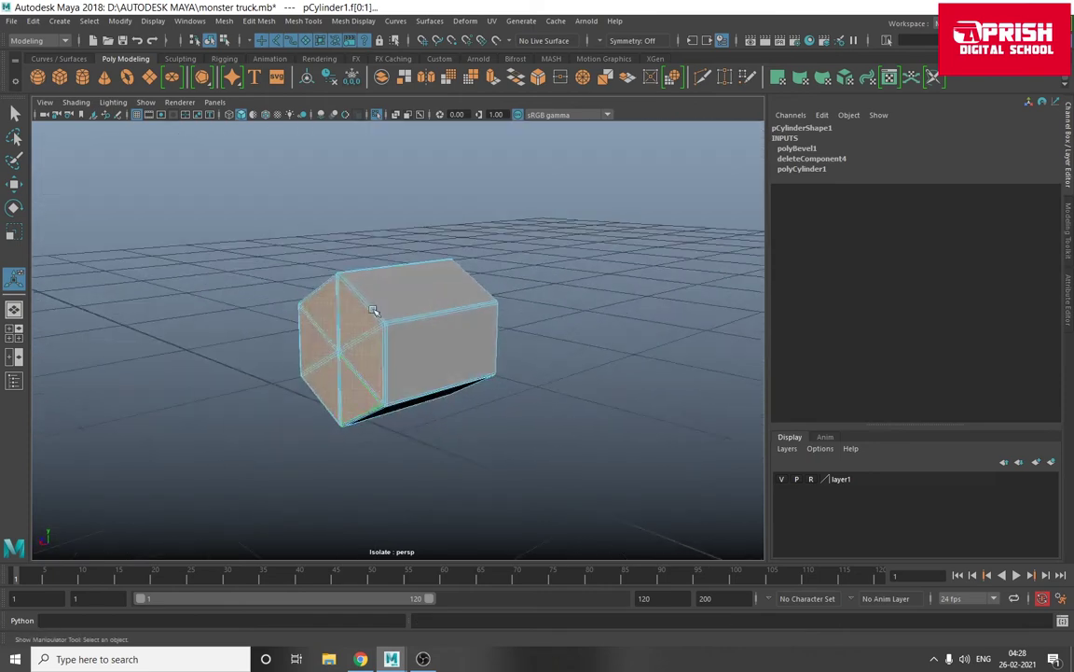
- Extrude the end cap outward by 0.002 along Z and show the smooth preview
click(492, 79)
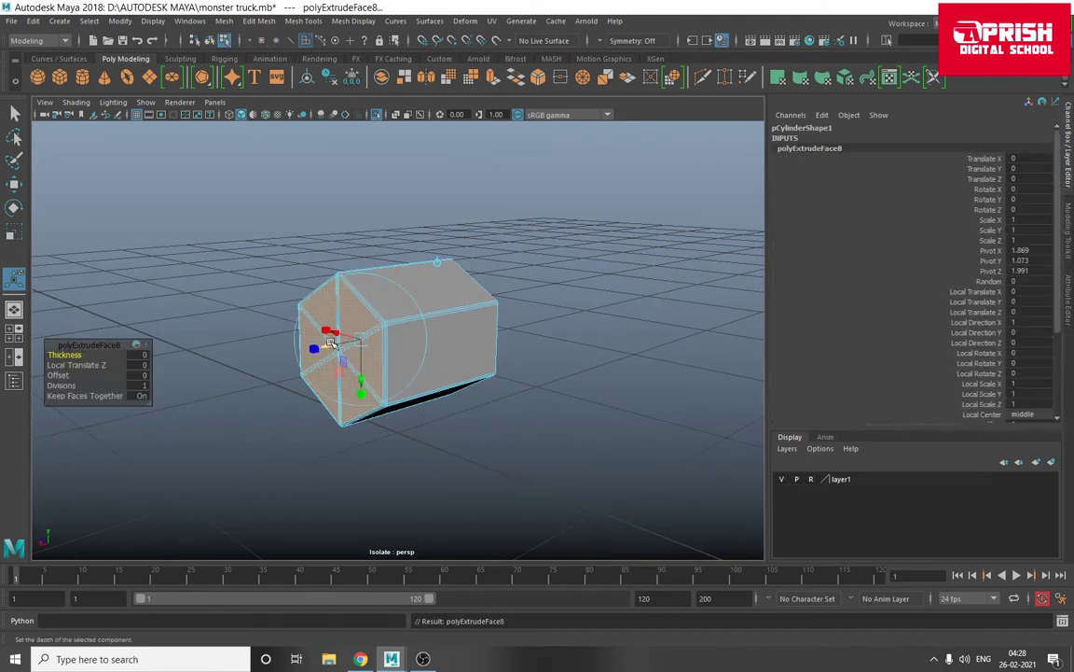
drag(332, 344, 321, 346)
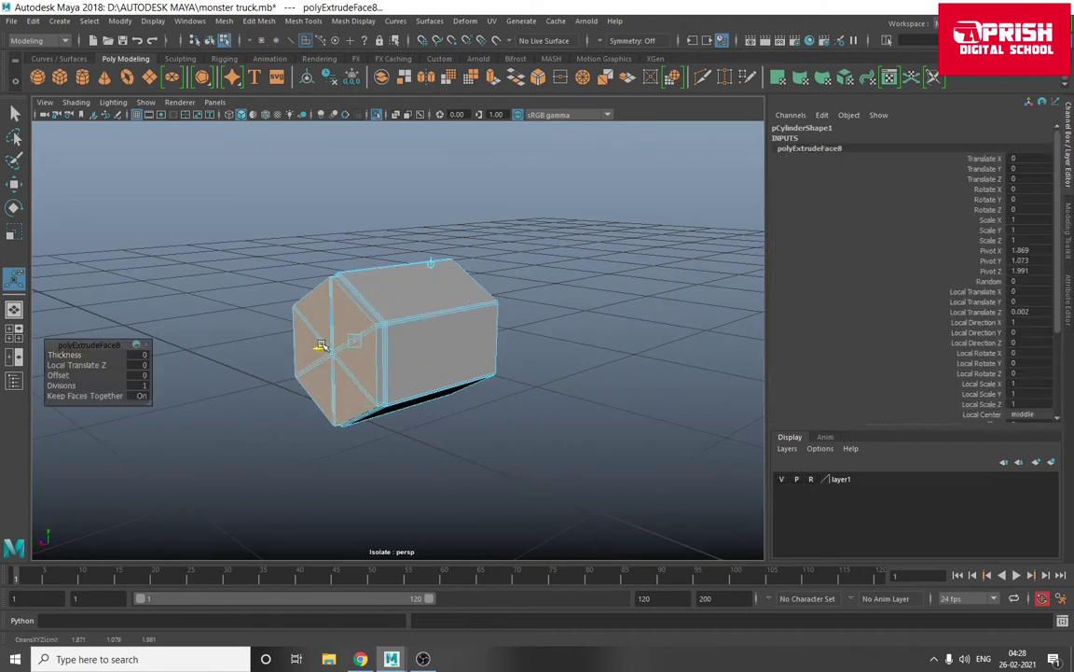
key(3)
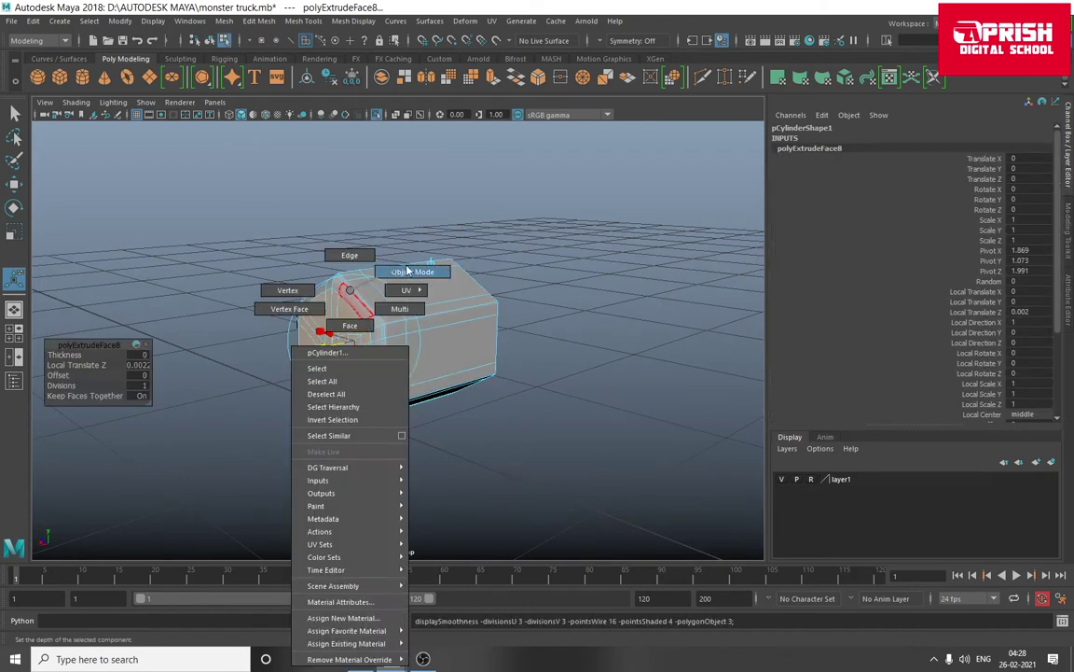
right_drag(351, 300, 411, 272)
mouse_move(347, 322)
alt+mouse_down()
mouse_move(530, 320)
mouse_move(480, 324)
alt+mouse_up()
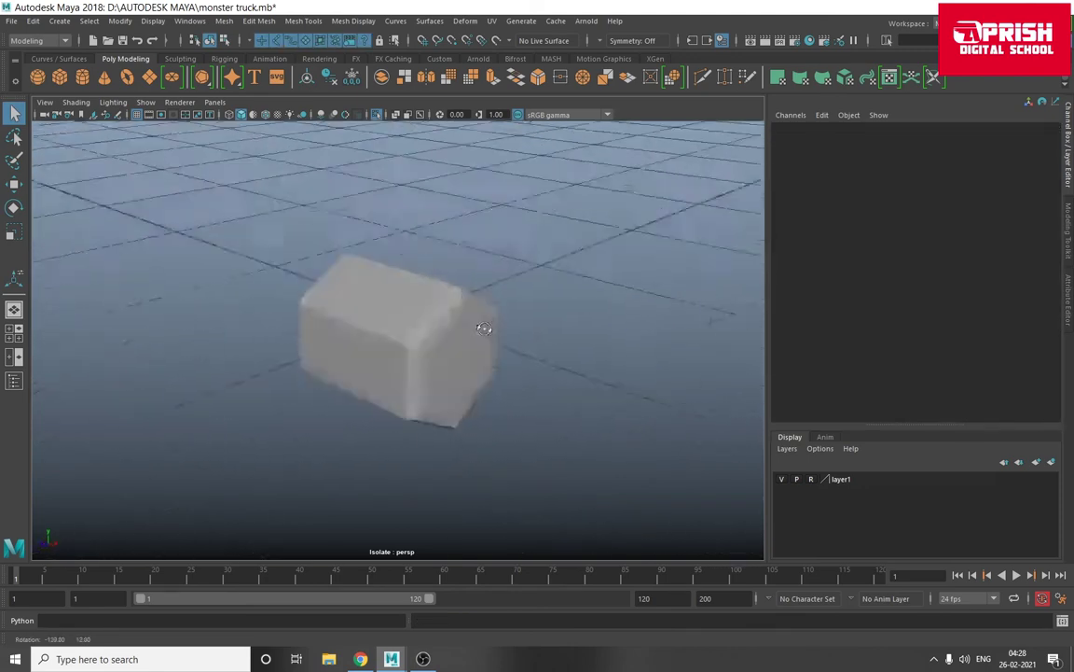
mouse_move(480, 323)
alt+right_down()
mouse_move(443, 350)
mouse_move(386, 352)
alt+right_up()
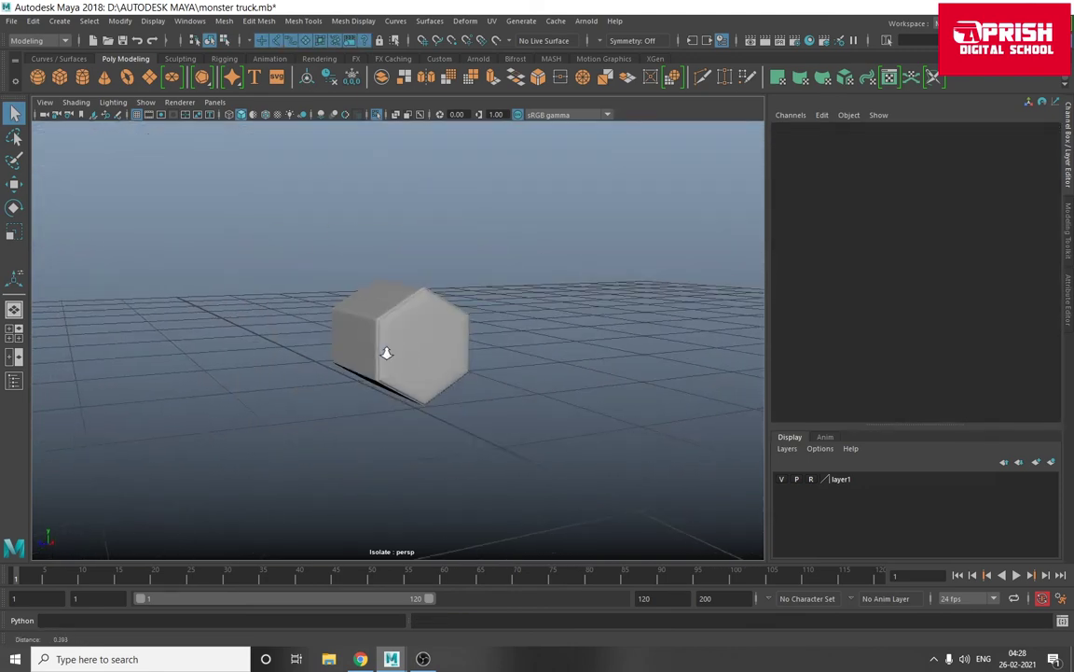
- Return to the faceted display with the extruded end face selected
key(ctrl+z)
key(ctrl+z)
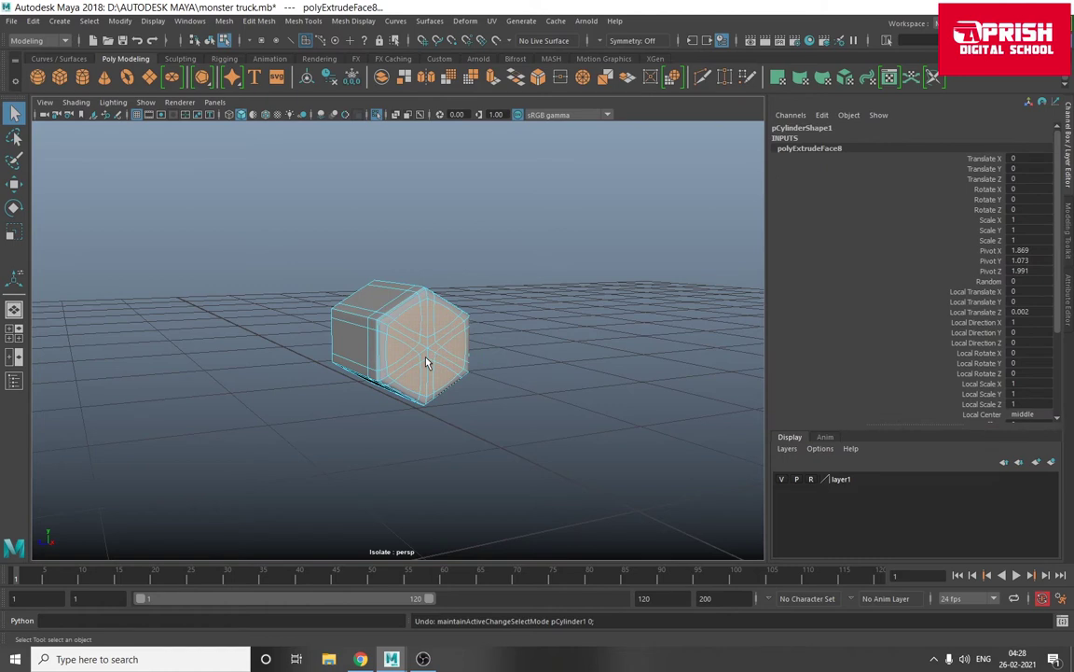
key(1)
key(ctrl+z)
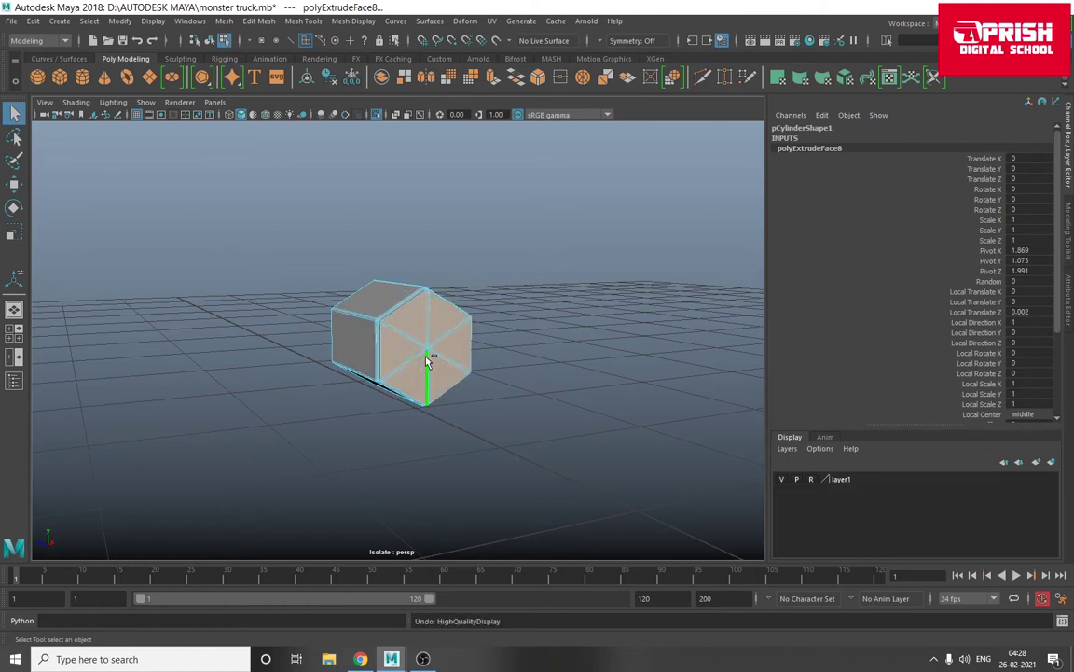
alt+drag(426, 362, 332, 379)
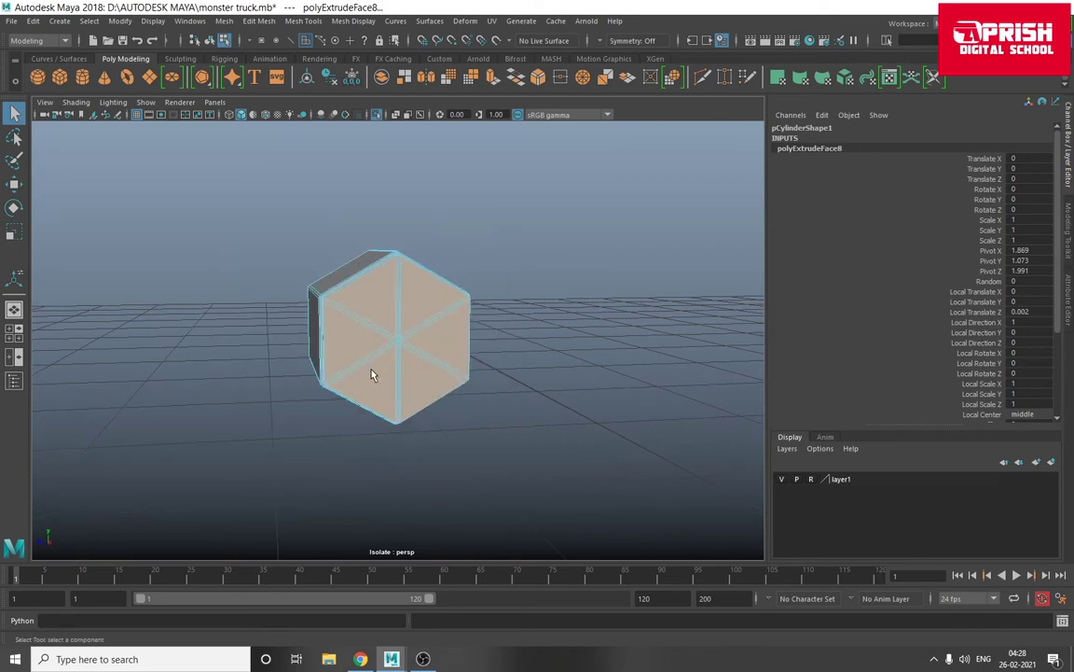
alt+drag(371, 373, 450, 399)
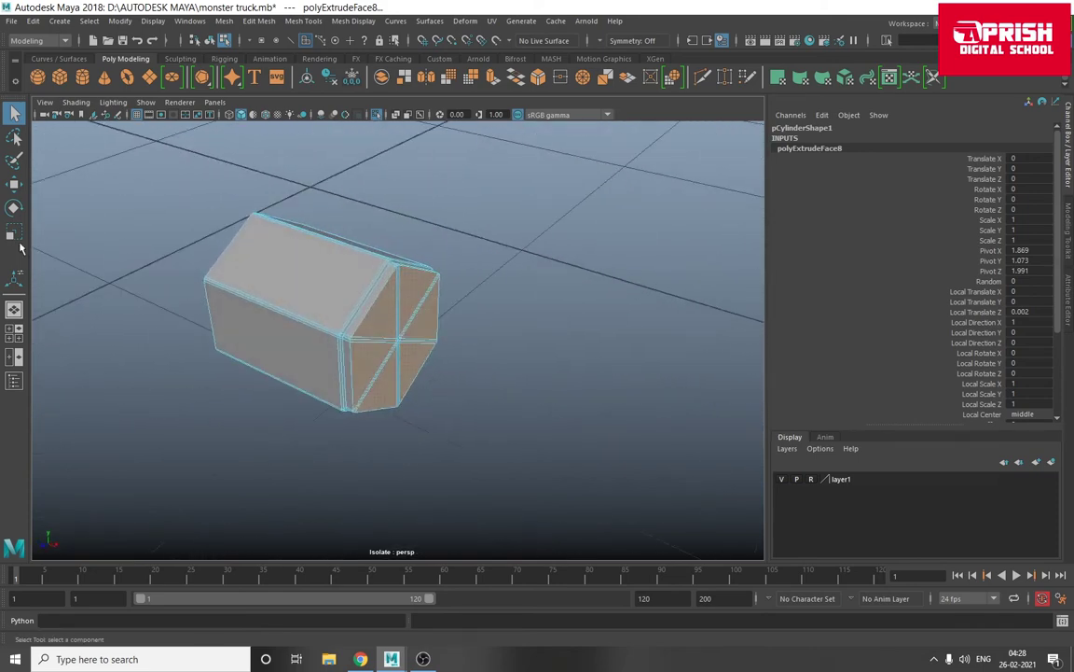
click(13, 184)
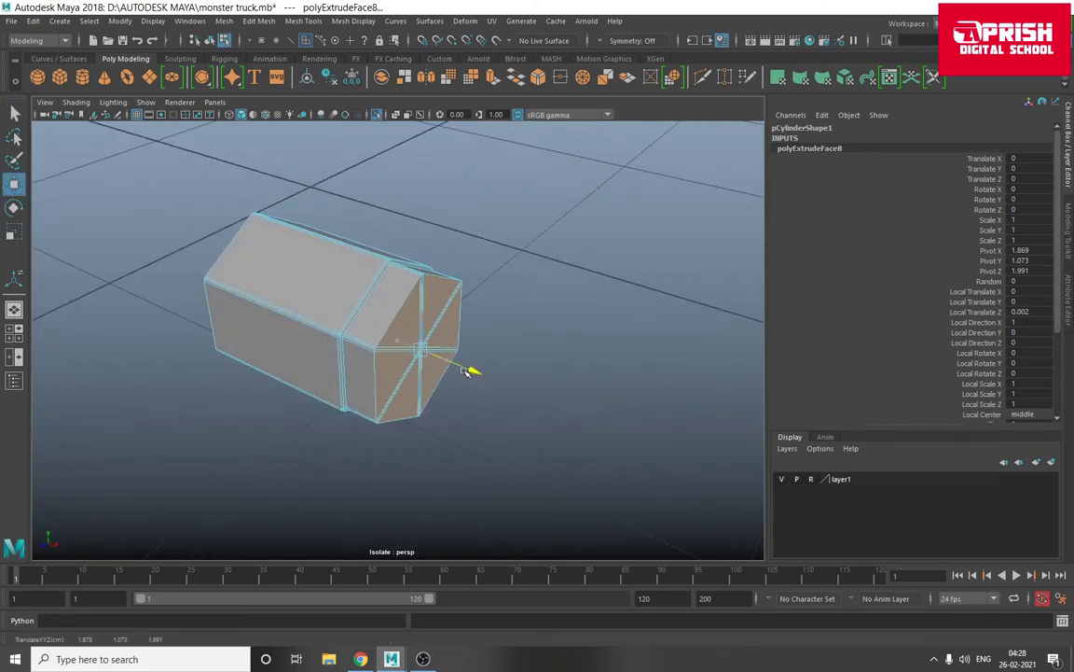
drag(466, 368, 438, 361)
key(ctrl+z)
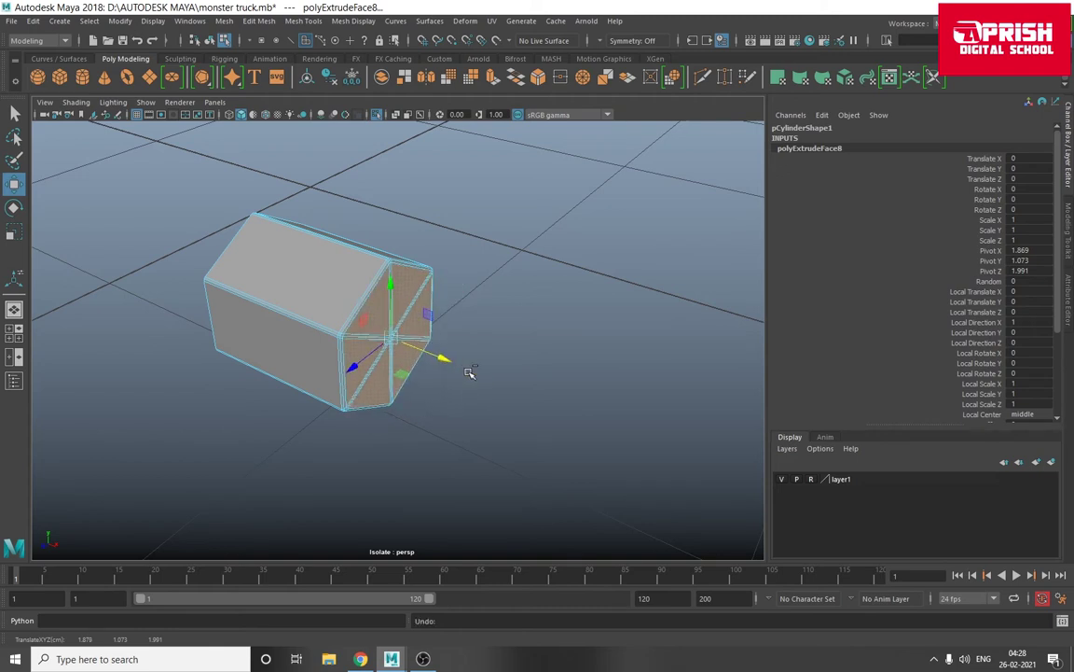
- Scale the end face to about 0.75, extrude it again and recess it inward
key(r)
drag(395, 340, 368, 346)
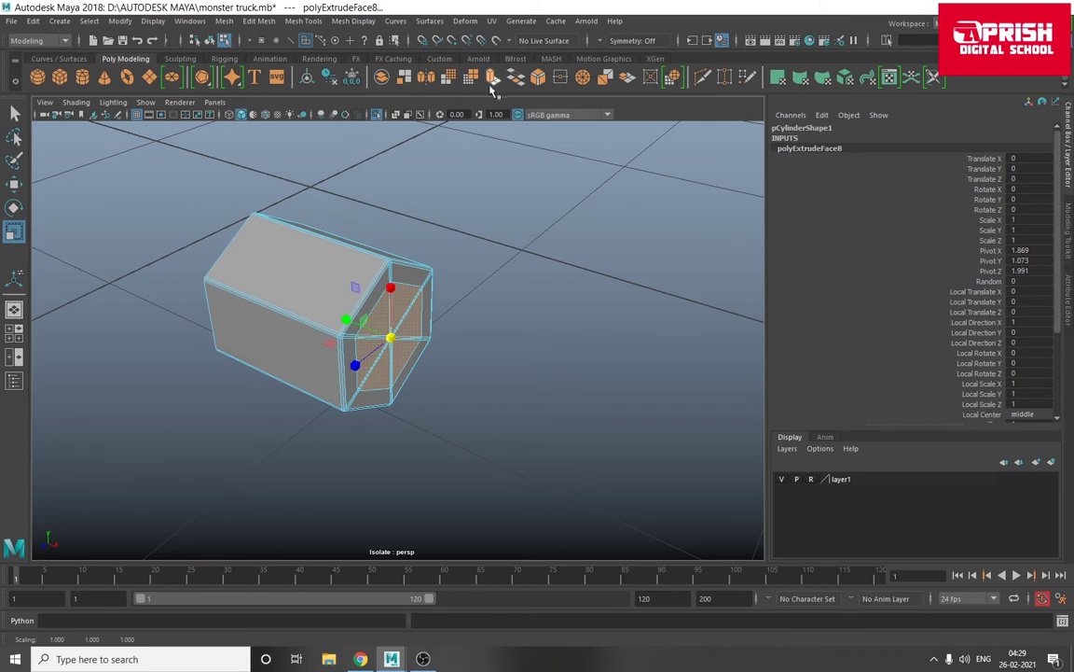
key(ctrl+e)
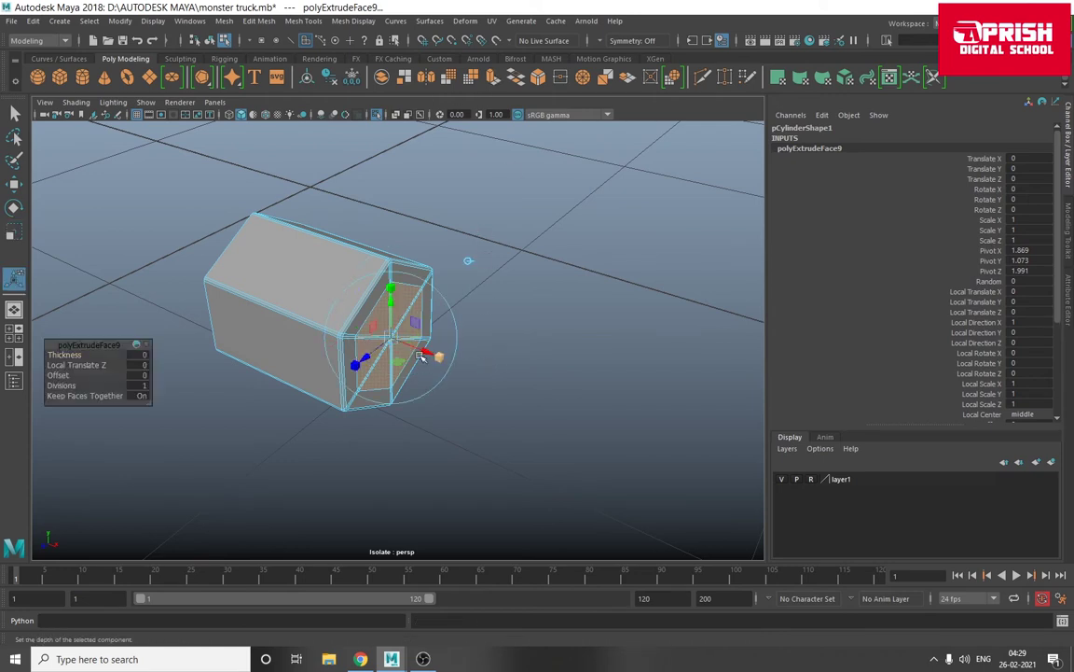
drag(433, 347, 431, 352)
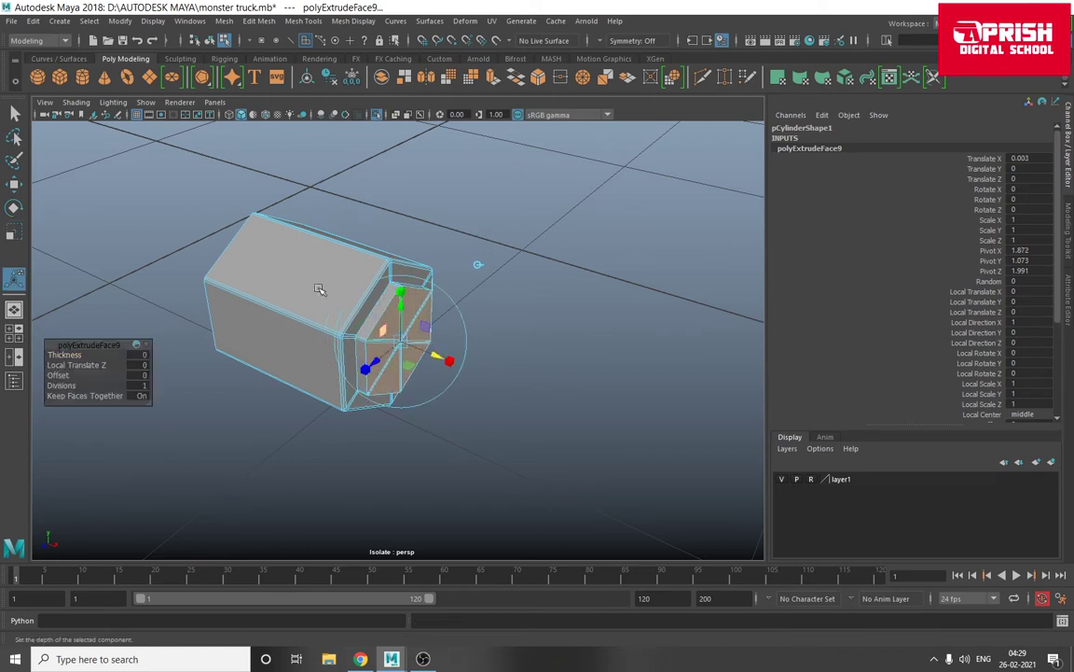
right_drag(322, 275, 415, 324)
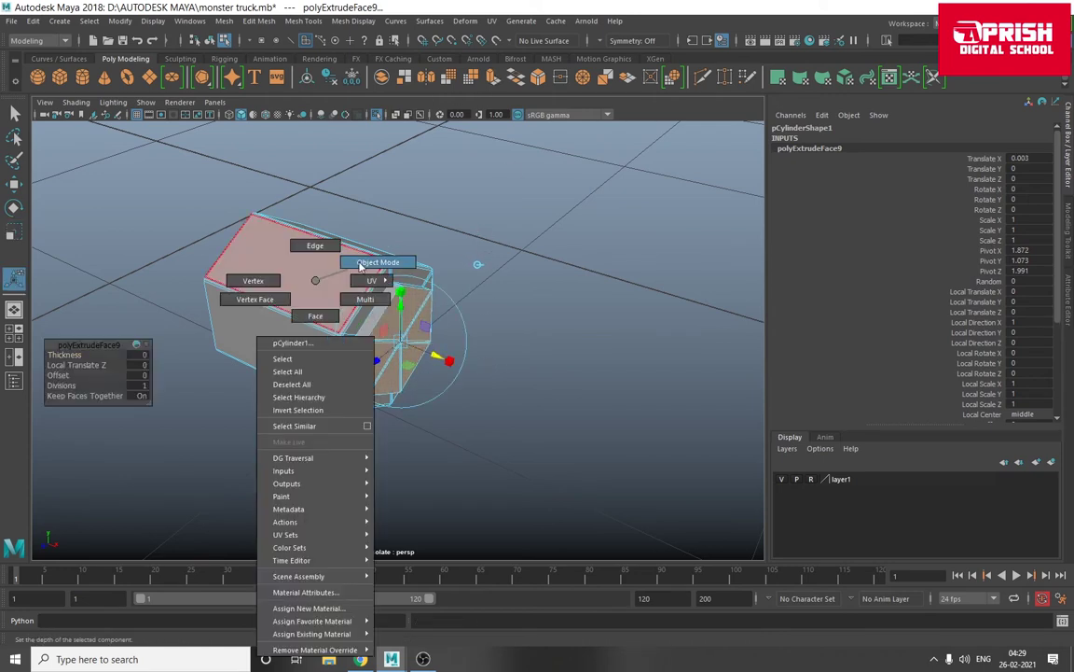
click(473, 367)
- Select the nut, exit Isolate Select and maximise the side view
mouse_move(465, 408)
alt+mouse_down()
mouse_move(305, 347)
mouse_move(473, 383)
mouse_move(296, 380)
mouse_move(390, 343)
alt+mouse_up()
scroll(419, 366, down, 5)
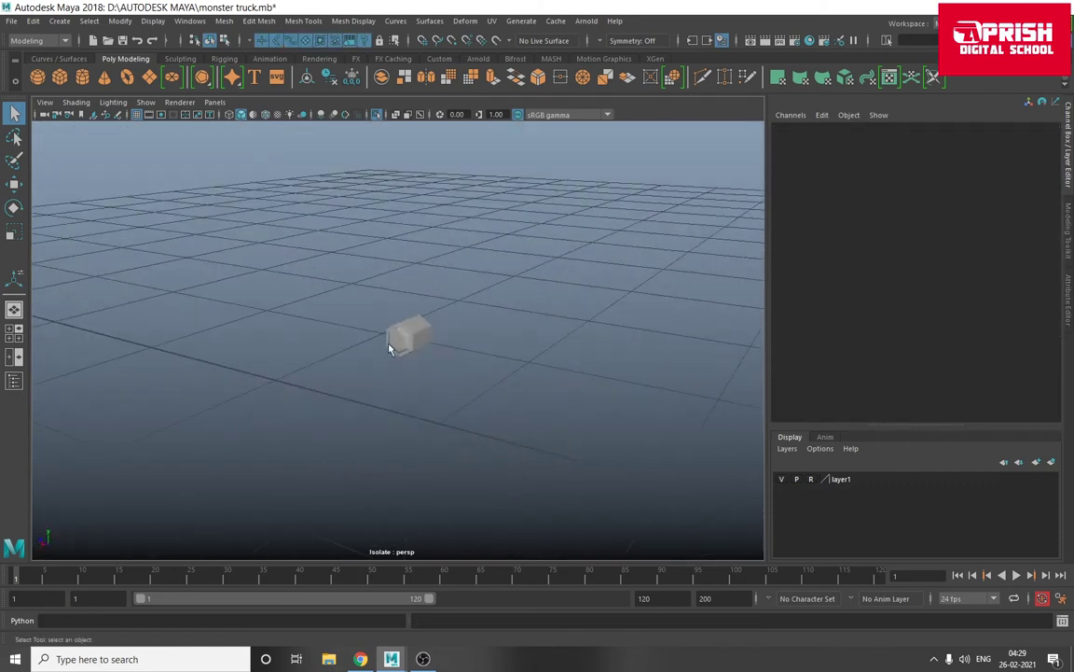
click(396, 340)
click(377, 116)
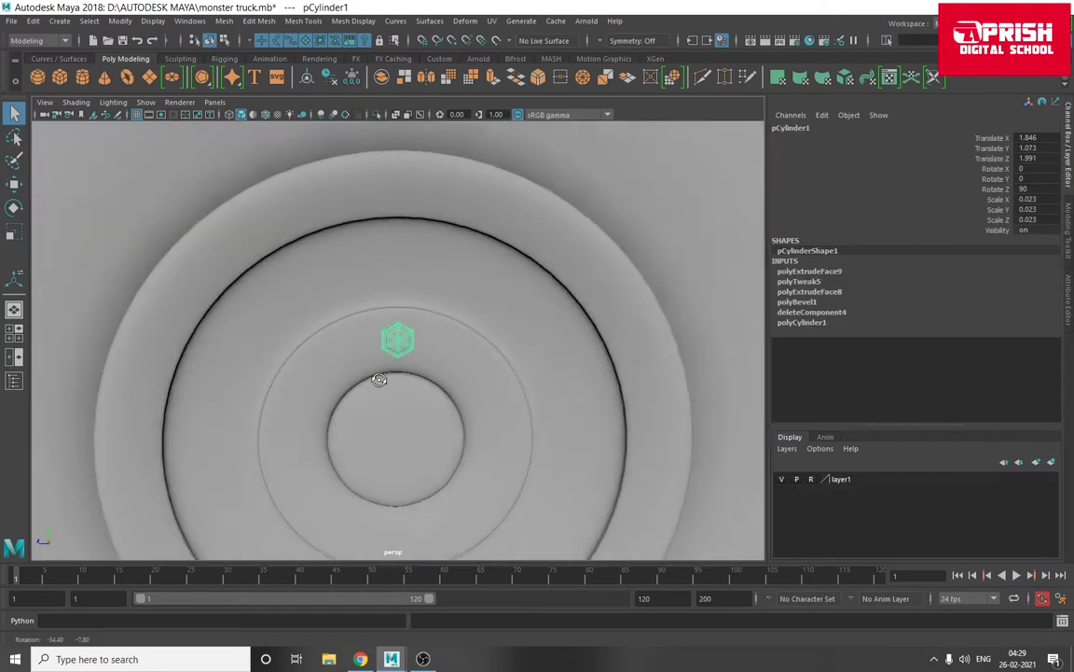
key(space)
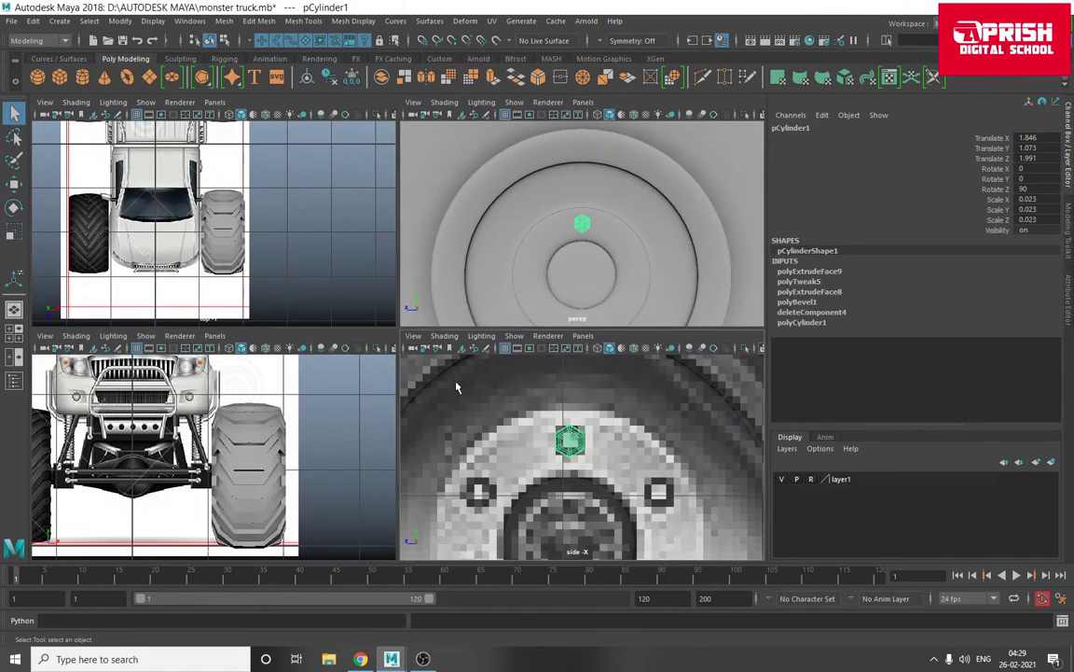
key(space)
- Clone the nut onto the right-hand bolt hole, with wireframe on shaded
scroll(283, 374, up, 3)
scroll(619, 427, up, 2)
scroll(578, 424, up, 2)
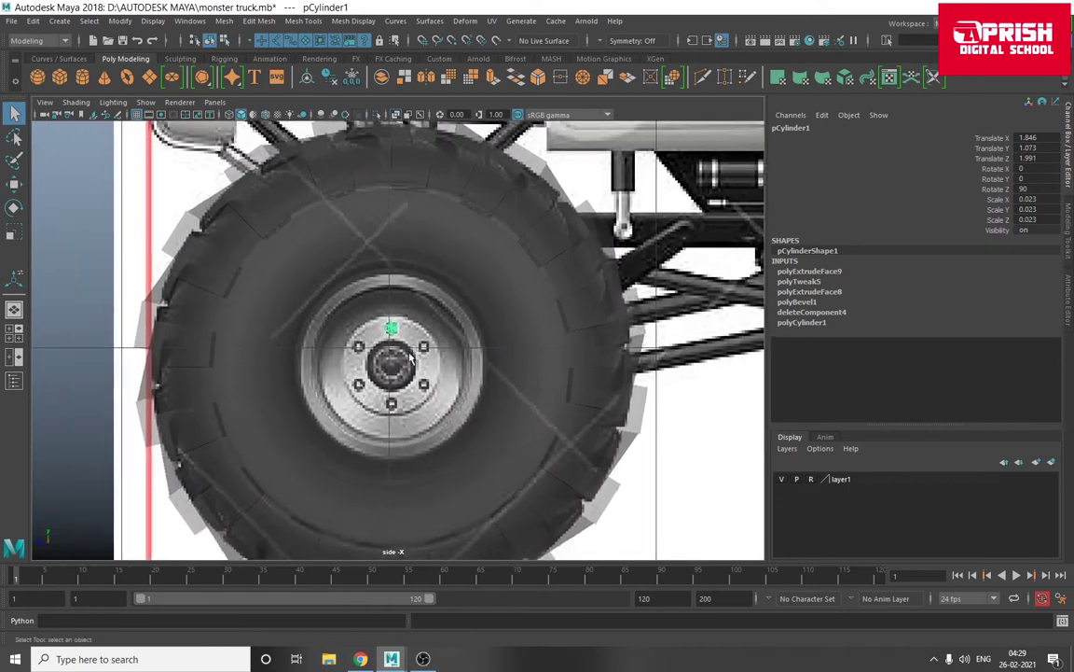
scroll(554, 420, up, 2)
key(w)
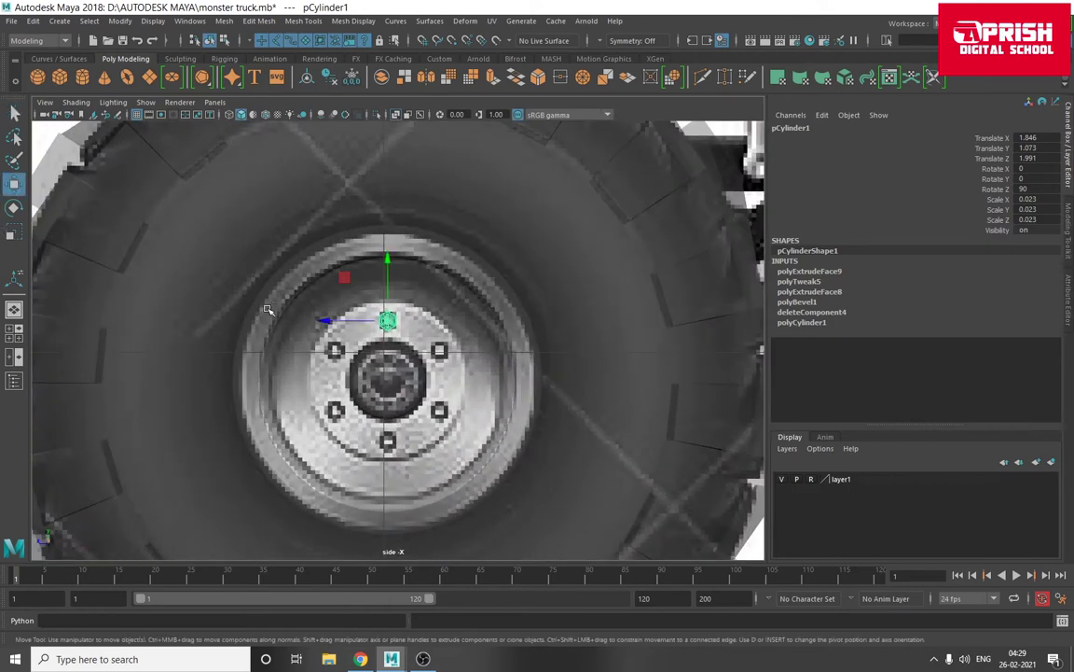
shift+drag(387, 320, 446, 355)
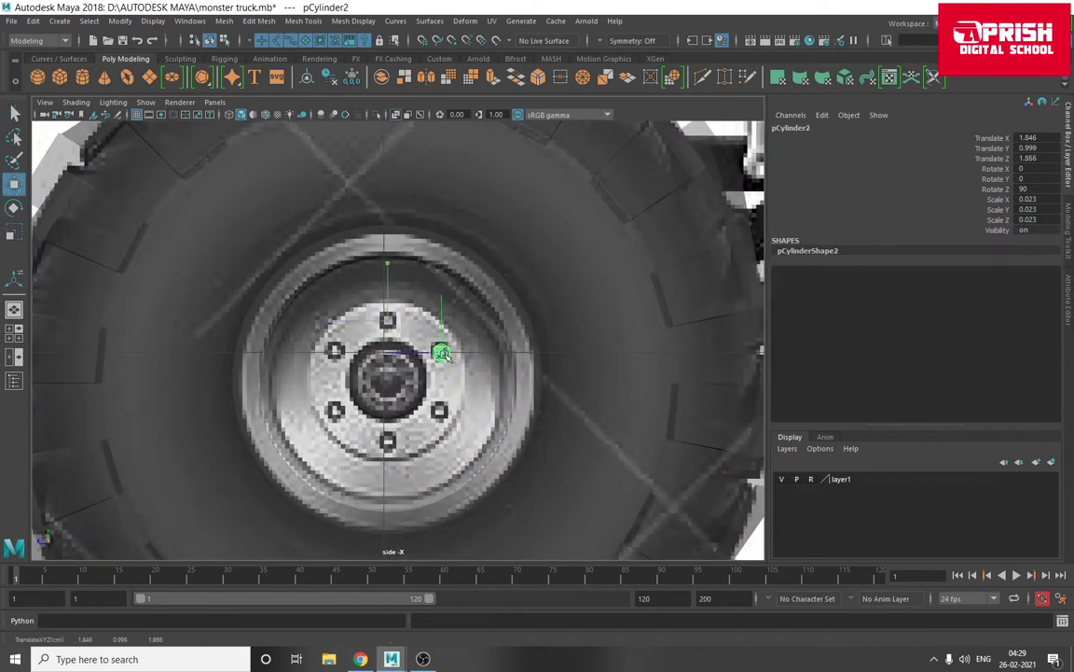
key(ctrl+z)
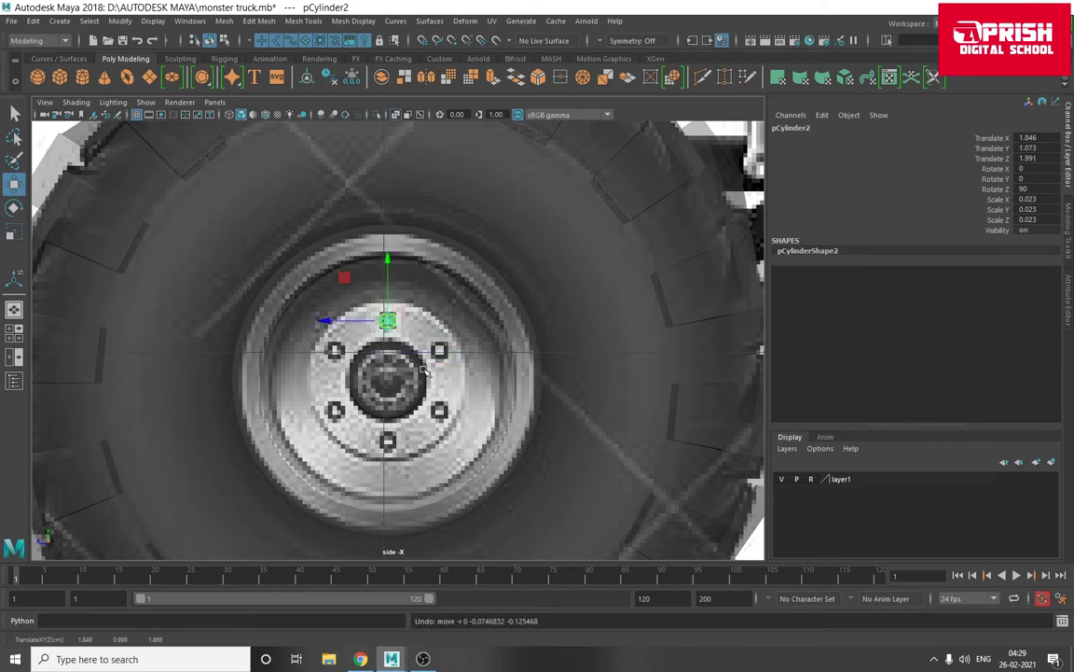
drag(388, 322, 407, 331)
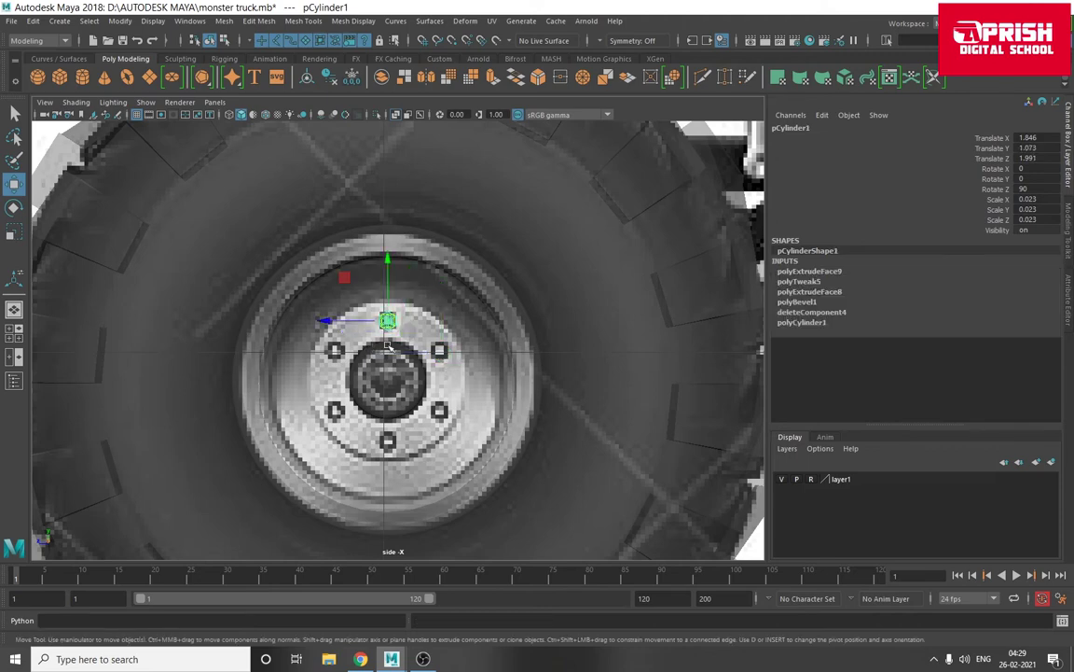
click(265, 114)
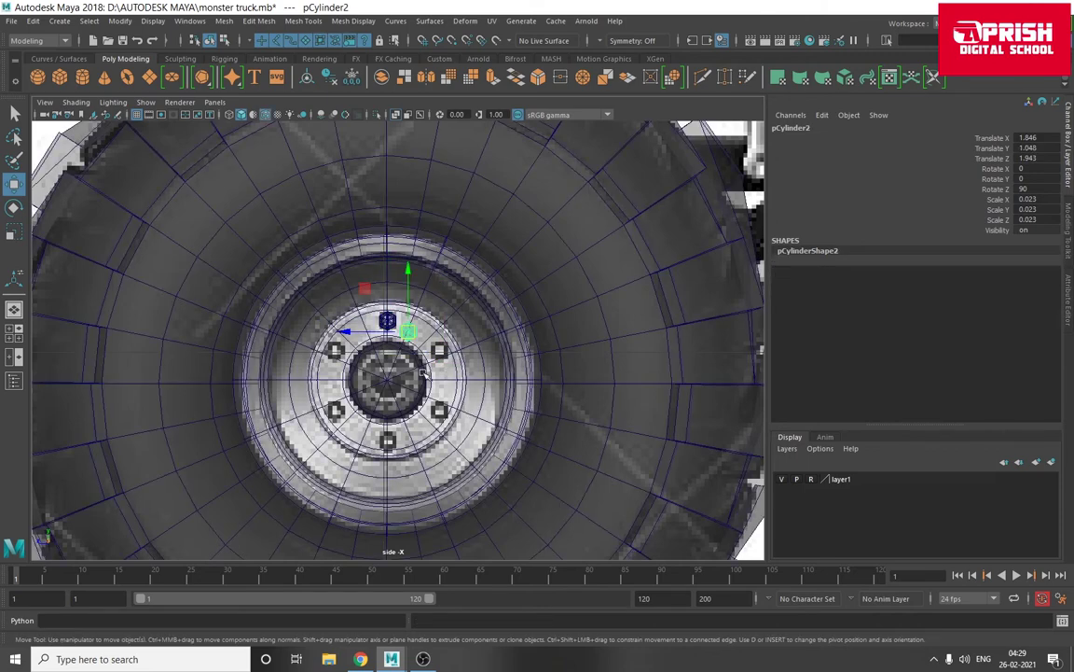
drag(410, 333, 440, 353)
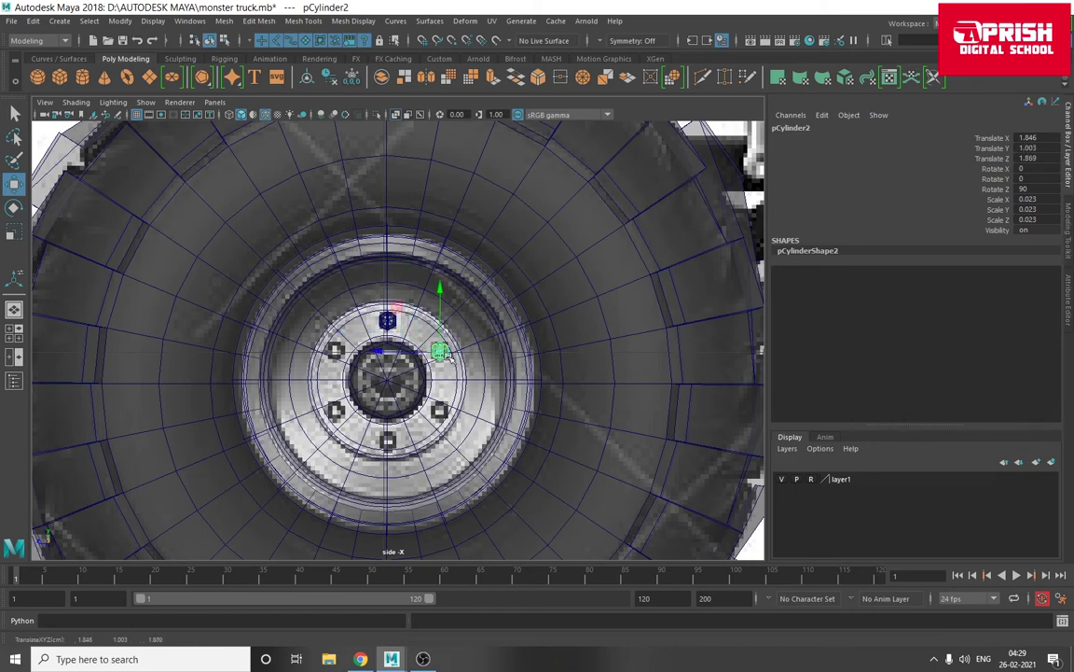
- Duplicate the nut onto the lower-right, bottom, lower-left and upper-left bolt holes
key(ctrl+d)
drag(441, 354, 440, 408)
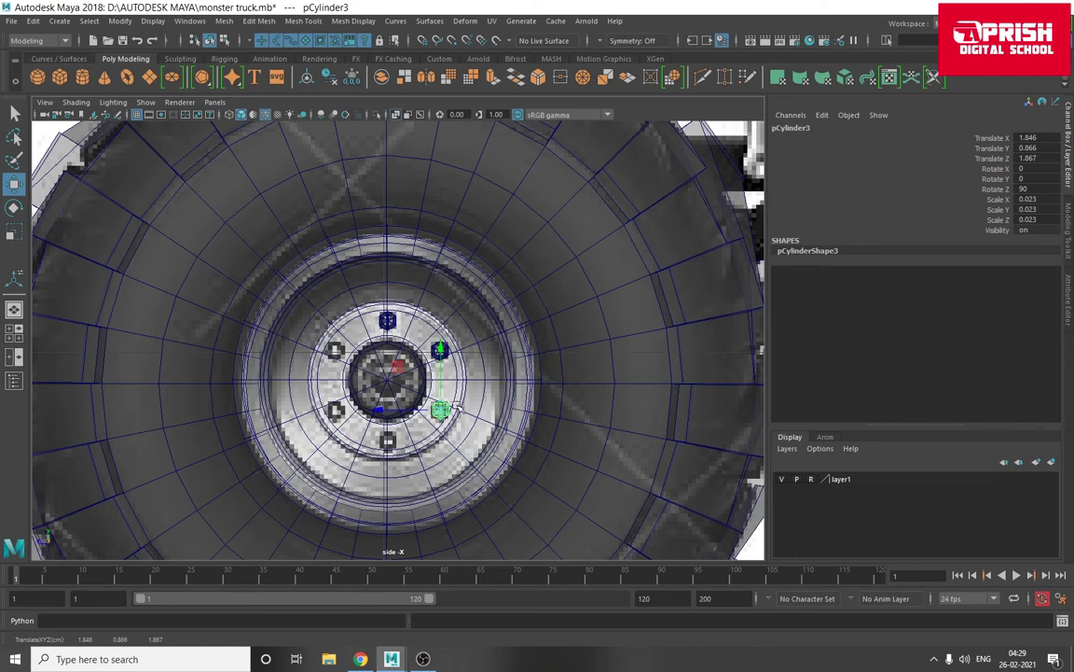
key(ctrl+d)
drag(441, 411, 388, 445)
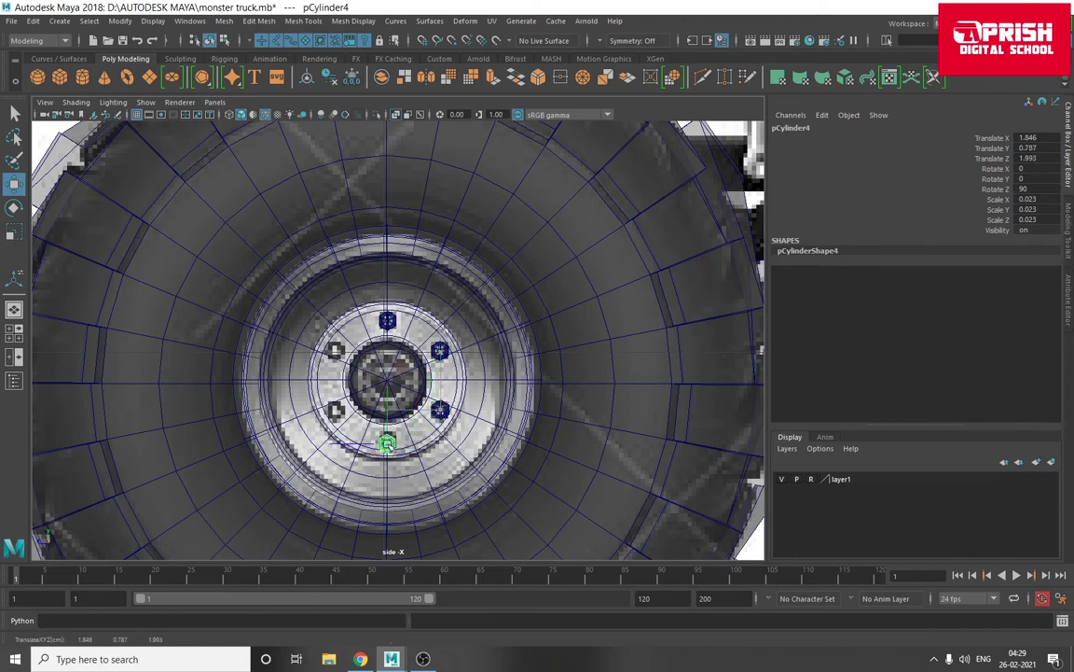
key(ctrl+d)
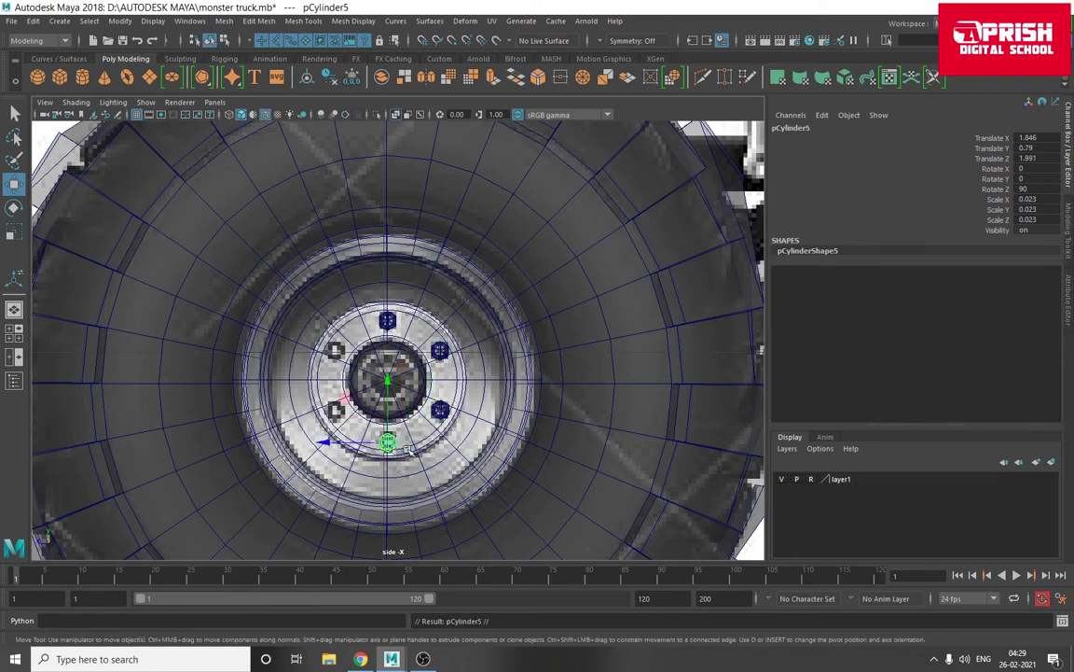
mouse_move(387, 443)
mouse_down()
mouse_move(331, 414)
mouse_move(333, 355)
mouse_up()
key(ctrl+d)
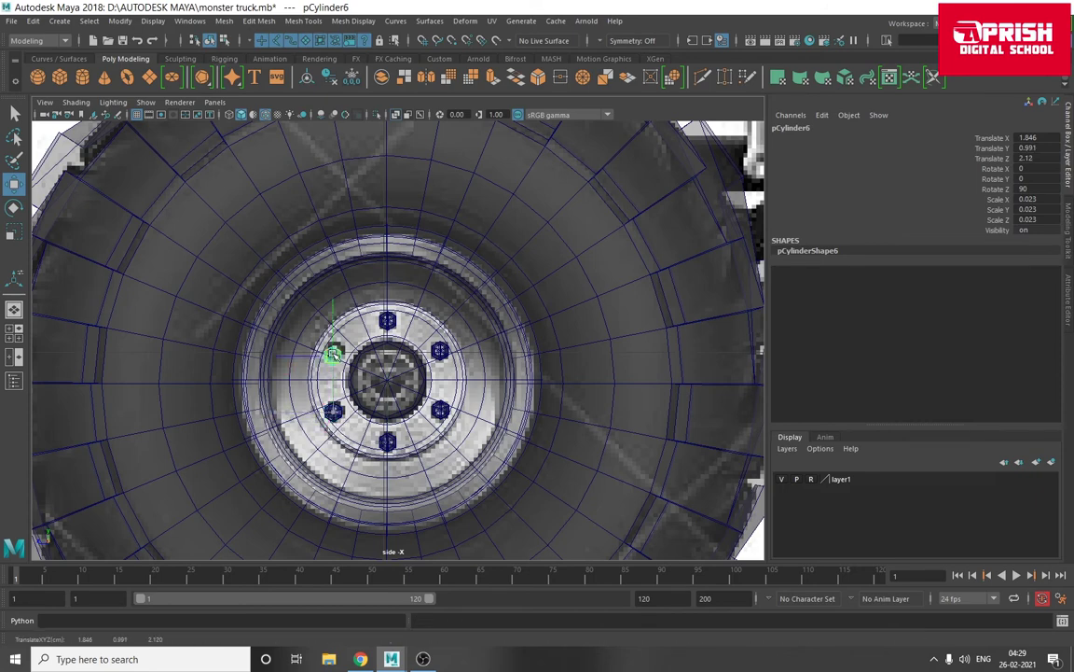
- Return to the maximised perspective view and orbit around the truck
key(space)
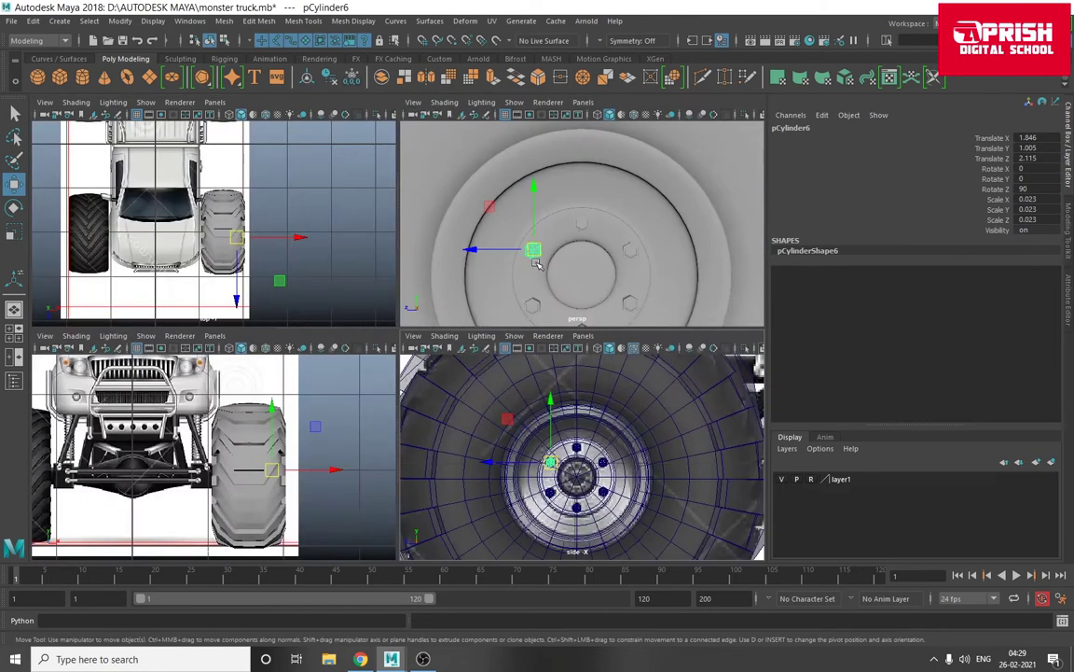
key(space)
click(165, 299)
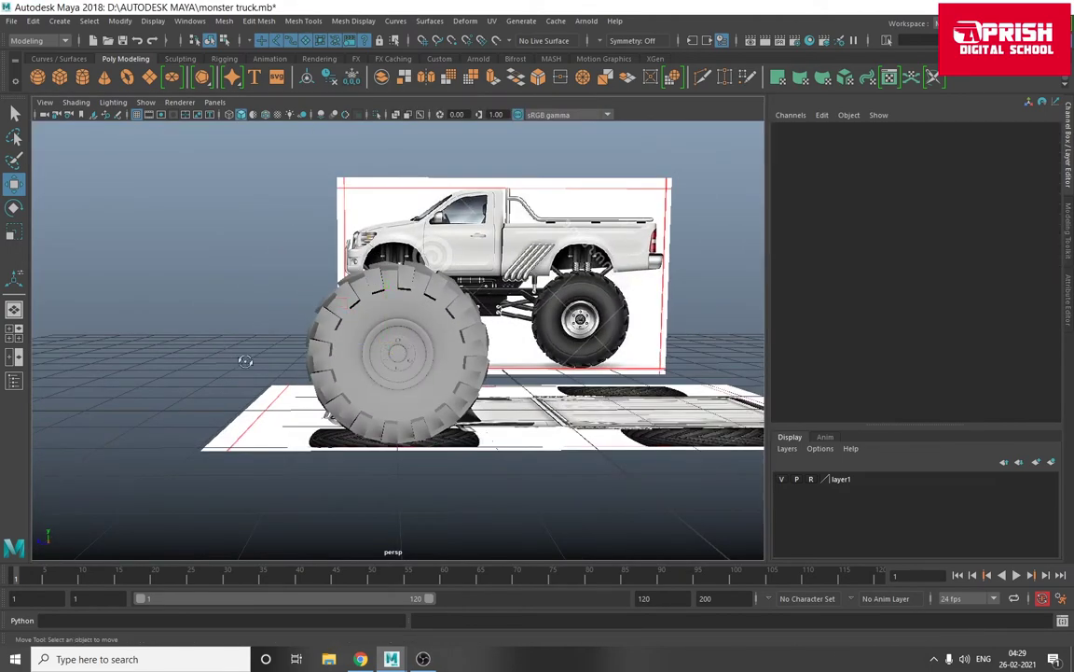
alt+drag(240, 354, 336, 326)
click(348, 341)
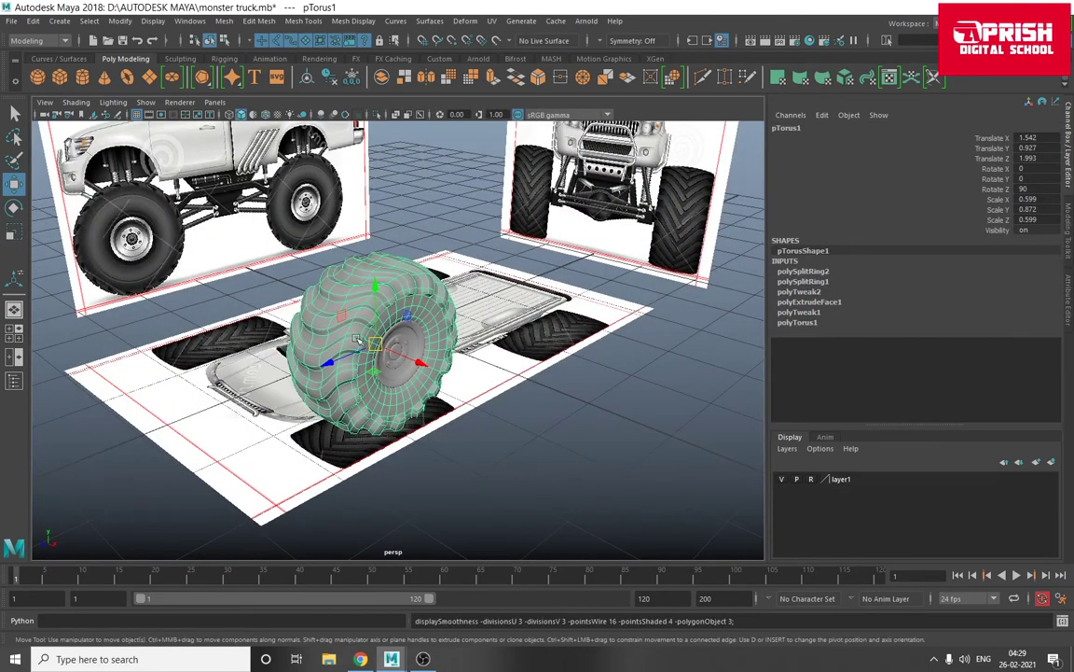
click(477, 432)
mouse_move(478, 432)
alt+mouse_down()
mouse_move(354, 377)
mouse_move(448, 401)
mouse_move(463, 376)
mouse_move(463, 396)
mouse_move(463, 383)
mouse_move(499, 379)
mouse_move(359, 343)
alt+mouse_up()
- Zoom in and select the wheel hub pSphere1, viewing it side-on
scroll(470, 403, up, 3)
scroll(456, 354, up, 3)
scroll(447, 365, up, 2)
click(466, 369)
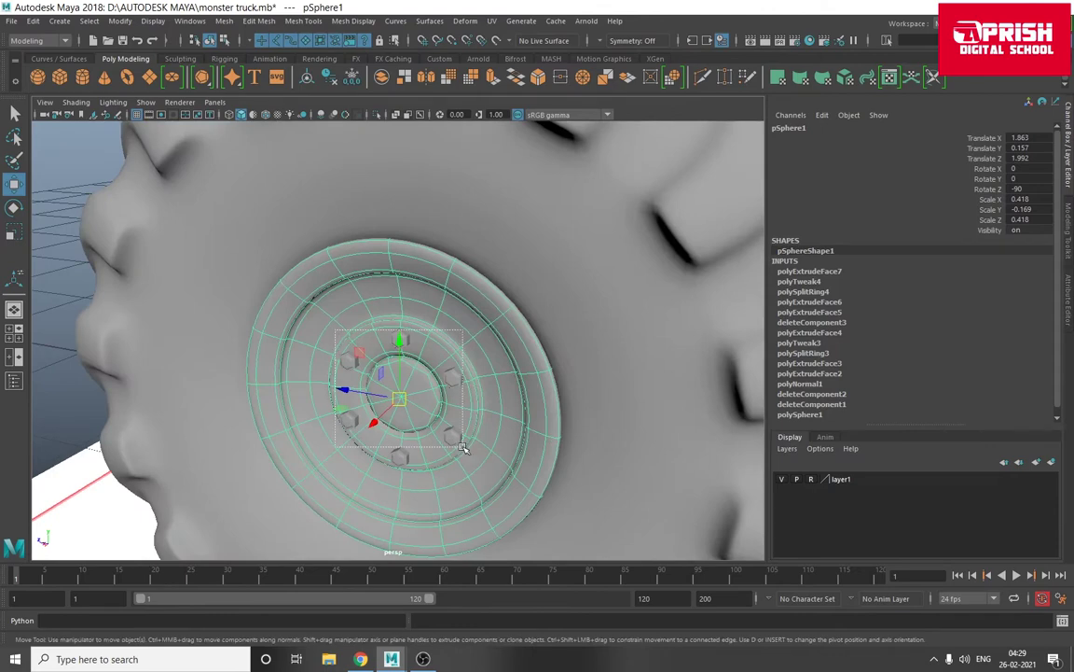
scroll(462, 447, down, 5)
scroll(471, 391, down, 3)
scroll(475, 380, up, 1)
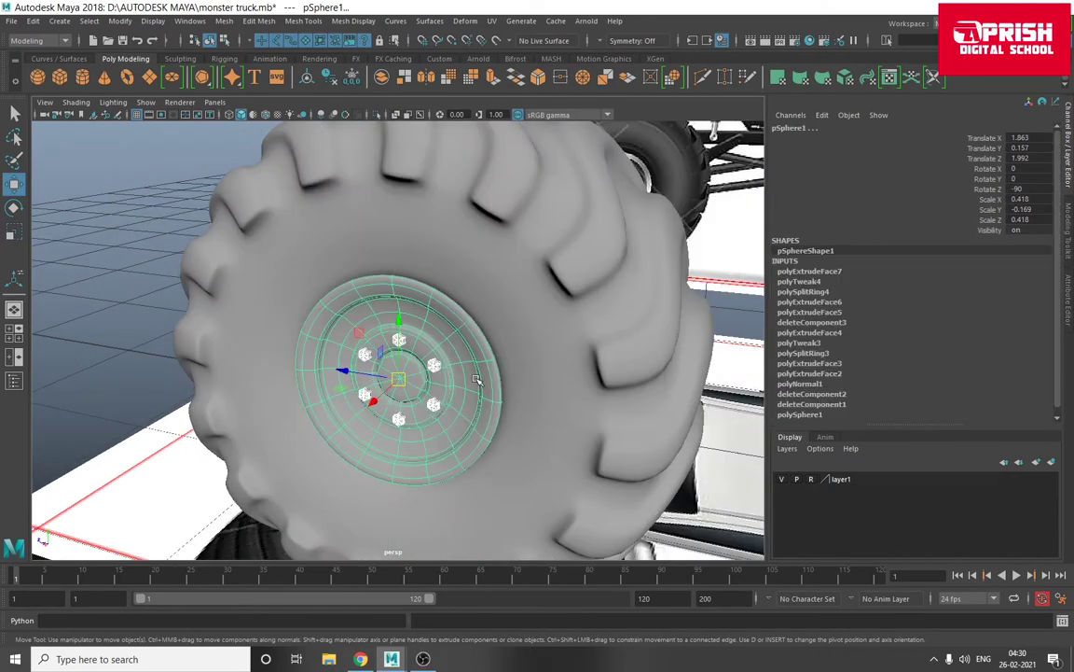
alt+drag(344, 369, 295, 353)
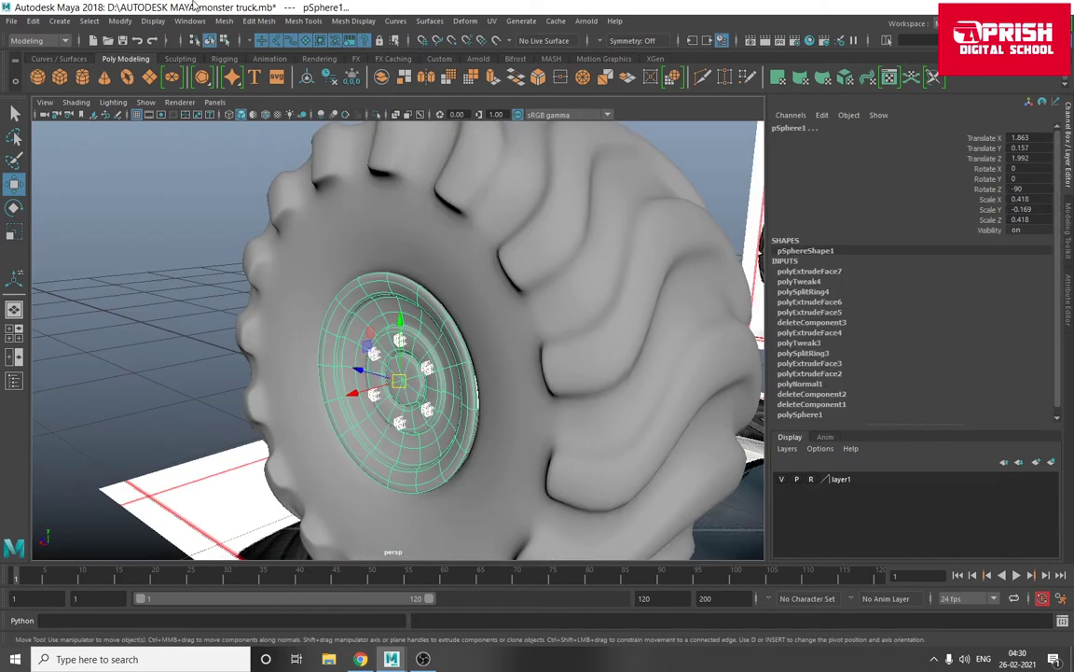
- Freeze Transformations on the wheel hub
click(121, 20)
click(168, 70)
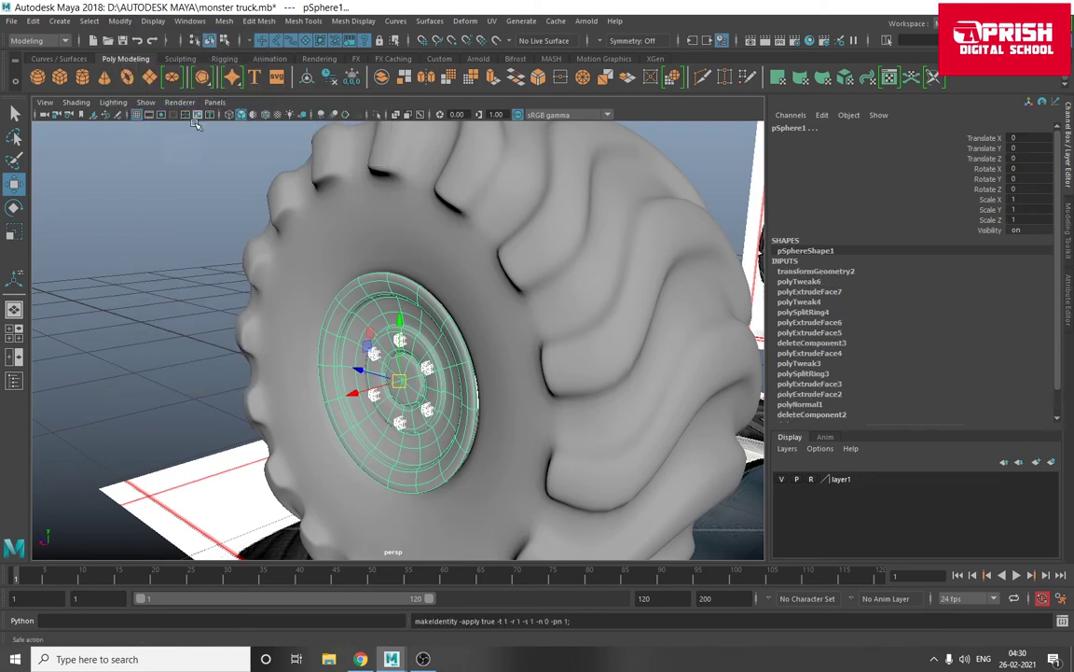
mouse_move(162, 301)
alt+mouse_down()
mouse_move(343, 370)
mouse_move(386, 362)
alt+mouse_up()
click(14, 231)
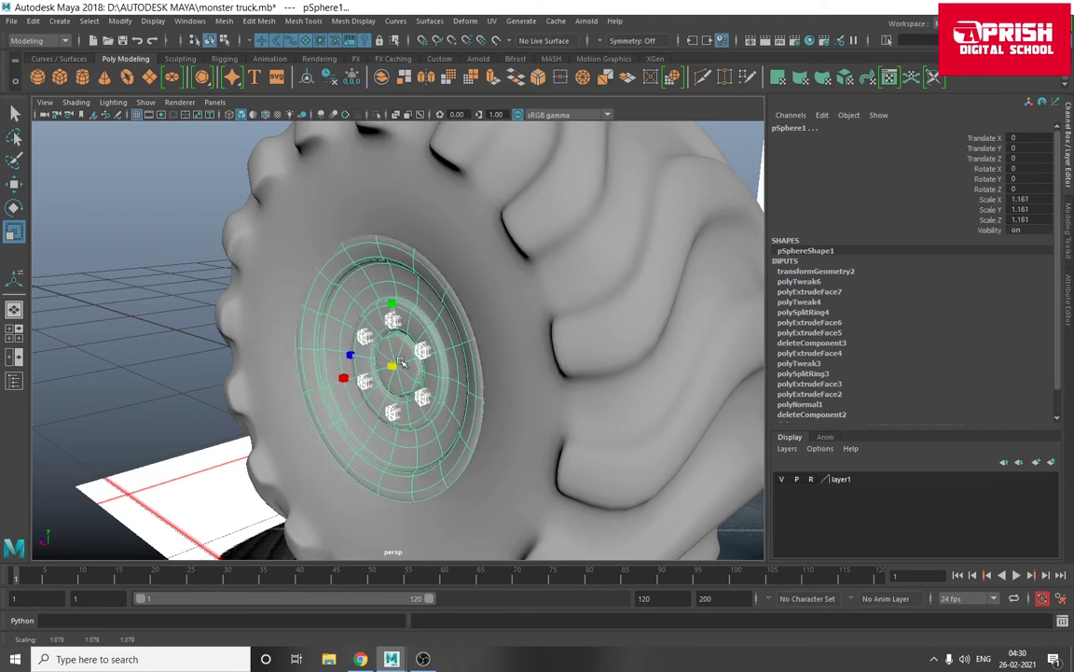
key(ctrl+z)
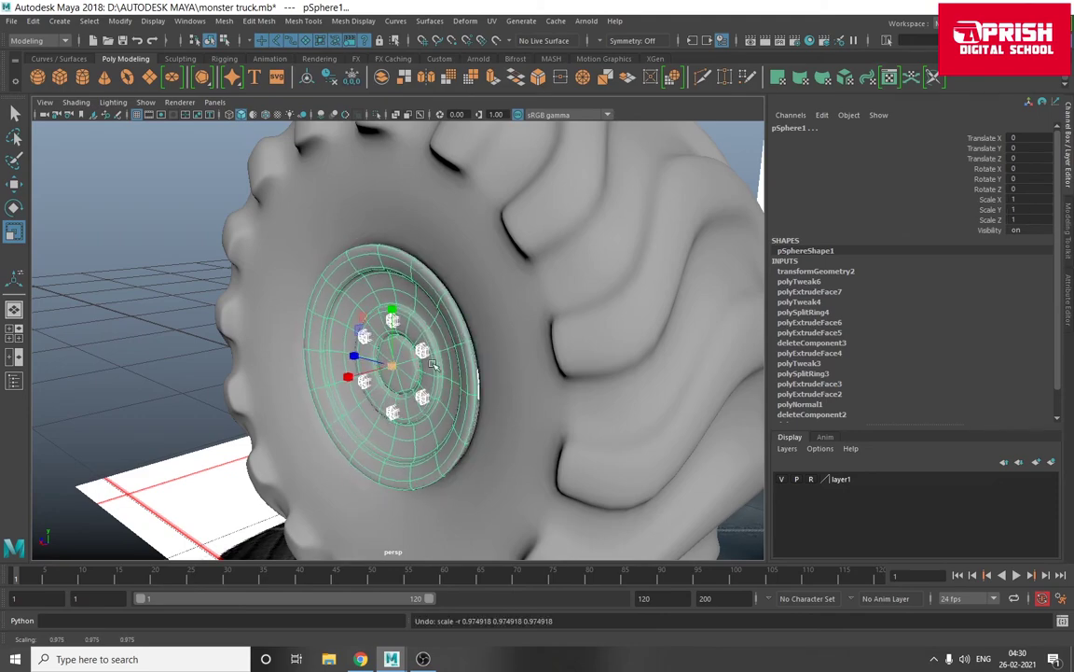
mouse_move(389, 341)
alt+mouse_down()
mouse_move(487, 346)
mouse_move(480, 308)
alt+mouse_up()
- Group the hub with its six lug nuts as group1
key(ctrl+g)
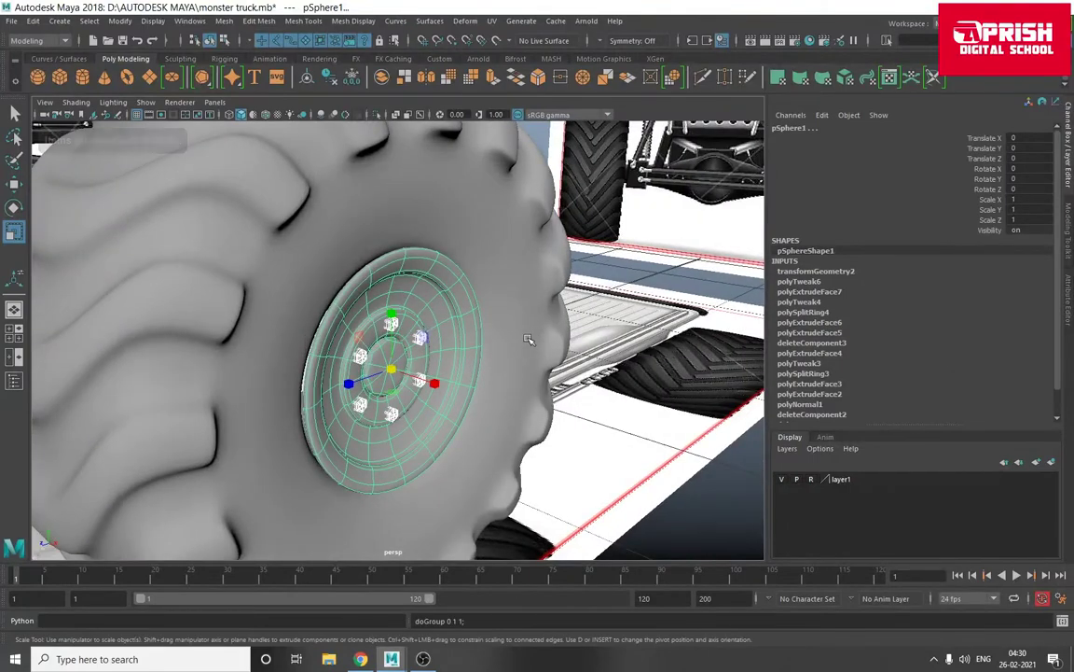
mouse_move(402, 363)
mouse_down()
mouse_move(454, 374)
mouse_move(284, 322)
mouse_up()
click(14, 184)
key(ctrl+z)
key(ctrl+z)
key(ctrl+z)
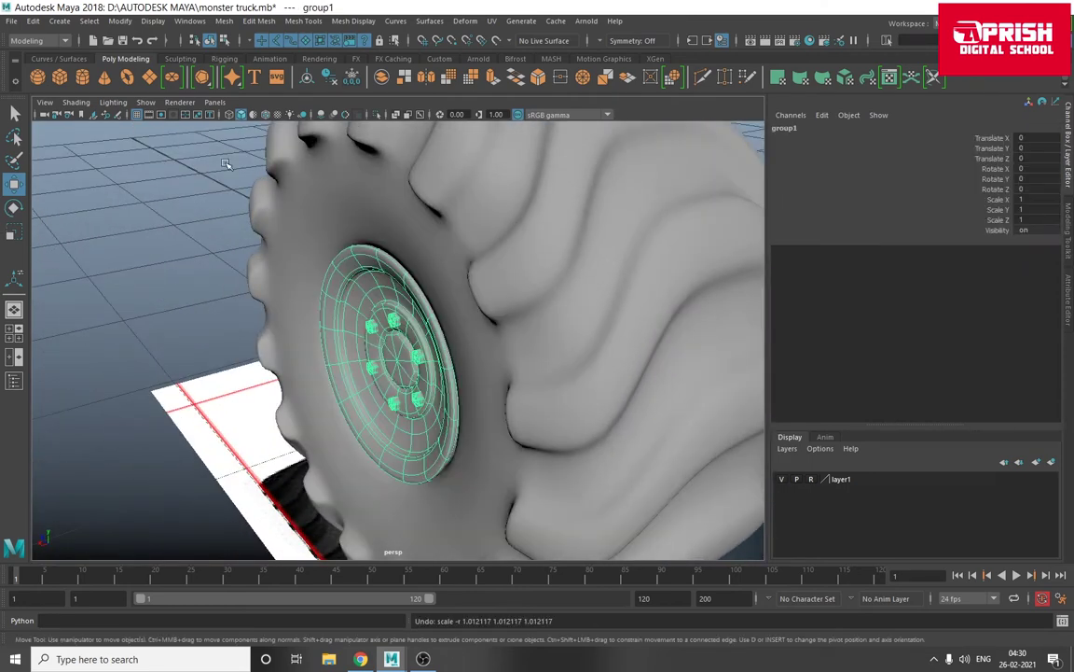
- Open the Outliner and center the hub's pivot
click(189, 21)
click(196, 159)
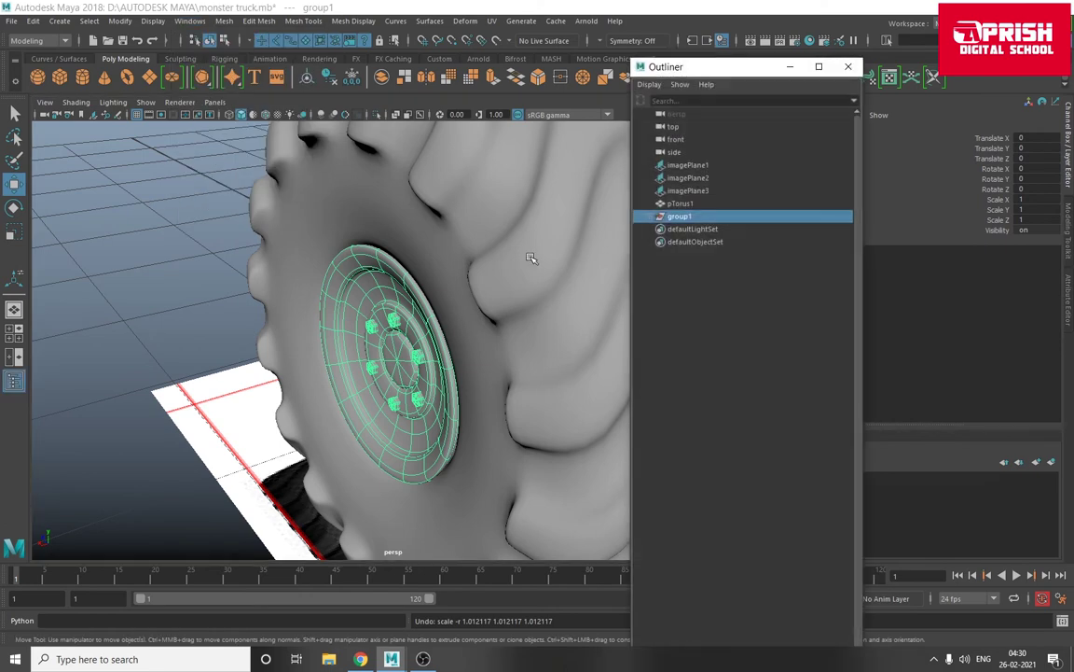
click(119, 21)
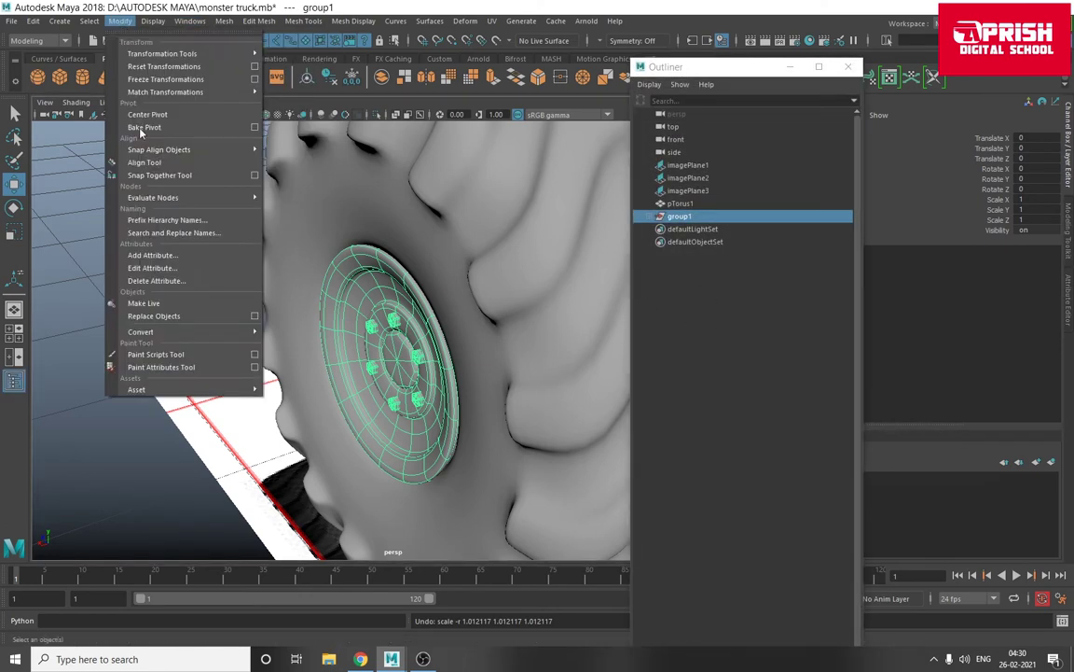
click(140, 111)
drag(354, 381, 347, 376)
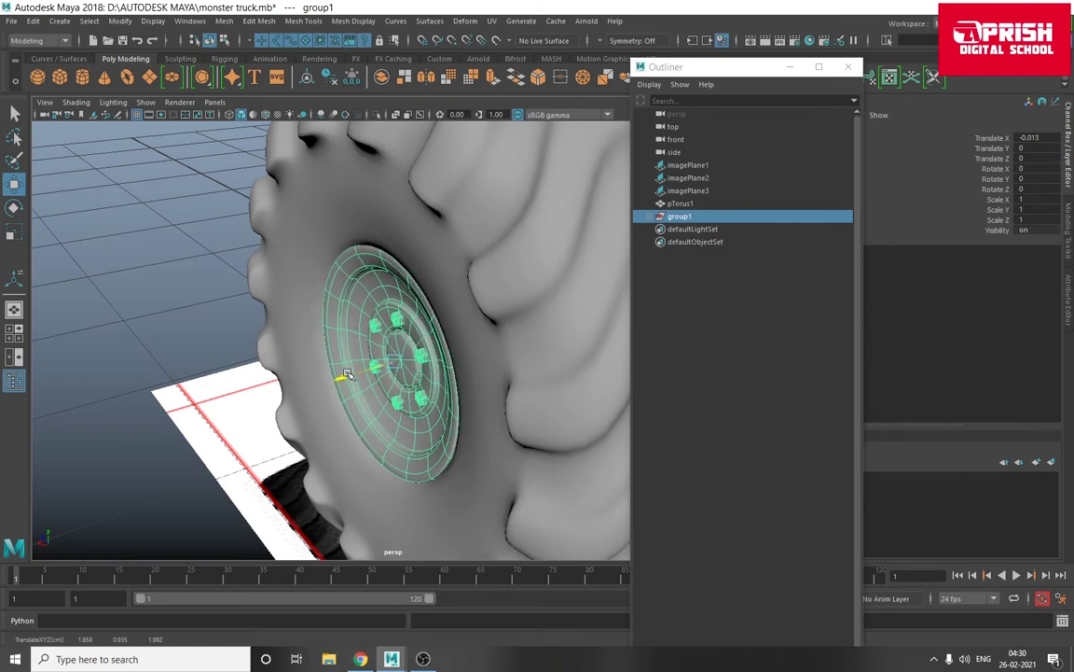
click(184, 308)
- Ungroup group1 back into separate hub and nut parts
alt+drag(184, 308, 643, 250)
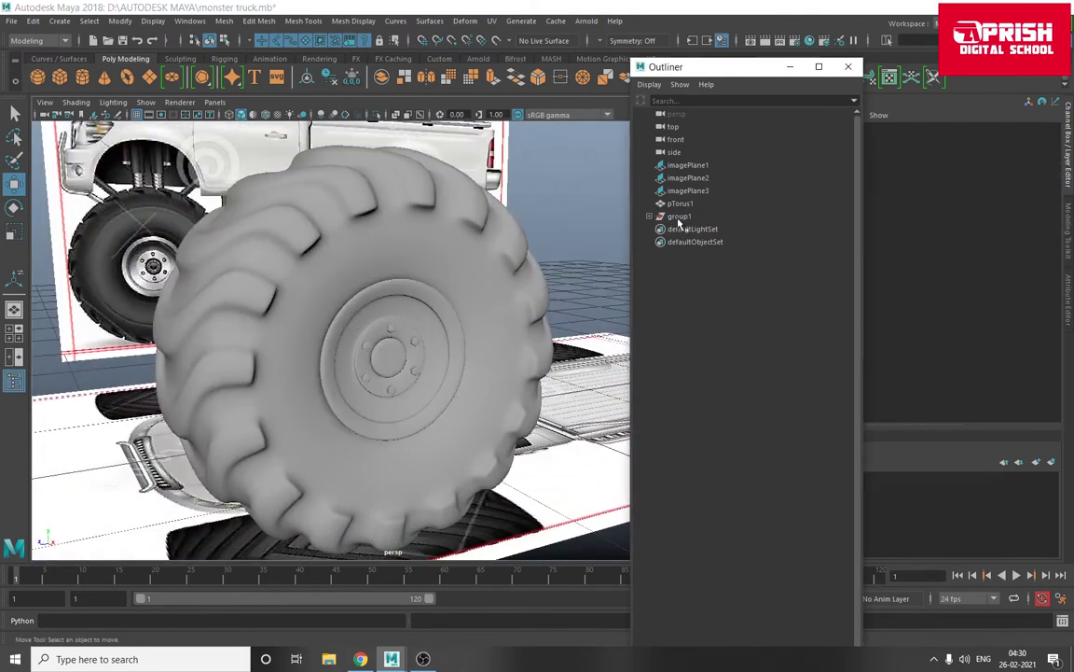
click(664, 216)
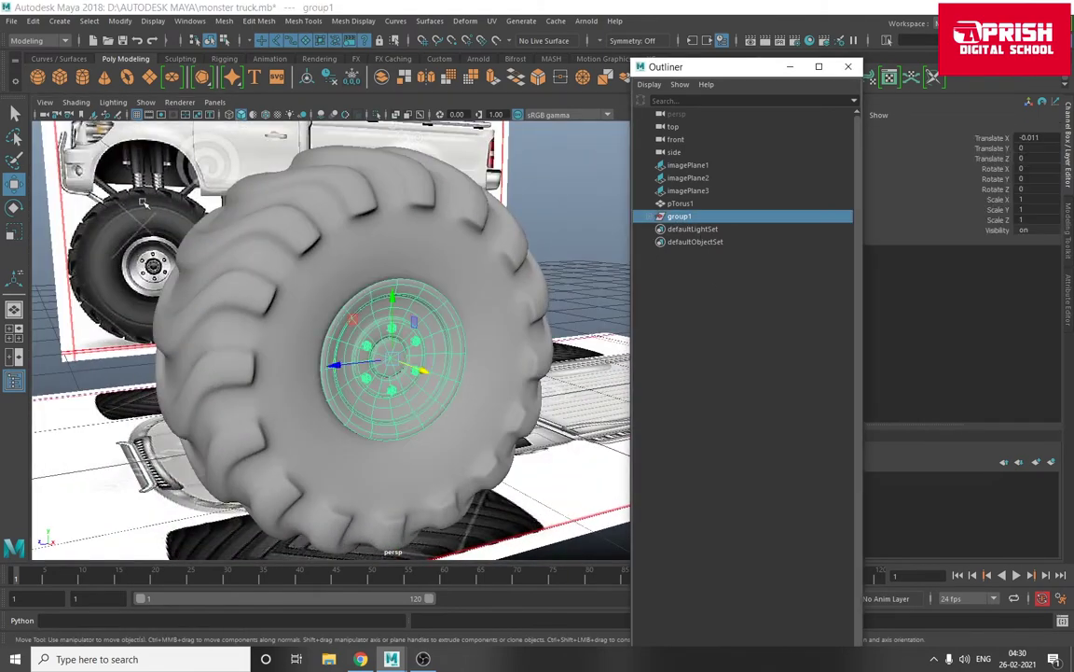
click(33, 20)
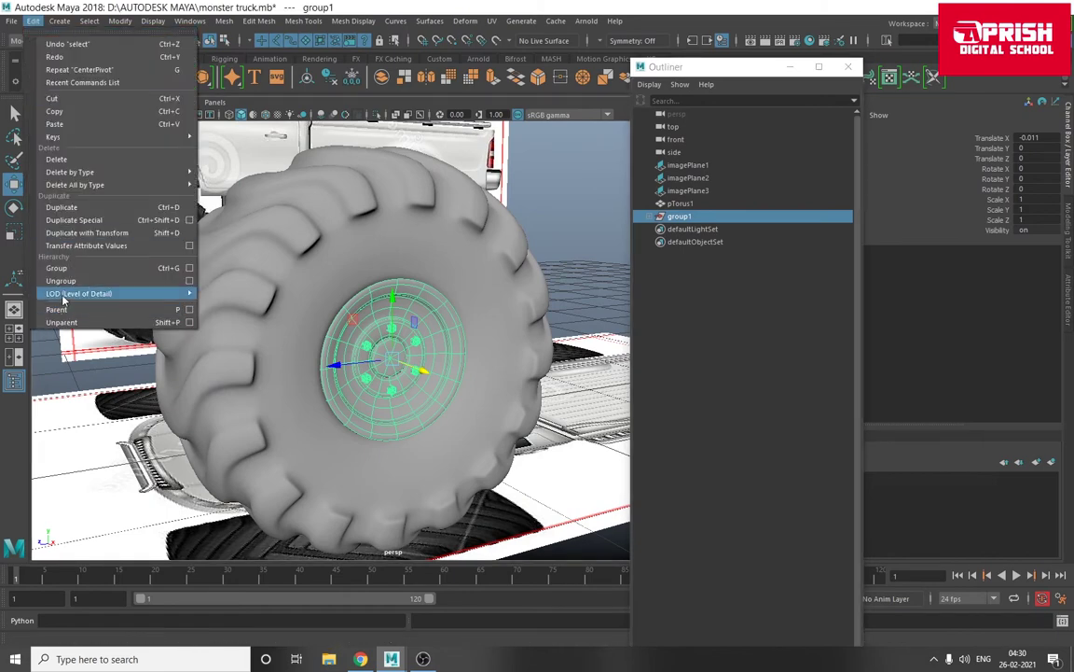
click(70, 272)
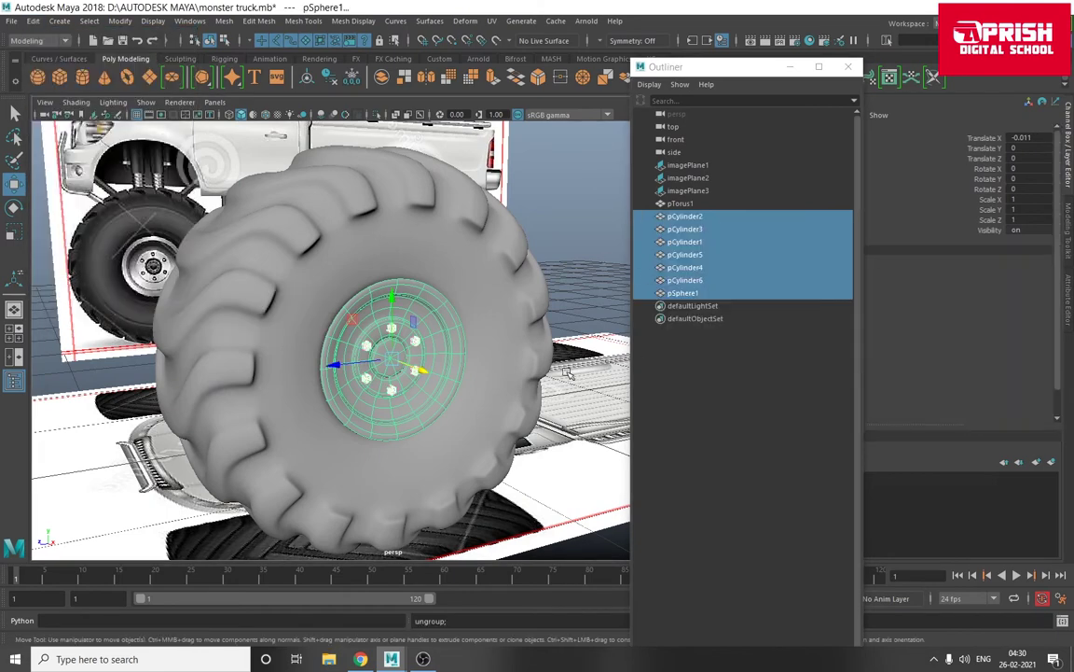
click(113, 416)
scroll(199, 409, down, 5)
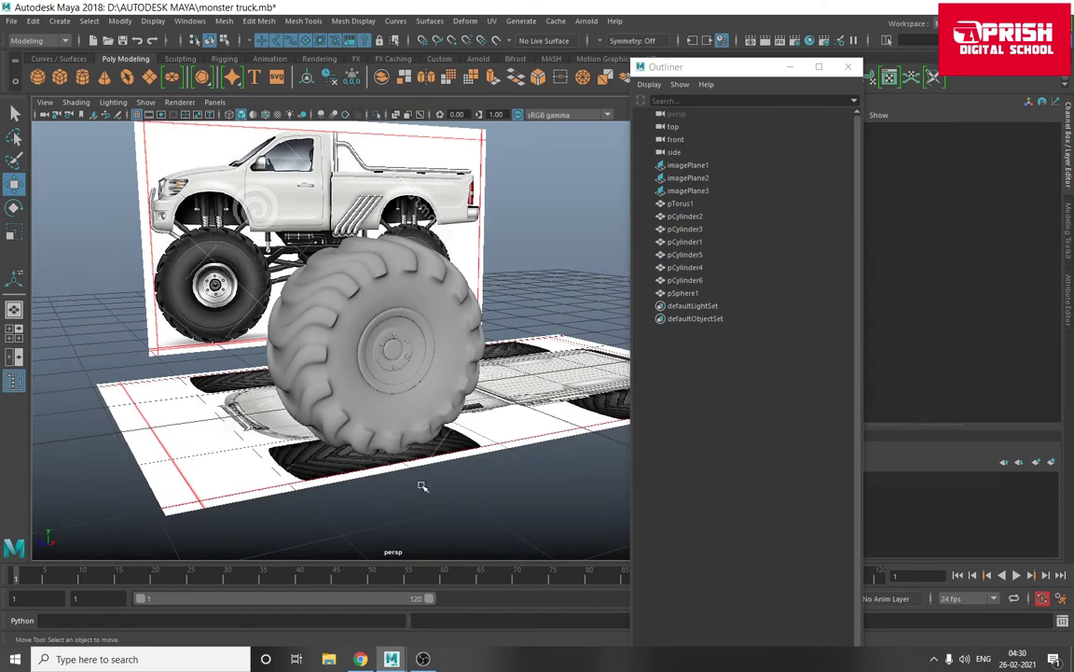
alt+drag(315, 442, 320, 362)
- Group the tyre, hub and lug nuts and rename the group tyre_1
drag(415, 352, 538, 499)
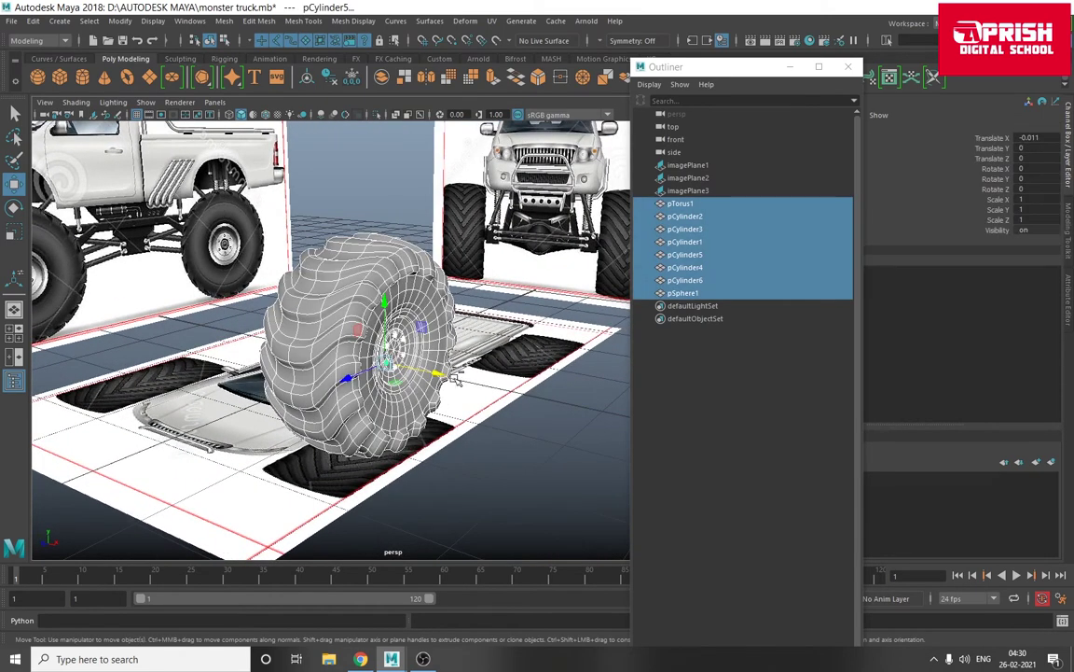
key(ctrl+g)
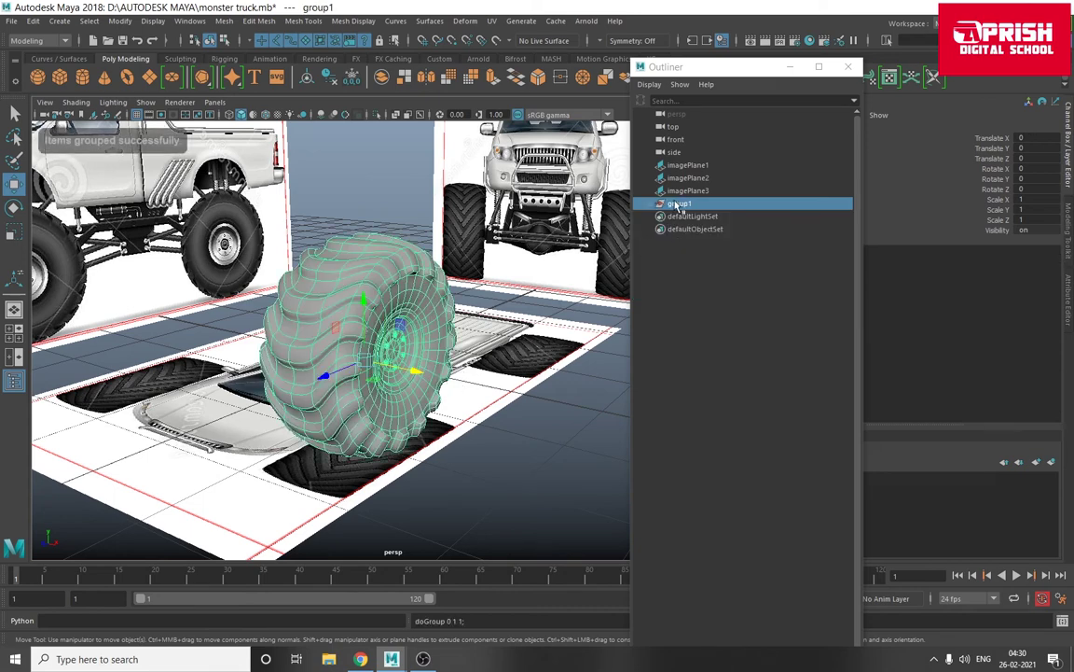
double_click(681, 203)
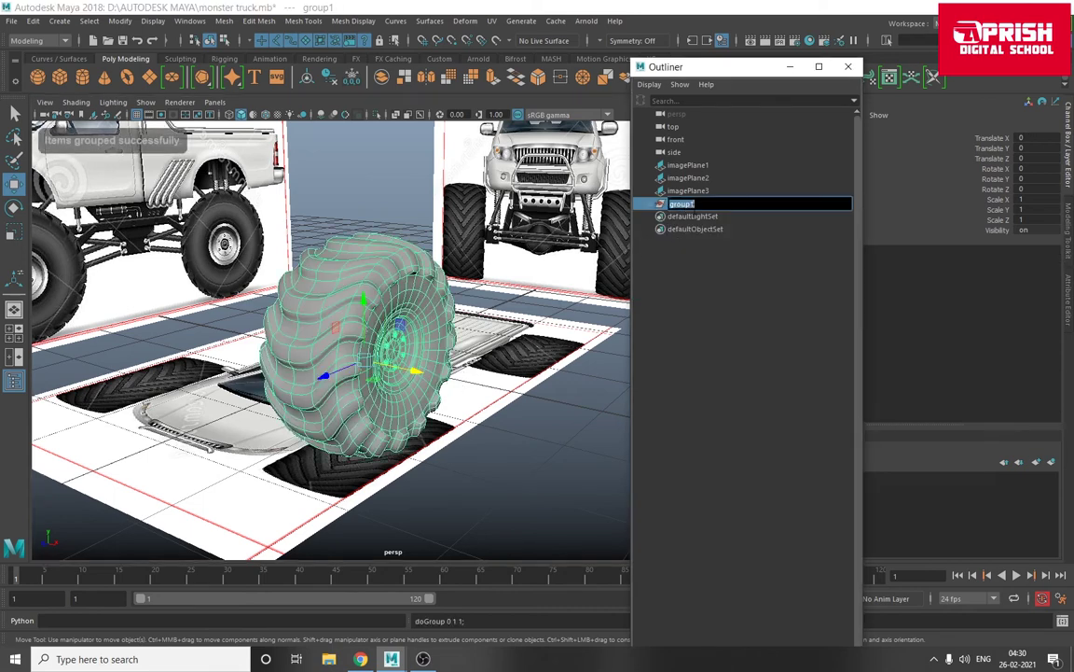
text(tyre-1)
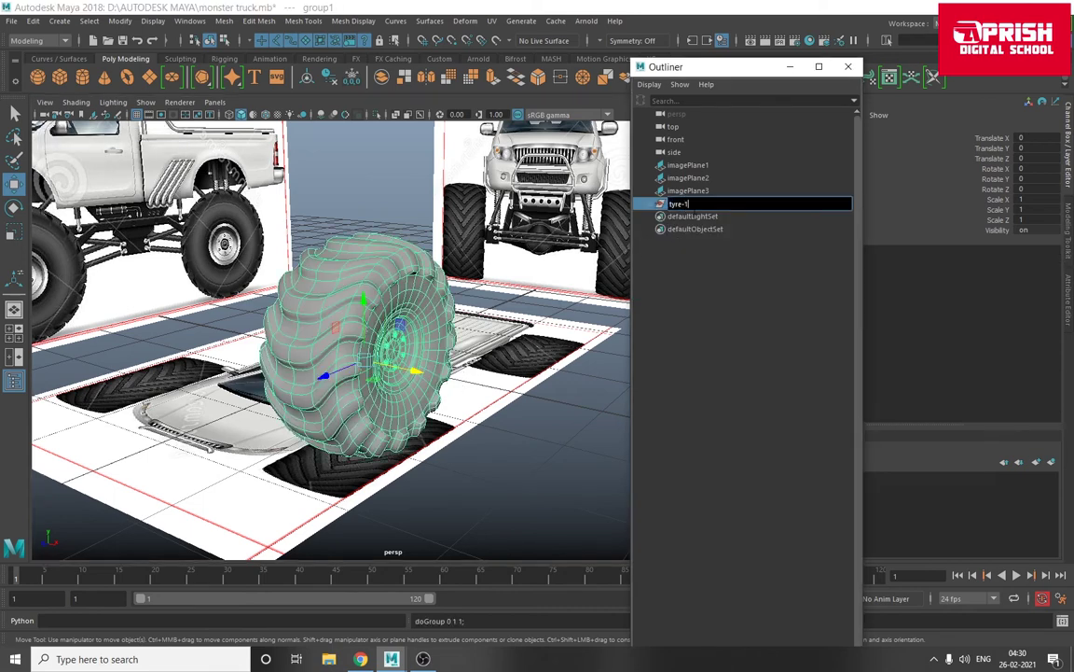
key(Return)
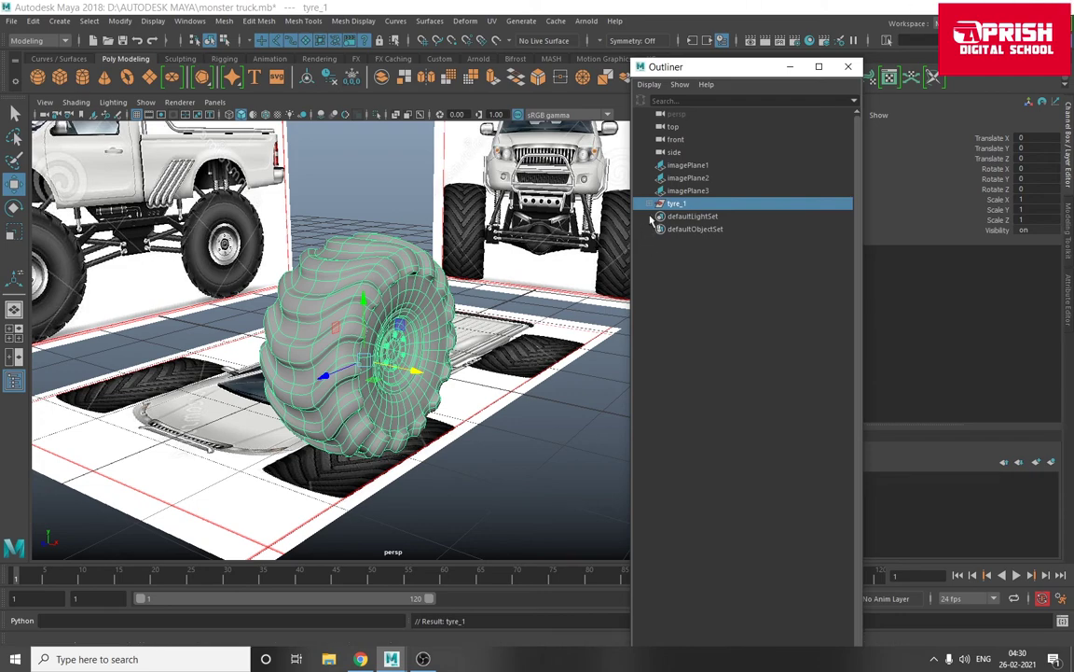
alt+drag(317, 419, 401, 415)
scroll(465, 432, down, 3)
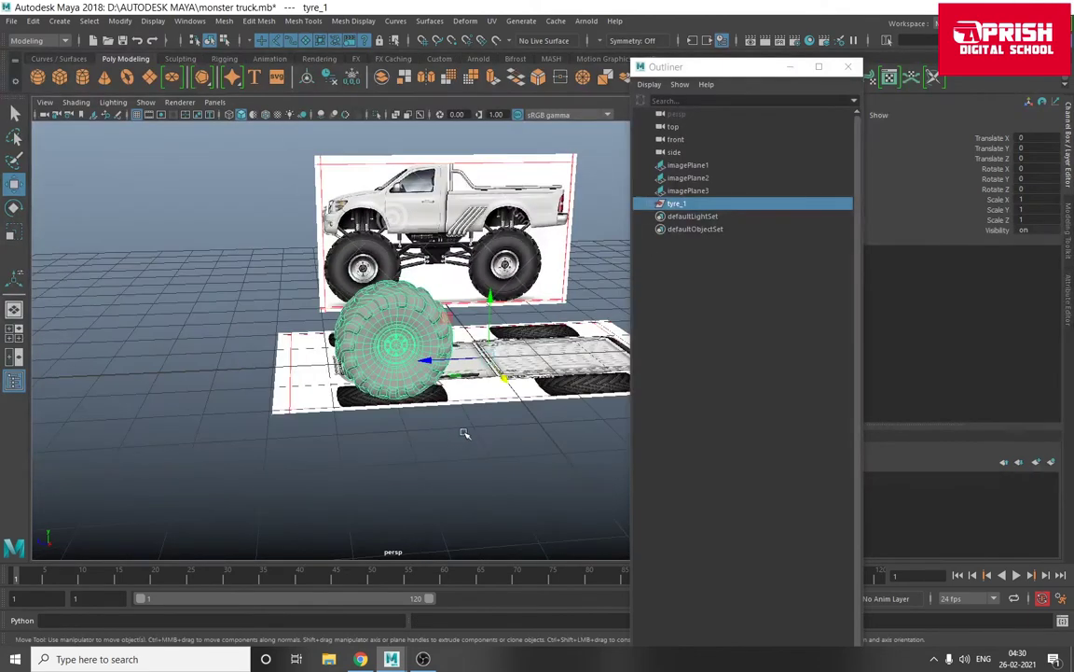
alt+drag(464, 433, 396, 439)
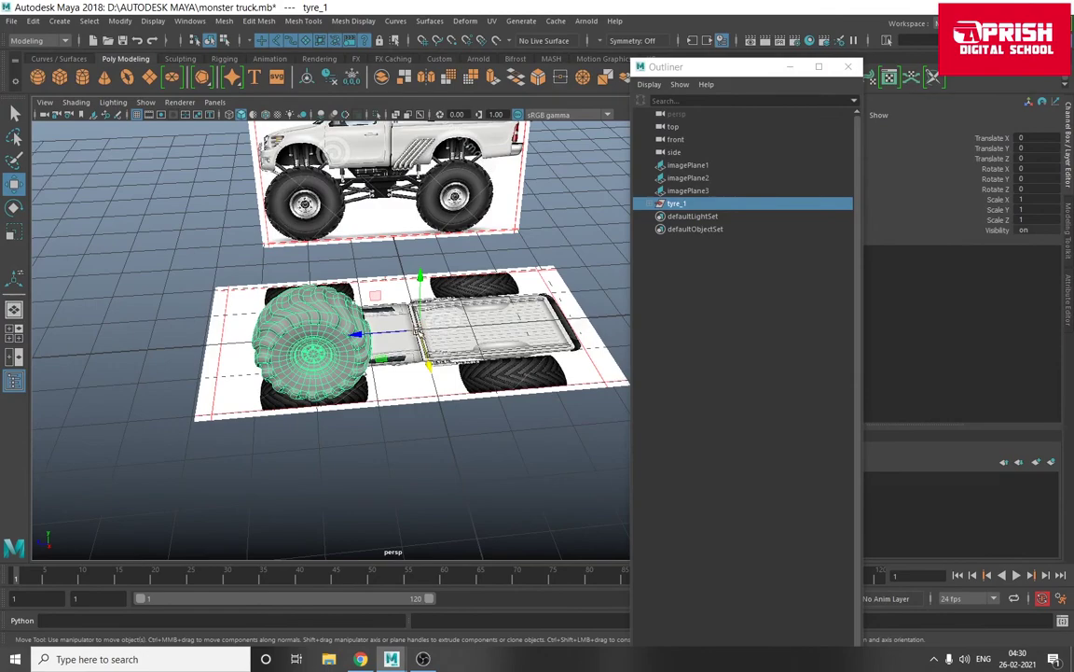
- Move tyre_2 to the rear wheel position in the side view (Translate Z -3.425)
click(789, 68)
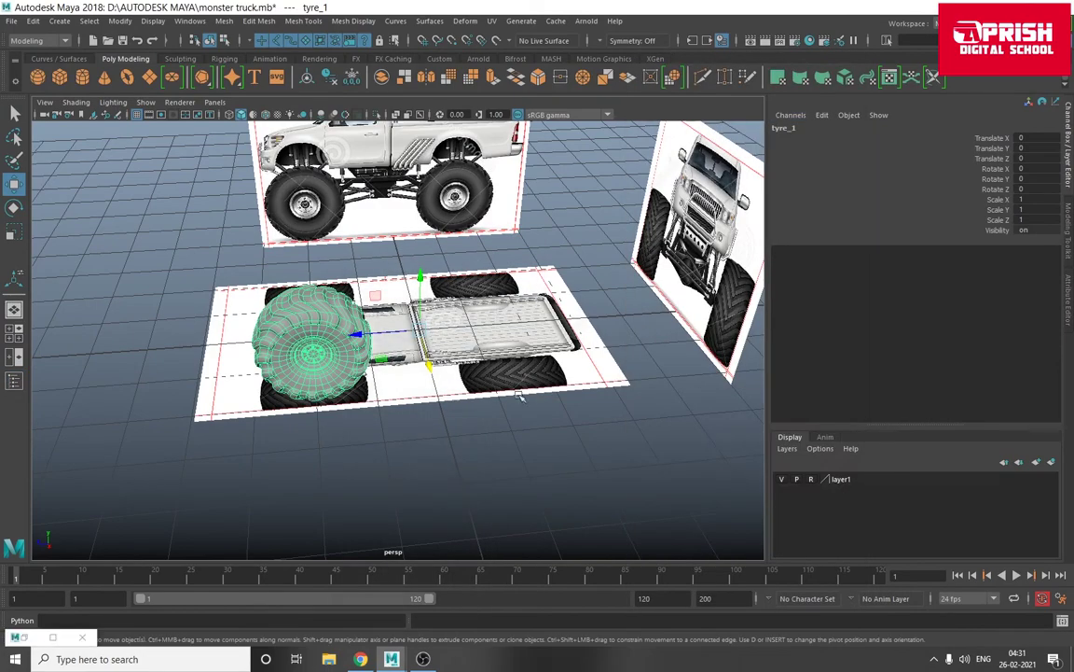
key(space)
key(space)
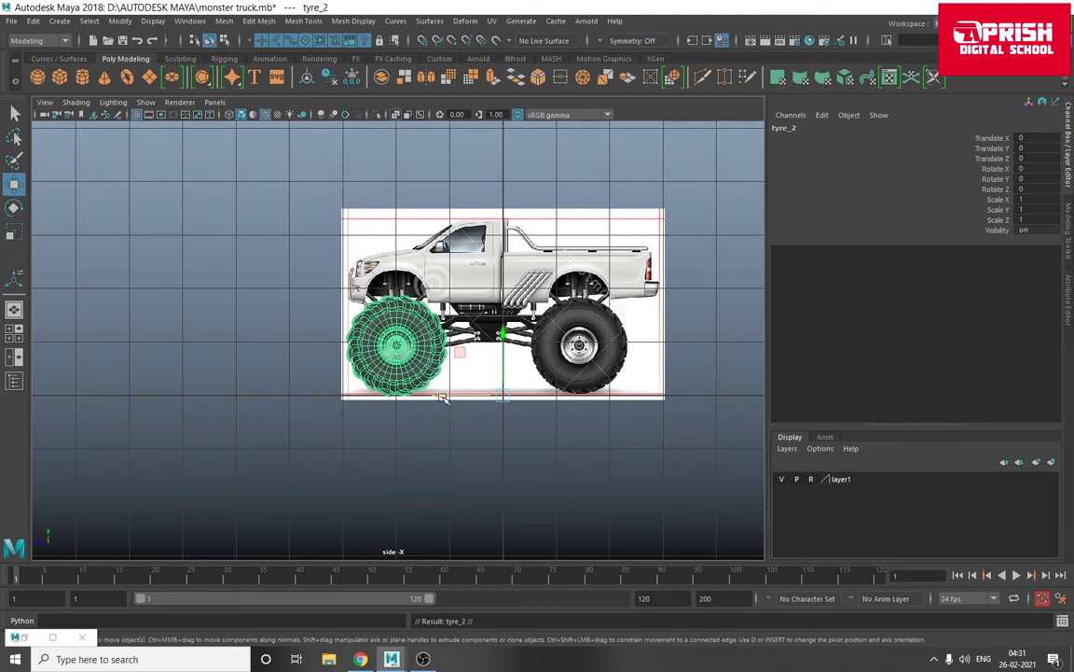
middle_drag(444, 397, 625, 393)
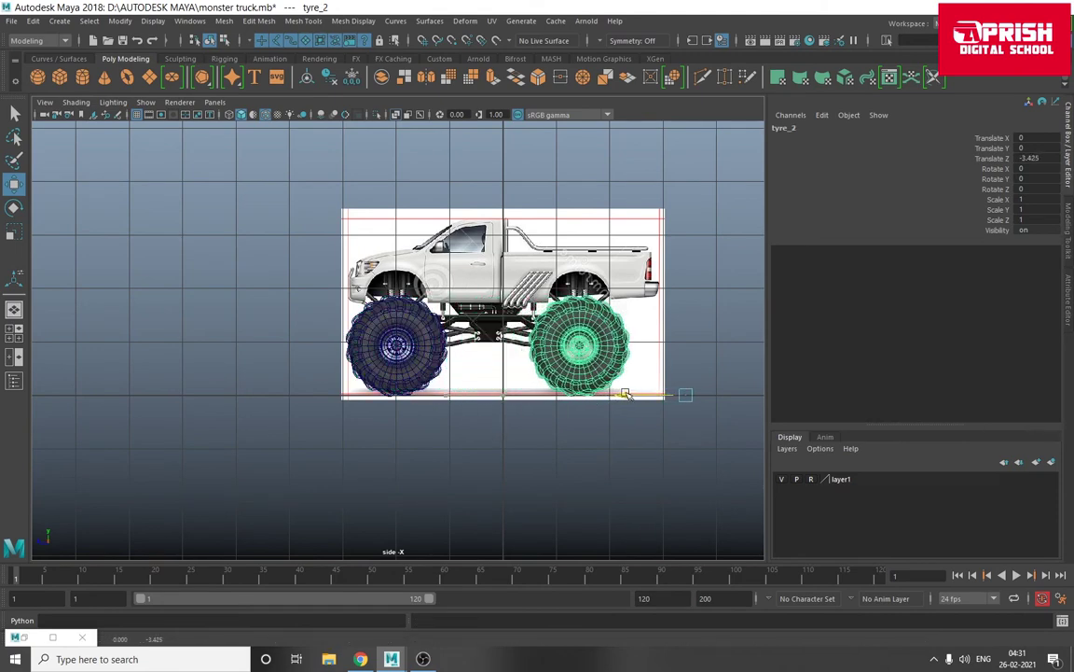
key(space)
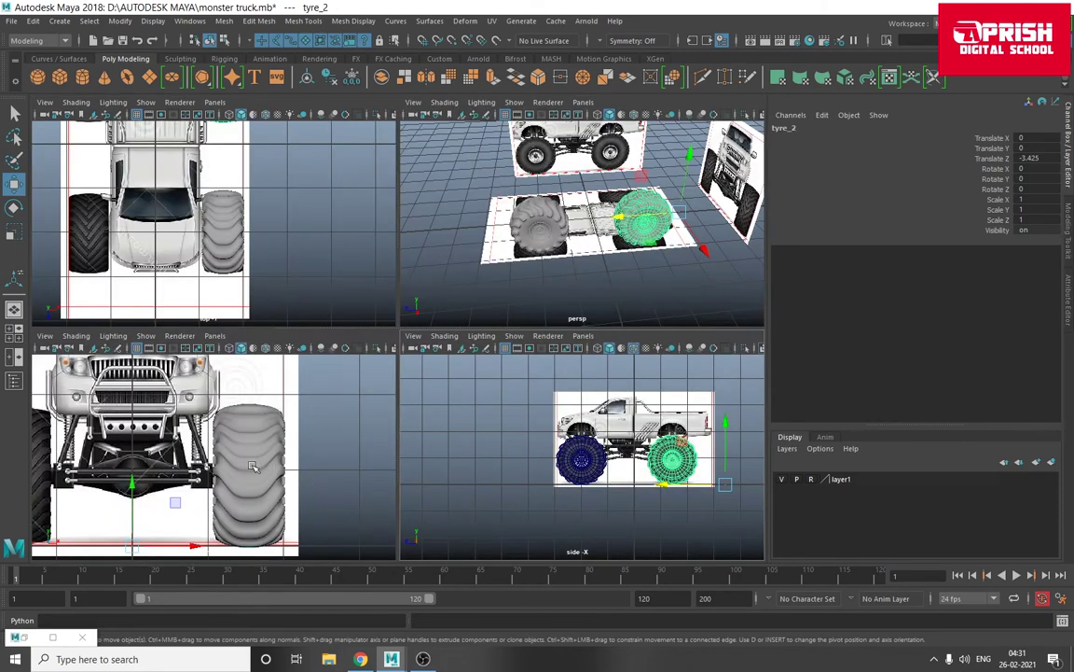
- Mirror the copy tyre_3 to the truck's opposite side with Scale X -1
scroll(252, 465, down, 2)
scroll(270, 448, down, 2)
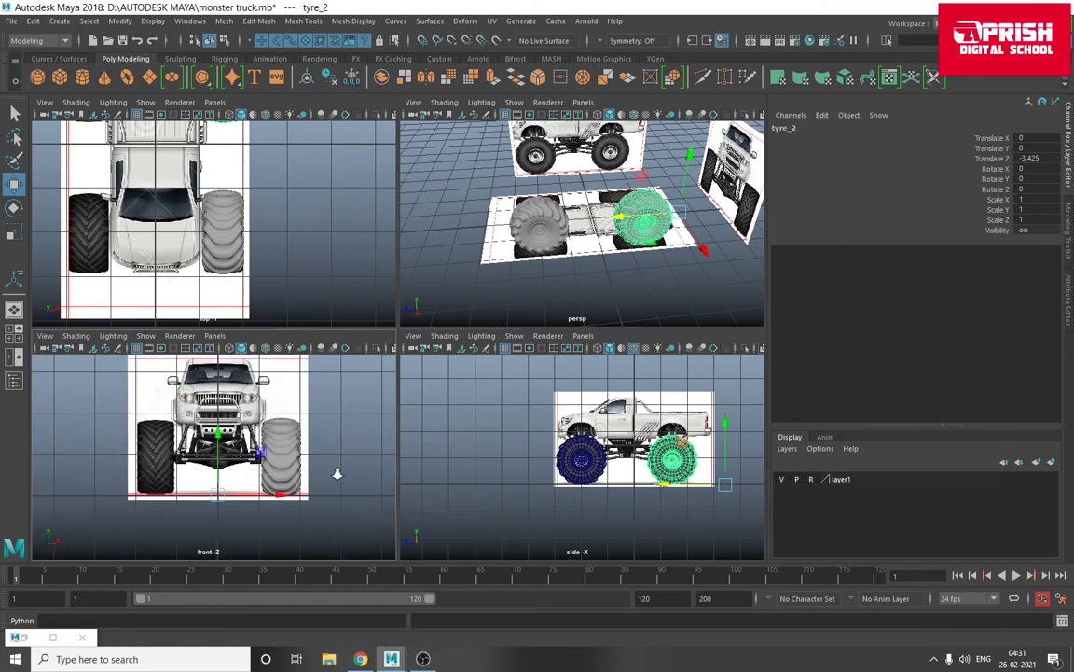
scroll(336, 473, up, 1)
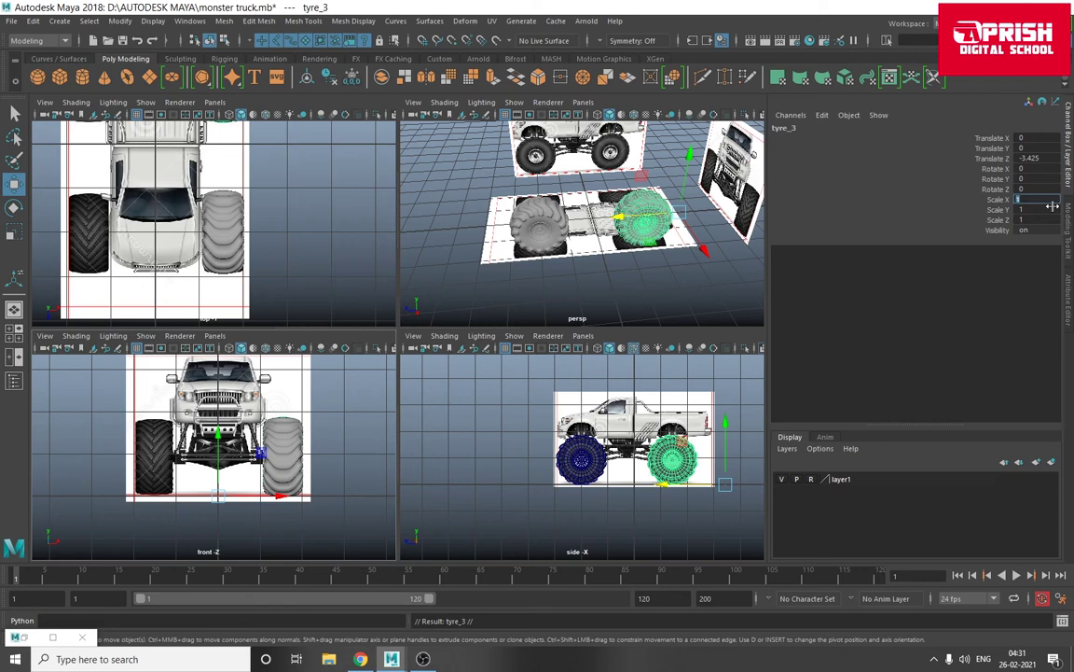
text(-1)
key(Return)
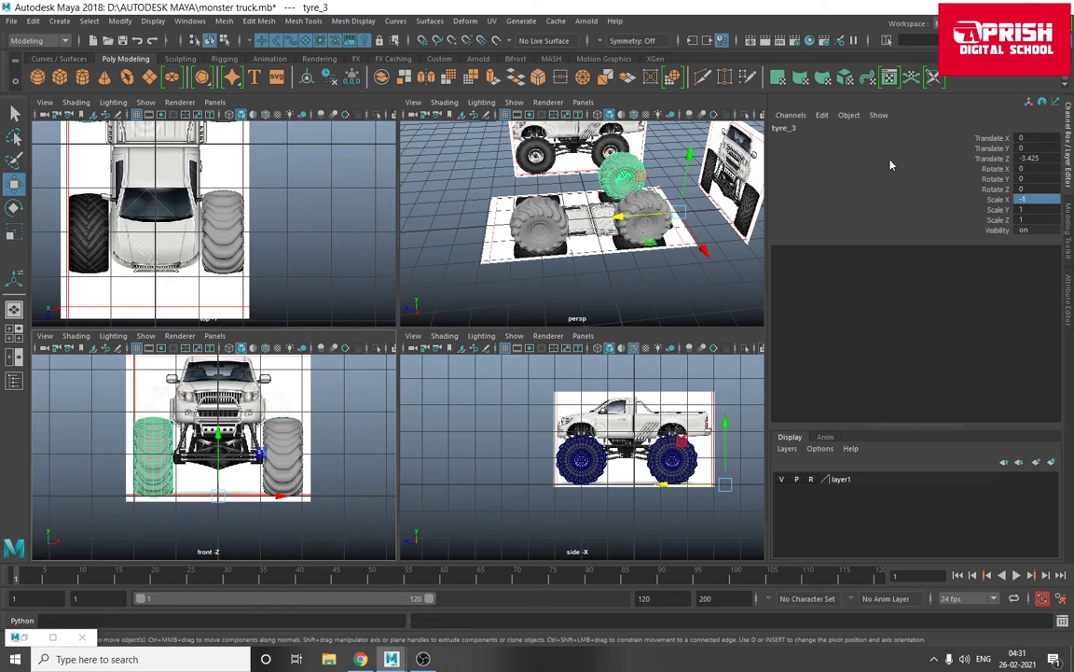
click(18, 638)
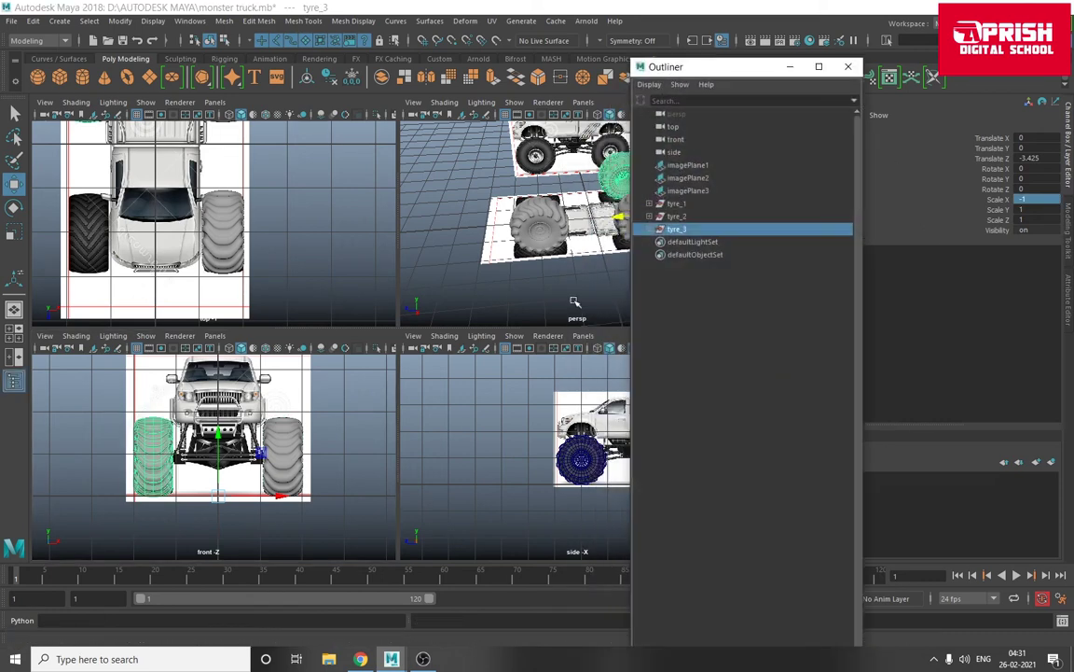
- Duplicate tyre_1 as tyre_4 and mirror it with Scale X -1
click(679, 203)
click(681, 216)
click(685, 229)
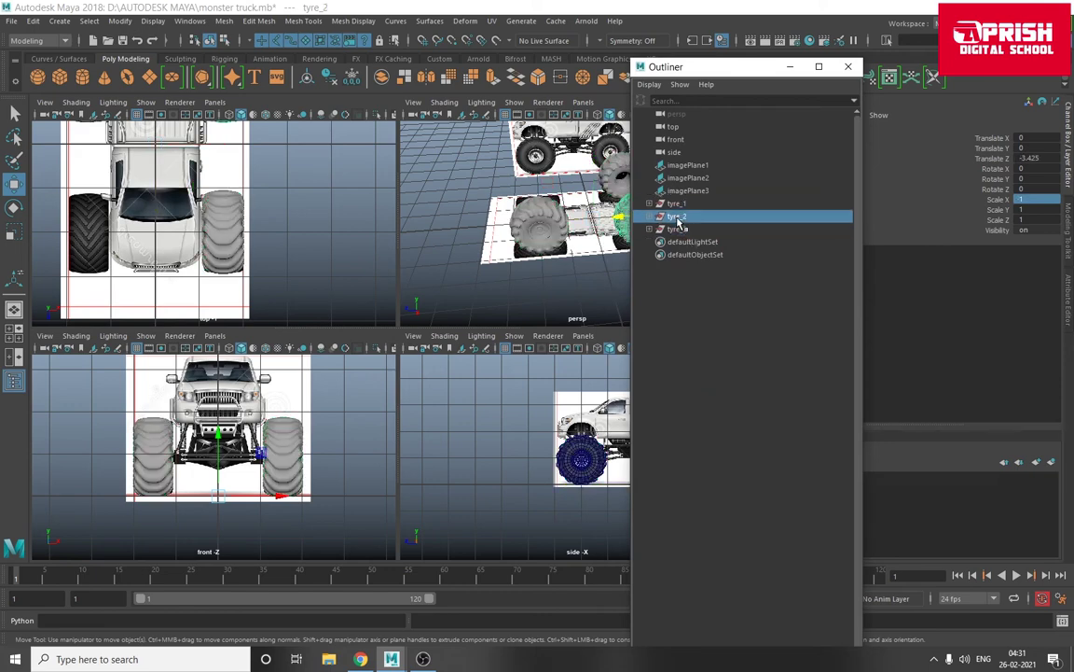
click(676, 203)
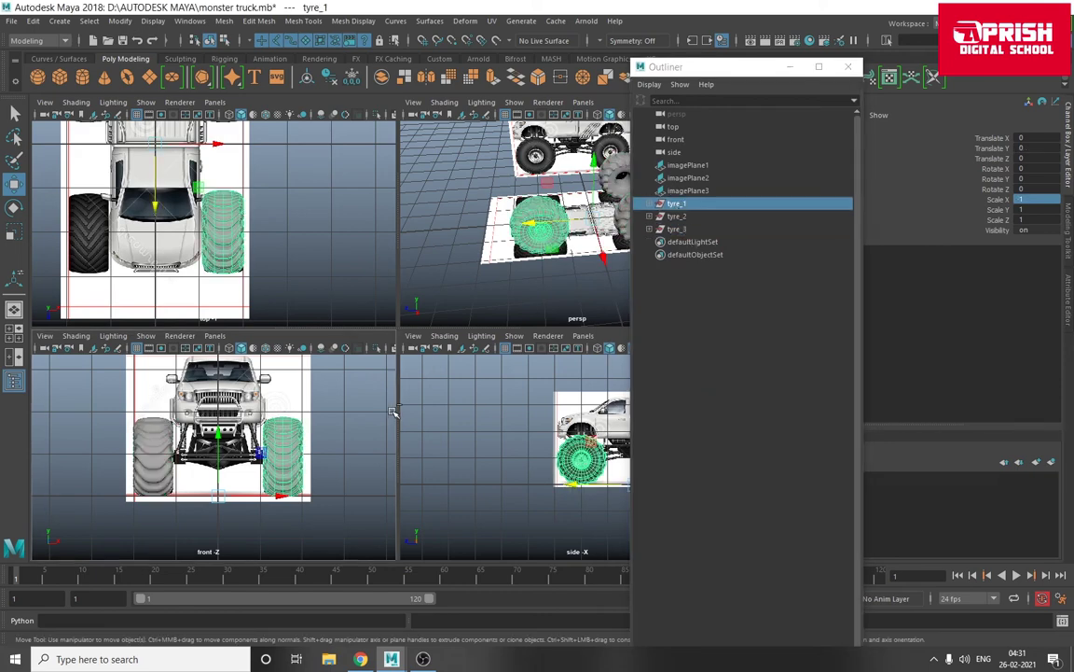
key(ctrl+d)
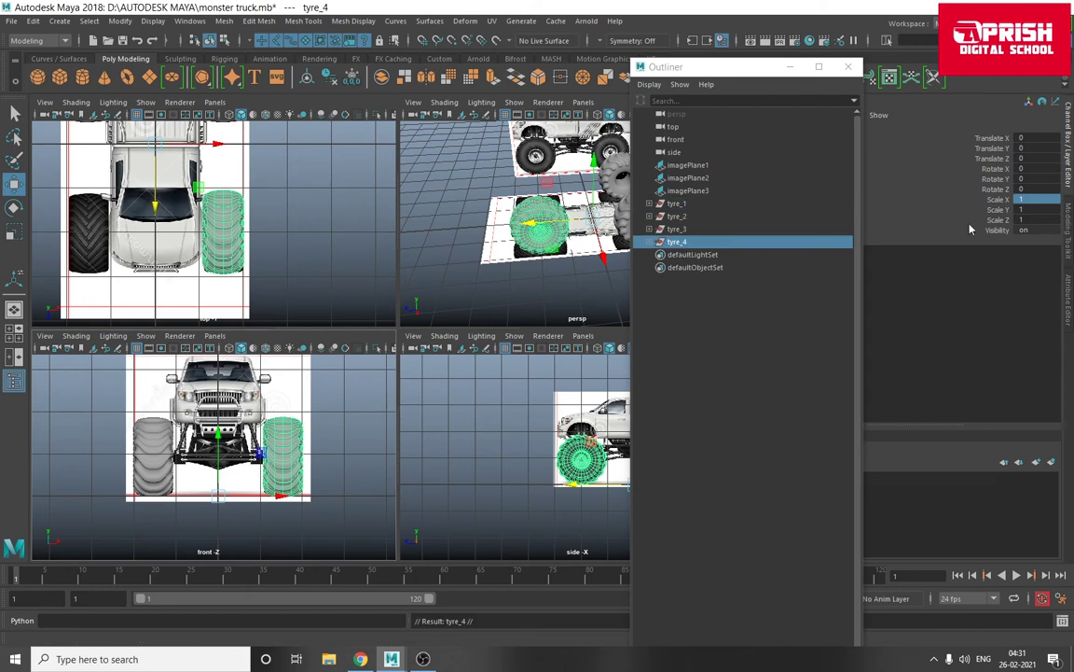
double_click(1029, 198)
text(-1)
key(Return)
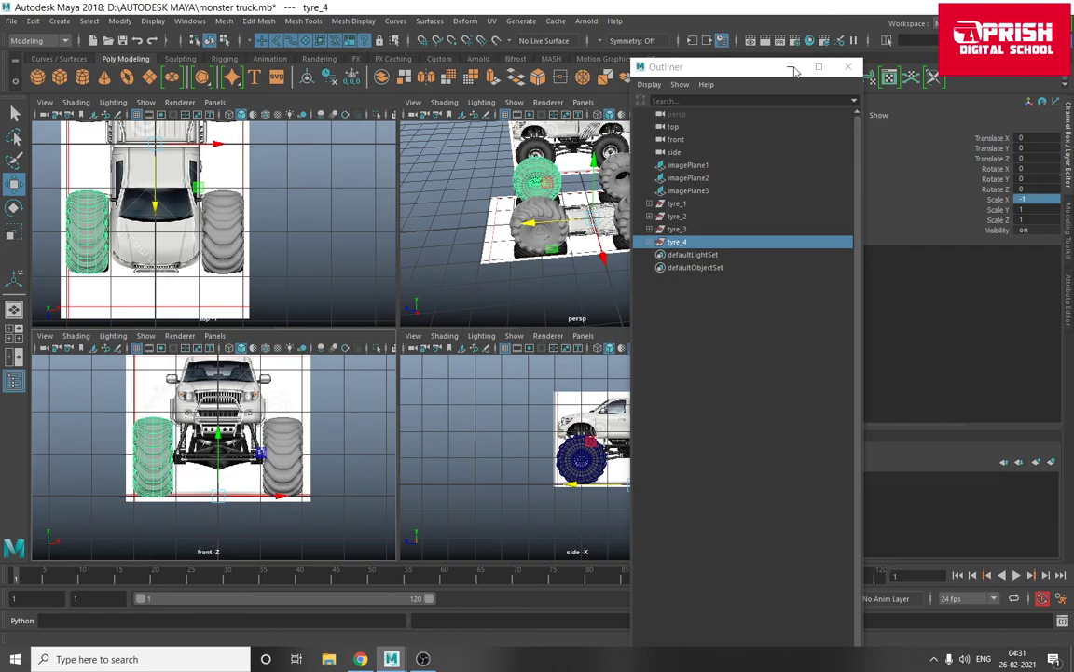
click(848, 67)
click(444, 250)
- Check the tyres from a low perspective angle and save the scene as monster truck.mb
key(space)
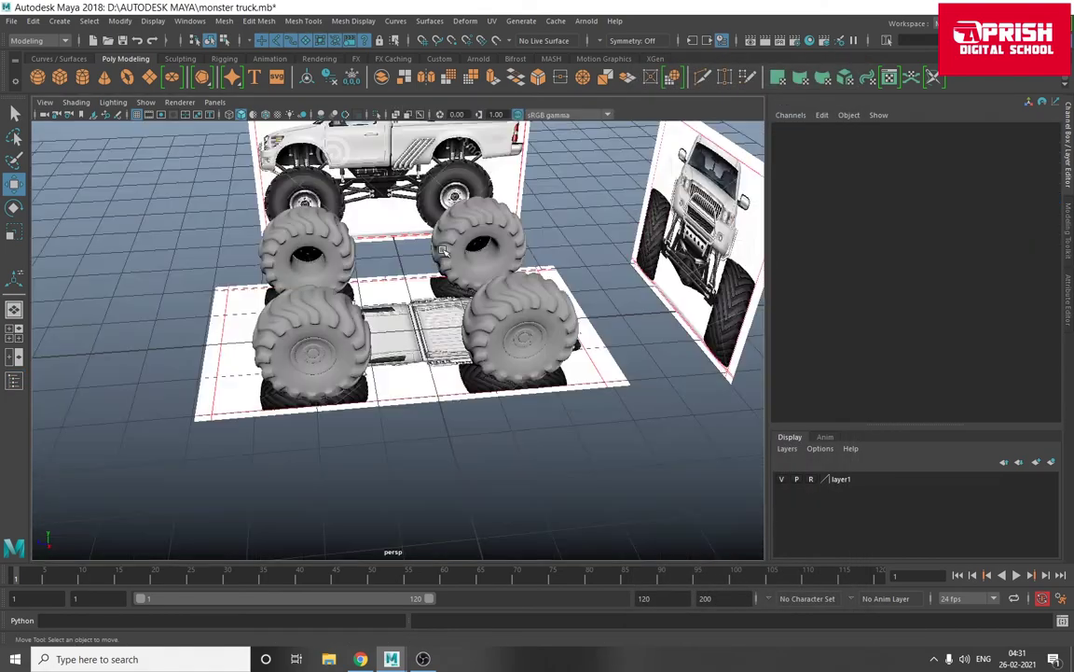
mouse_move(444, 250)
alt+mouse_down()
mouse_move(479, 319)
mouse_move(468, 304)
mouse_move(517, 300)
mouse_move(188, 312)
mouse_move(328, 280)
mouse_move(335, 367)
mouse_move(447, 347)
alt+mouse_up()
key(ctrl+s)
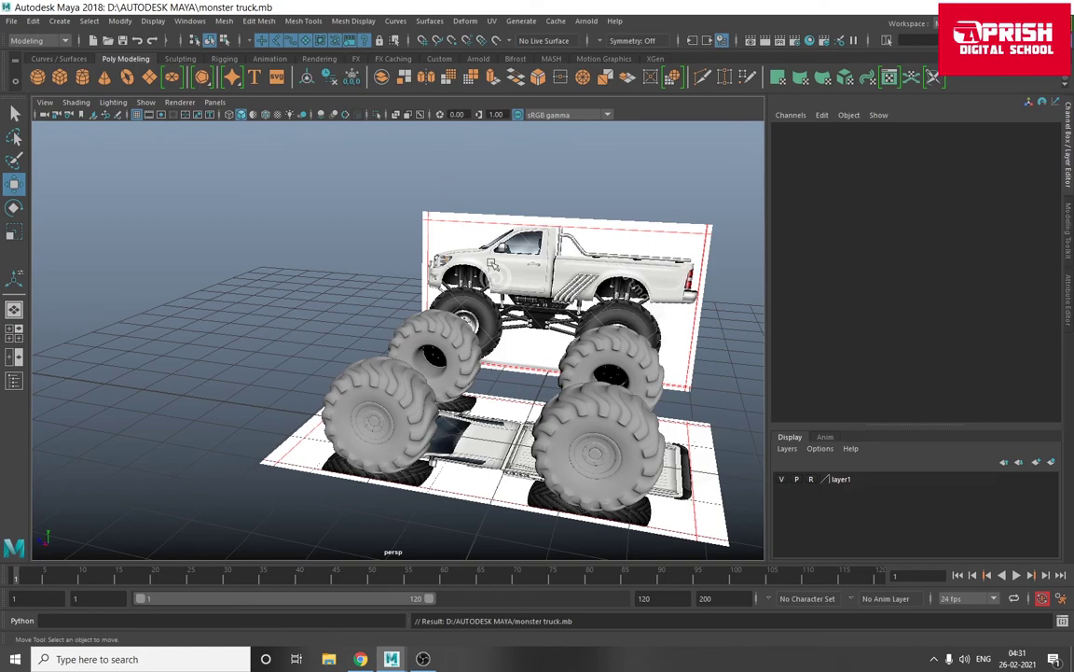
- Orbit and zoom the perspective view to compare the wheels with both reference images
alt+drag(383, 388, 510, 411)
scroll(510, 411, up, 3)
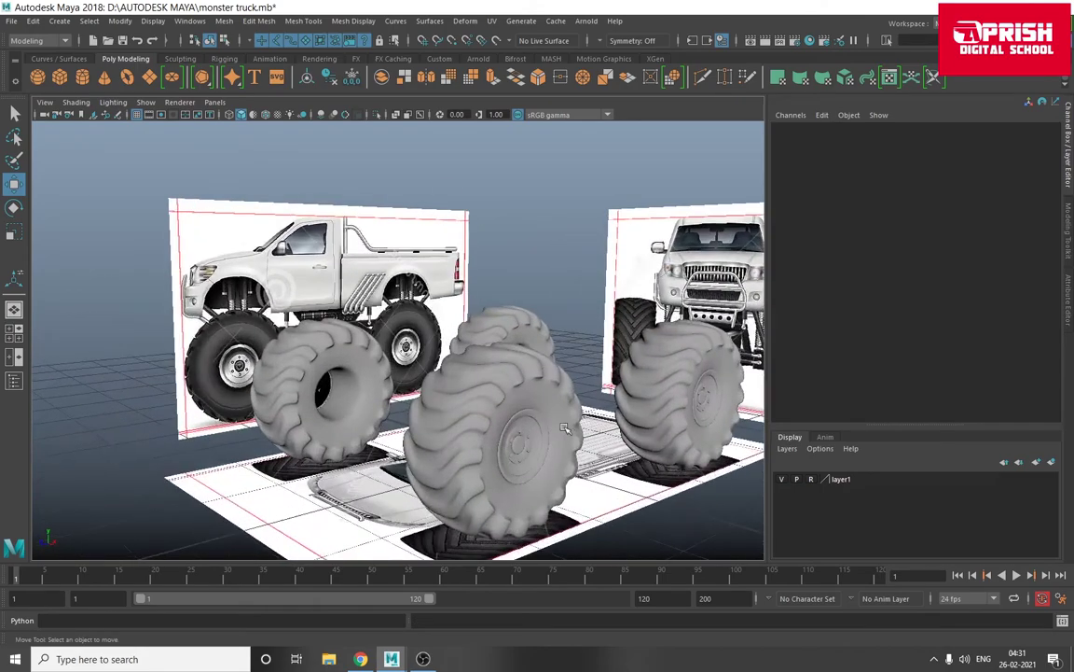
scroll(480, 417, up, 3)
alt+drag(492, 405, 561, 451)
- Maximize the side view and frame the truck in it
key(space)
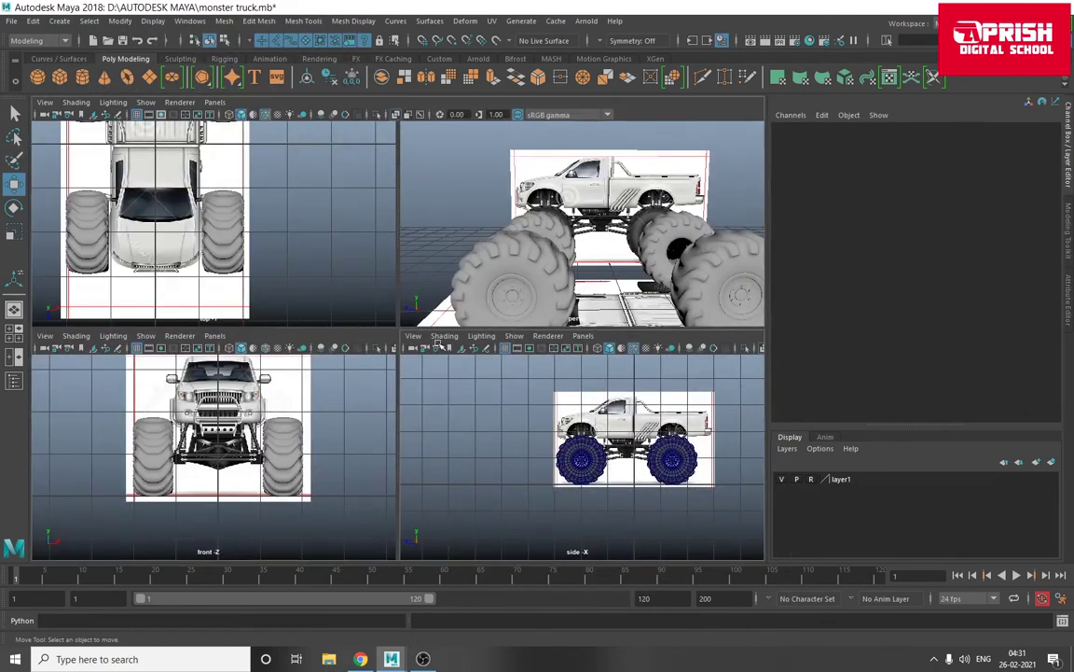
key(space)
scroll(498, 394, up, 3)
alt+middle_drag(498, 394, 463, 477)
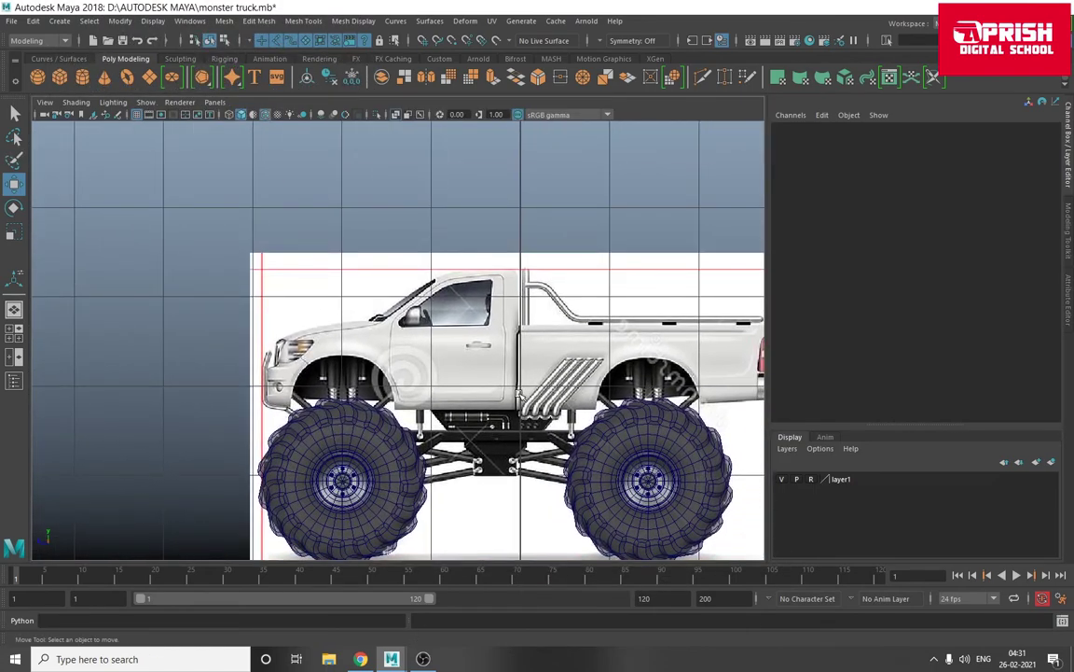